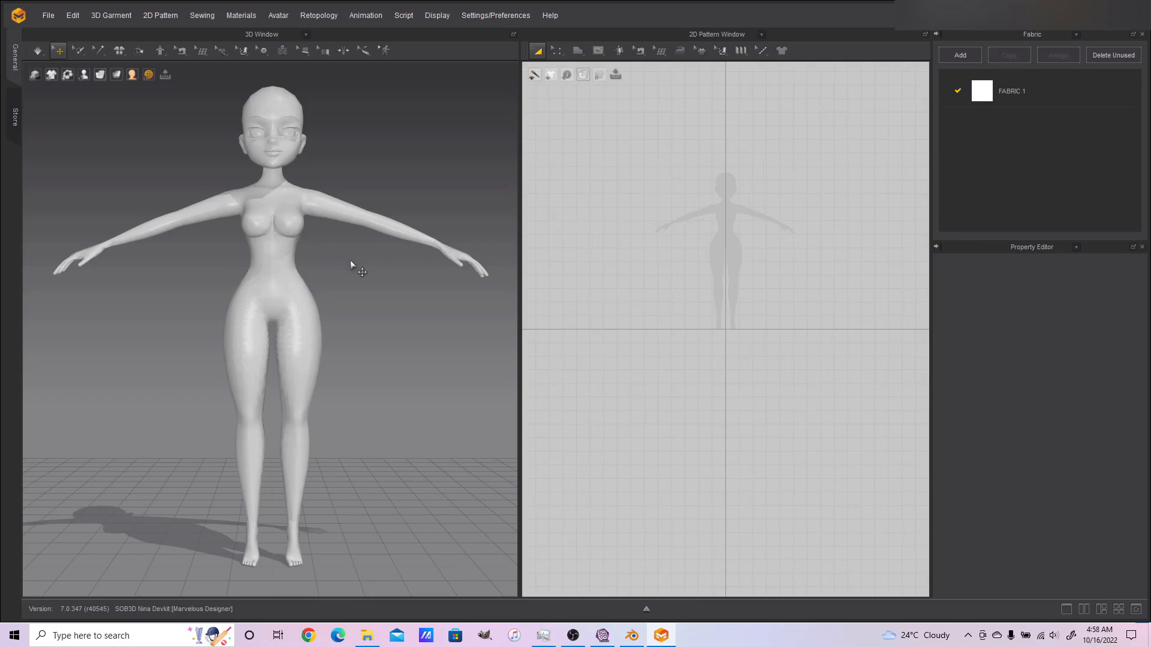
Start the Polygon pattern tool with the avatar silhouette's torso framed in the 2D pattern view
{"action": "mouse_move", "coordinate": [351, 260]}
{"action": "right_mouse_down"}
{"action": "mouse_move", "coordinate": [359, 275]}
{"action": "mouse_move", "coordinate": [414, 275]}
{"action": "mouse_move", "coordinate": [354, 267]}
{"action": "right_mouse_up"}
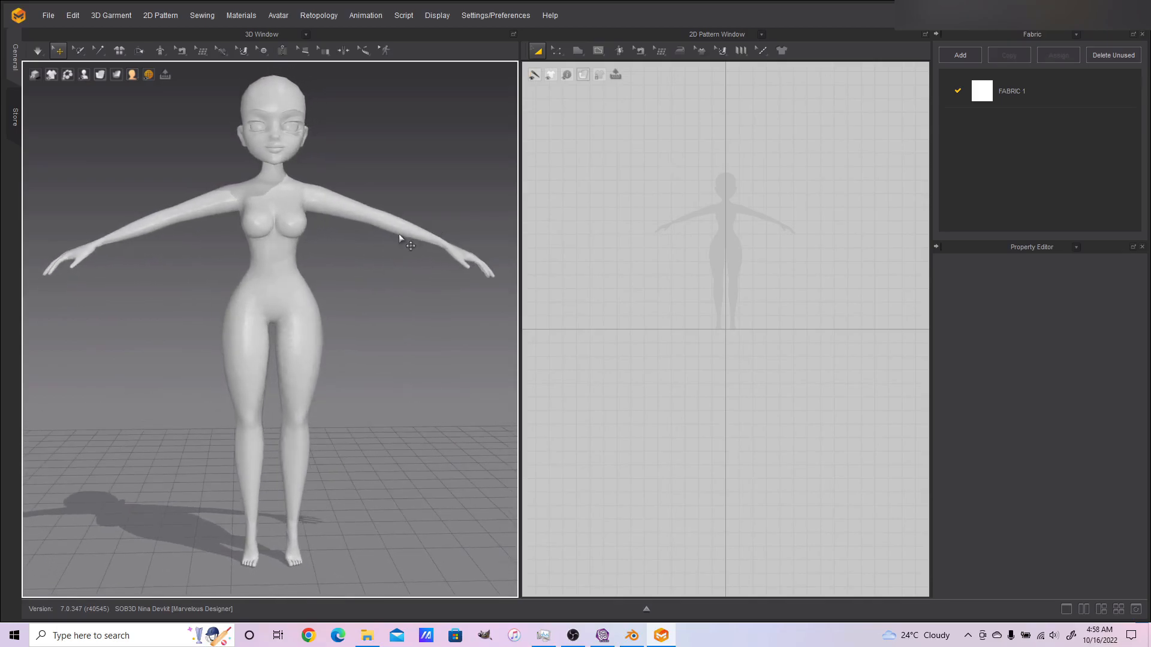
{"action": "scroll", "coordinate": [399, 233], "scroll_direction": "up", "scroll_amount": 1}
{"action": "right_click_drag", "start_coordinate": [400, 231], "coordinate": [393, 292]}
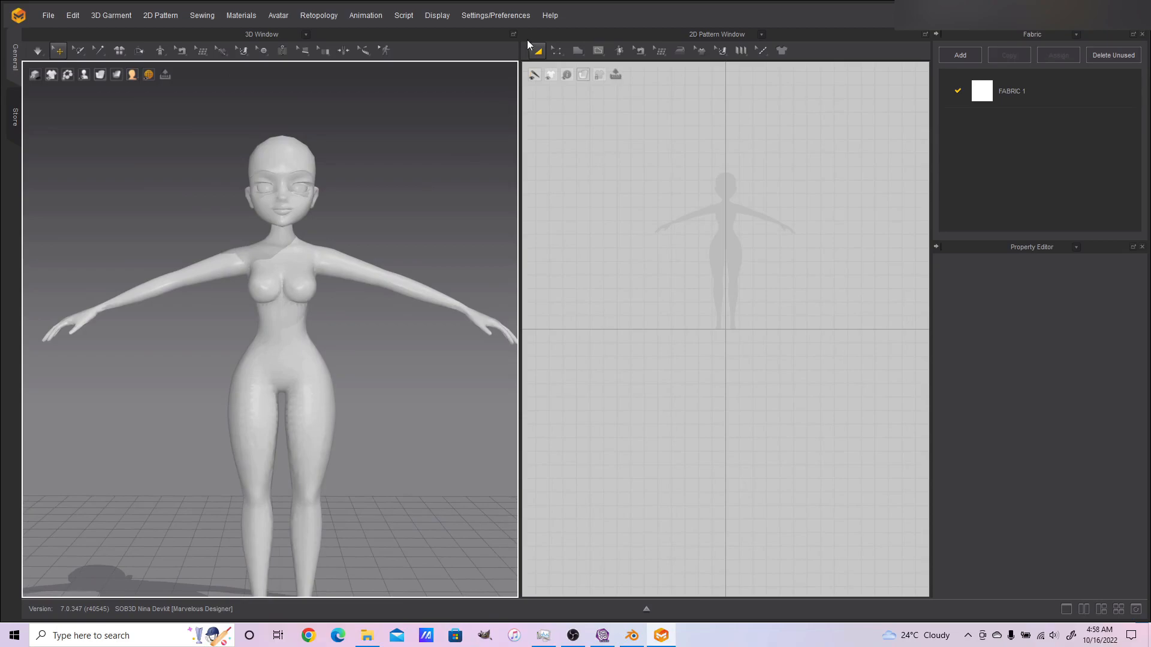
{"action": "left_click", "coordinate": [577, 52]}
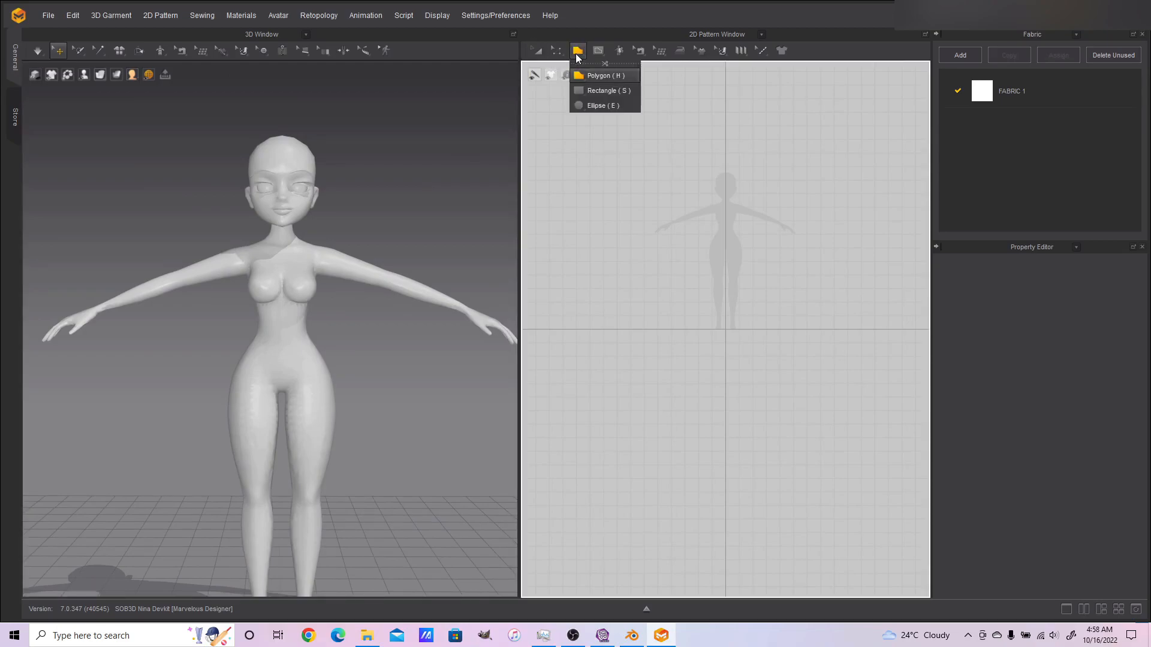
{"action": "scroll", "coordinate": [830, 294], "scroll_direction": "up", "scroll_amount": 5}
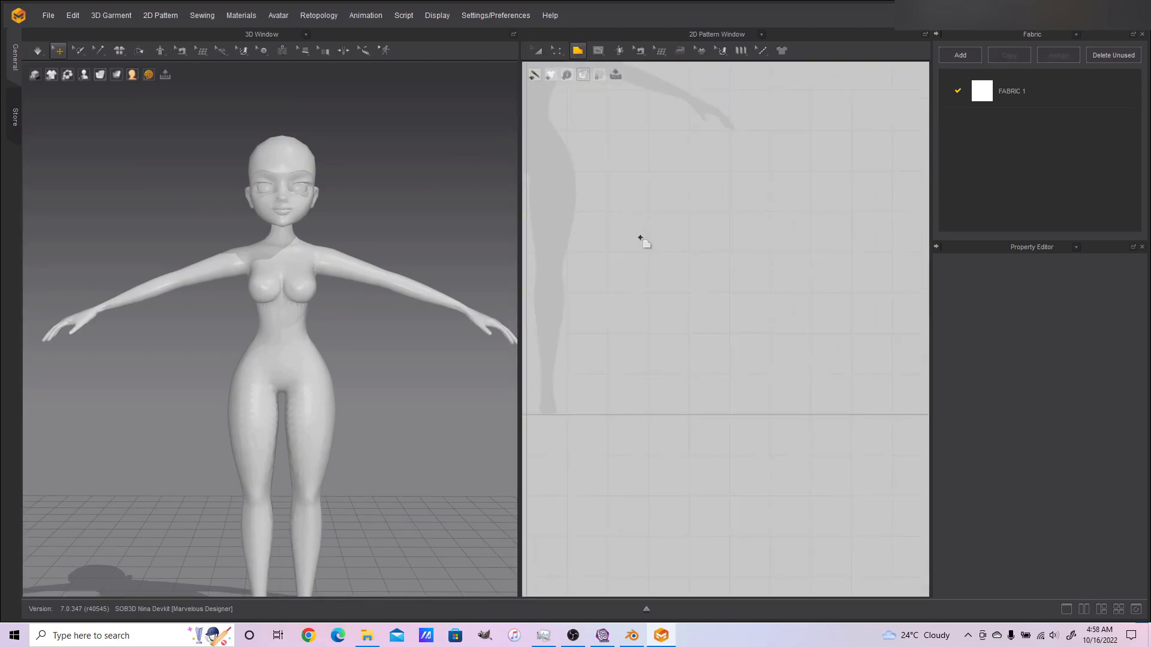
{"action": "right_click_drag", "start_coordinate": [635, 236], "coordinate": [768, 375]}
{"action": "right_click_drag", "start_coordinate": [680, 328], "coordinate": [762, 478]}
{"action": "scroll", "coordinate": [756, 472], "scroll_direction": "up", "scroll_amount": 2}
{"action": "scroll", "coordinate": [711, 359], "scroll_direction": "up", "scroll_amount": 1}
{"action": "right_click_drag", "start_coordinate": [711, 360], "coordinate": [724, 367]}
{"action": "scroll", "coordinate": [667, 342], "scroll_direction": "up", "scroll_amount": 1}
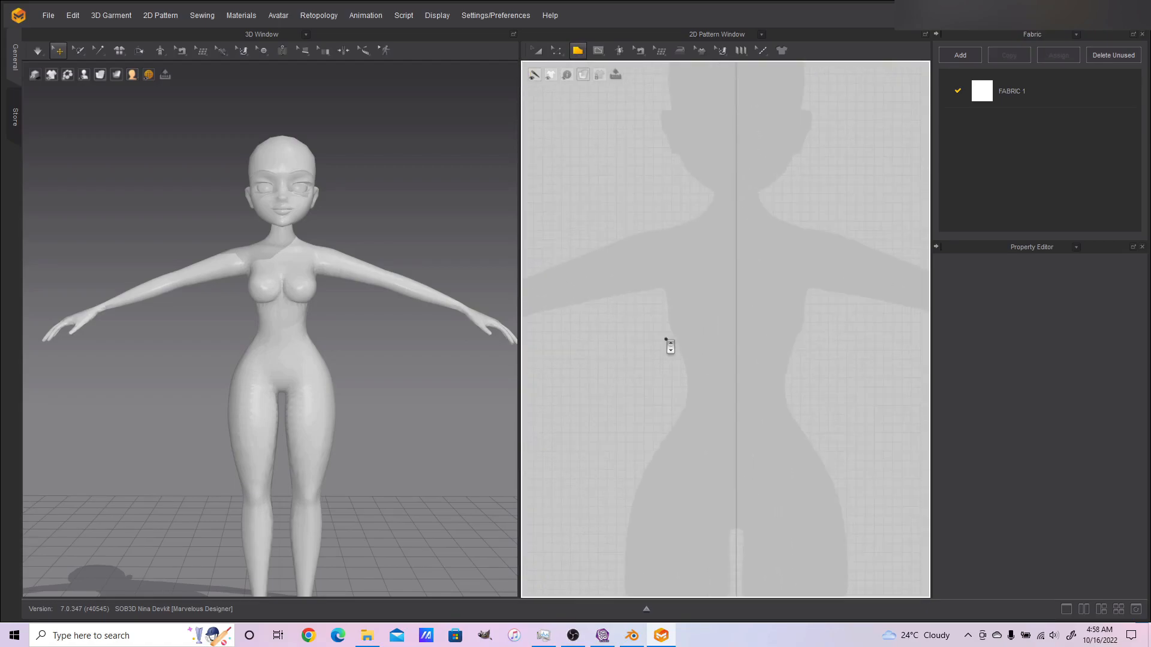
{"action": "left_click", "coordinate": [650, 222]}
{"action": "right_click", "coordinate": [683, 246]}
{"action": "left_click", "coordinate": [611, 356]}
{"action": "key", "text": "Escape"}
{"action": "left_click", "coordinate": [654, 217]}
{"action": "left_click", "coordinate": [687, 217]}
{"action": "left_click", "coordinate": [687, 223]}
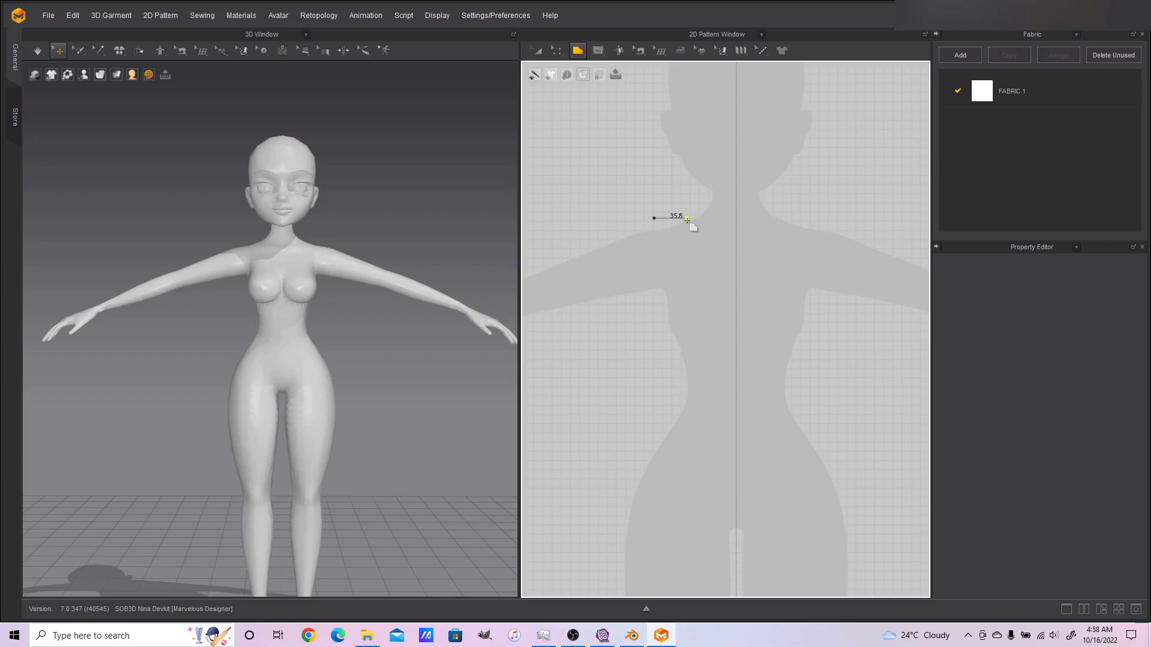
{"action": "right_click", "coordinate": [717, 261]}
{"action": "left_click", "coordinate": [598, 357]}
{"action": "key", "text": "Escape"}
{"action": "left_click", "coordinate": [659, 223]}
{"action": "left_click_drag", "start_coordinate": [690, 224], "coordinate": [704, 247]}
{"action": "right_click", "coordinate": [703, 247]}
{"action": "left_click", "coordinate": [597, 357]}
{"action": "key", "text": "Escape"}
Draw half a T-shirt outline up to the silhouette's centre line: about 32 mm shoulder, curved neckline, 167 mm centre, 84 mm hem, 113 mm side, short sleeve
{"action": "left_click", "coordinate": [659, 218]}
{"action": "left_click", "coordinate": [688, 220]}
{"action": "left_click_drag", "start_coordinate": [714, 252], "coordinate": [737, 256]}
{"action": "left_click", "coordinate": [736, 253]}
{"action": "left_click", "coordinate": [736, 405]}
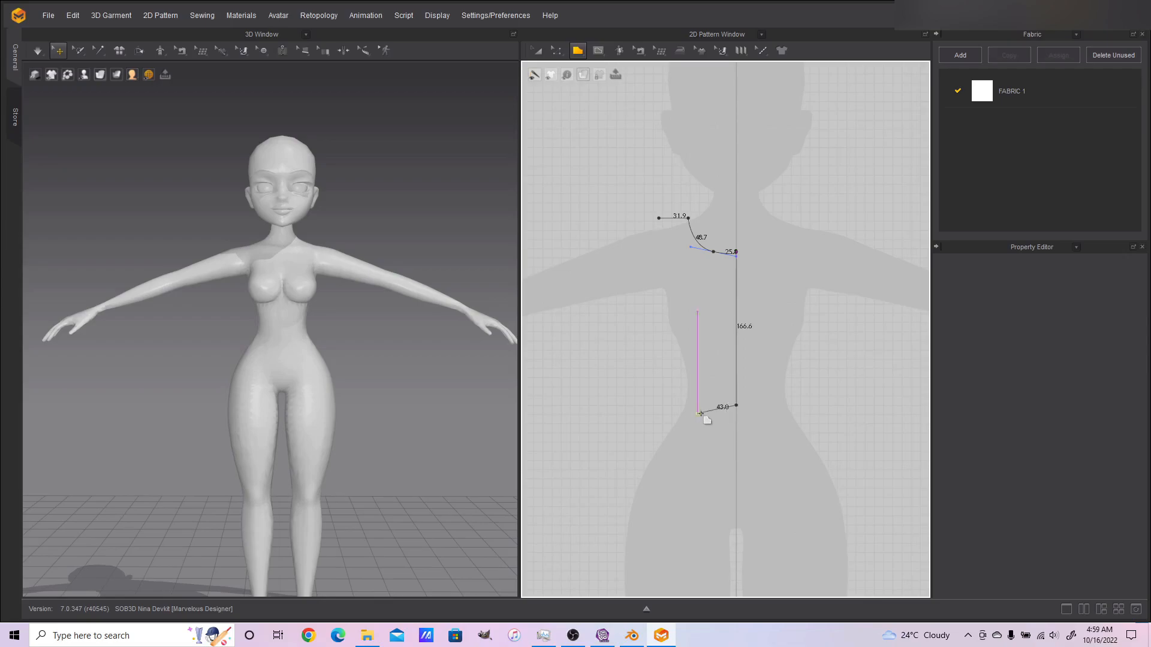
{"action": "left_click", "coordinate": [659, 405]}
{"action": "left_click", "coordinate": [658, 302]}
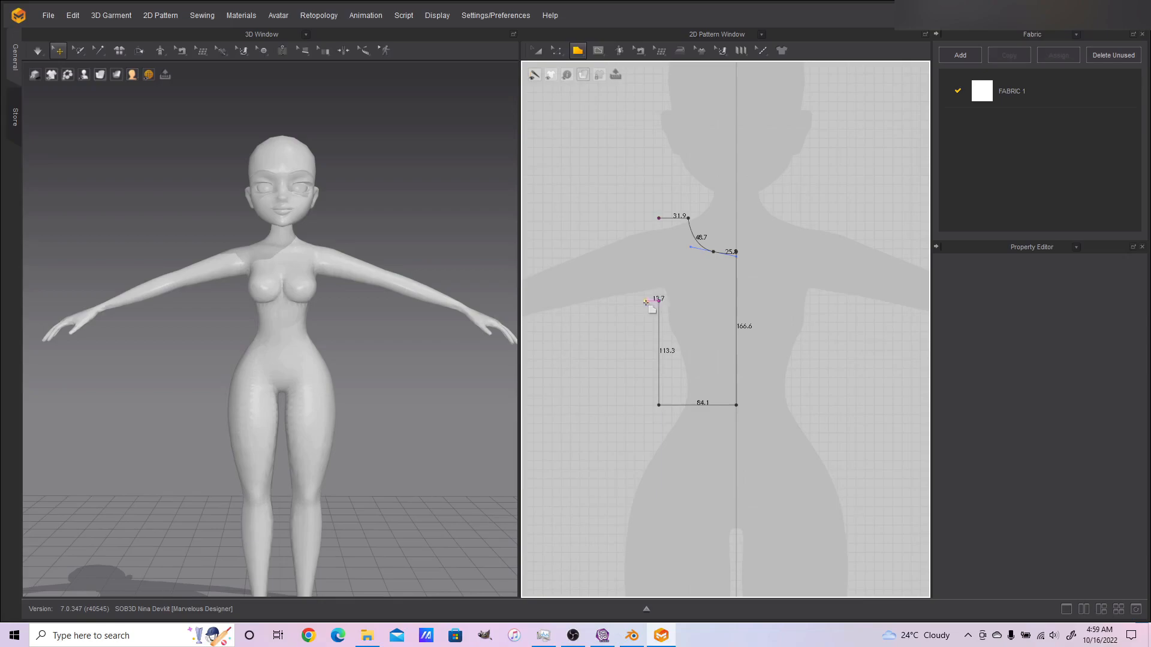
{"action": "left_click", "coordinate": [607, 313]}
{"action": "left_click", "coordinate": [608, 232]}
{"action": "left_click", "coordinate": [659, 219]}
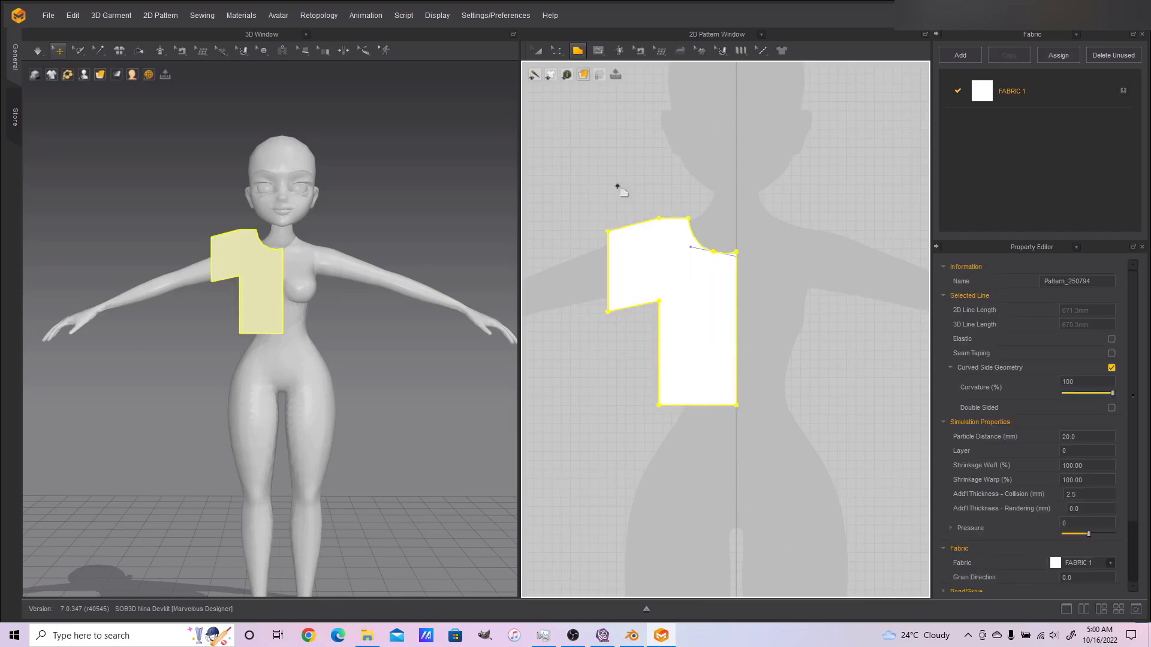
Unfold the half T-shirt pattern along its vertical centre edge with Unfold Symmetric Editing (with Sewing)
{"action": "left_click", "coordinate": [542, 55]}
{"action": "left_click", "coordinate": [557, 50]}
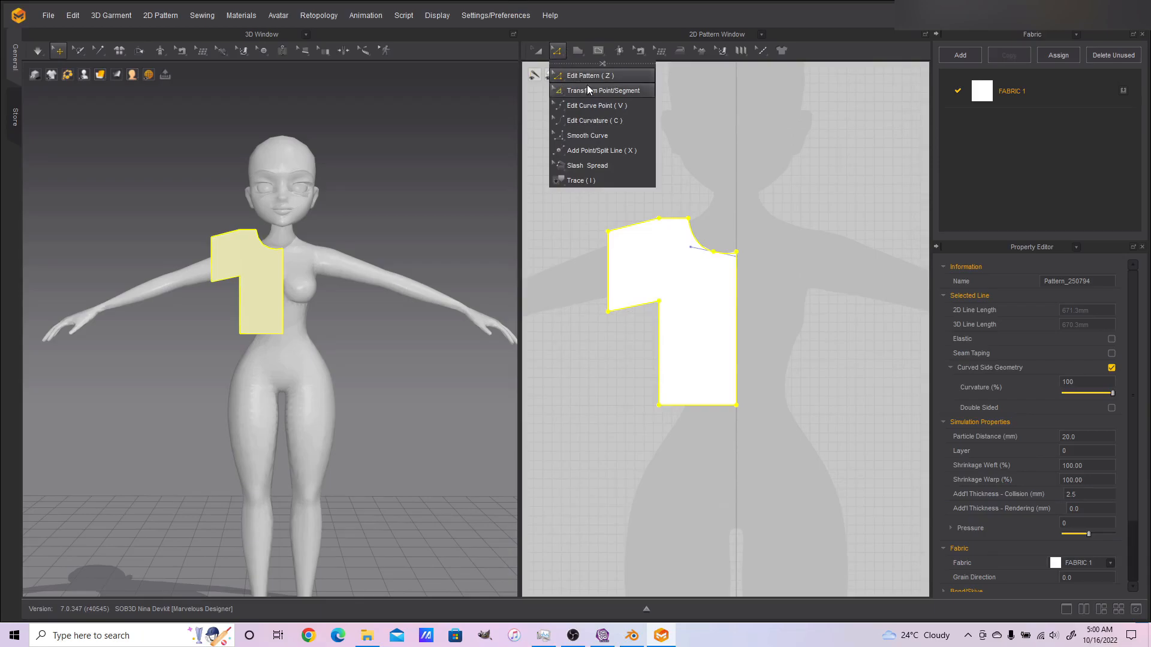
{"action": "left_click", "coordinate": [588, 88]}
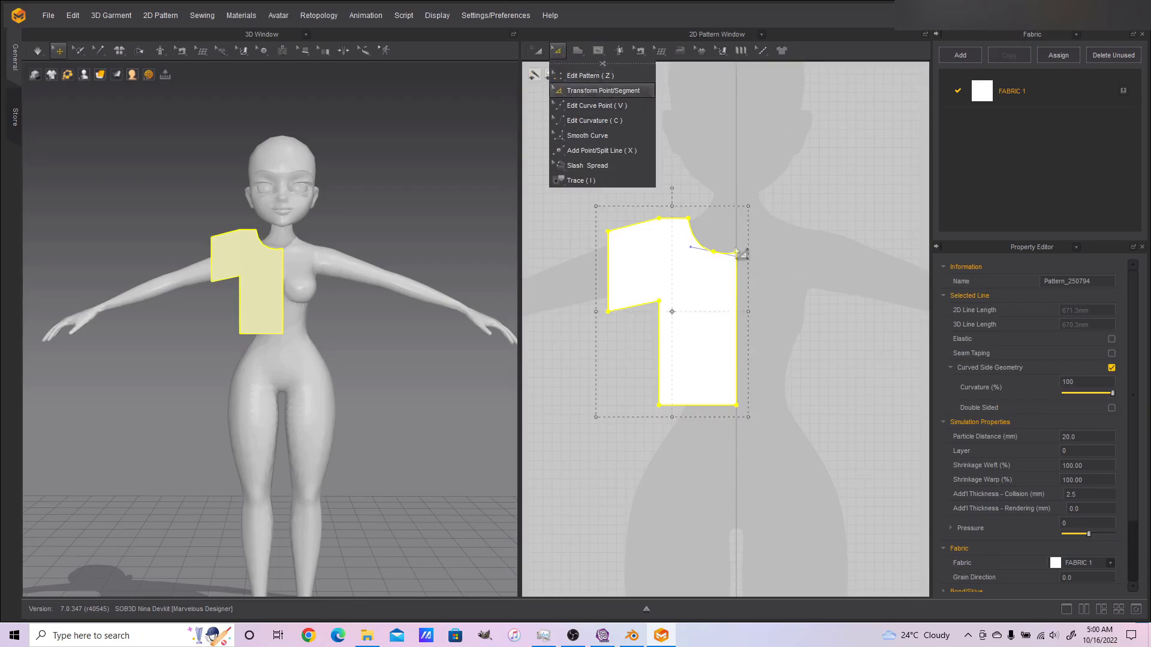
{"action": "right_click", "coordinate": [736, 286]}
{"action": "left_click", "coordinate": [737, 286]}
{"action": "right_click", "coordinate": [738, 287]}
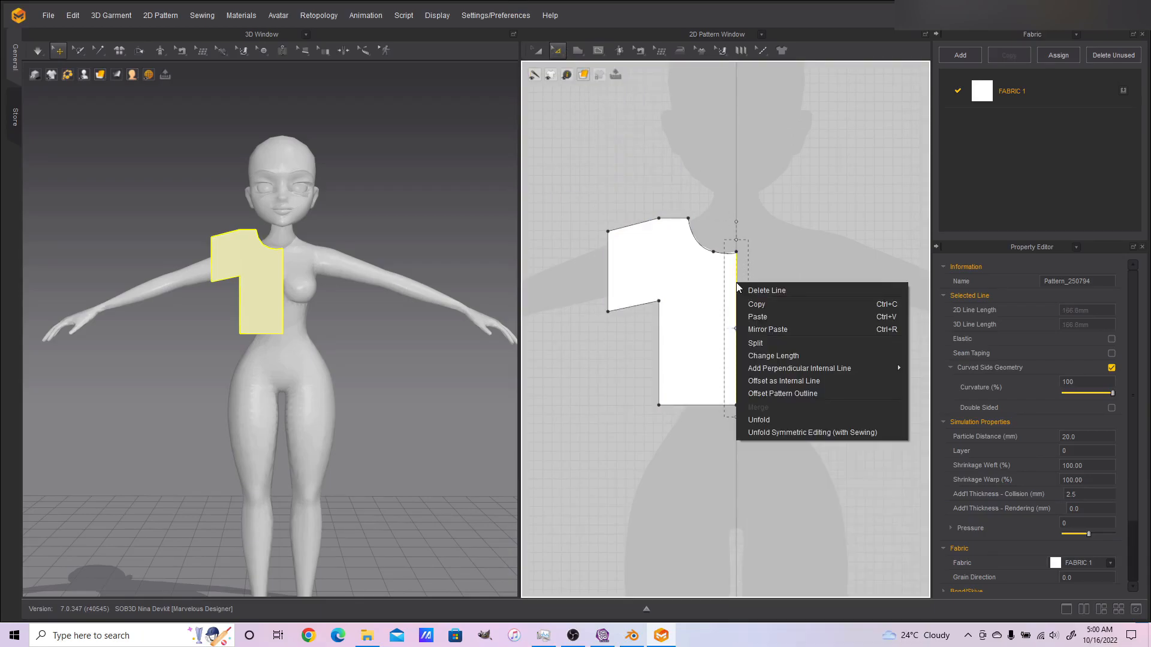
{"action": "left_click", "coordinate": [793, 431]}
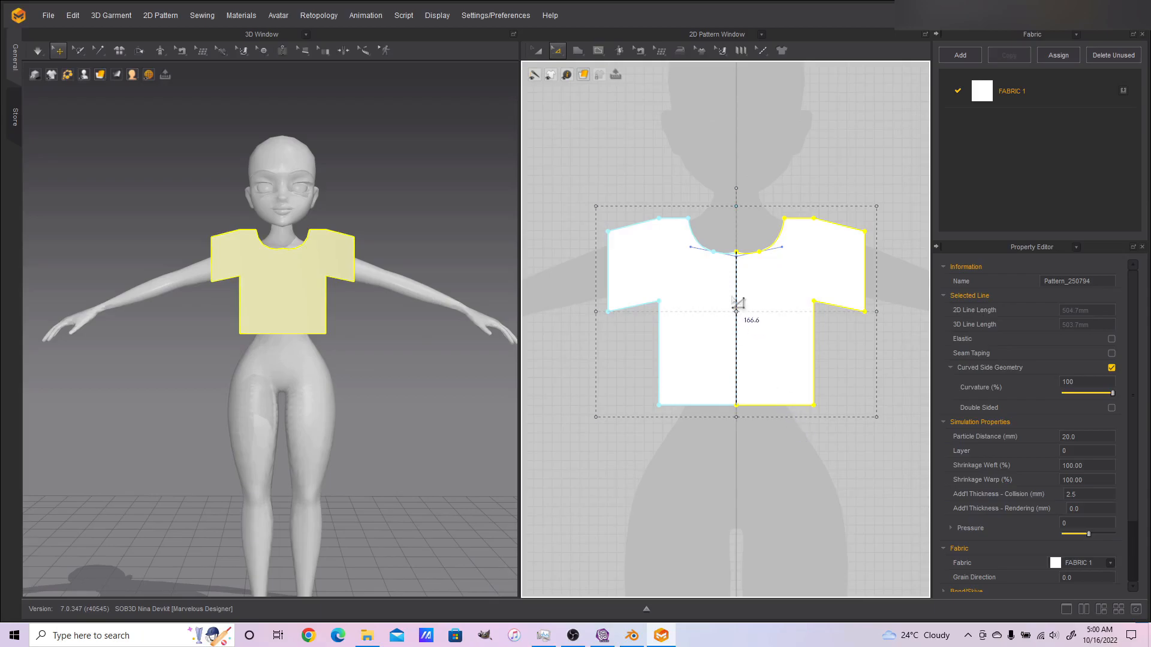
Lower the neckline's centre point slightly with Transform Point/Segment so both halves meet in a smooth curve
{"action": "scroll", "coordinate": [741, 279], "scroll_direction": "up", "scroll_amount": 5}
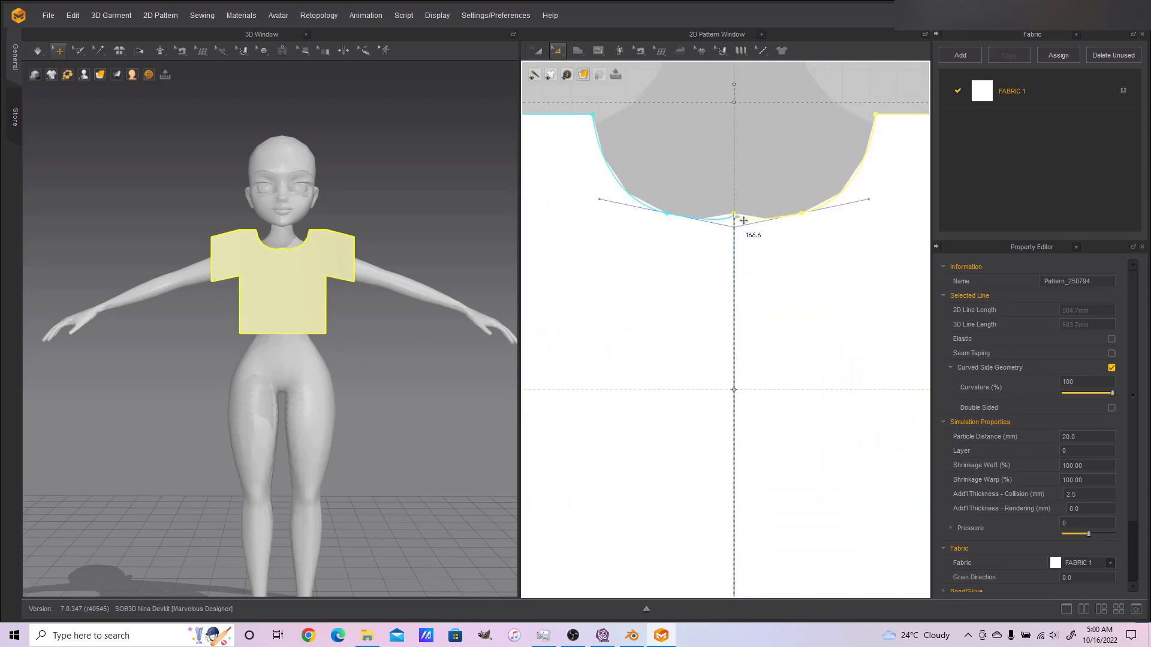
{"action": "left_click", "coordinate": [743, 221]}
{"action": "left_click_drag", "start_coordinate": [743, 221], "coordinate": [743, 231]}
{"action": "scroll", "coordinate": [669, 321], "scroll_direction": "down", "scroll_amount": 5}
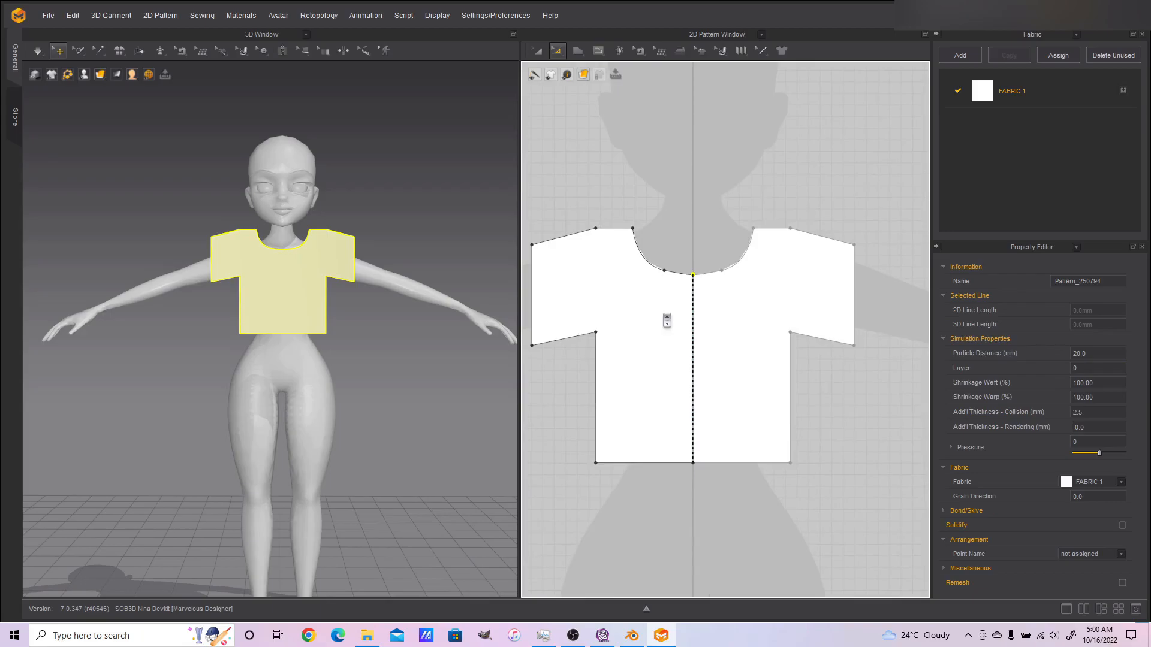
{"action": "scroll", "coordinate": [732, 341], "scroll_direction": "down", "scroll_amount": 3}
{"action": "scroll", "coordinate": [732, 341], "scroll_direction": "up", "scroll_amount": 2}
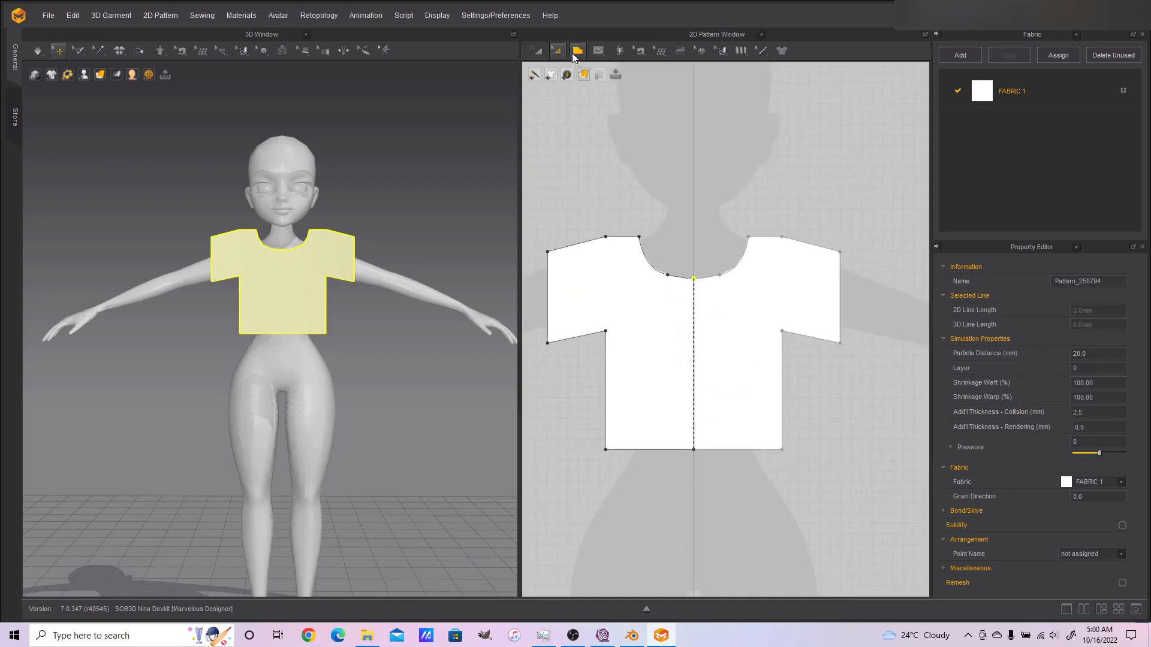
Copy the complete T-shirt pattern and paste it about 346 mm to the right of the original in the 2D view
{"action": "left_click", "coordinate": [530, 53]}
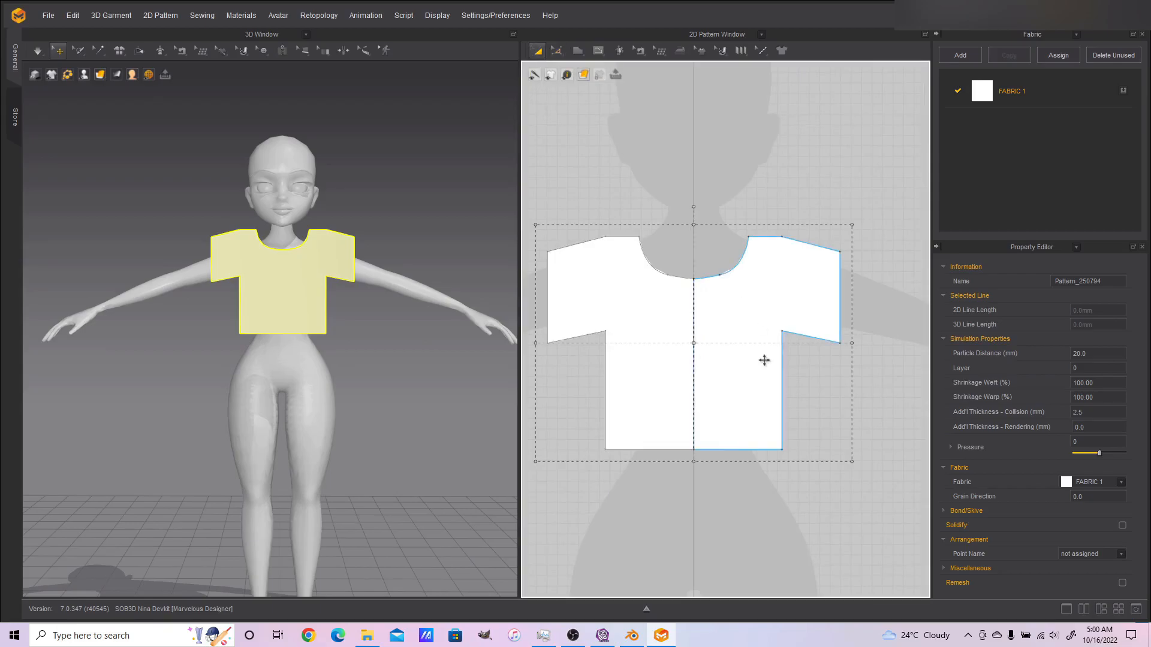
{"action": "left_click", "coordinate": [683, 378]}
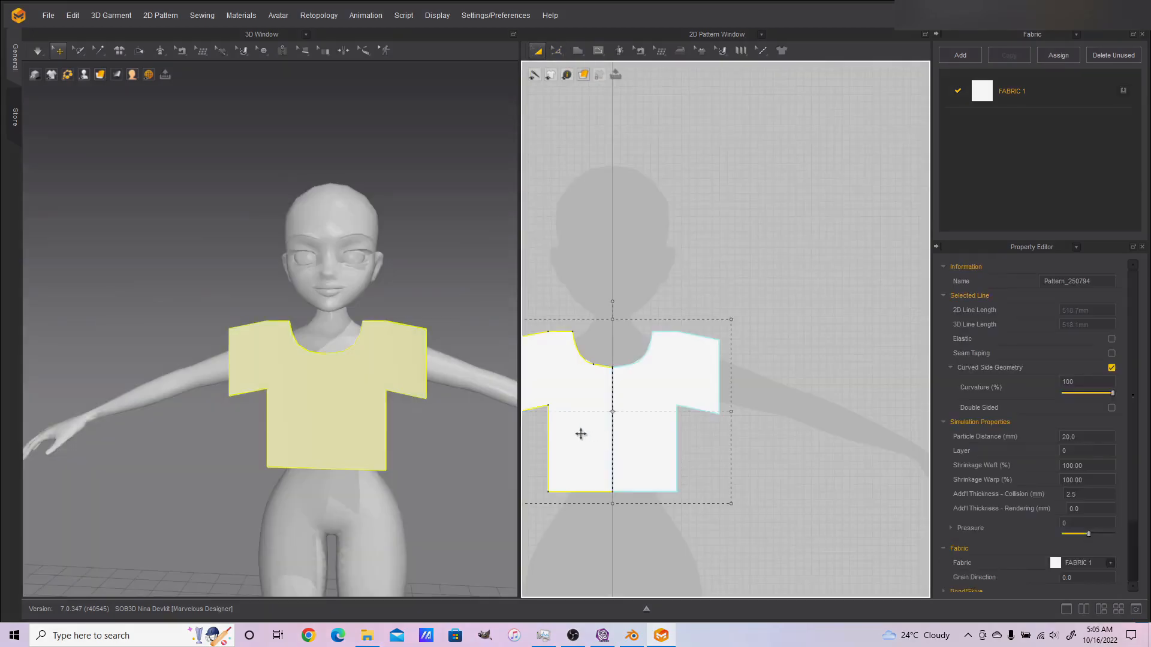
{"action": "right_click", "coordinate": [581, 432]}
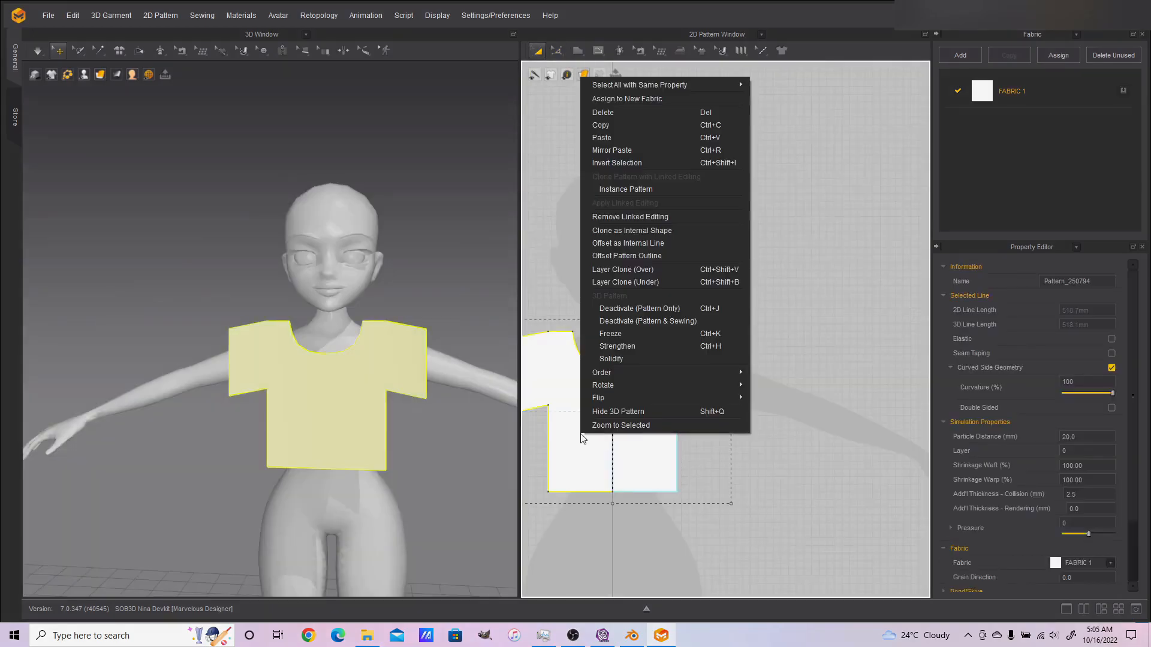
{"action": "left_click", "coordinate": [645, 130]}
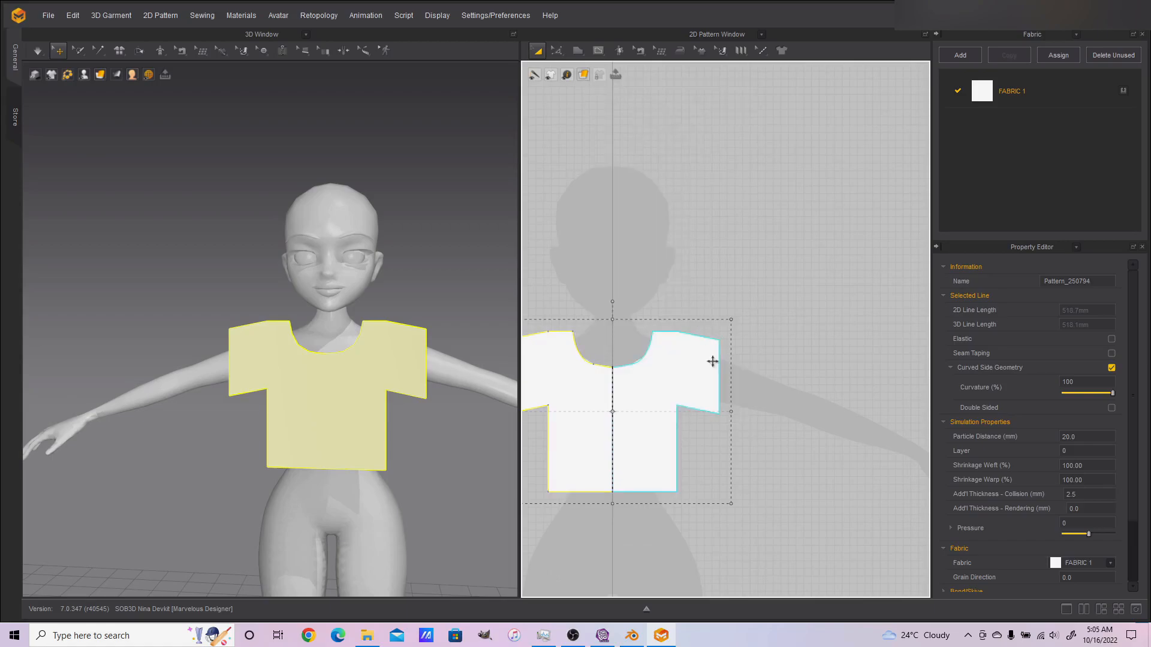
{"action": "right_click", "coordinate": [765, 369]}
{"action": "left_click", "coordinate": [779, 388]}
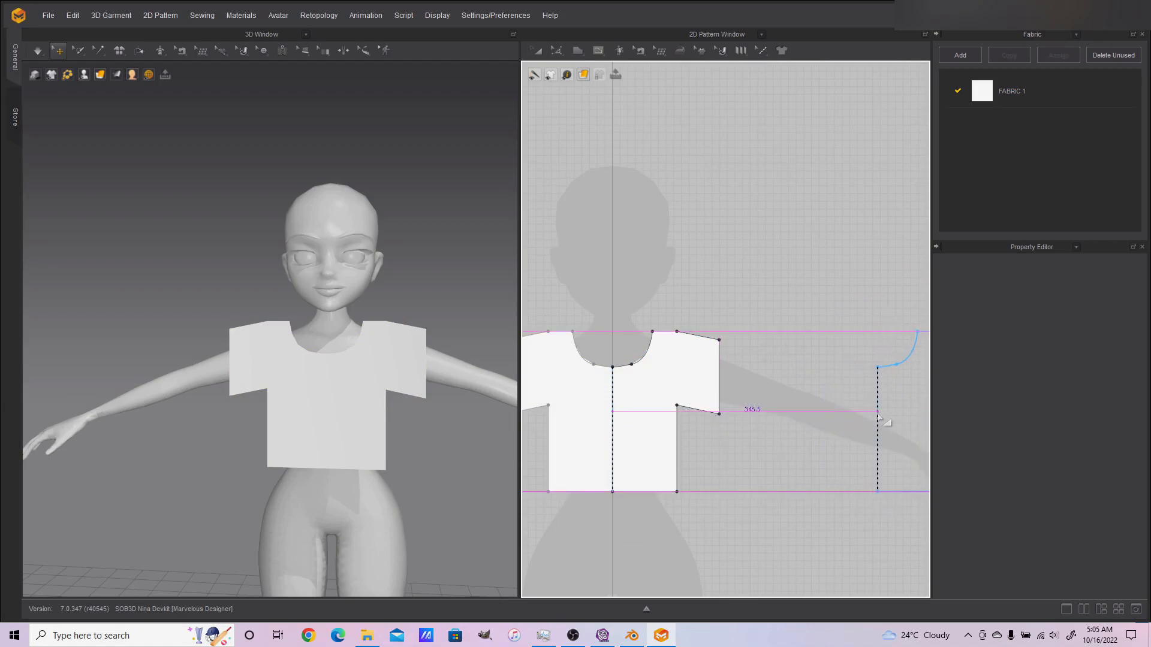
{"action": "left_click", "coordinate": [837, 465]}
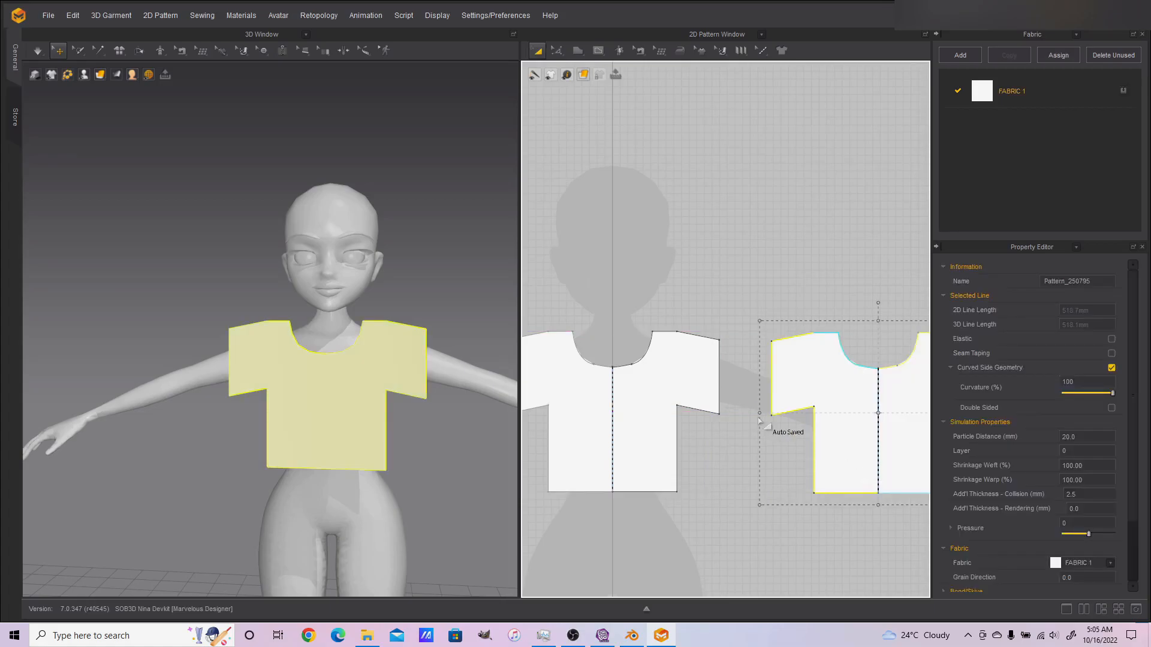
{"action": "left_click", "coordinate": [780, 279]}
Try to slide the original T-shirt piece sideways beside the avatar to separate it from its copy in the 3D view
{"action": "scroll", "coordinate": [445, 328], "scroll_direction": "down", "scroll_amount": 2}
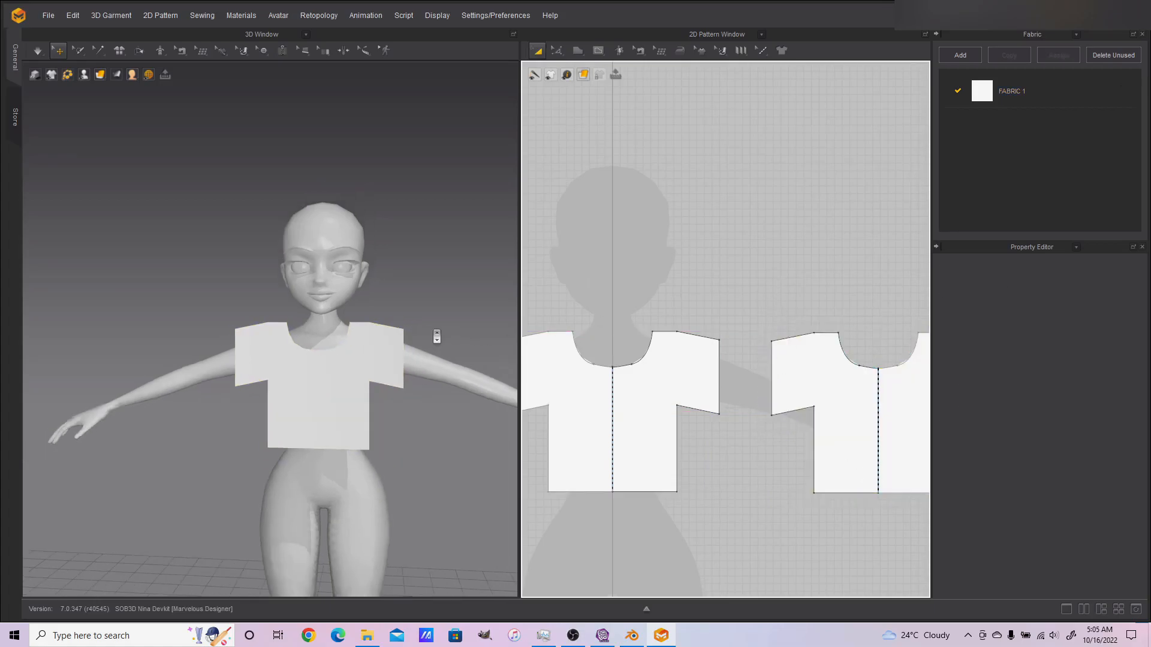
{"action": "right_click_drag", "start_coordinate": [477, 347], "coordinate": [404, 442]}
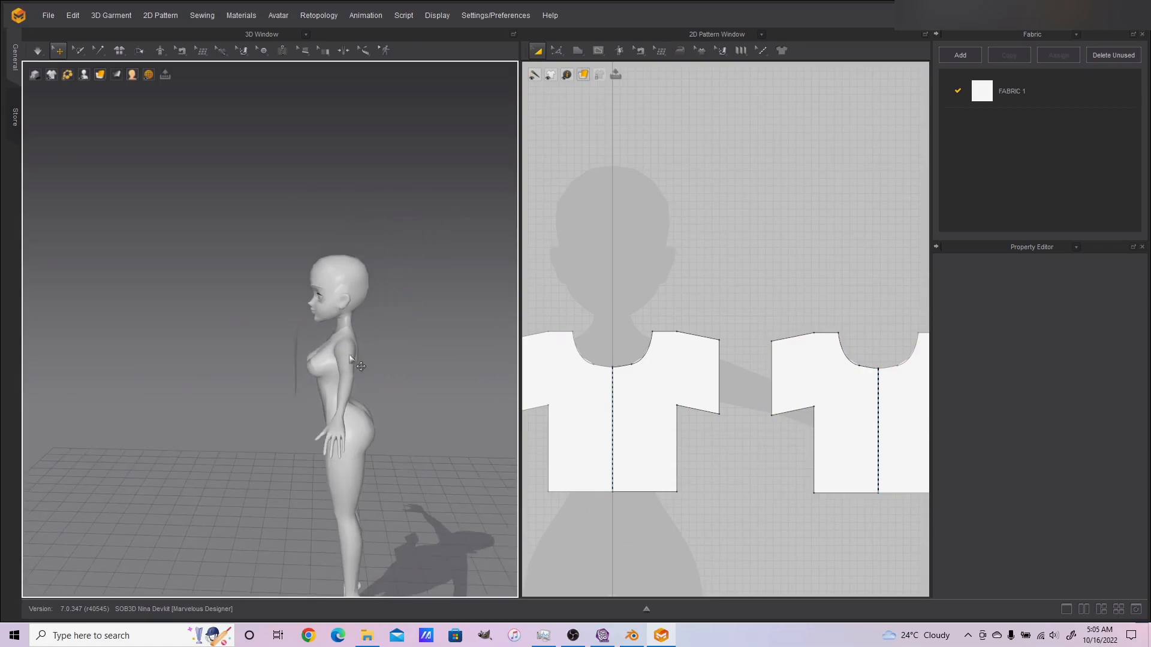
{"action": "key", "text": "2"}
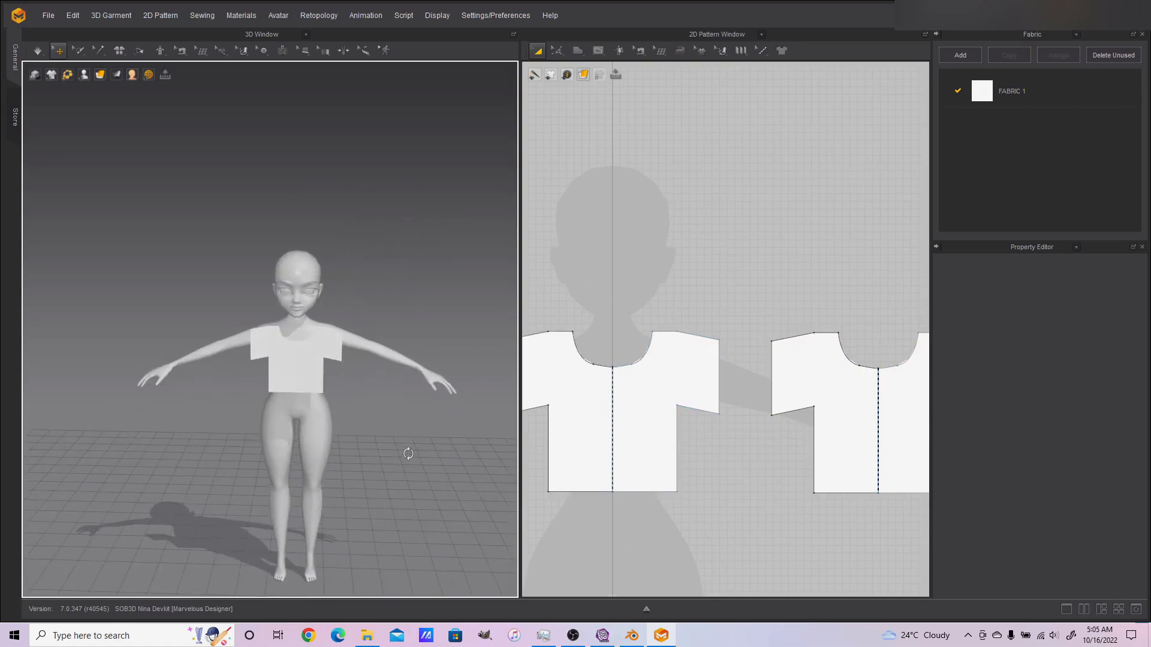
{"action": "left_click", "coordinate": [808, 373]}
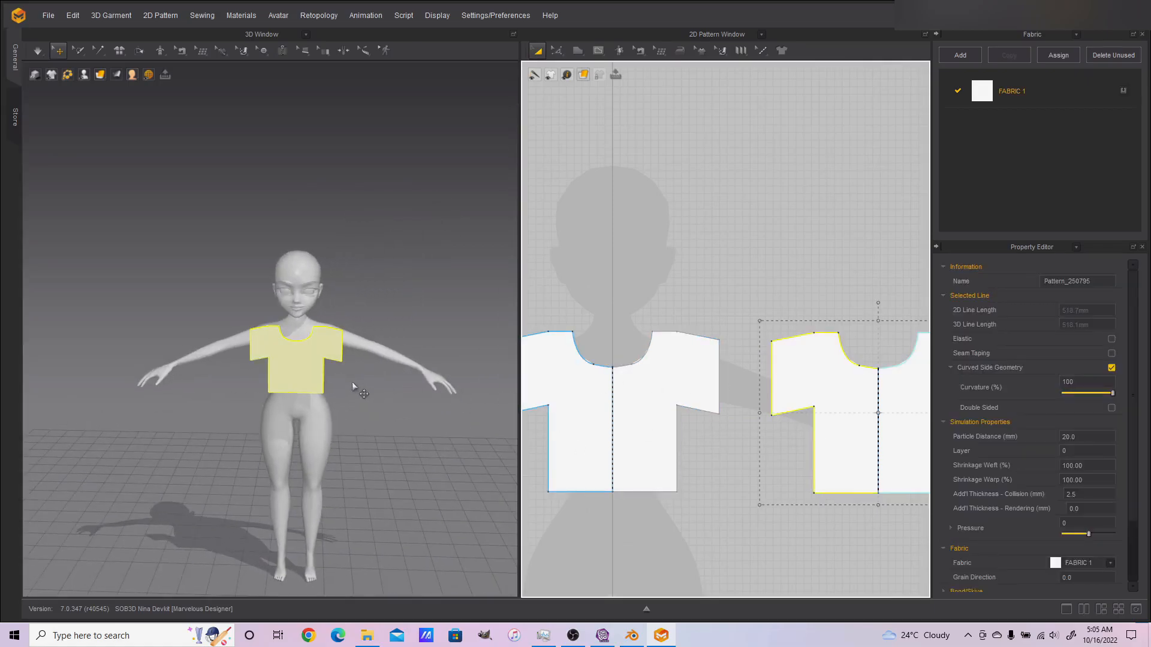
{"action": "left_click", "coordinate": [321, 373]}
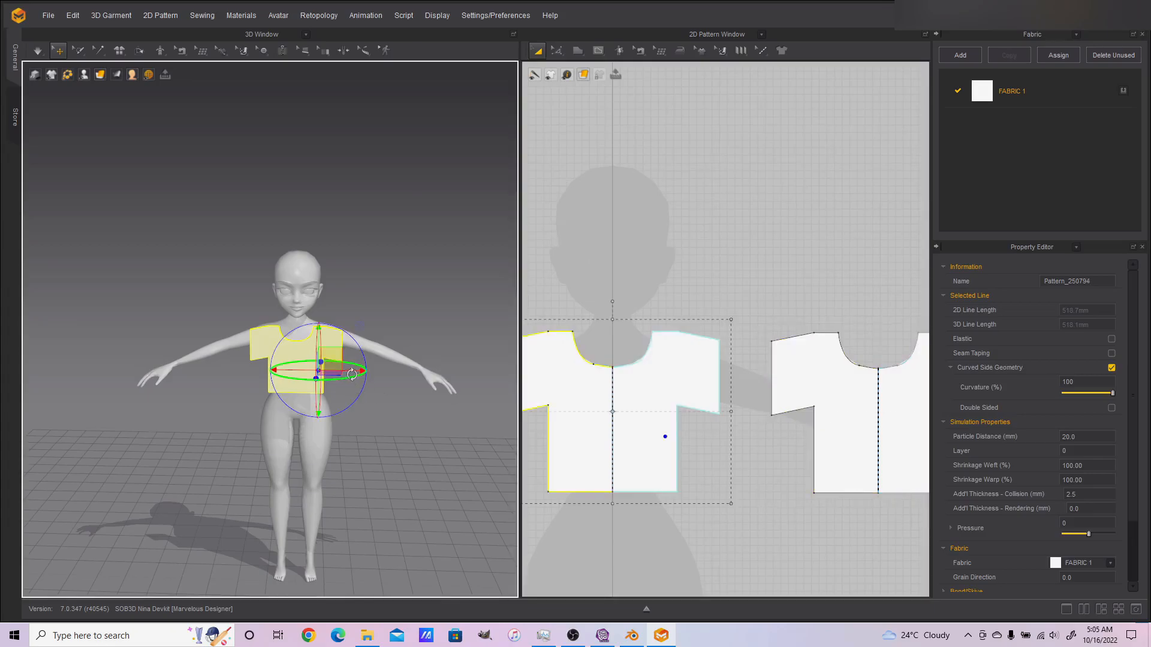
{"action": "scroll", "coordinate": [352, 375], "scroll_direction": "up", "scroll_amount": 2}
{"action": "left_click_drag", "start_coordinate": [374, 390], "coordinate": [492, 398]}
{"action": "left_click", "coordinate": [832, 358]}
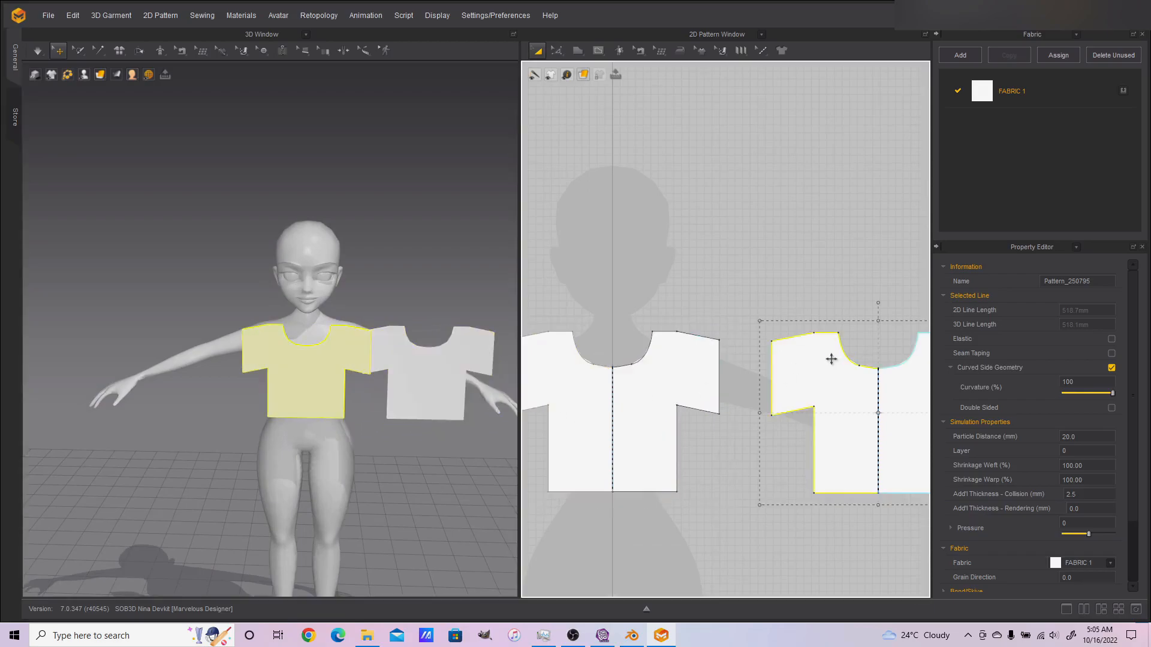
{"action": "left_click", "coordinate": [429, 376]}
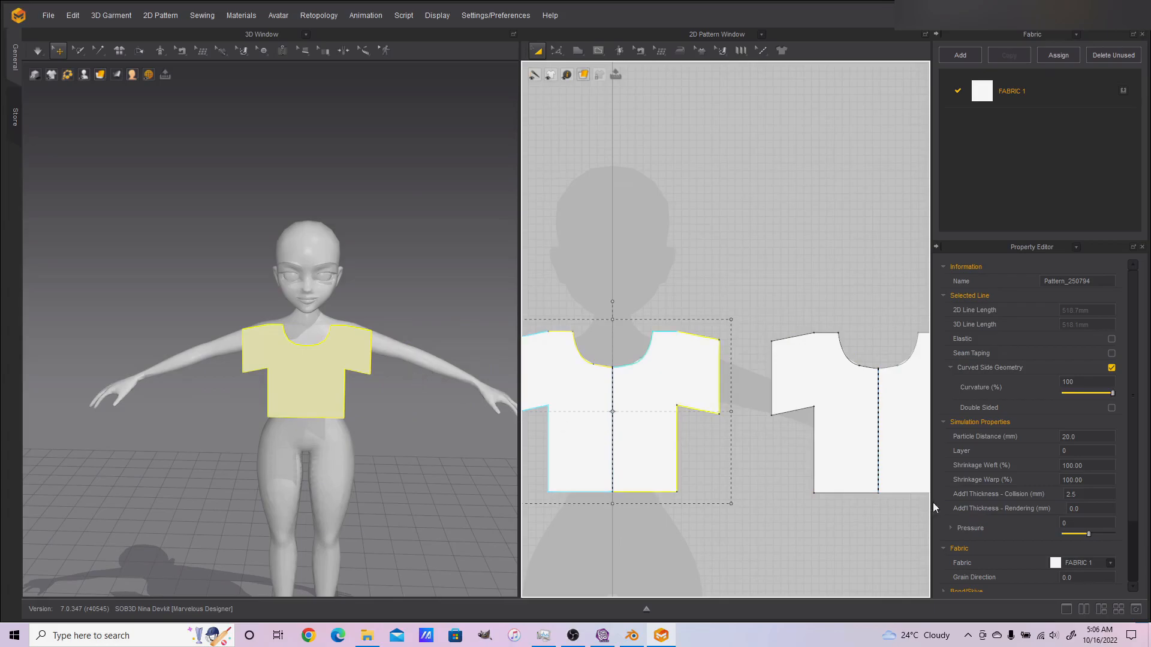
Move the original T-shirt piece forward, away from the avatar's chest and the overlapping copy, in the 3D view
{"action": "left_click", "coordinate": [870, 444]}
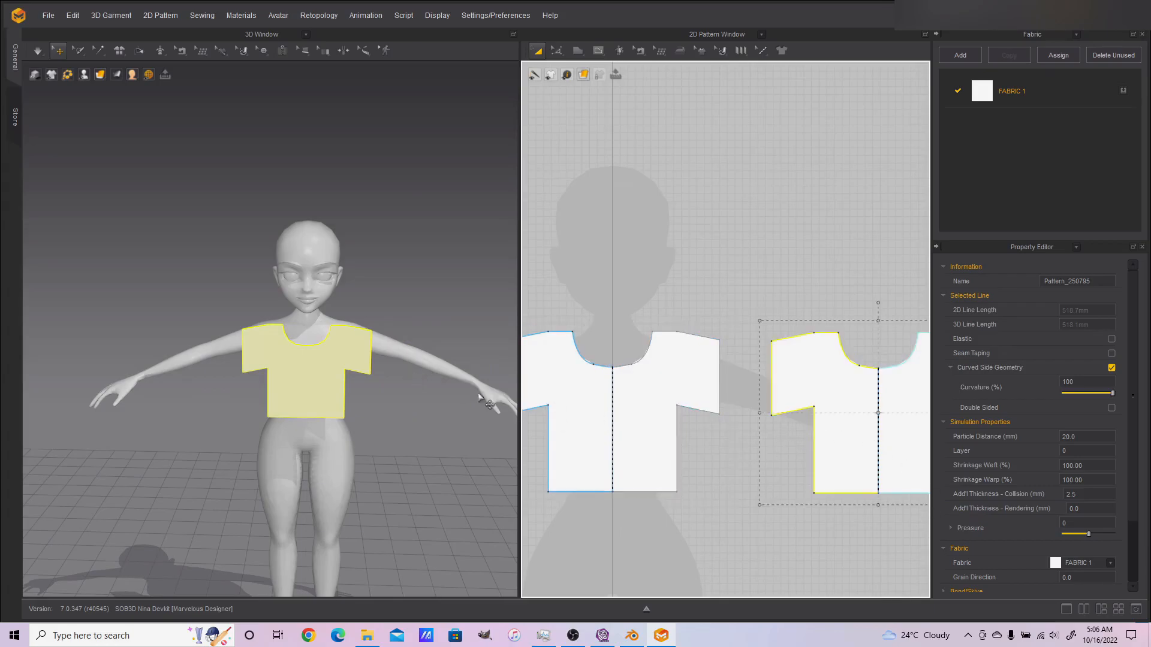
{"action": "scroll", "coordinate": [345, 384], "scroll_direction": "up", "scroll_amount": 2}
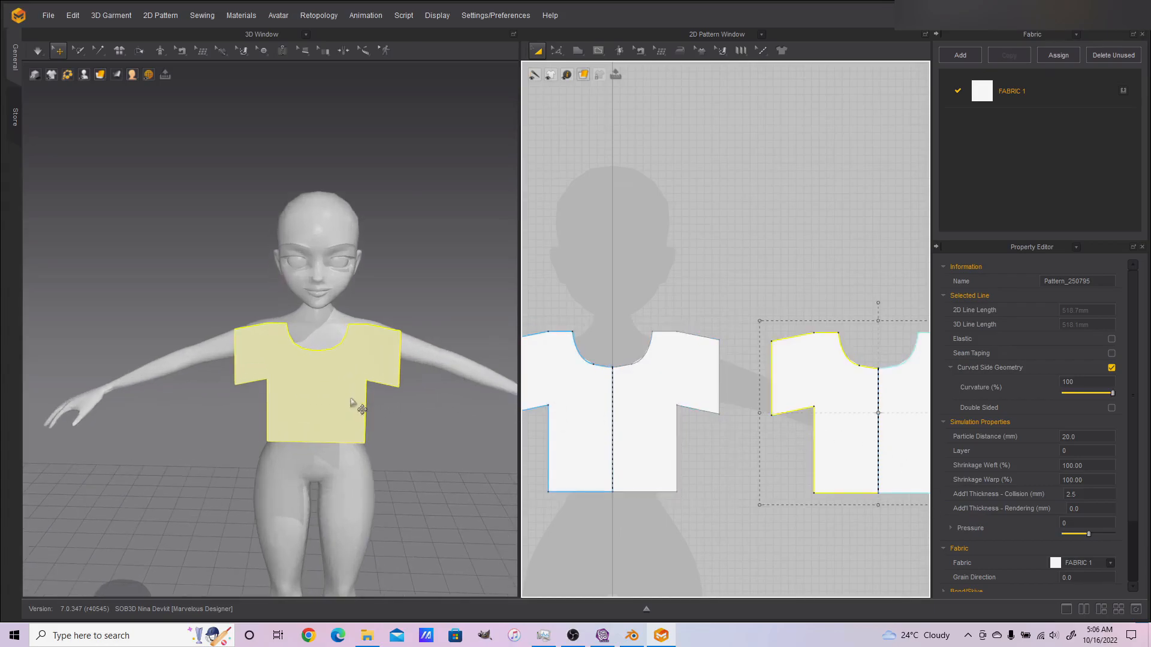
{"action": "right_click_drag", "start_coordinate": [407, 447], "coordinate": [320, 414]}
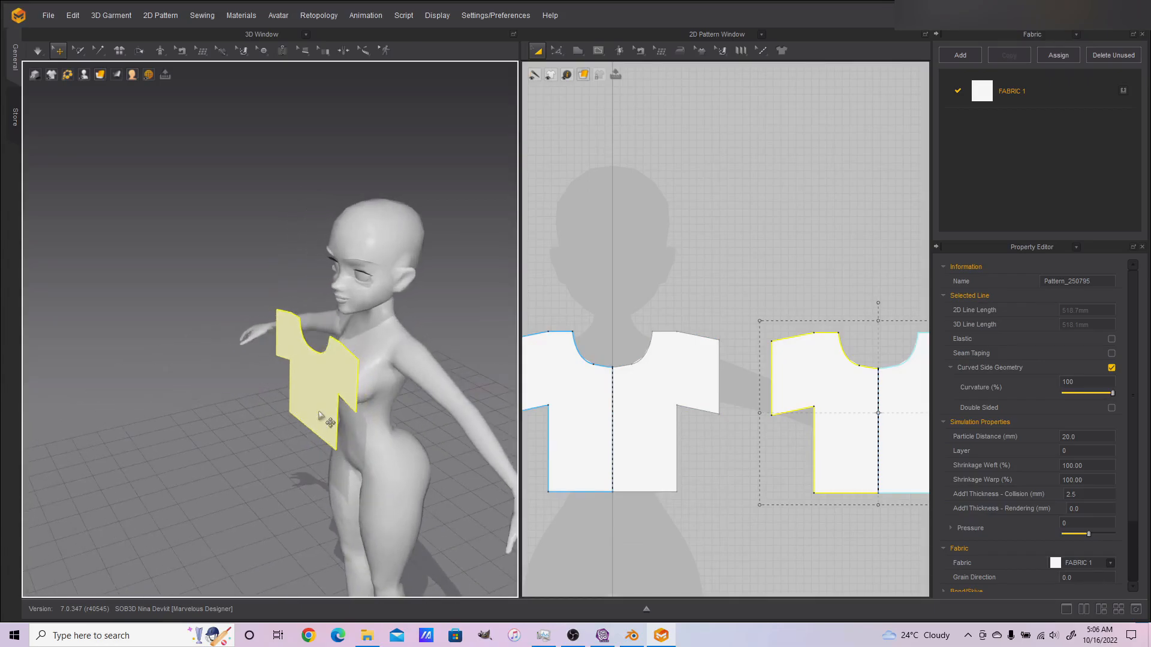
{"action": "left_click", "coordinate": [320, 413]}
{"action": "left_click_drag", "start_coordinate": [355, 404], "coordinate": [301, 413]}
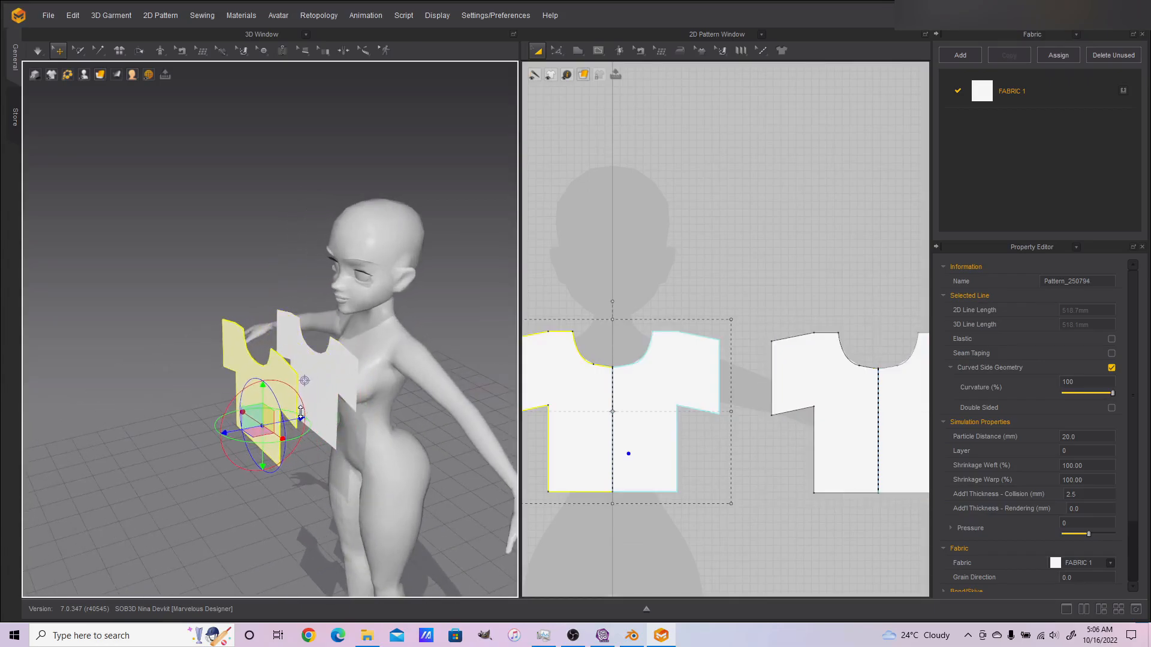
Move the copied T-shirt piece along the depth axis to behind the avatar's back as the back panel
{"action": "left_click", "coordinate": [351, 379]}
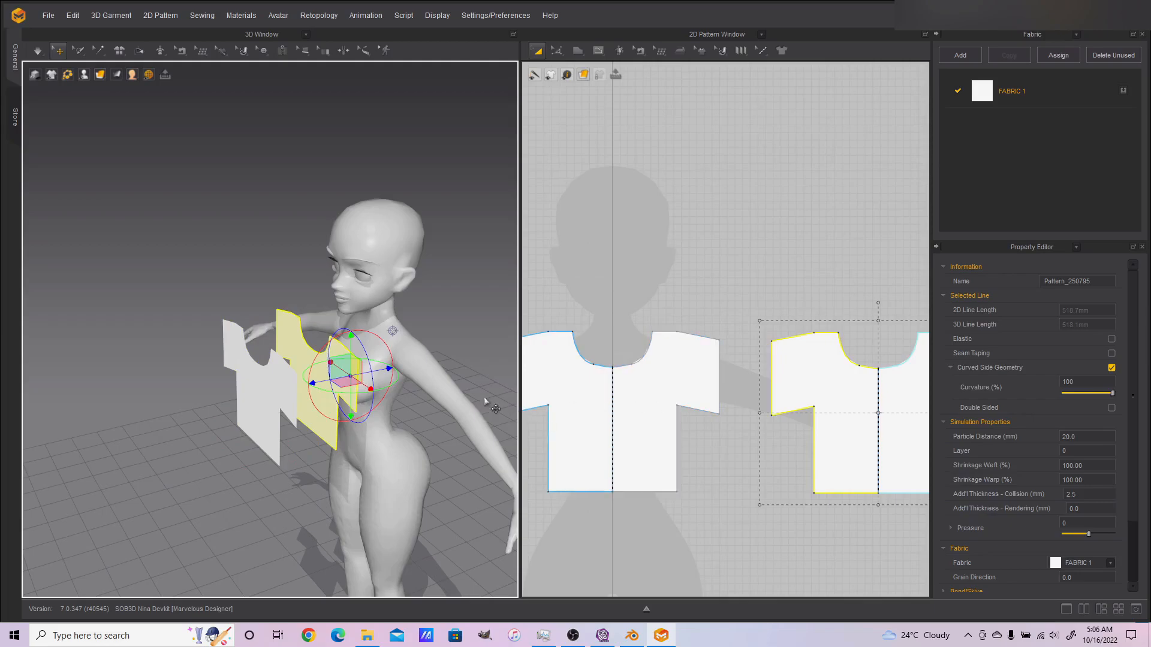
{"action": "left_click_drag", "start_coordinate": [382, 369], "coordinate": [504, 342]}
{"action": "right_click_drag", "start_coordinate": [442, 447], "coordinate": [420, 462]}
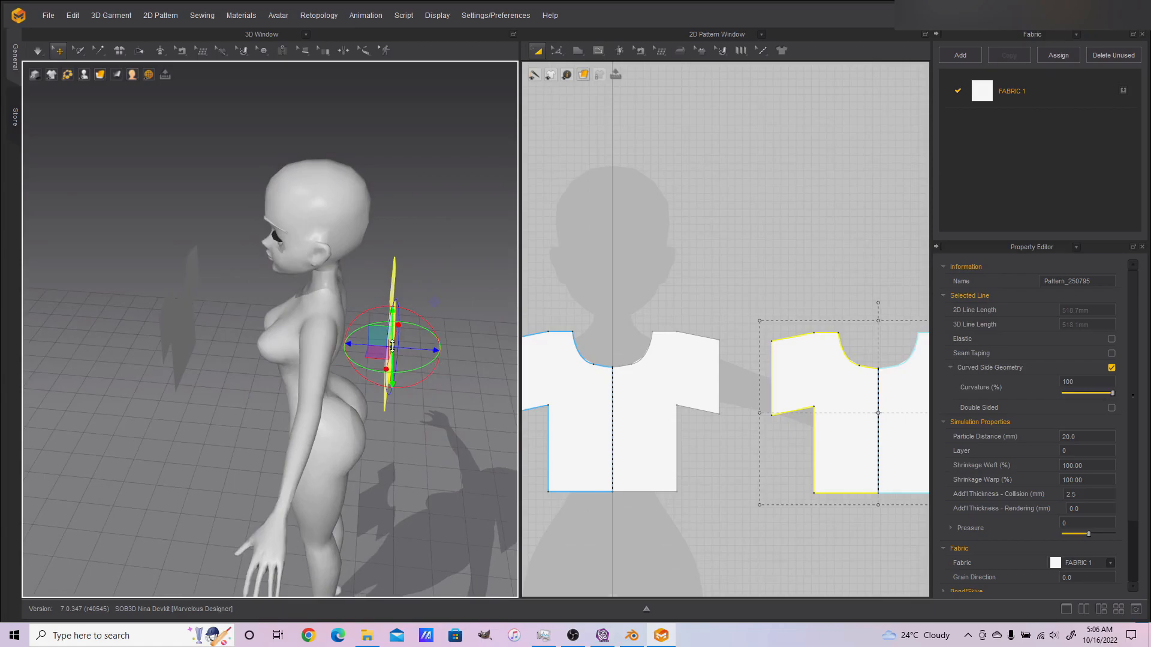
Flip the normals of the T-shirt panel behind the avatar
{"action": "right_click", "coordinate": [391, 295]}
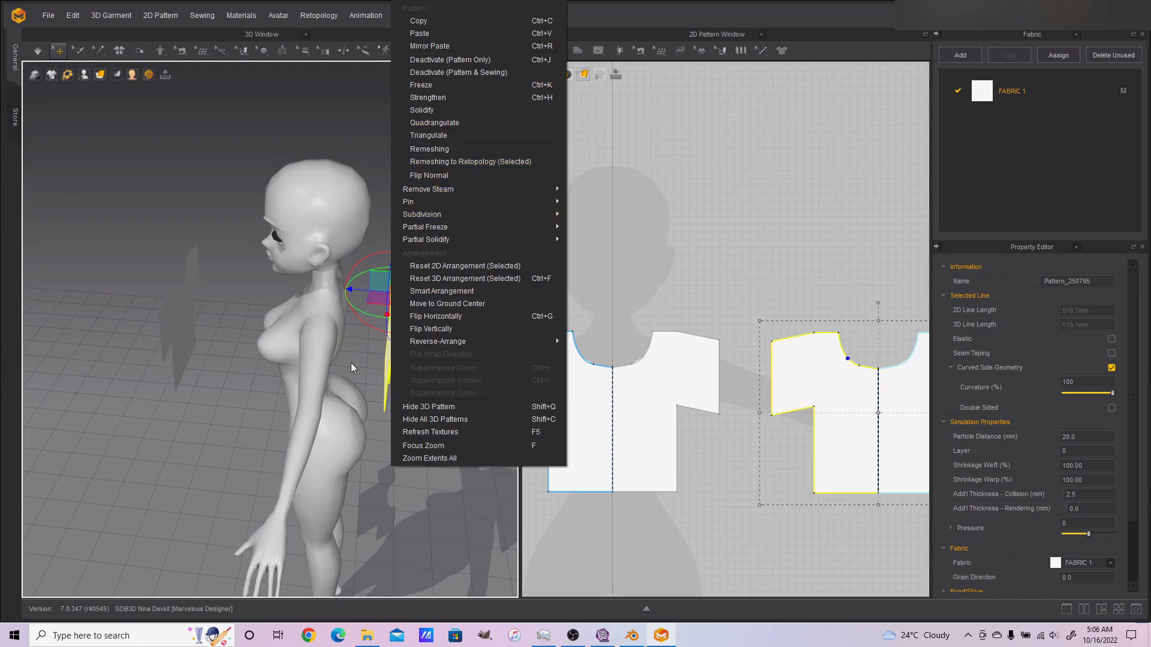
{"action": "left_click", "coordinate": [486, 174]}
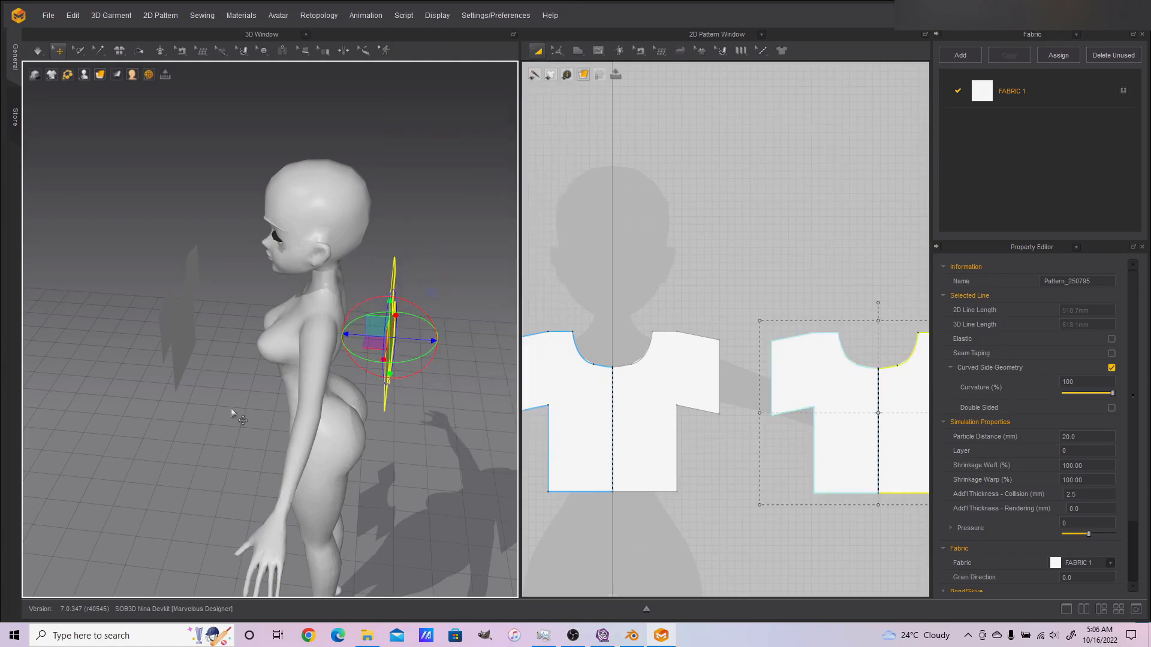
Move the front T-shirt panel along the depth axis, closer to the avatar's chest
{"action": "left_click", "coordinate": [190, 344]}
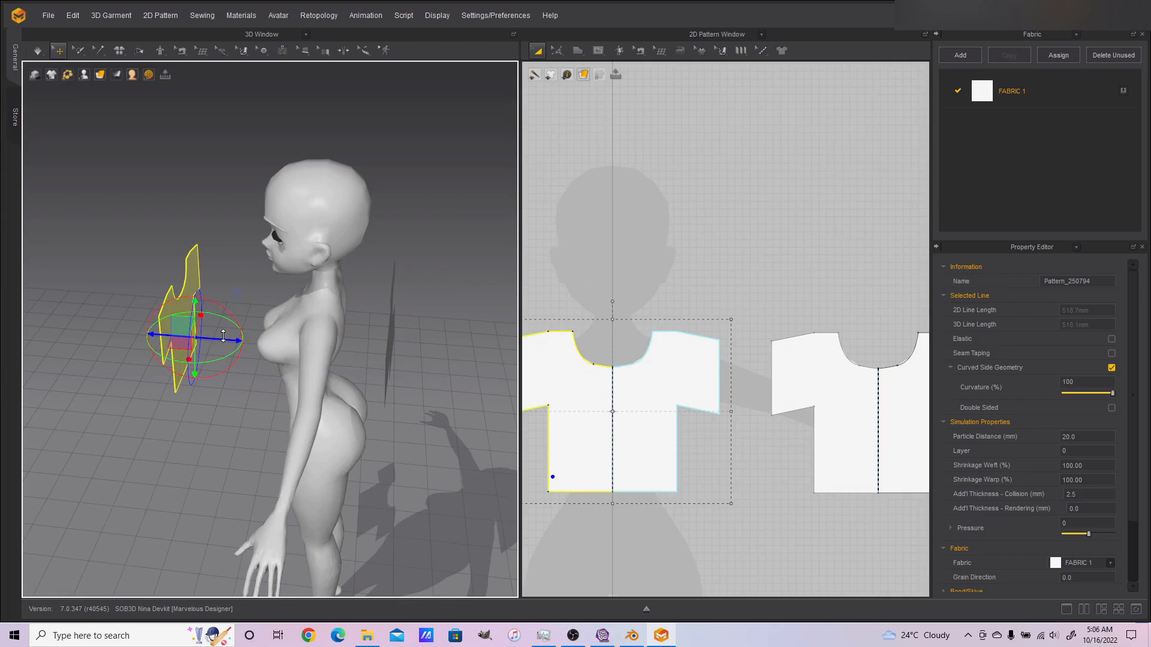
{"action": "left_click_drag", "start_coordinate": [227, 350], "coordinate": [260, 356]}
{"action": "right_click_drag", "start_coordinate": [171, 440], "coordinate": [325, 386]}
{"action": "mouse_move", "coordinate": [353, 425]}
{"action": "right_mouse_down"}
{"action": "mouse_move", "coordinate": [344, 406]}
{"action": "mouse_move", "coordinate": [357, 414]}
{"action": "right_mouse_up"}
{"action": "scroll", "coordinate": [357, 414], "scroll_direction": "down", "scroll_amount": 4}
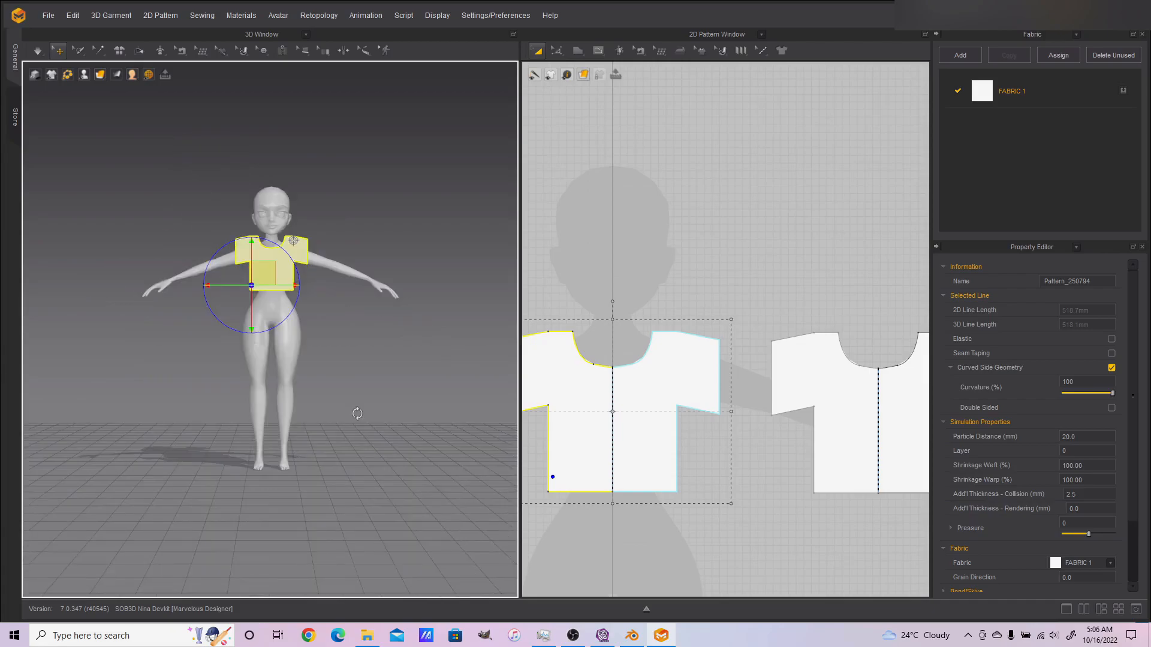
{"action": "scroll", "coordinate": [357, 413], "scroll_direction": "up", "scroll_amount": 1}
{"action": "scroll", "coordinate": [403, 372], "scroll_direction": "up", "scroll_amount": 4}
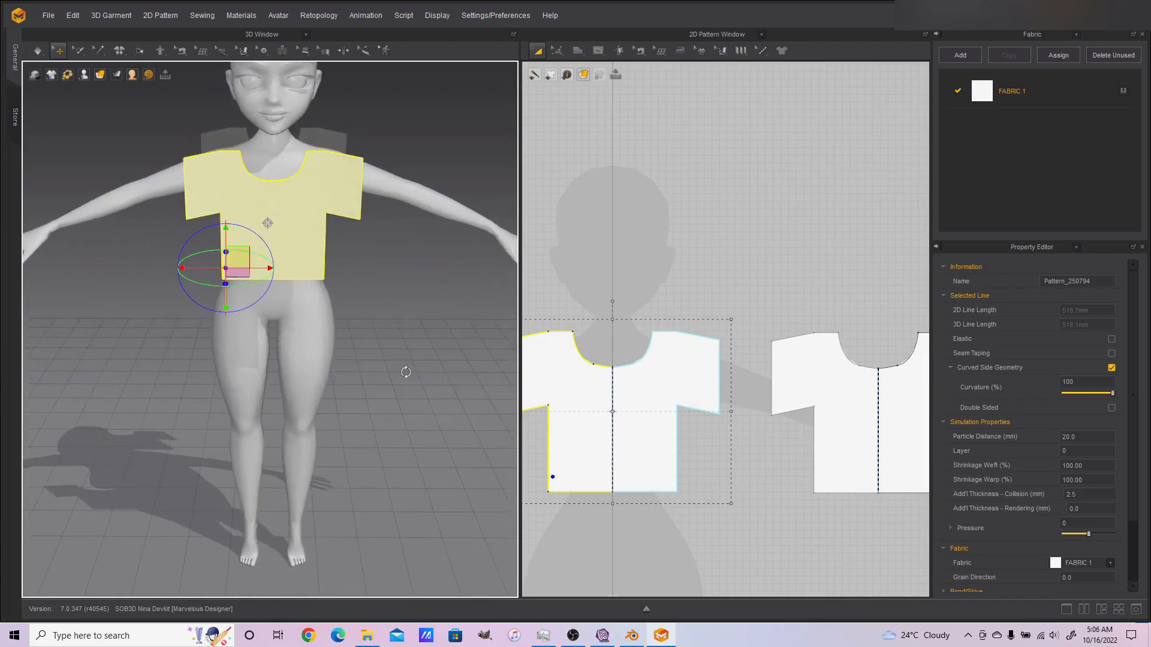
{"action": "right_click_drag", "start_coordinate": [406, 372], "coordinate": [409, 347]}
{"action": "middle_click_drag", "start_coordinate": [413, 348], "coordinate": [412, 466]}
Move the back T-shirt panel along the depth axis, closer to the avatar's back
{"action": "right_click_drag", "start_coordinate": [419, 470], "coordinate": [300, 479]}
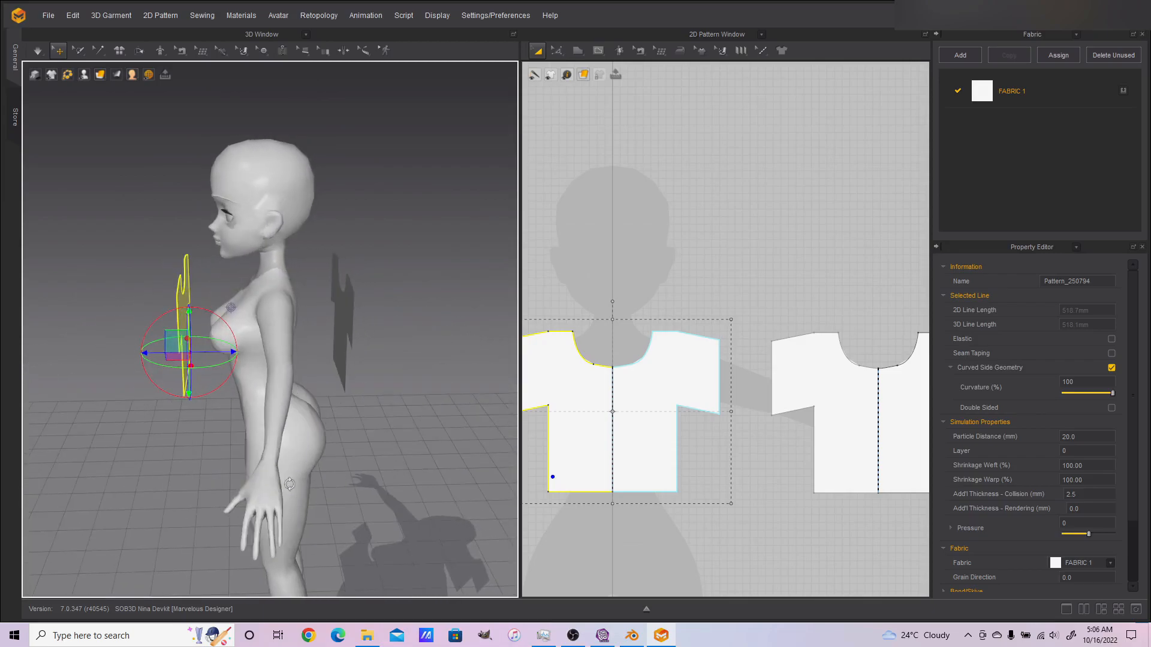
{"action": "left_click", "coordinate": [345, 342]}
{"action": "left_click_drag", "start_coordinate": [389, 349], "coordinate": [369, 346]}
{"action": "right_click_drag", "start_coordinate": [359, 456], "coordinate": [475, 444]}
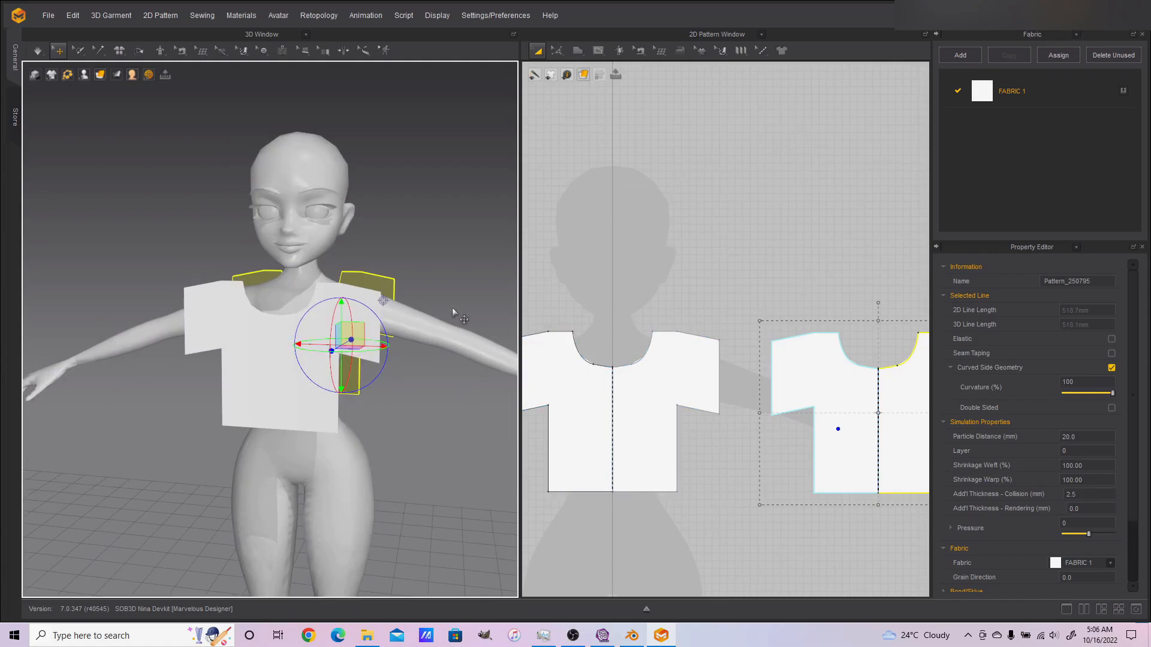
Set the garment display in the 3D view to Wireframe on Surface
{"action": "right_click_drag", "start_coordinate": [390, 367], "coordinate": [418, 387]}
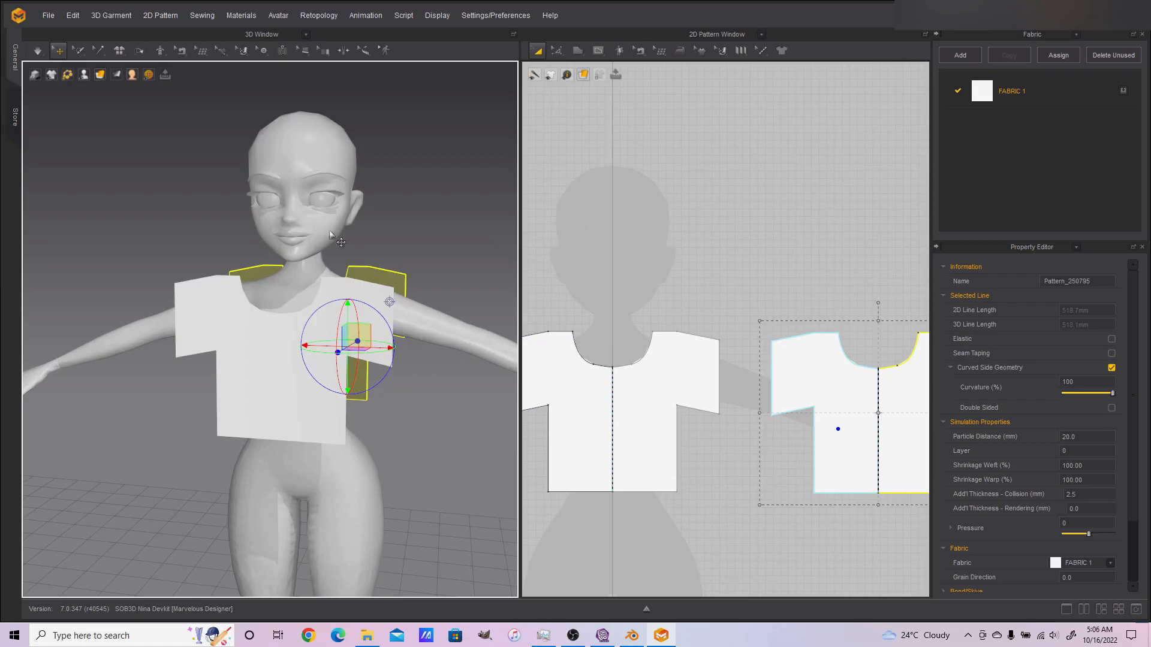
{"action": "left_click", "coordinate": [100, 75]}
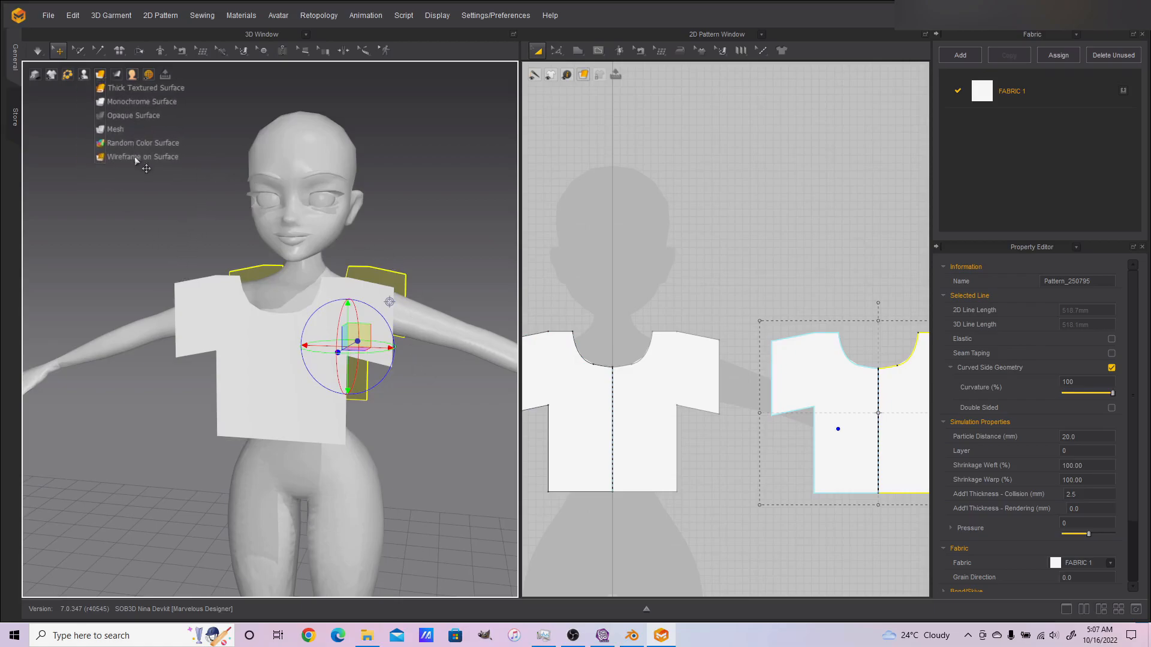
{"action": "left_click", "coordinate": [135, 158]}
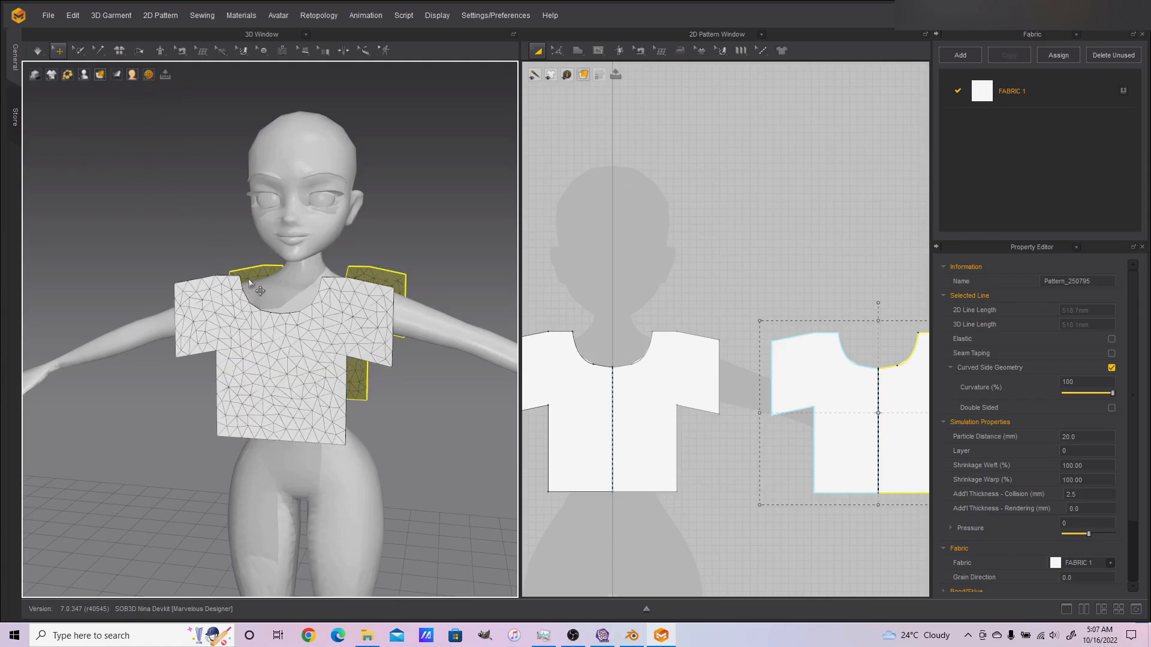
Turn on Remesh for the front T-shirt panel and set its particle distance to 10 mm
{"action": "left_click", "coordinate": [297, 339]}
{"action": "scroll", "coordinate": [432, 454], "scroll_direction": "up", "scroll_amount": 2}
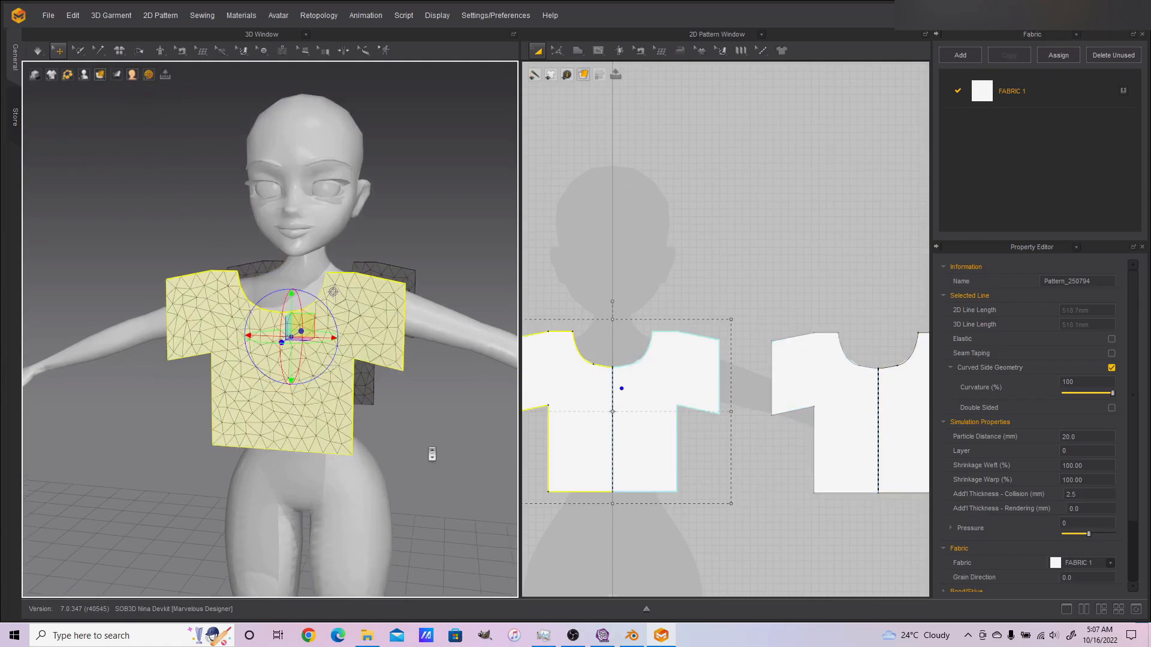
{"action": "mouse_move", "coordinate": [400, 513]}
{"action": "right_mouse_down"}
{"action": "mouse_move", "coordinate": [428, 490]}
{"action": "mouse_move", "coordinate": [420, 513]}
{"action": "right_mouse_up"}
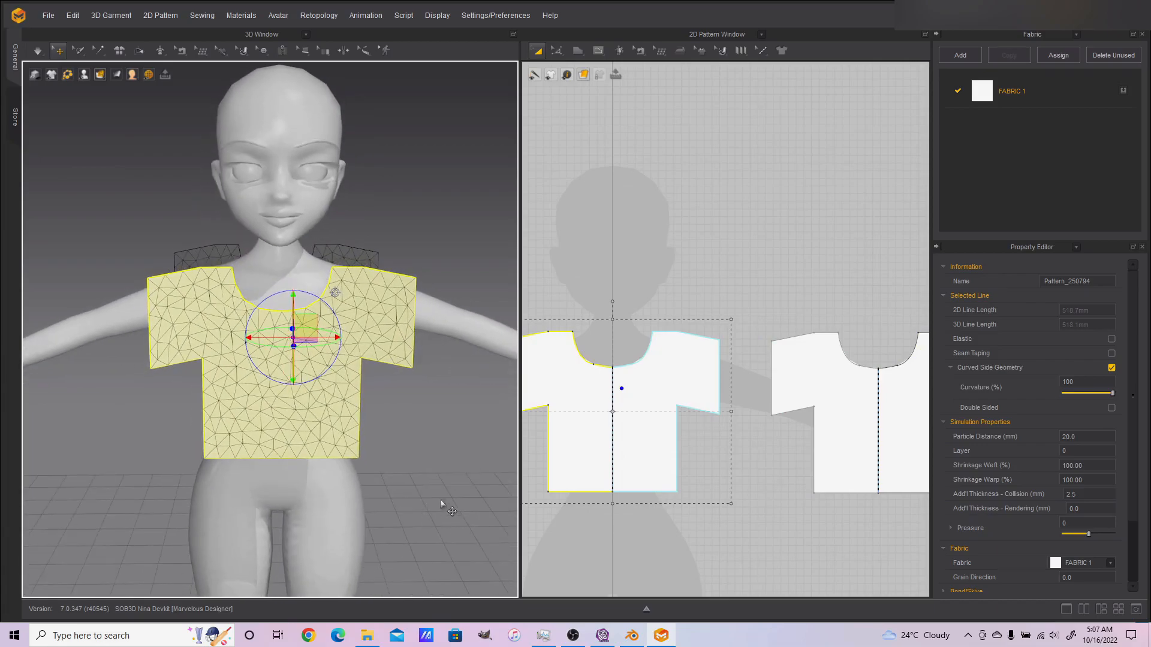
{"action": "scroll", "coordinate": [1045, 470], "scroll_direction": "down", "scroll_amount": 3}
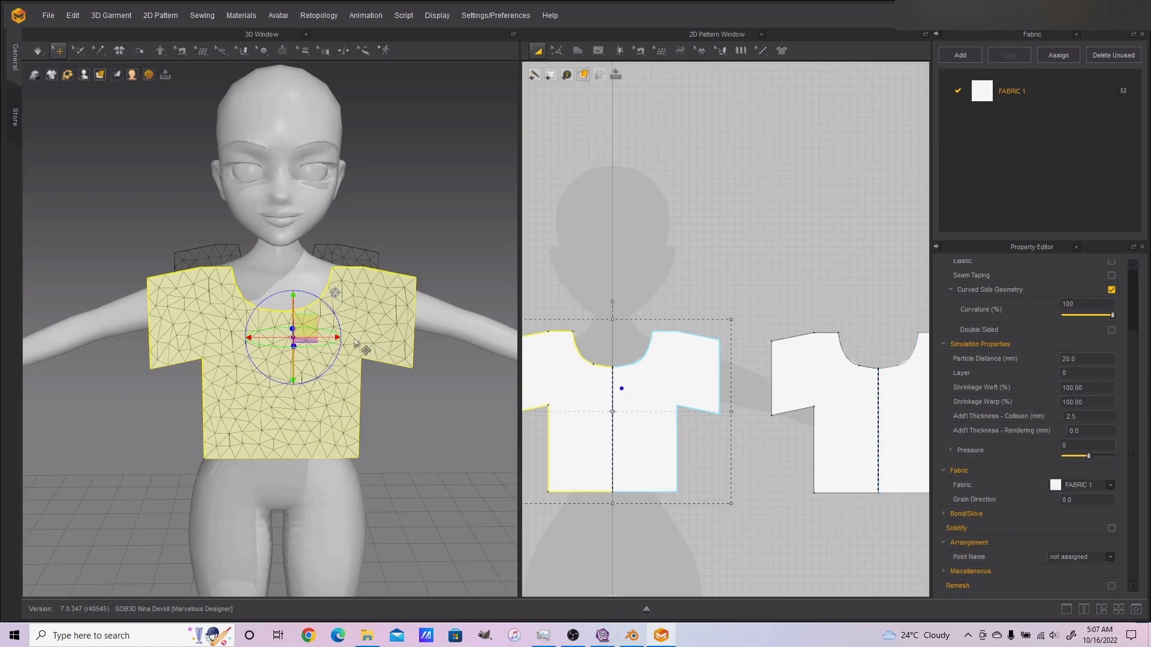
{"action": "scroll", "coordinate": [358, 343], "scroll_direction": "up", "scroll_amount": 2}
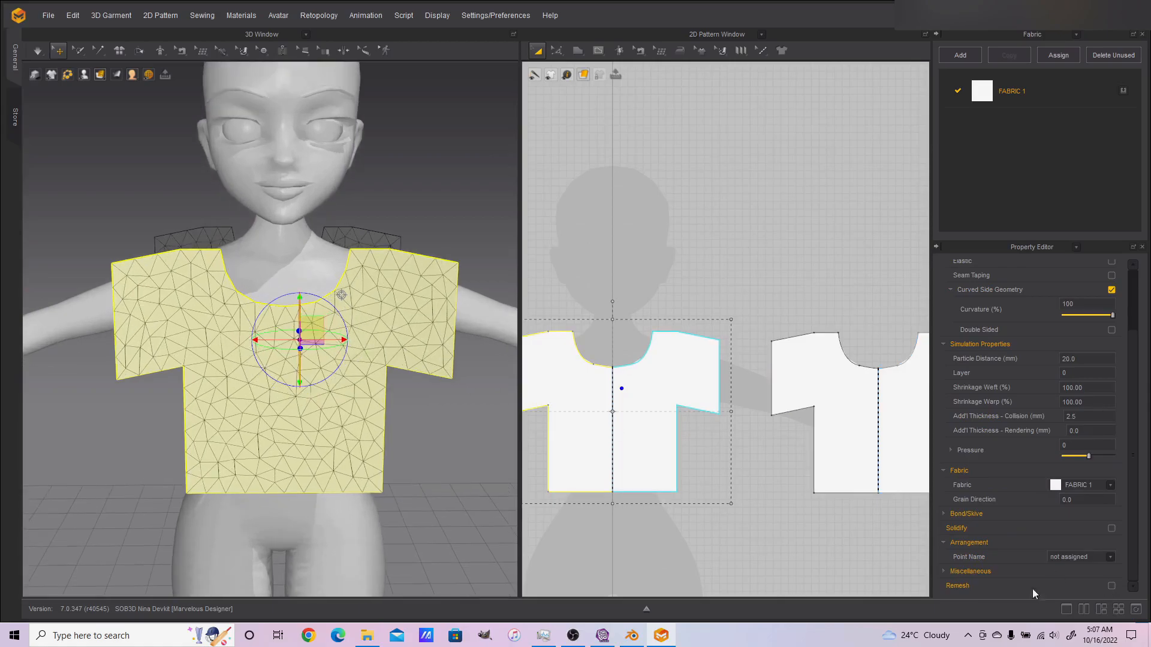
{"action": "left_click", "coordinate": [1112, 586]}
{"action": "scroll", "coordinate": [1070, 507], "scroll_direction": "up", "scroll_amount": 3}
{"action": "scroll", "coordinate": [1072, 510], "scroll_direction": "down", "scroll_amount": 3}
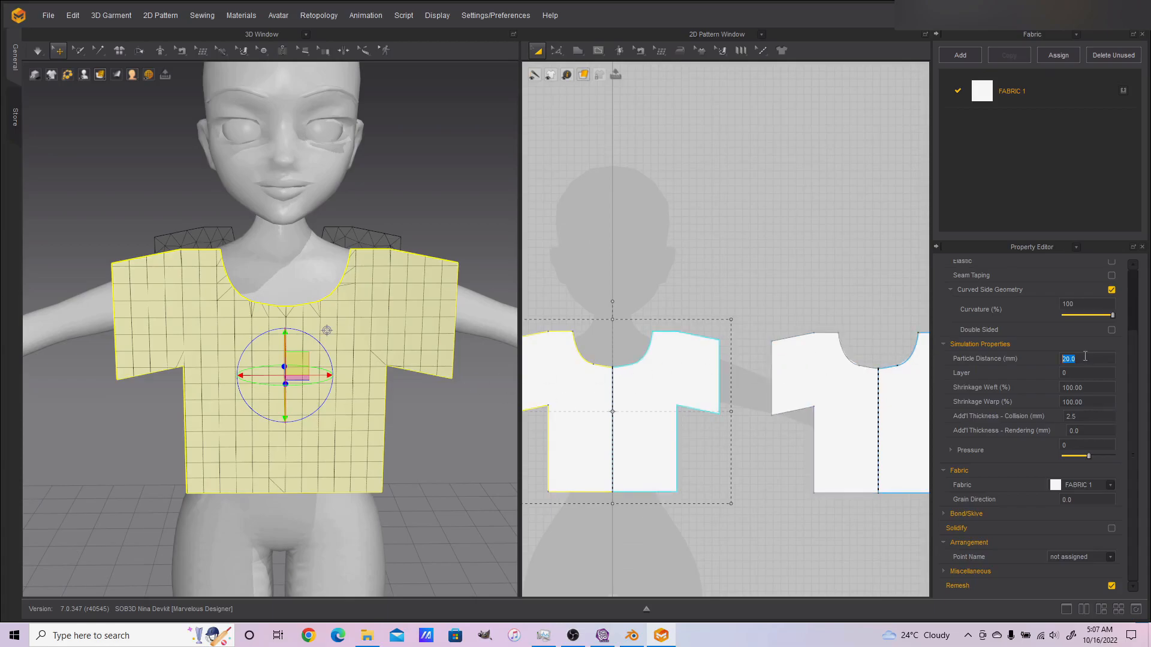
{"action": "key", "text": "Return"}
Turn on Remesh for the back T-shirt panel and set its particle distance to 10 mm
{"action": "scroll", "coordinate": [311, 461], "scroll_direction": "down", "scroll_amount": 2}
{"action": "right_click_drag", "start_coordinate": [411, 466], "coordinate": [182, 461]}
{"action": "left_click", "coordinate": [403, 410]}
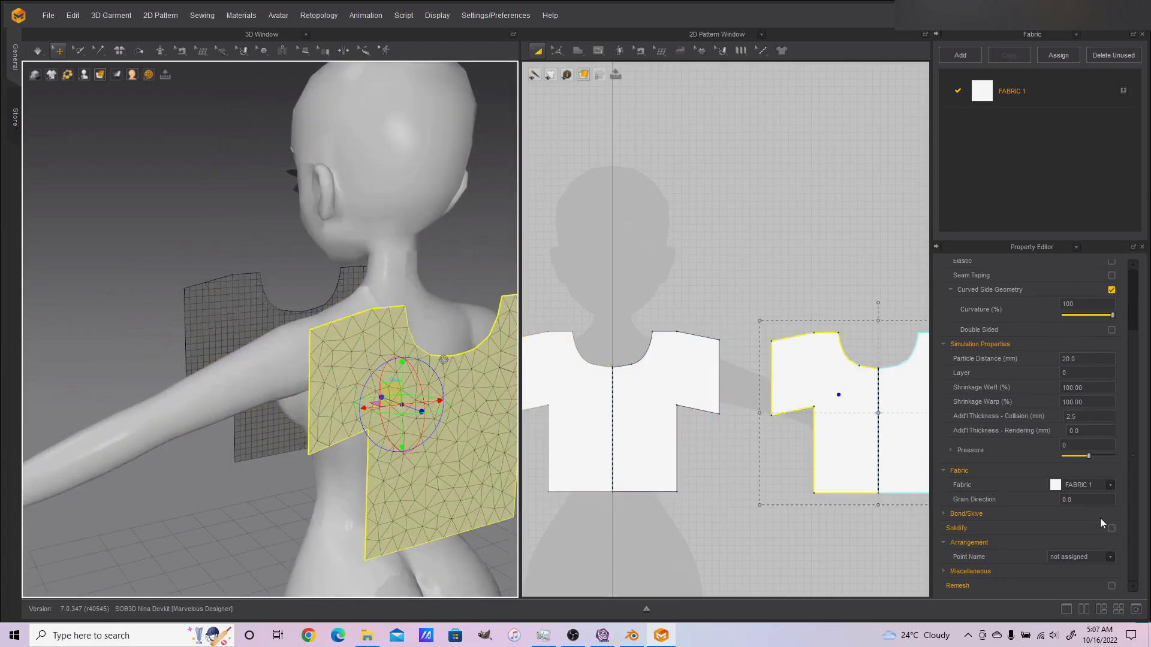
{"action": "left_click", "coordinate": [1112, 585]}
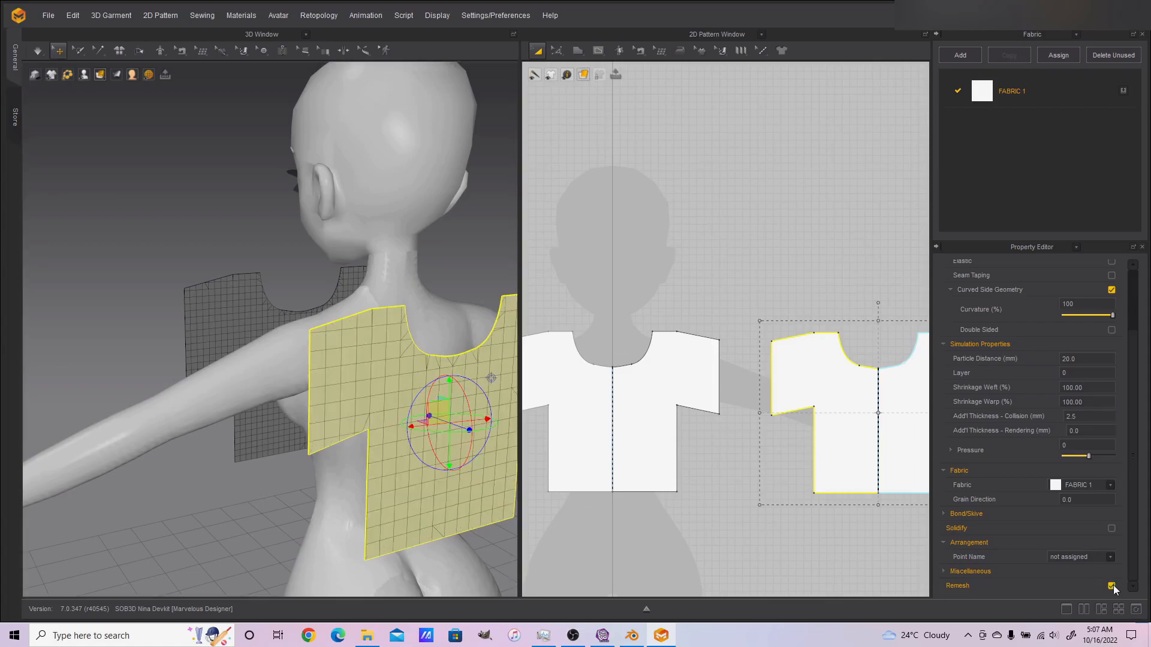
{"action": "left_click", "coordinate": [1096, 354]}
{"action": "type", "text": "10"}
{"action": "key", "text": "Return"}
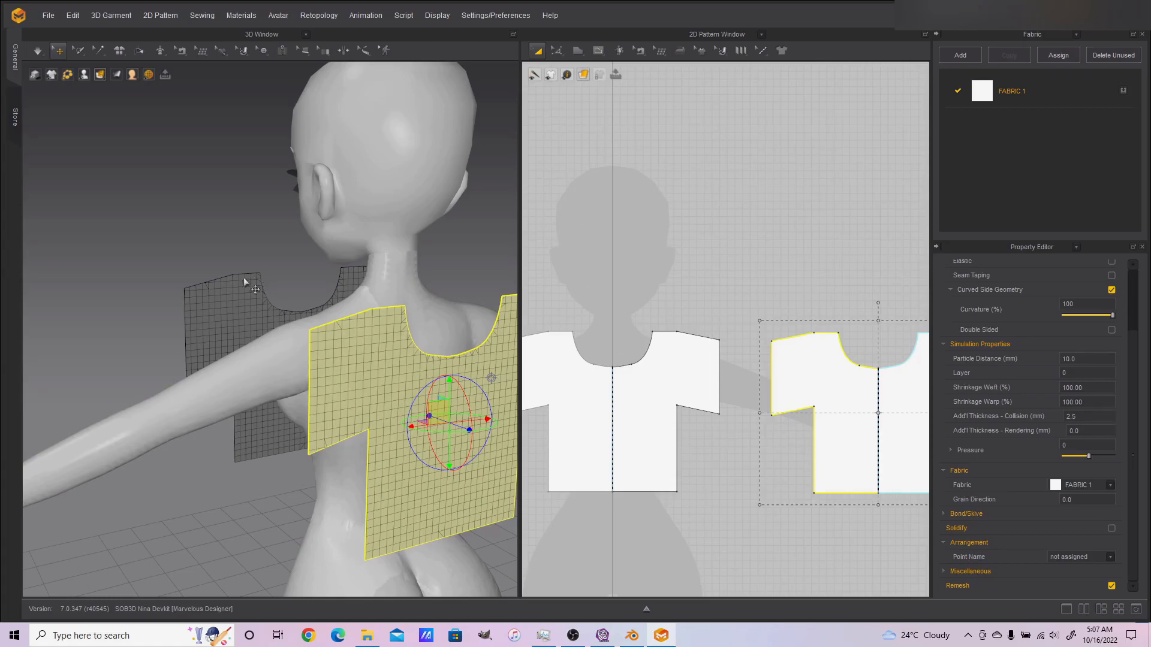
Sew the top sleeve edge of the front panel to the matching back panel edge on the avatar's left side with Segment Sewing
{"action": "right_click_drag", "start_coordinate": [154, 243], "coordinate": [379, 275]}
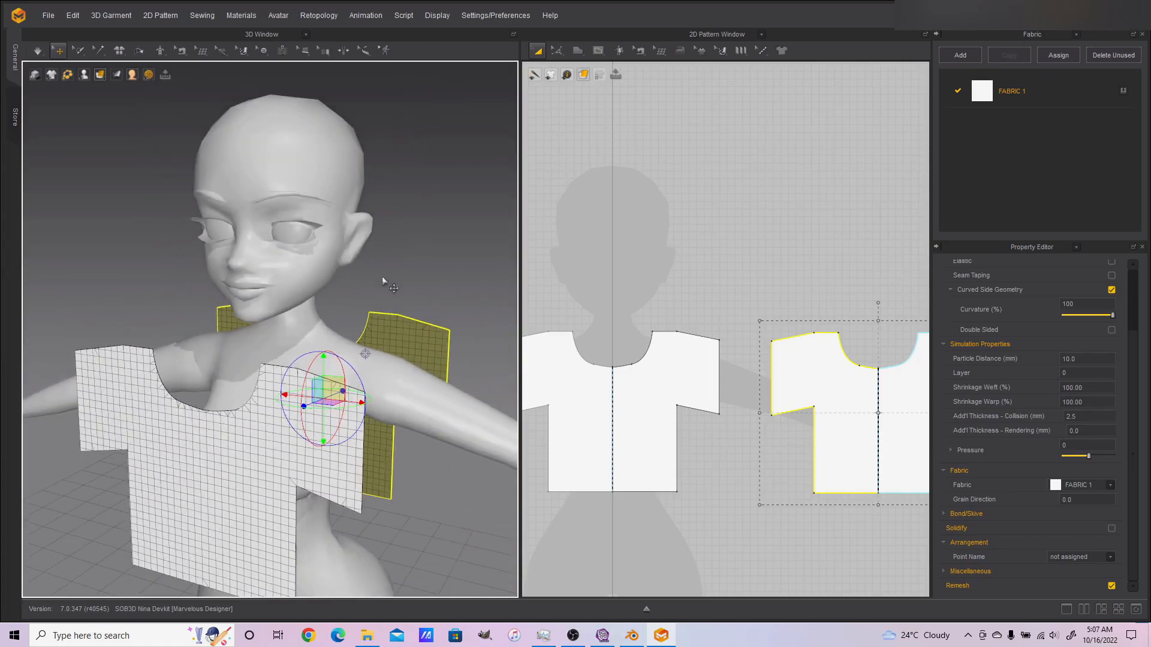
{"action": "scroll", "coordinate": [398, 296], "scroll_direction": "down", "scroll_amount": 2}
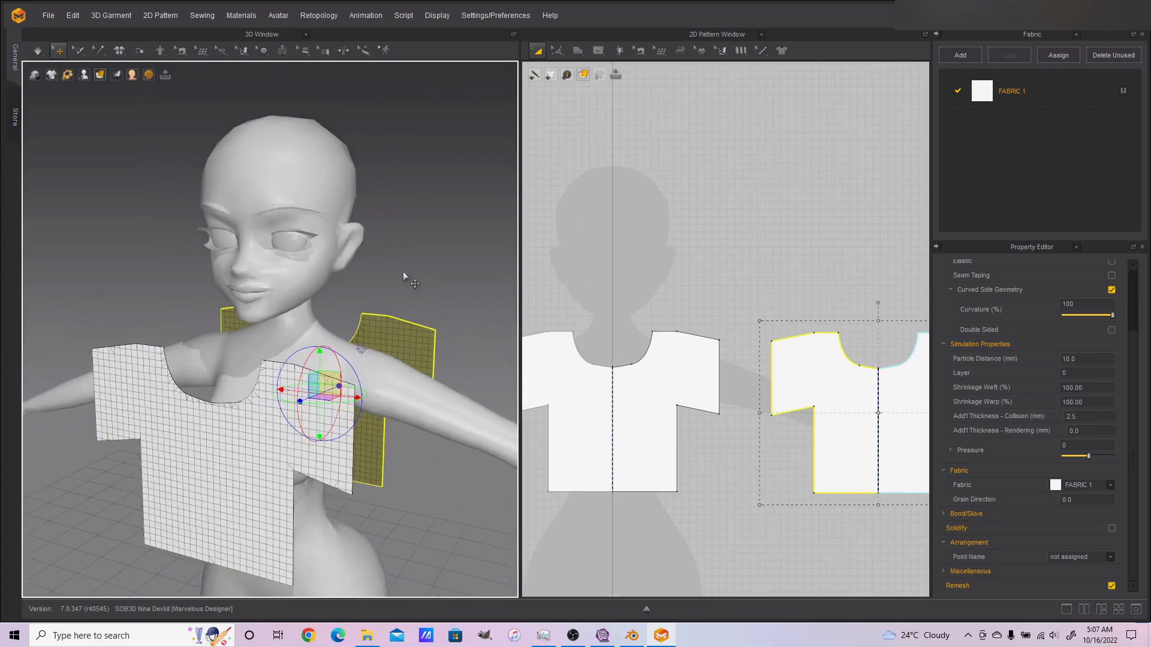
{"action": "left_click", "coordinate": [221, 50]}
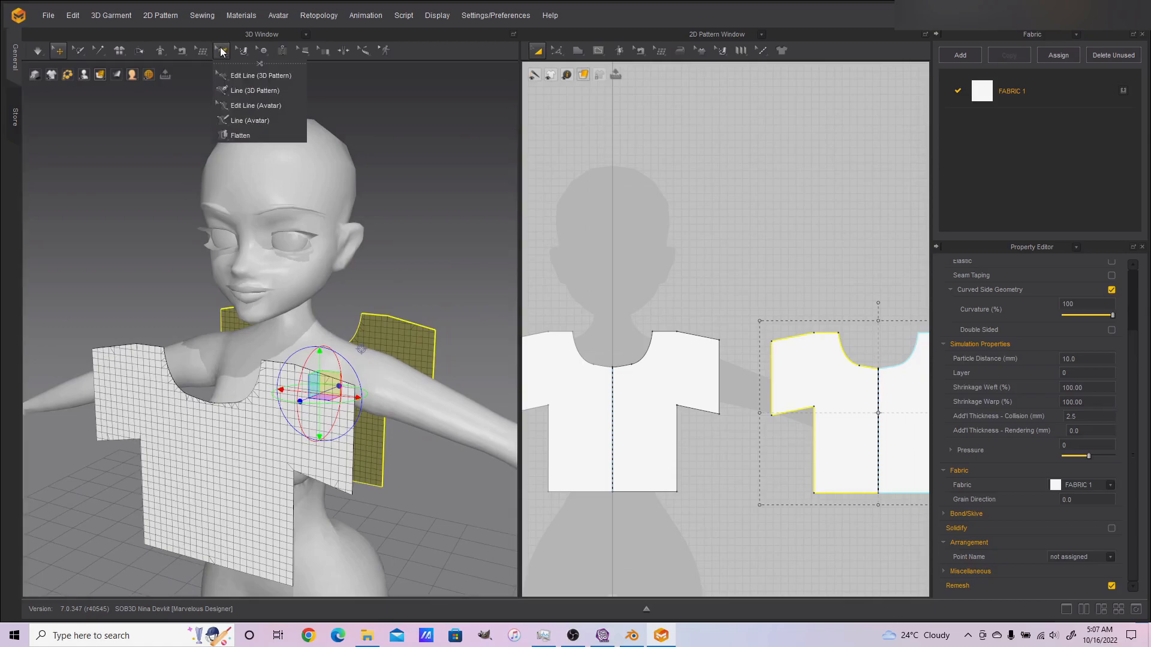
{"action": "left_click", "coordinate": [204, 53]}
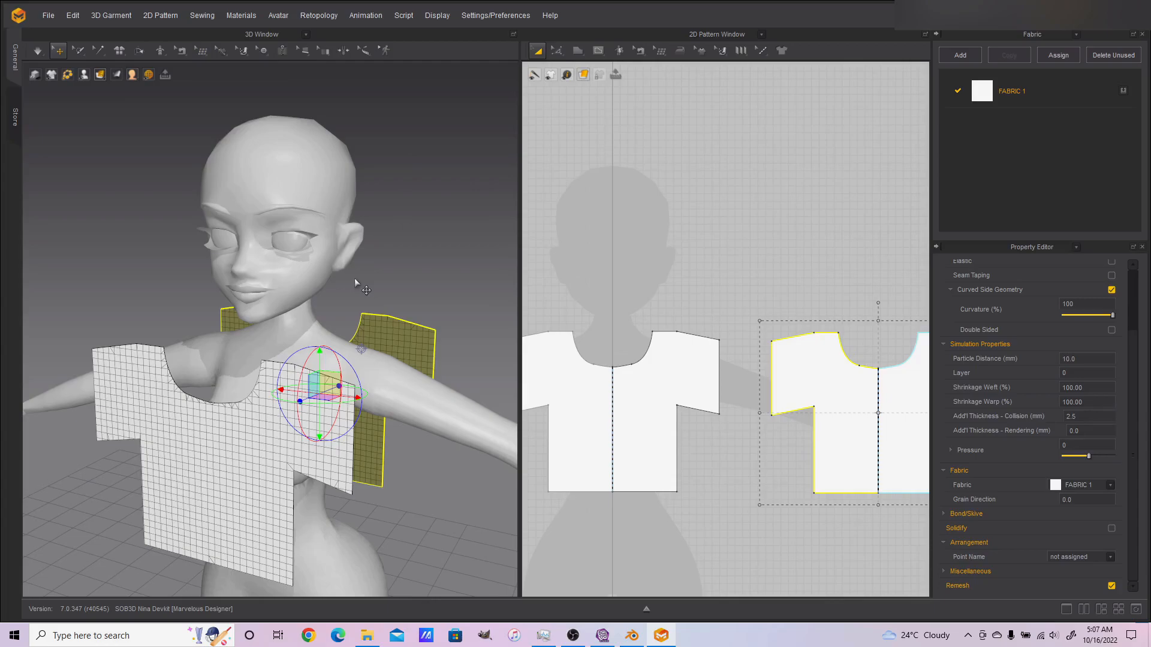
{"action": "key", "text": "n"}
{"action": "left_click", "coordinate": [338, 362]}
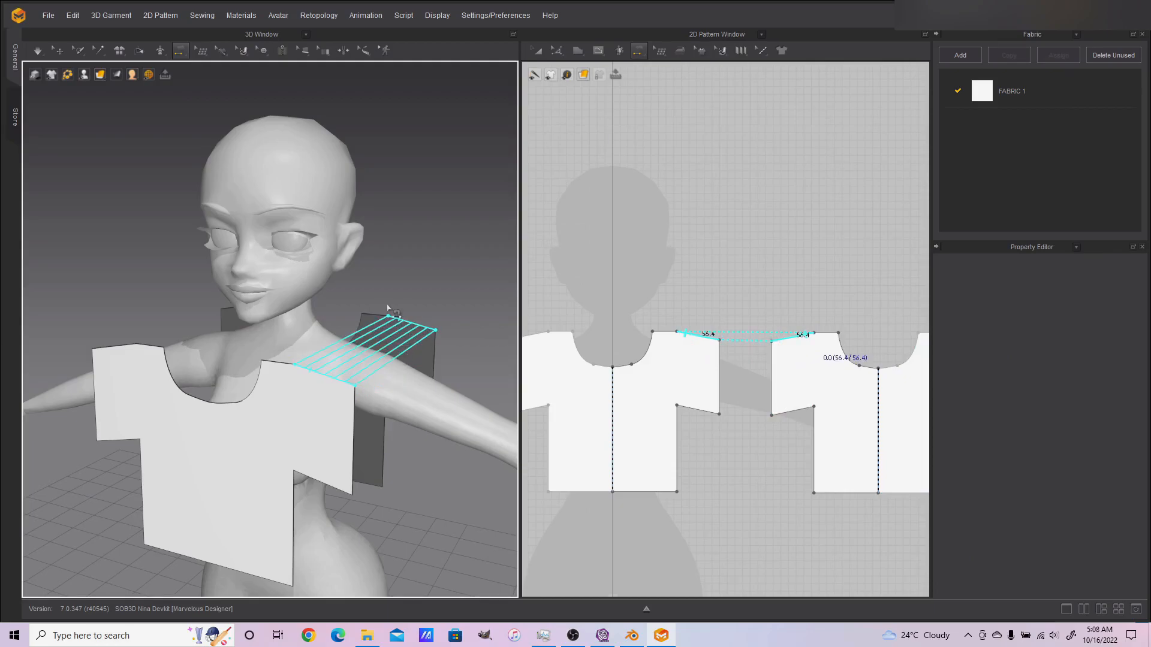
{"action": "right_click_drag", "start_coordinate": [426, 234], "coordinate": [403, 288]}
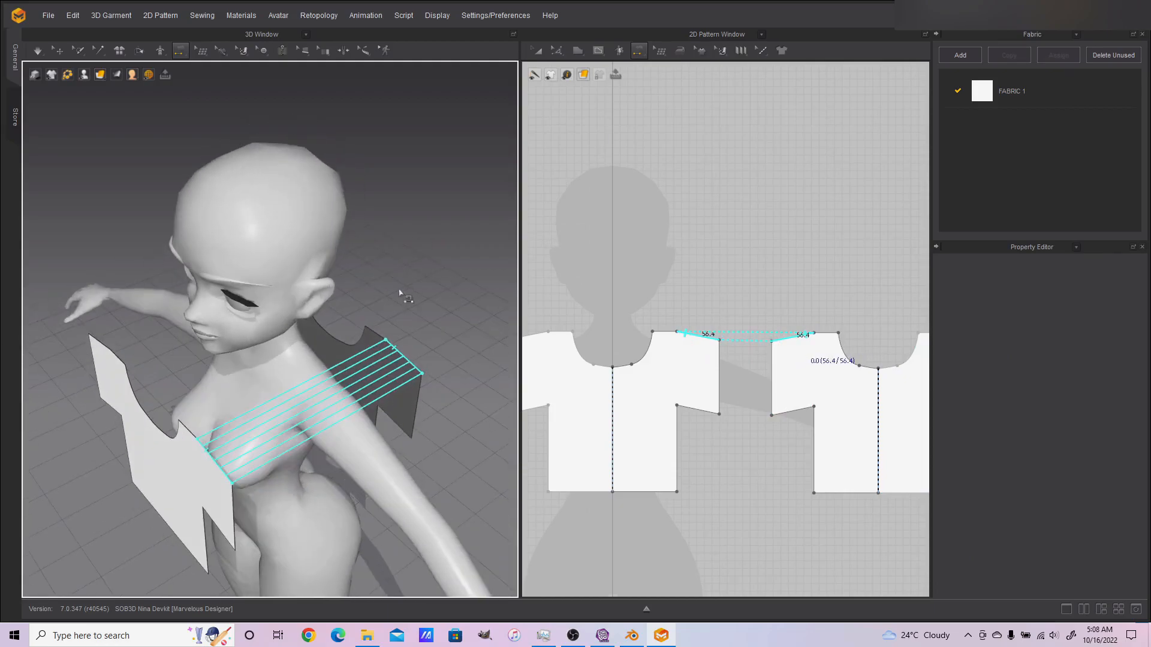
{"action": "left_click", "coordinate": [402, 355]}
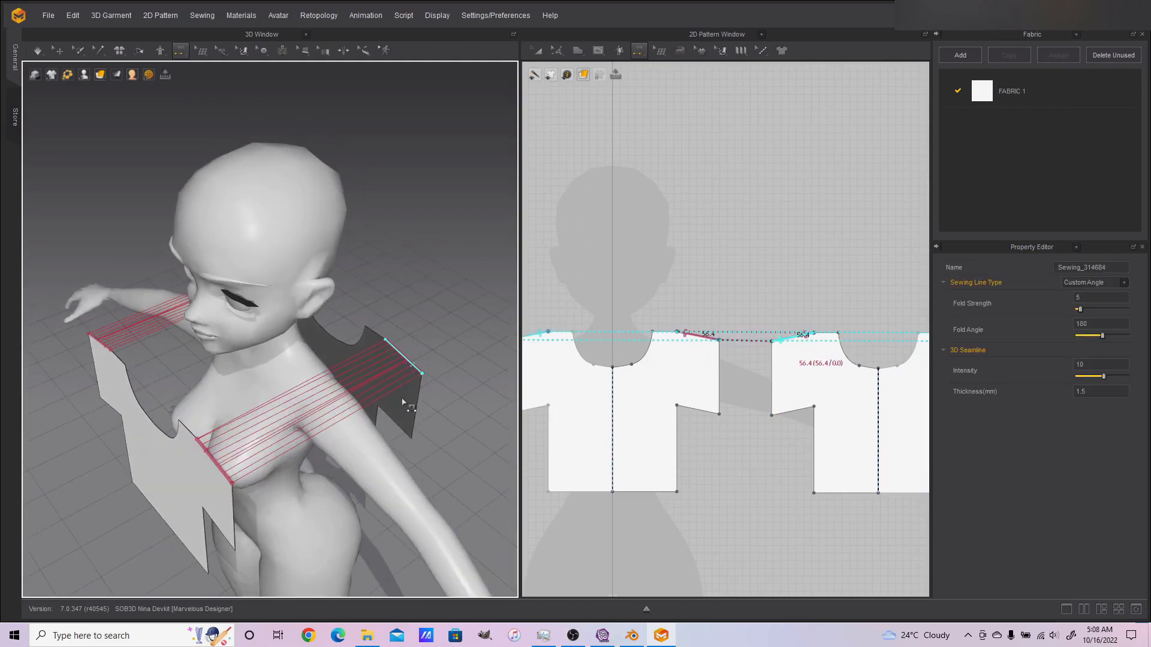
Sew the short shoulder edges between neckline and sleeve of the front and back panels together, keeping the seam uncrossed
{"action": "left_click", "coordinate": [179, 421]}
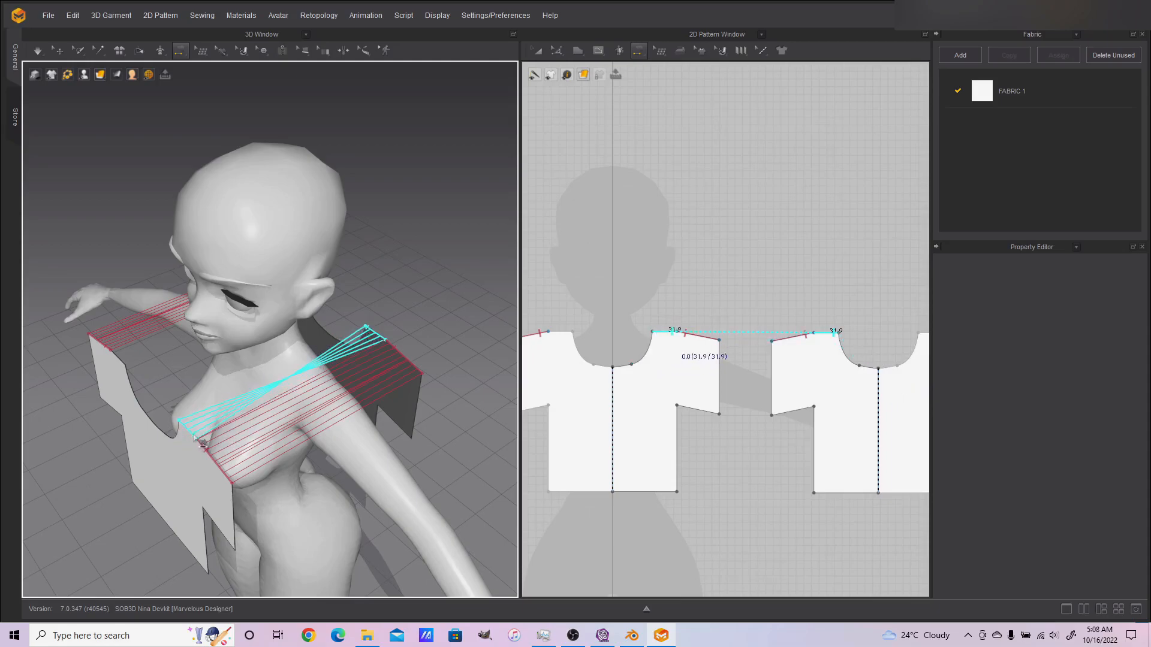
{"action": "right_click", "coordinate": [222, 422]}
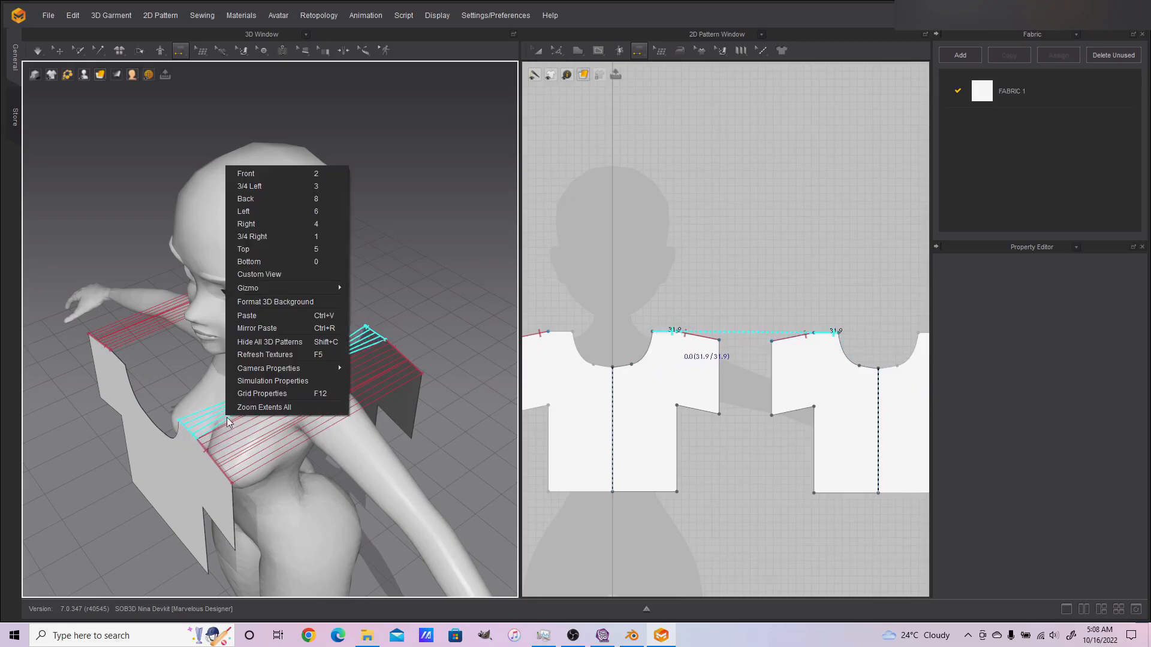
{"action": "left_click", "coordinate": [424, 274]}
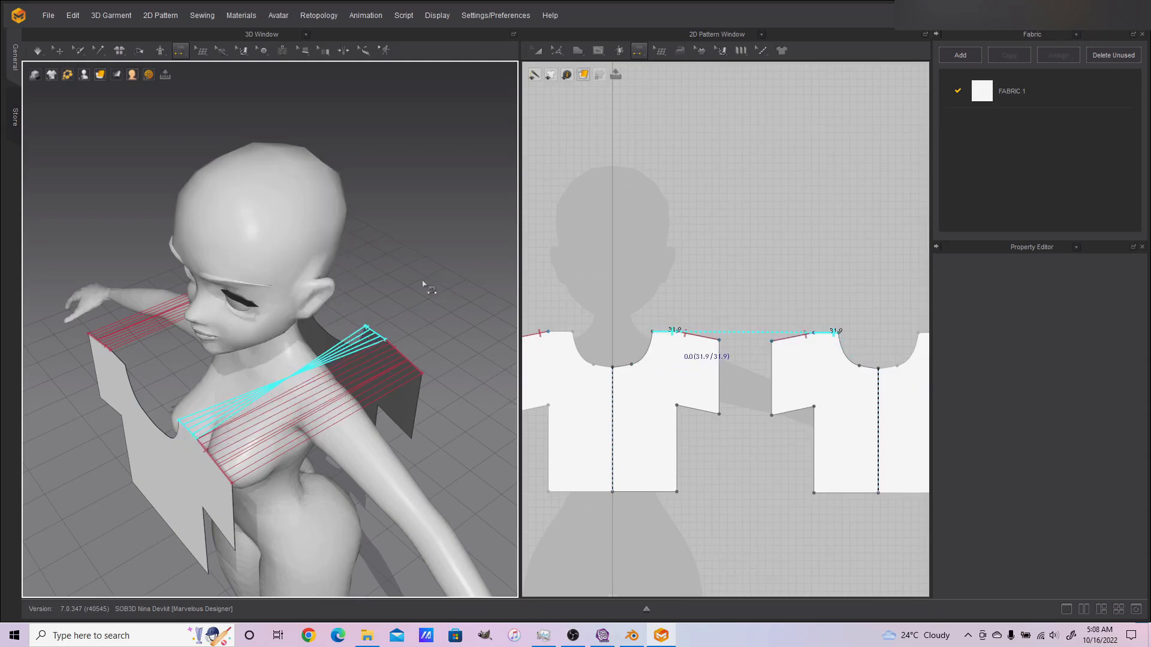
{"action": "left_click", "coordinate": [194, 436]}
Sew the front panel's underside sleeve edge to the matching underarm edge of the back panel
{"action": "right_click_drag", "start_coordinate": [329, 502], "coordinate": [323, 412]}
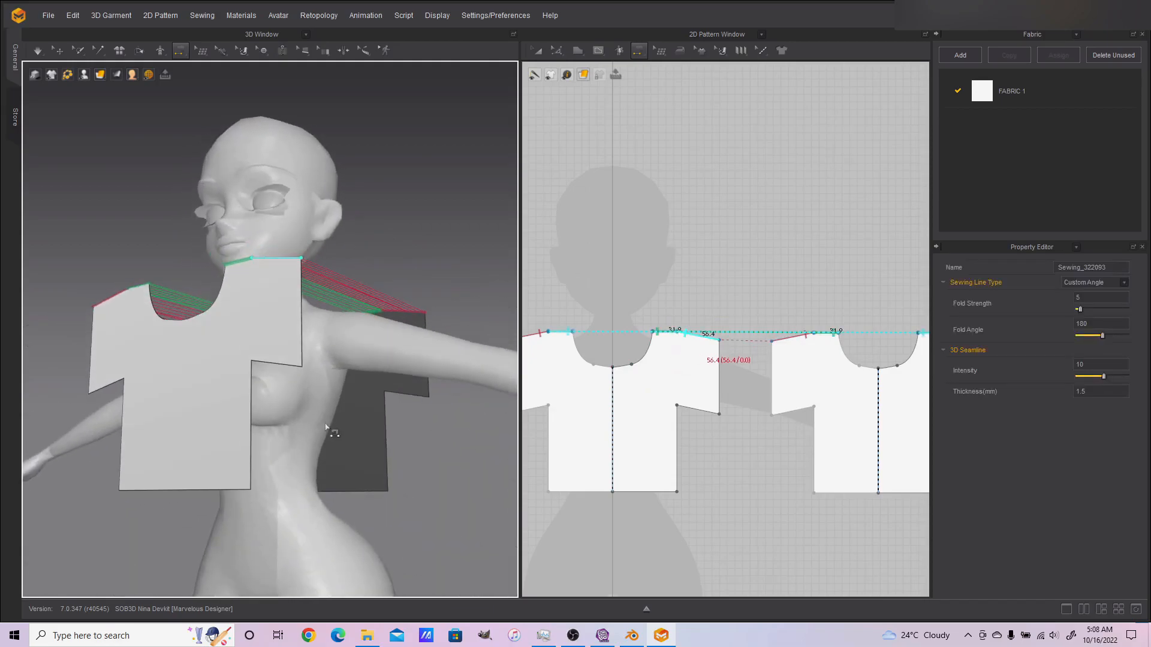
{"action": "left_click", "coordinate": [271, 366]}
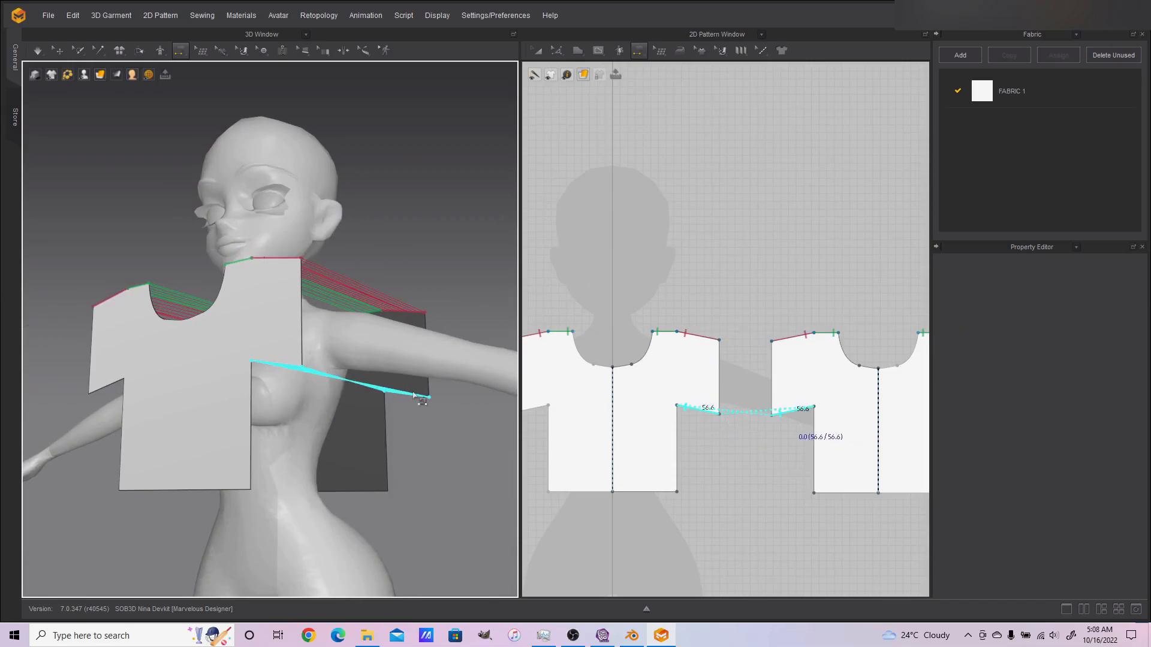
{"action": "left_click", "coordinate": [415, 396]}
Sew the front panel's vertical side edge to the back panel's side edge, from underarm to hem
{"action": "left_click", "coordinate": [252, 419]}
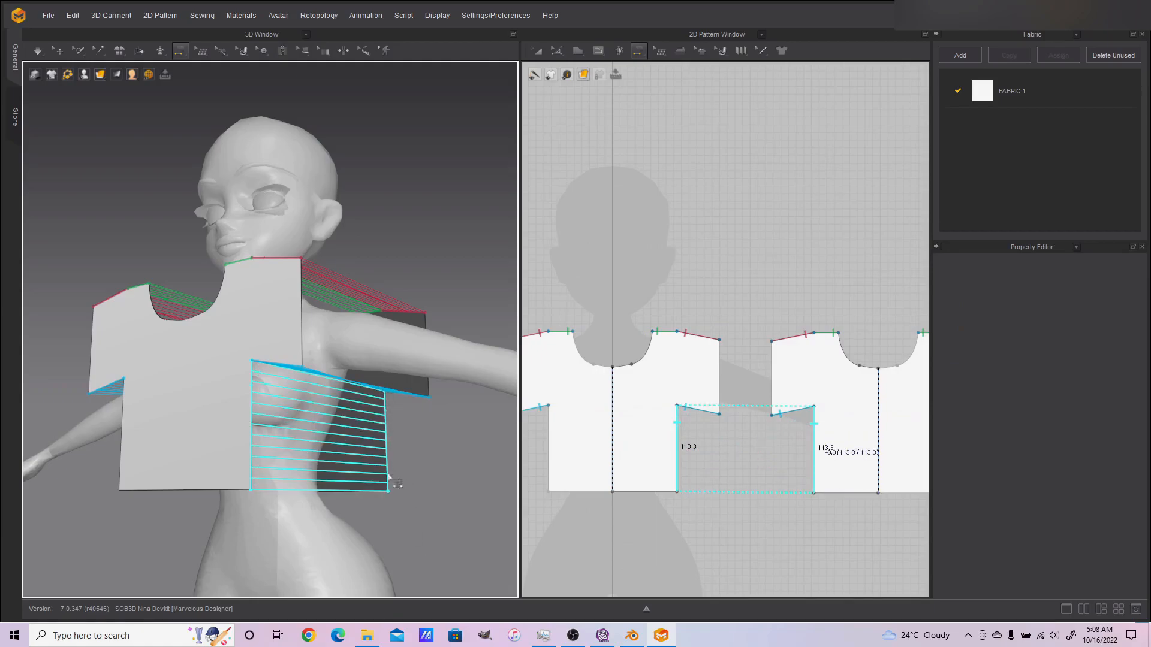
{"action": "left_click", "coordinate": [390, 442]}
{"action": "scroll", "coordinate": [452, 511], "scroll_direction": "down", "scroll_amount": 2}
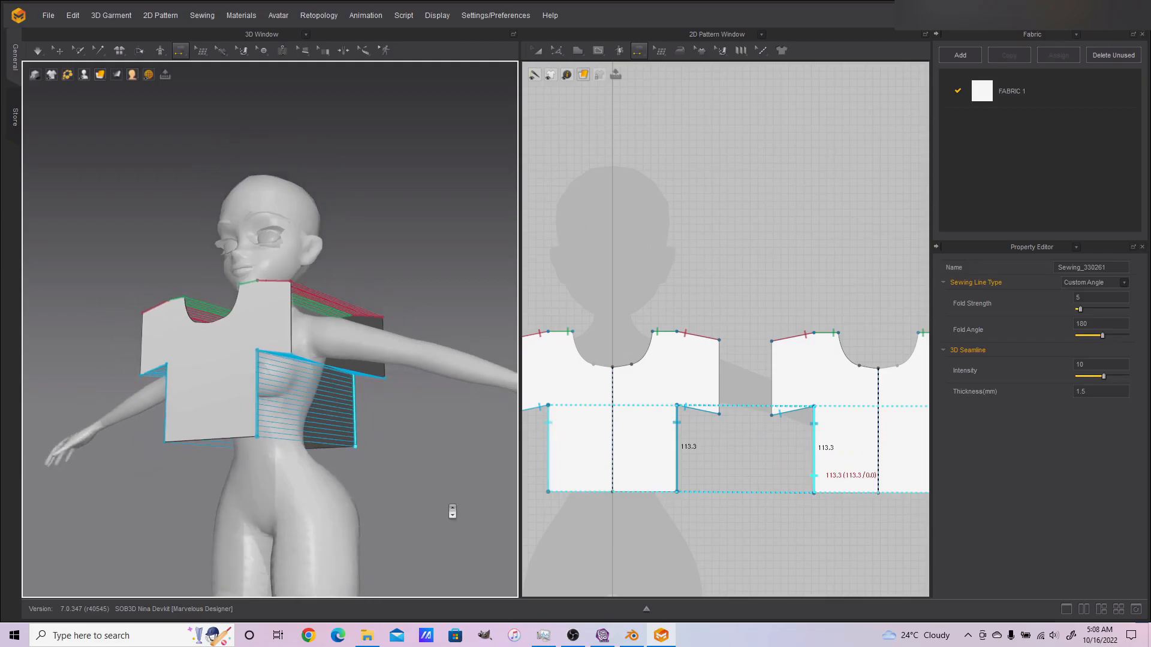
Return to the Select/Move tool and select the front T-shirt panel in the 3D view
{"action": "right_click_drag", "start_coordinate": [513, 281], "coordinate": [421, 252]}
{"action": "right_click_drag", "start_coordinate": [304, 219], "coordinate": [384, 215]}
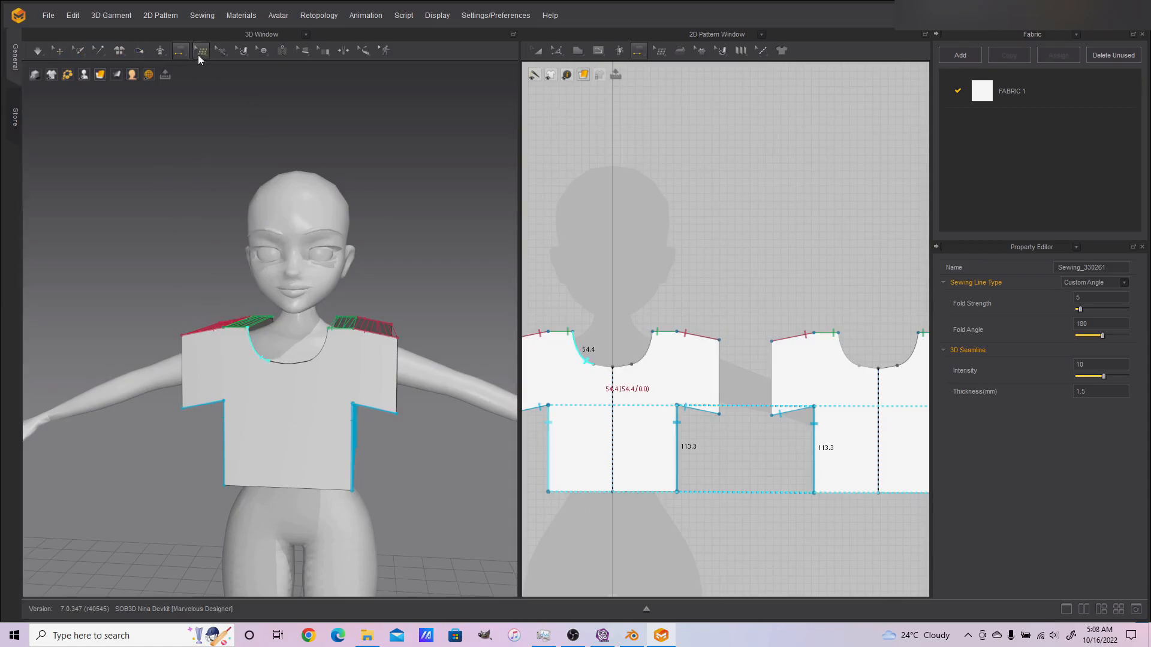
{"action": "left_click", "coordinate": [58, 51]}
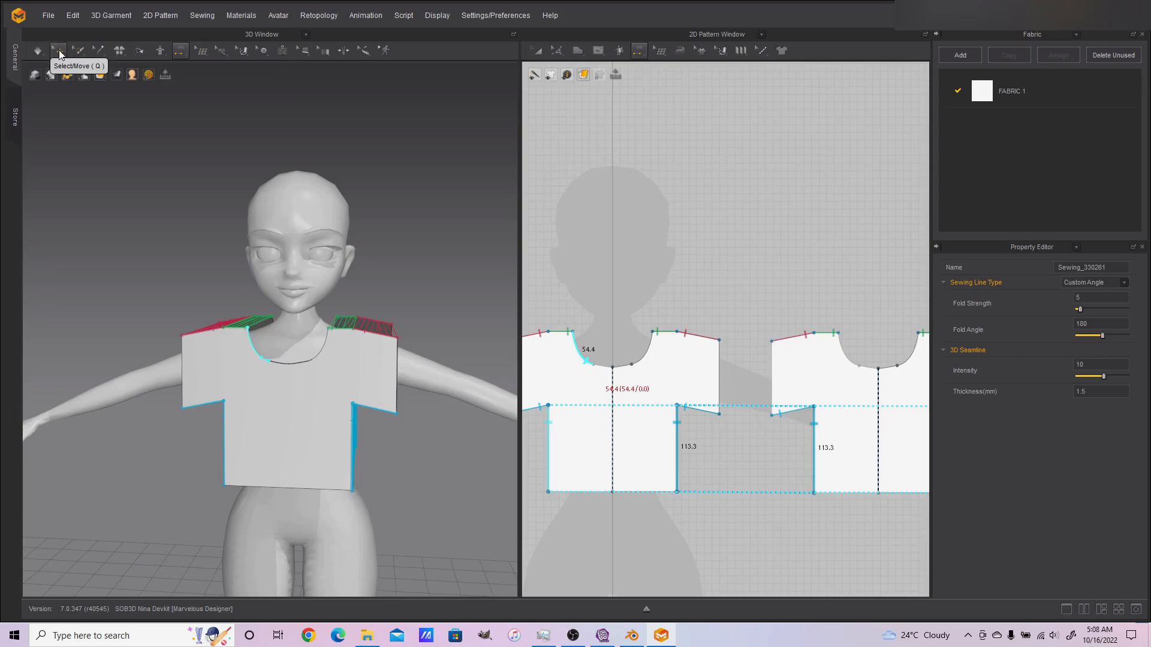
{"action": "left_click", "coordinate": [296, 427]}
{"action": "mouse_move", "coordinate": [434, 506]}
{"action": "right_mouse_down"}
{"action": "mouse_move", "coordinate": [284, 505]}
{"action": "mouse_move", "coordinate": [440, 498]}
{"action": "right_mouse_up"}
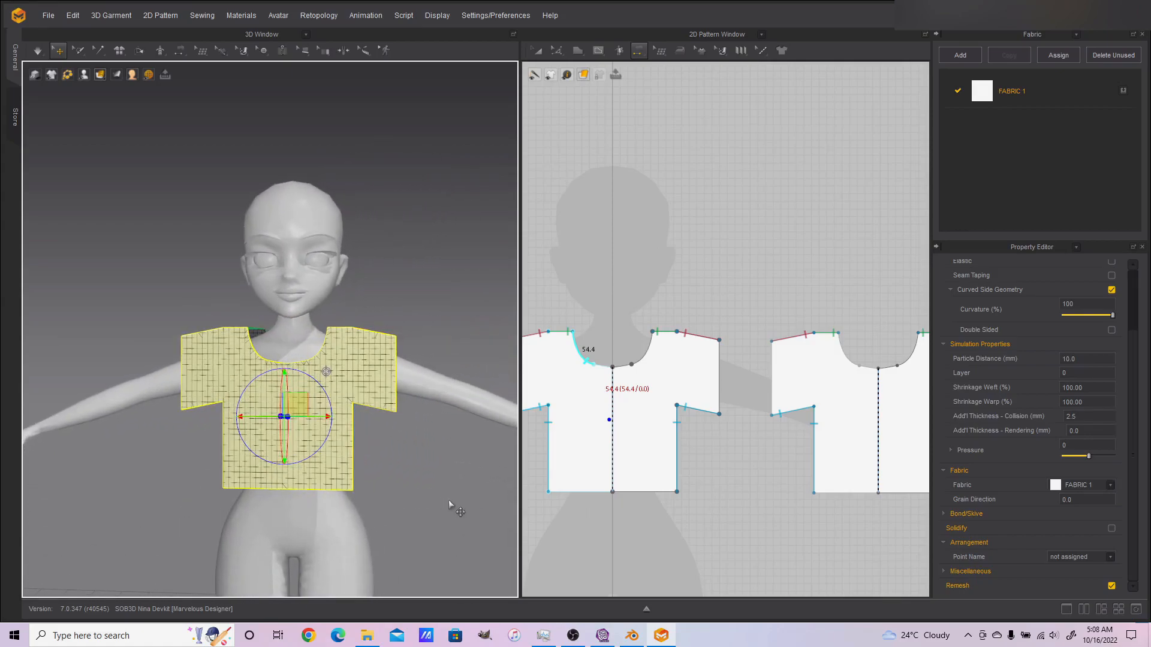
Run the garment simulation in Normal (Default) mode to drape the sewn panels onto the avatar
{"action": "scroll", "coordinate": [447, 493], "scroll_direction": "up", "scroll_amount": 4}
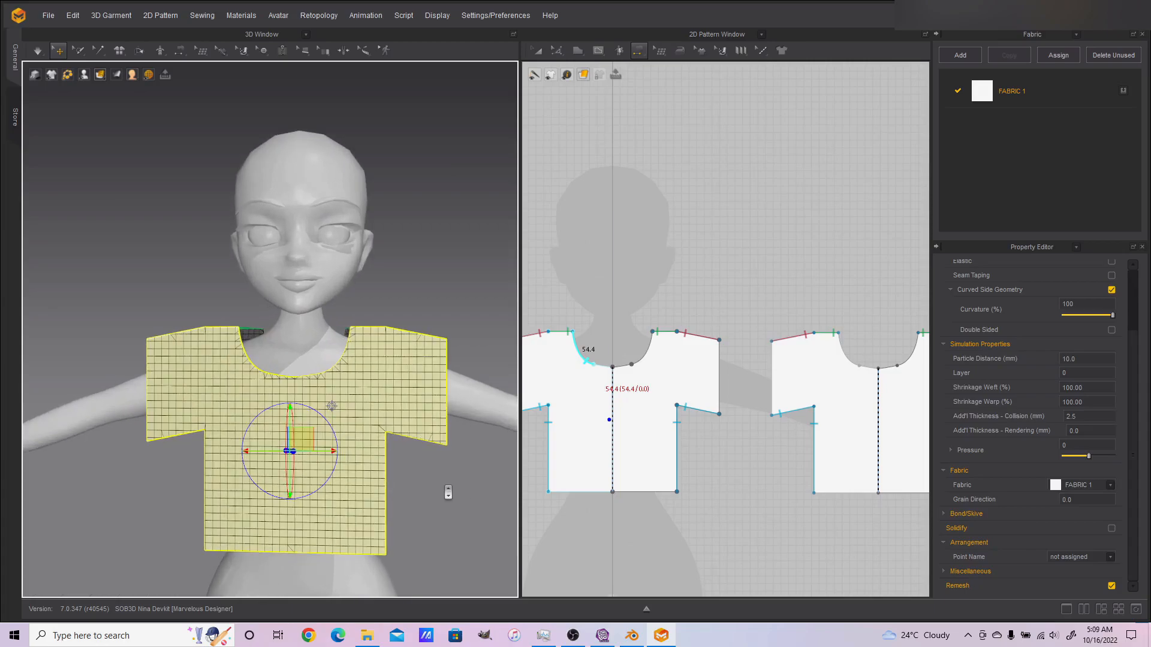
{"action": "right_click_drag", "start_coordinate": [448, 492], "coordinate": [343, 493]}
{"action": "right_click_drag", "start_coordinate": [326, 493], "coordinate": [441, 487]}
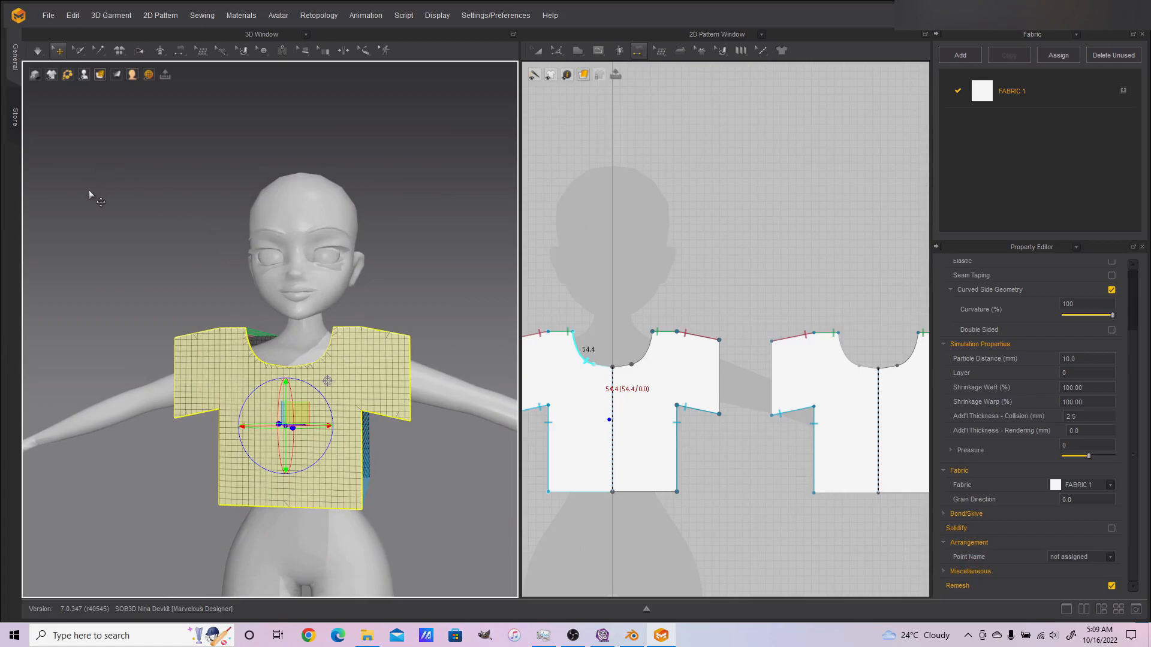
{"action": "left_click", "coordinate": [38, 51]}
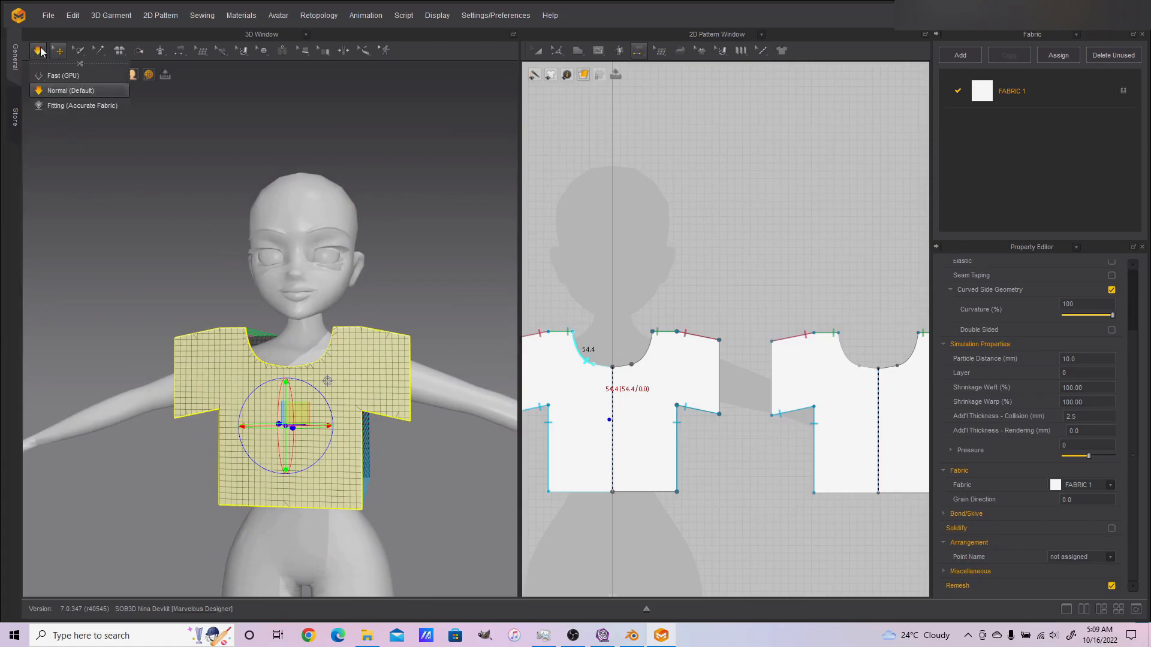
{"action": "left_click", "coordinate": [93, 90]}
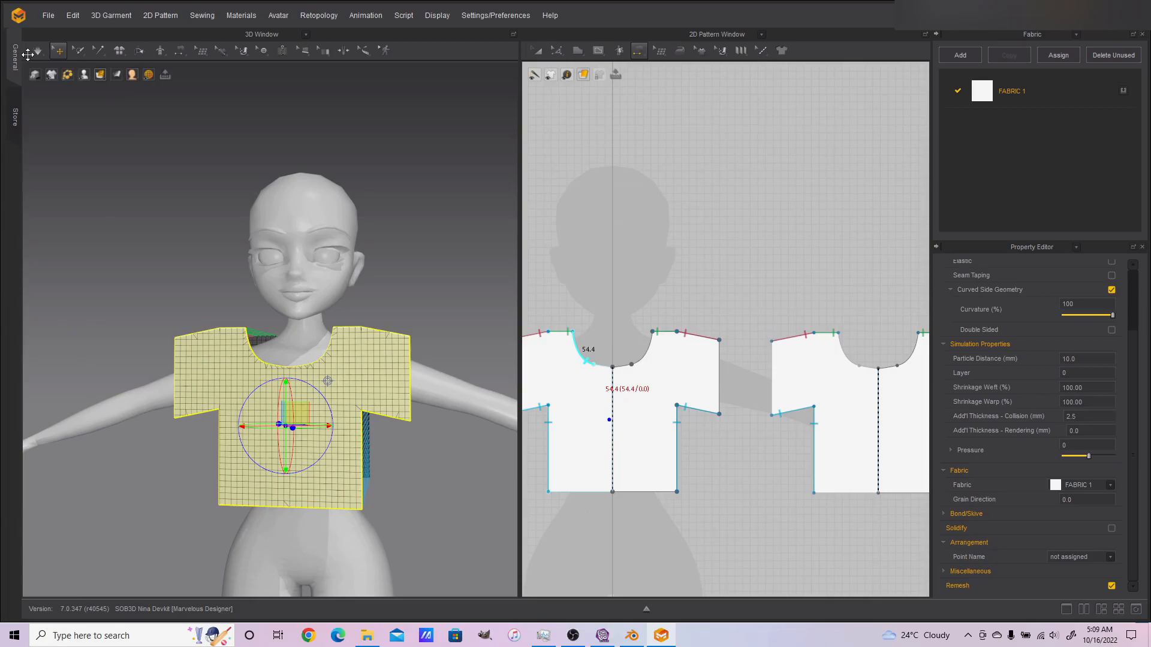
{"action": "left_click", "coordinate": [28, 55]}
{"action": "left_click", "coordinate": [93, 91]}
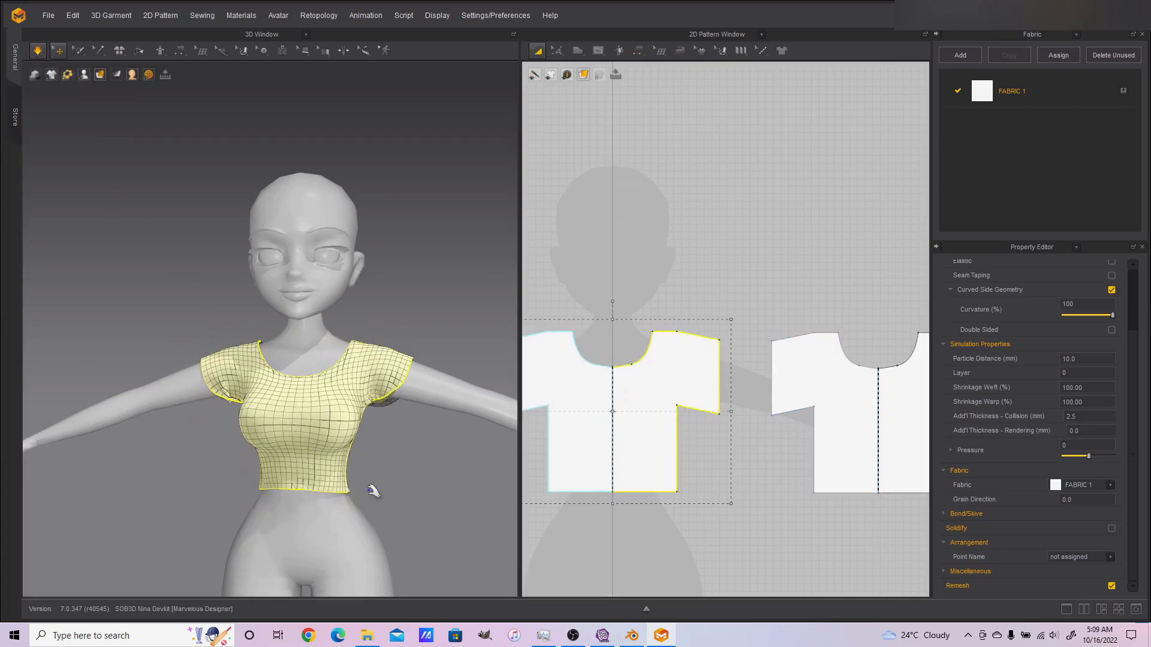
Check the draped sleeve around the underarm from below and undo the simulation
{"action": "right_click_drag", "start_coordinate": [398, 488], "coordinate": [486, 495]}
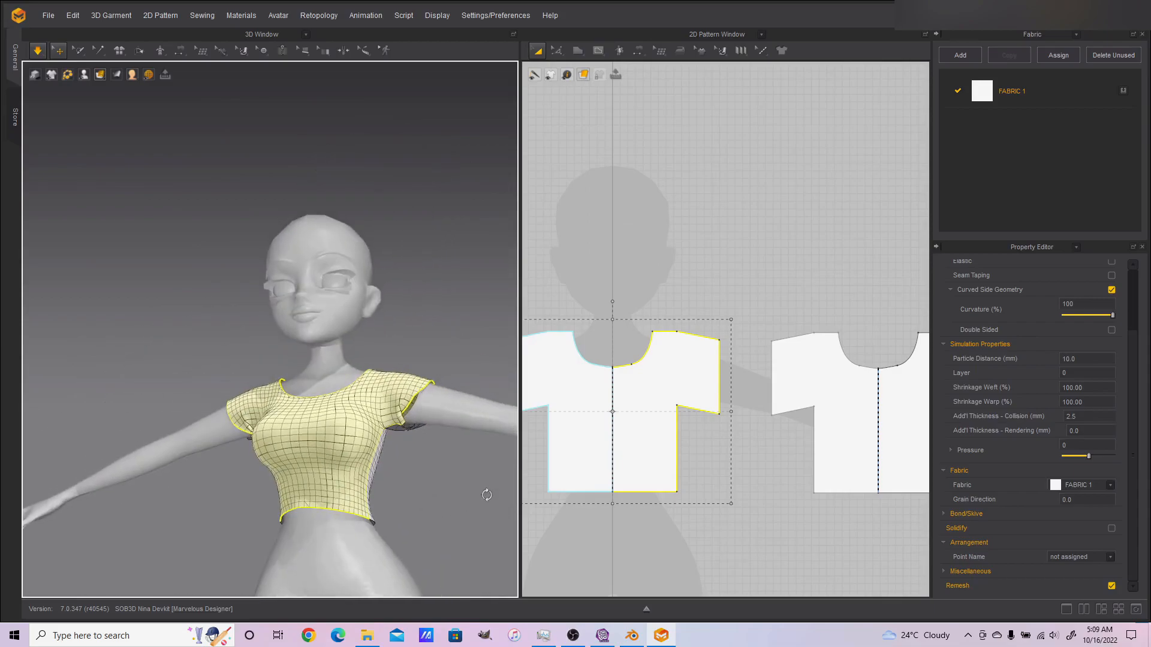
{"action": "left_click", "coordinate": [421, 525]}
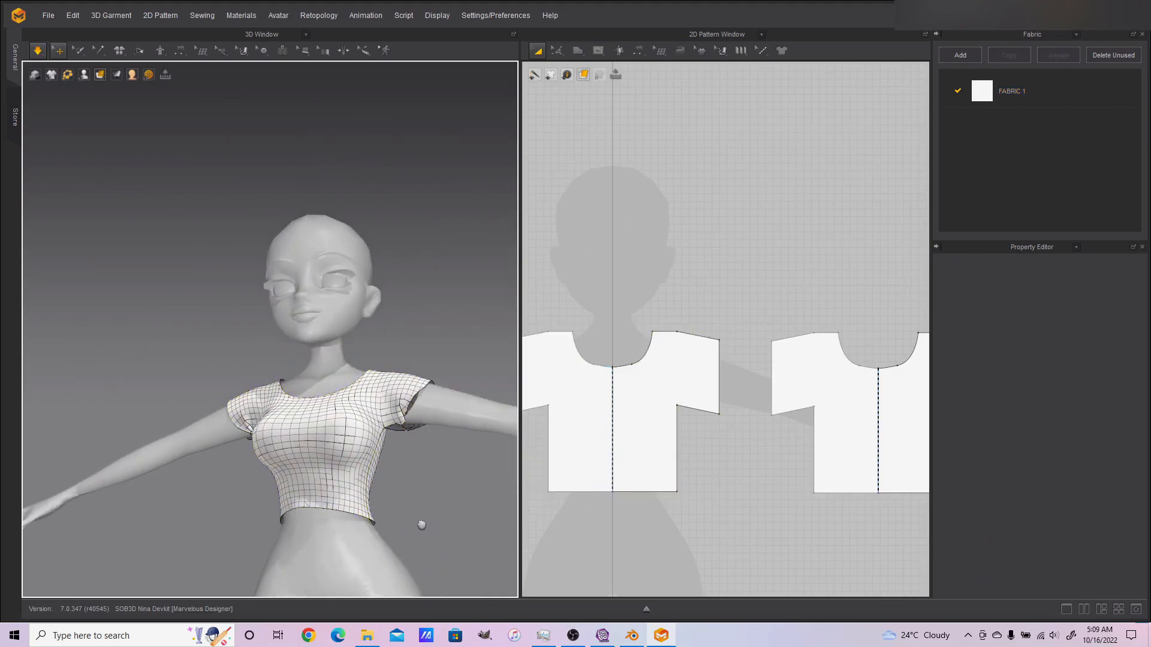
{"action": "middle_click_drag", "start_coordinate": [420, 521], "coordinate": [288, 503]}
{"action": "scroll", "coordinate": [289, 505], "scroll_direction": "up", "scroll_amount": 5}
{"action": "right_click_drag", "start_coordinate": [295, 558], "coordinate": [295, 503]}
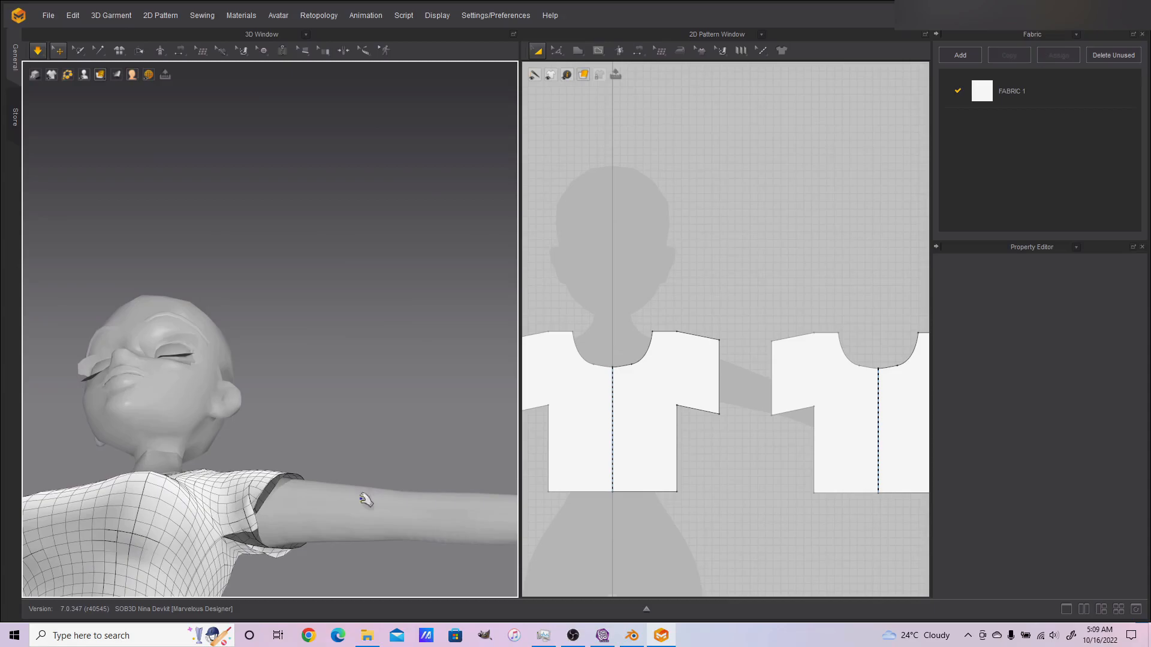
{"action": "left_click", "coordinate": [657, 403]}
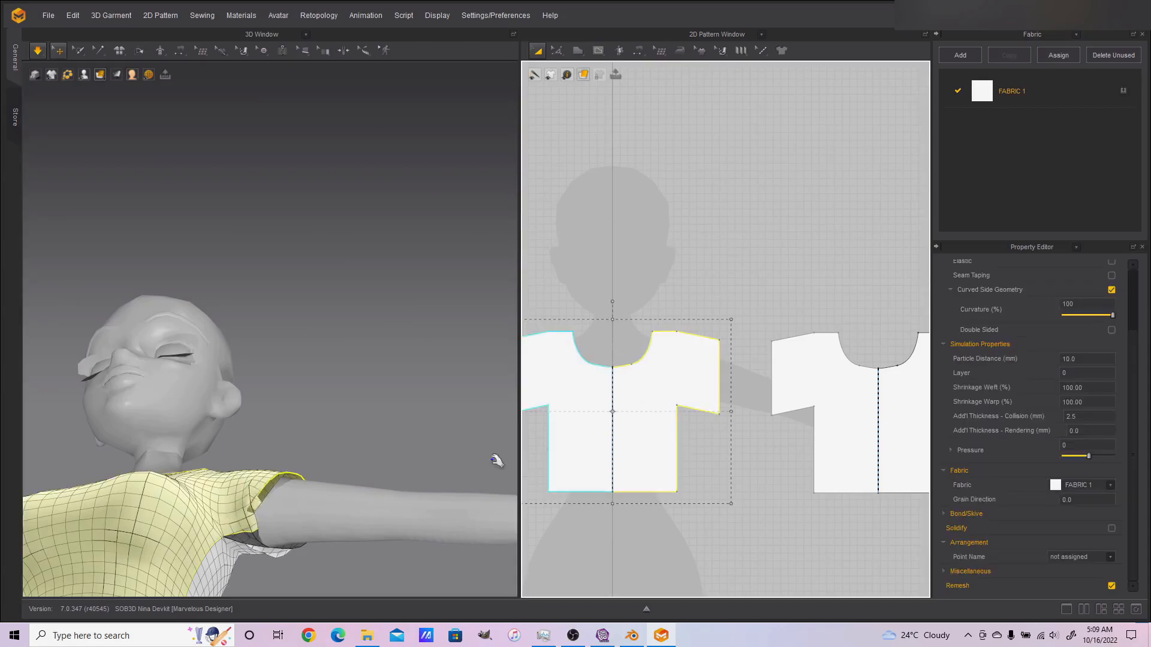
{"action": "left_click", "coordinate": [321, 465]}
{"action": "key", "text": "ctrl+z"}
{"action": "key", "text": "ctrl+z"}
{"action": "mouse_move", "coordinate": [387, 447]}
{"action": "right_mouse_down"}
{"action": "mouse_move", "coordinate": [360, 480]}
{"action": "mouse_move", "coordinate": [398, 440]}
{"action": "right_mouse_up"}
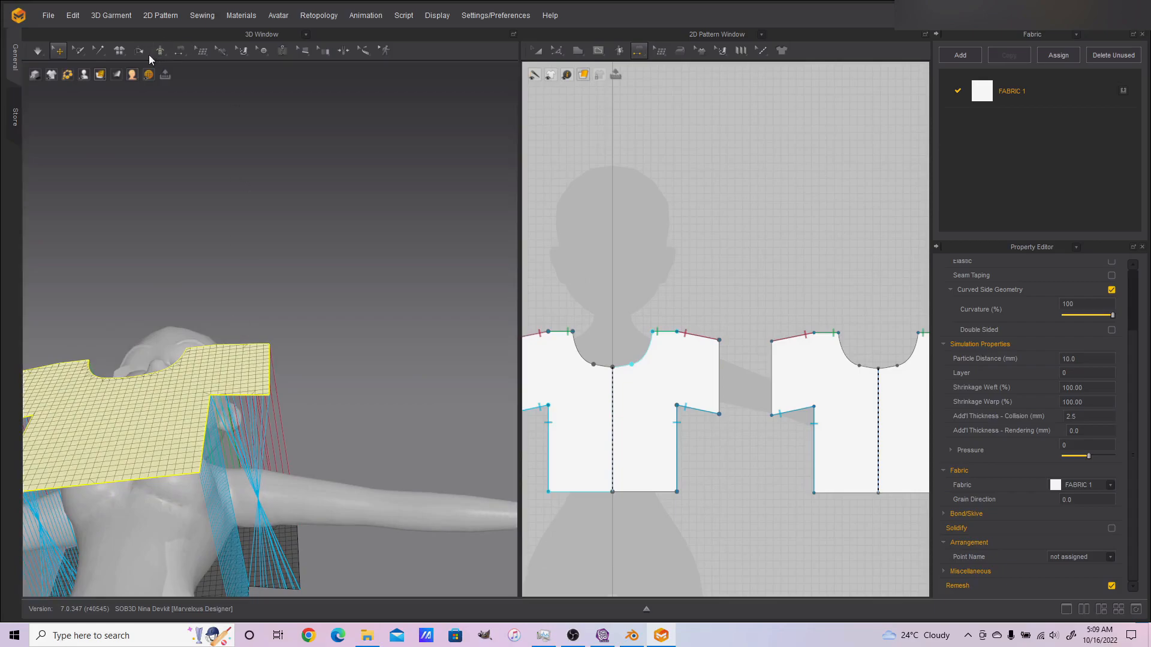
{"action": "key", "text": "n"}
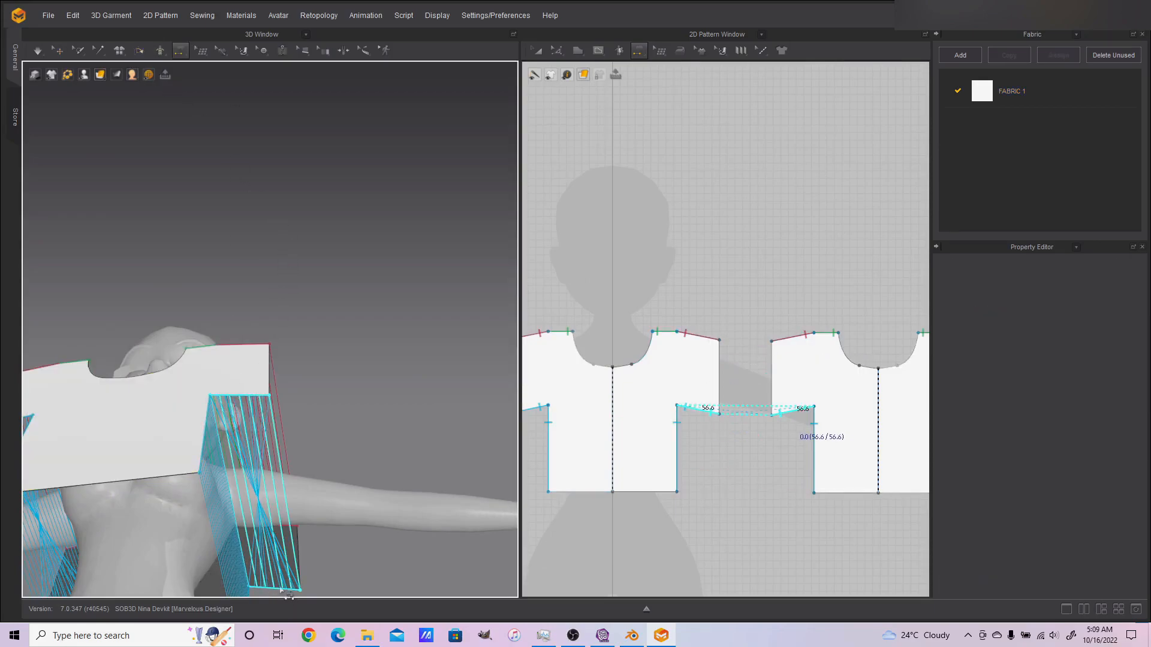
{"action": "right_click", "coordinate": [248, 545]}
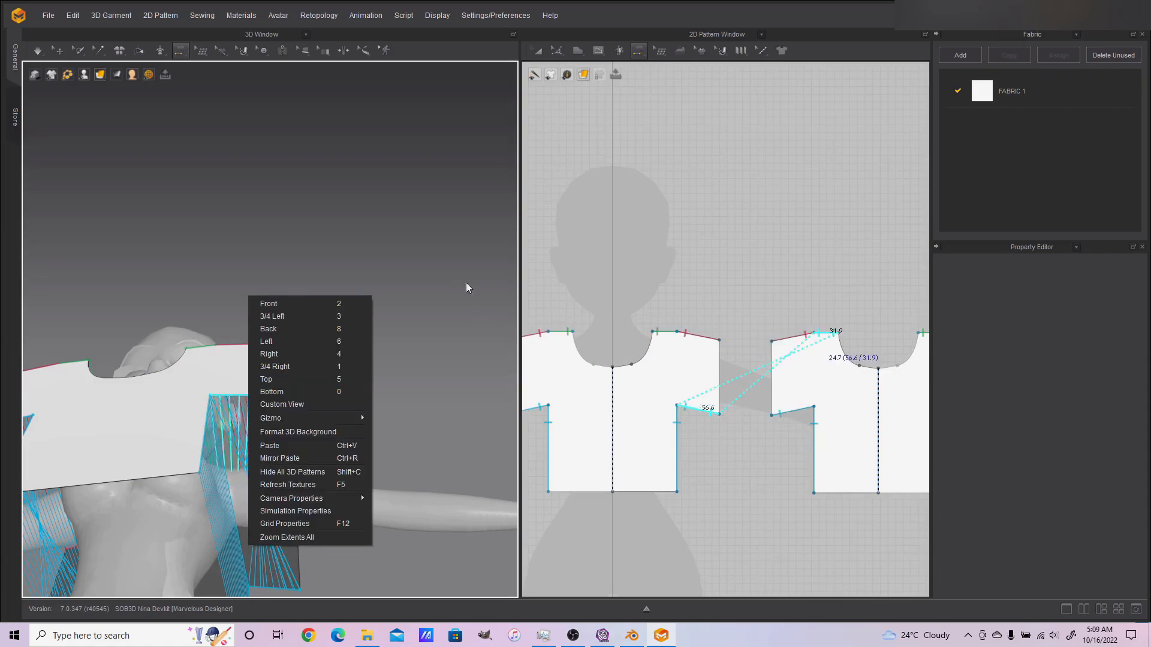
{"action": "left_click", "coordinate": [438, 269]}
With Edit Sewing, select the crossed seam along the sleeve's underside between front and back panels and delete it
{"action": "left_click", "coordinate": [209, 52]}
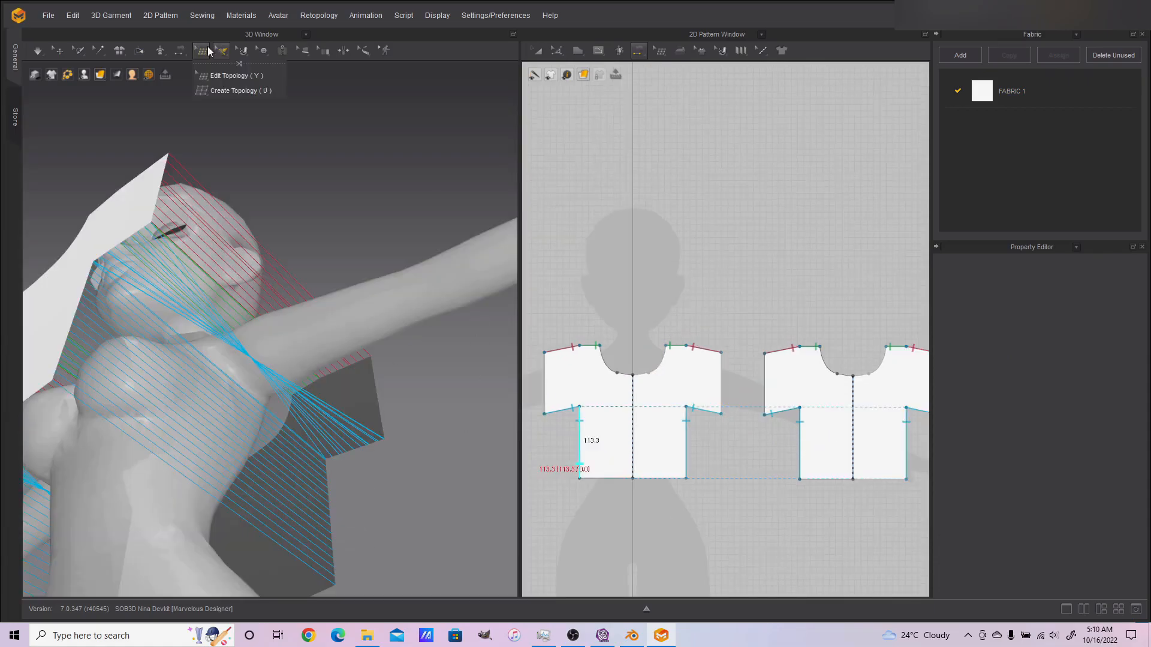
{"action": "left_click", "coordinate": [186, 52]}
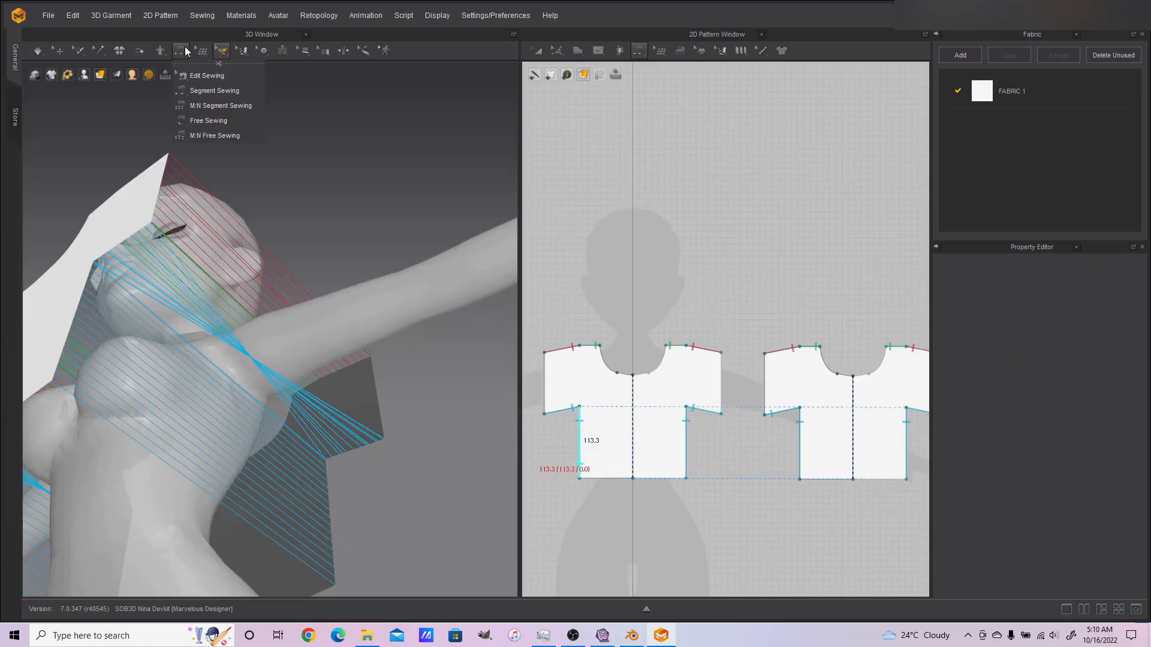
{"action": "left_click", "coordinate": [204, 76]}
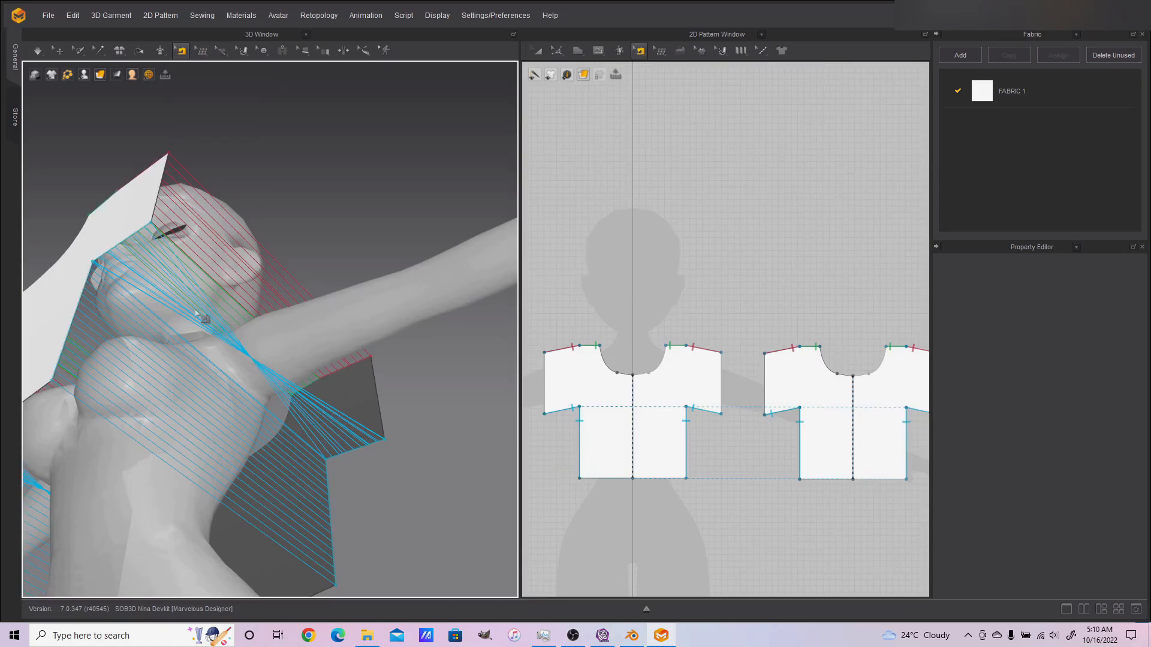
{"action": "right_click_drag", "start_coordinate": [315, 178], "coordinate": [270, 284]}
{"action": "left_click", "coordinate": [407, 439]}
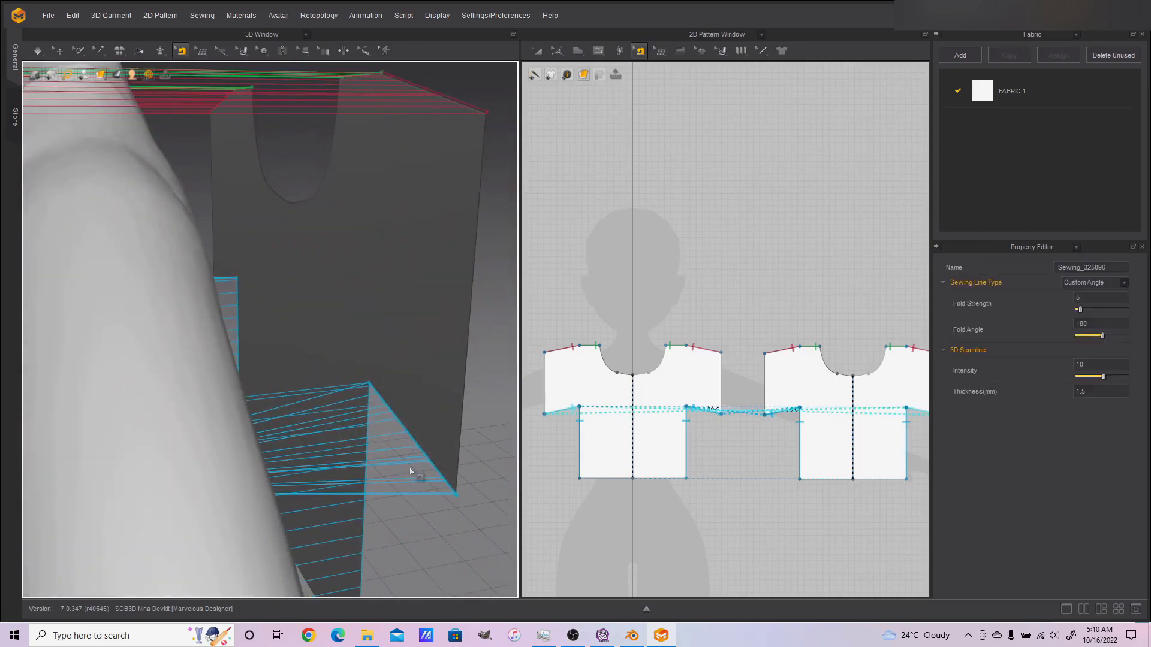
{"action": "scroll", "coordinate": [411, 461], "scroll_direction": "down", "scroll_amount": 2}
{"action": "right_click", "coordinate": [398, 436]}
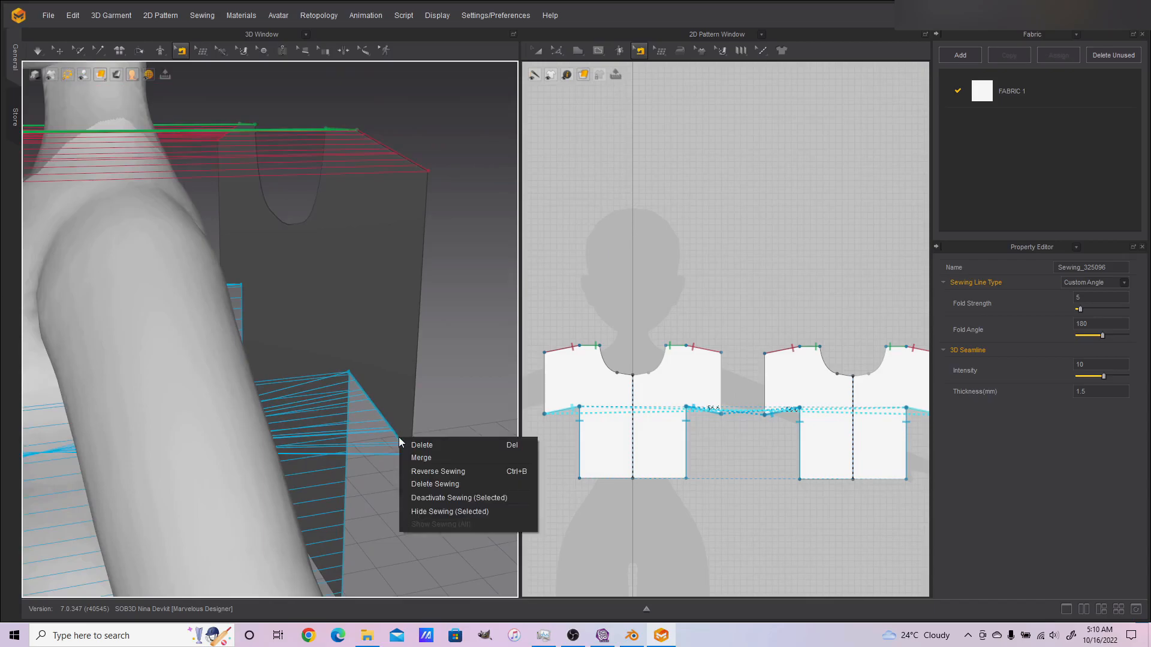
{"action": "left_click", "coordinate": [420, 442]}
Sew the front panel's underside sleeve edge to the back panel's matching edge with Segment Sewing, keeping the seam uncrossed
{"action": "scroll", "coordinate": [414, 452], "scroll_direction": "down", "scroll_amount": 3}
{"action": "right_click_drag", "start_coordinate": [374, 507], "coordinate": [441, 377]}
{"action": "scroll", "coordinate": [384, 324], "scroll_direction": "up", "scroll_amount": 1}
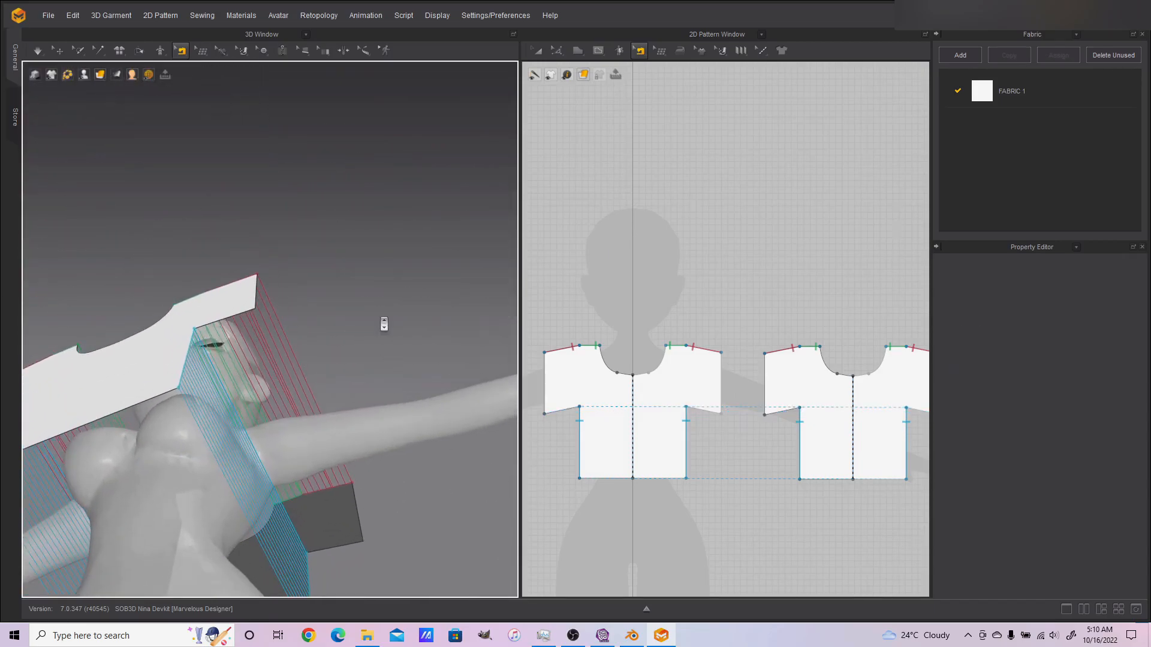
{"action": "mouse_move", "coordinate": [252, 58]}
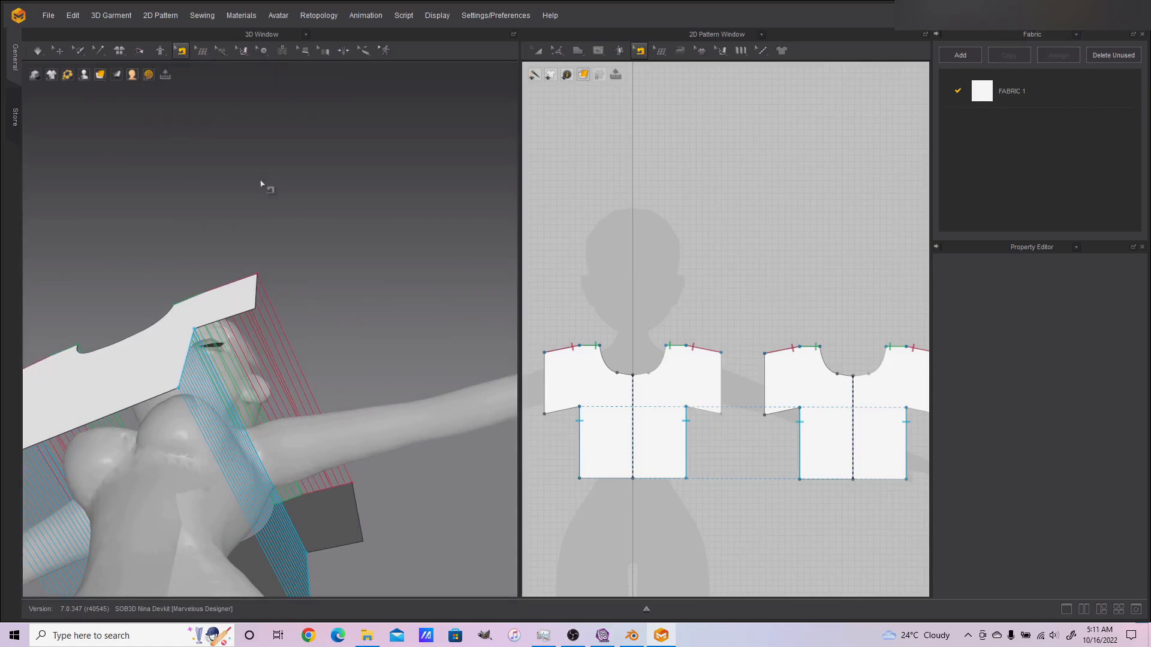
{"action": "key", "text": "n"}
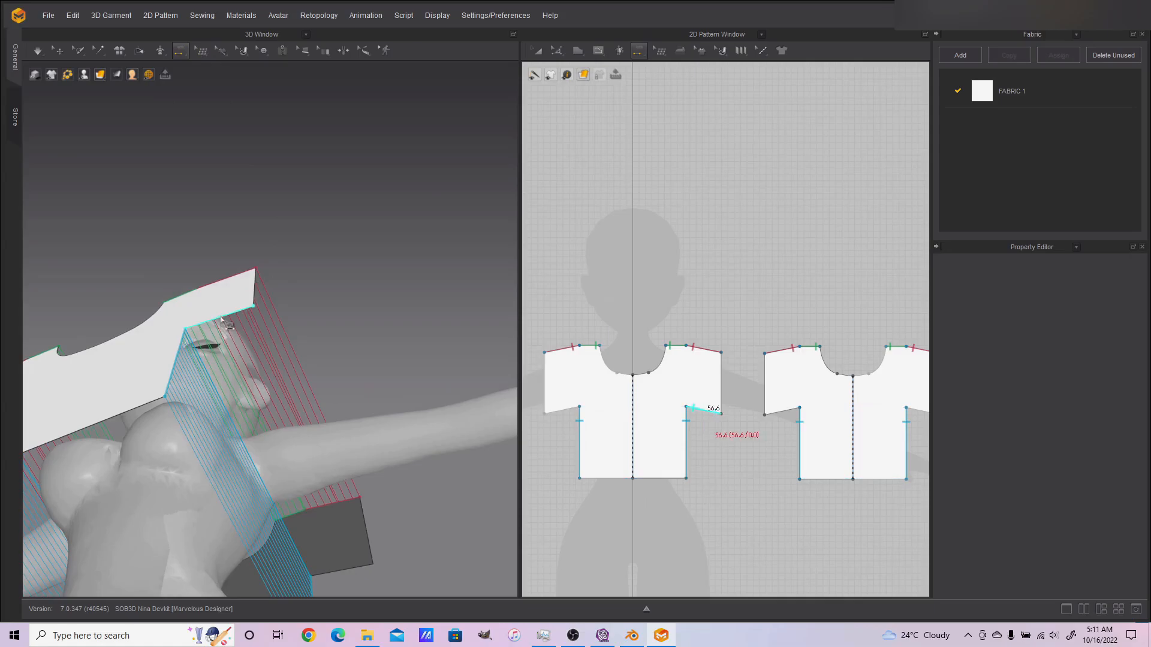
{"action": "left_click", "coordinate": [272, 427]}
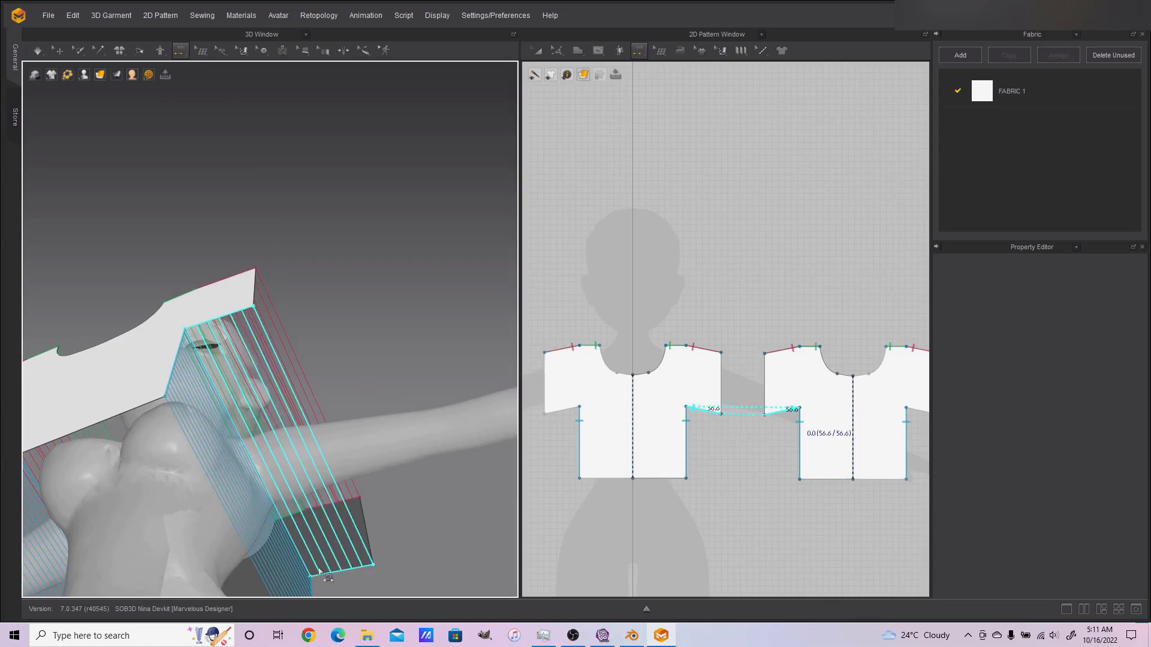
{"action": "left_click", "coordinate": [324, 577]}
Simulate the garment to drape the T-shirt onto the avatar and check the fit from around the body
{"action": "right_click_drag", "start_coordinate": [355, 311], "coordinate": [314, 380]}
{"action": "scroll", "coordinate": [349, 394], "scroll_direction": "down", "scroll_amount": 10}
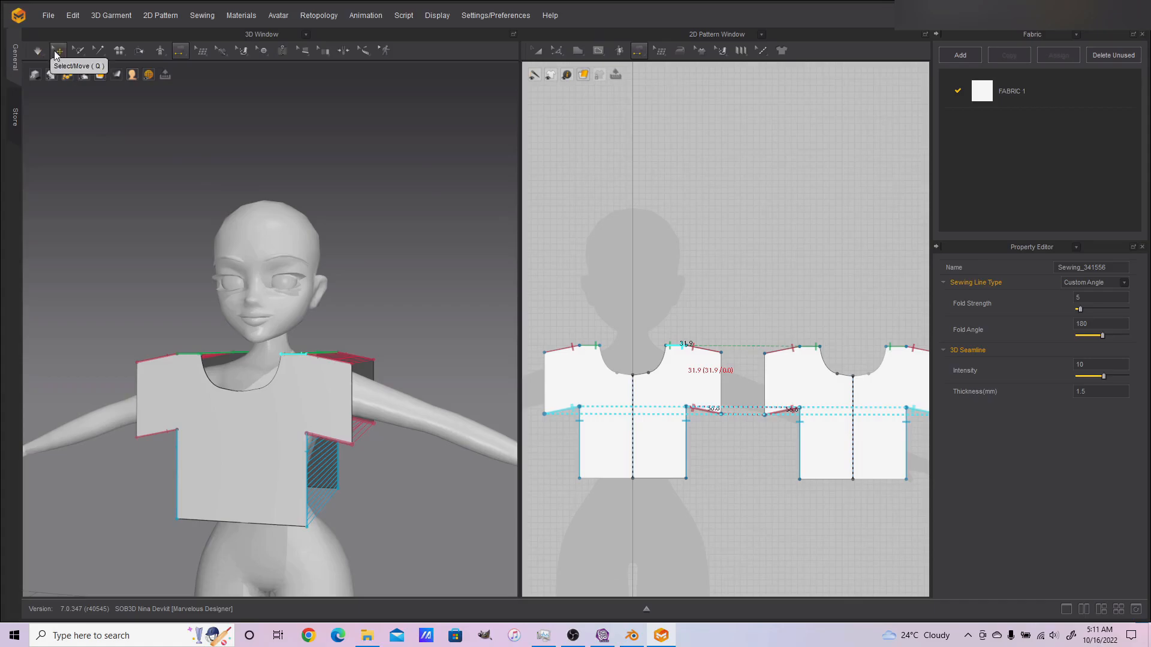
{"action": "left_click", "coordinate": [37, 50]}
{"action": "right_click_drag", "start_coordinate": [390, 340], "coordinate": [180, 334]}
{"action": "right_click_drag", "start_coordinate": [121, 300], "coordinate": [359, 308]}
{"action": "scroll", "coordinate": [354, 311], "scroll_direction": "up", "scroll_amount": 3}
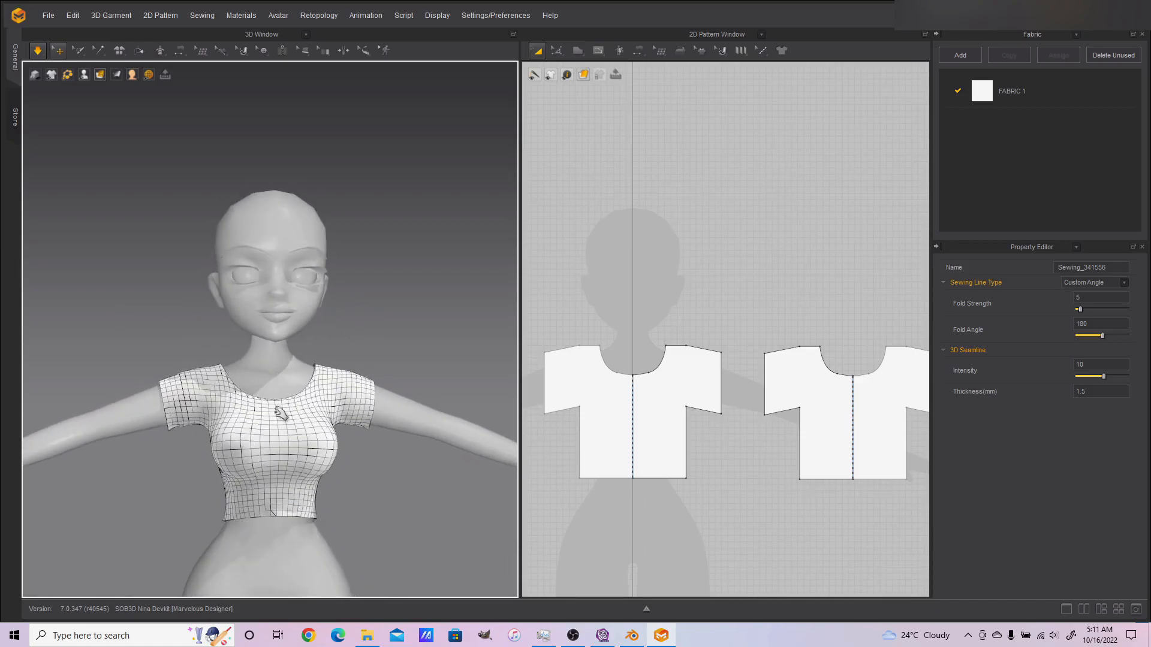
Select the front panel on the avatar and export the selection as an OBJ file named "Shirt 2 MD" in the SOB3D Nina Devkits folder
{"action": "left_click", "coordinate": [292, 475]}
{"action": "scroll", "coordinate": [472, 281], "scroll_direction": "down", "scroll_amount": 2}
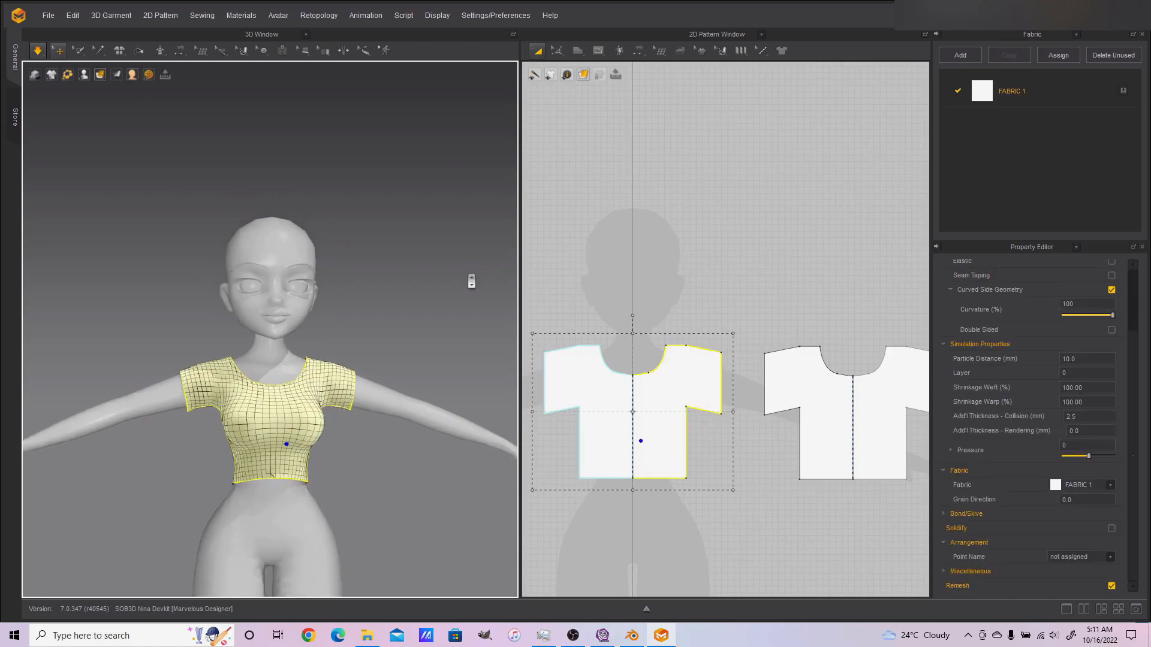
{"action": "left_click", "coordinate": [43, 18]}
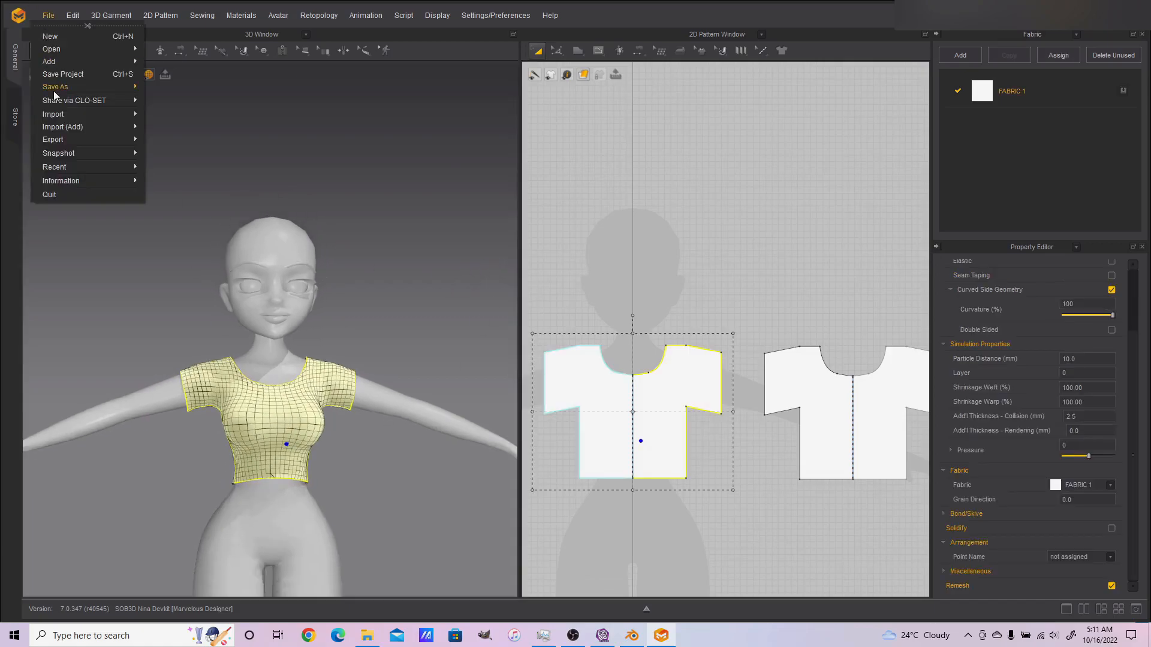
{"action": "mouse_move", "coordinate": [65, 119]}
{"action": "mouse_move", "coordinate": [82, 147]}
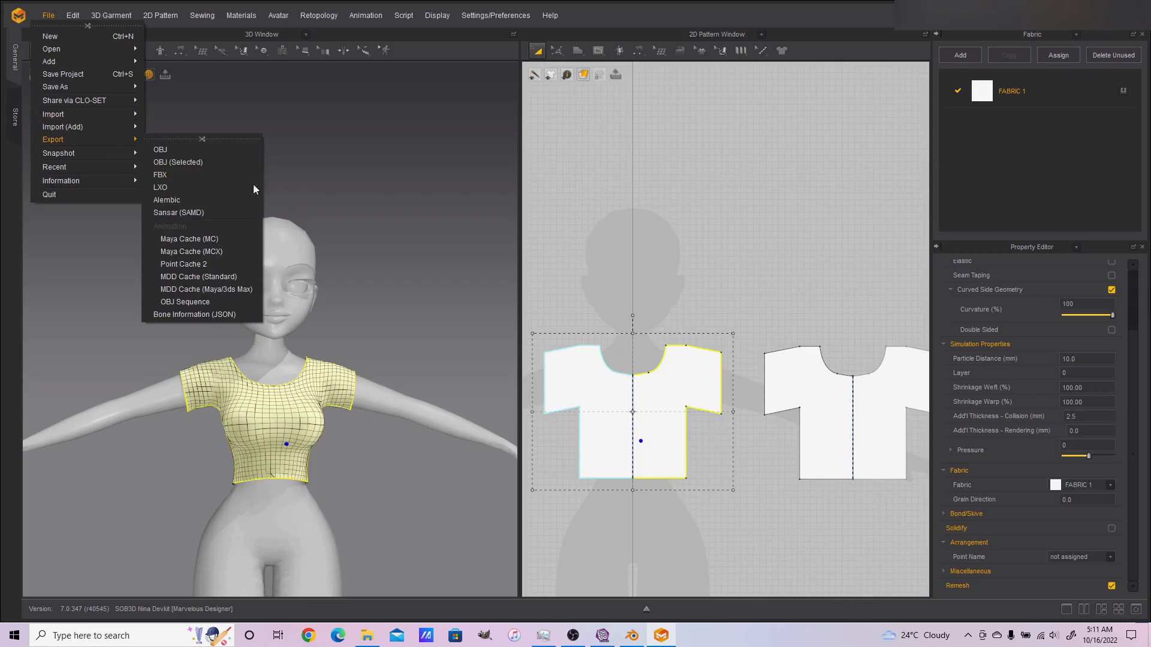
{"action": "left_click", "coordinate": [187, 161]}
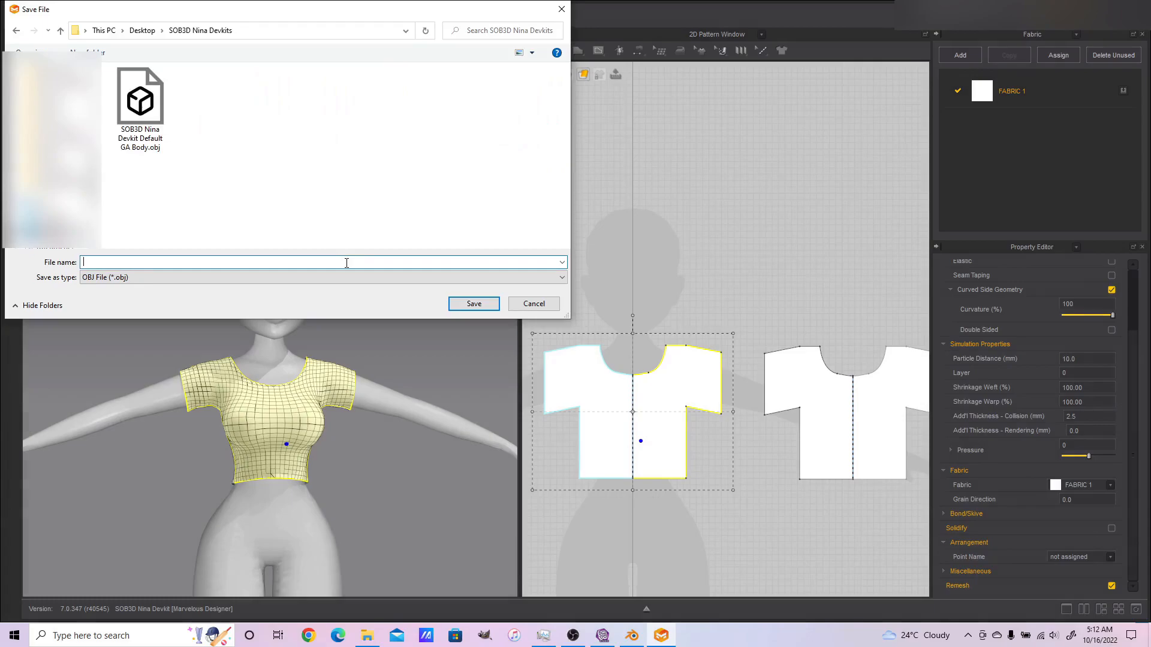
{"action": "type", "text": "Shirt 2 MD"}
{"action": "left_click", "coordinate": [471, 301]}
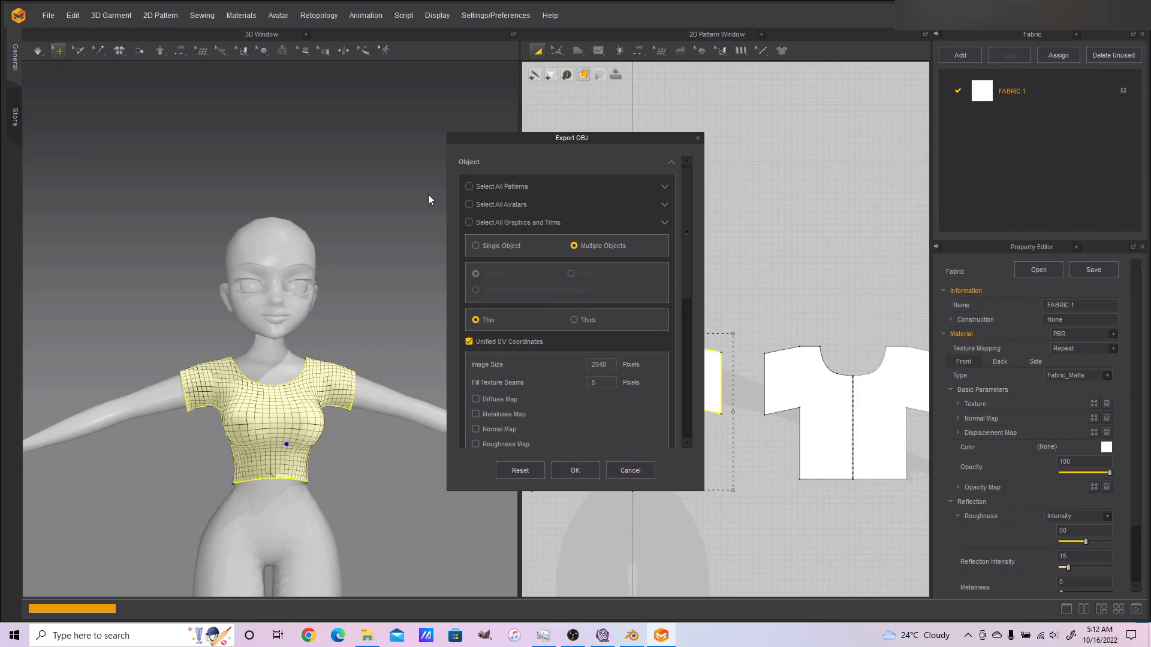
Review the OBJ export options and export with Multiple Objects, Thin and Unified UV Coordinates
{"action": "scroll", "coordinate": [577, 270], "scroll_direction": "down", "scroll_amount": 2}
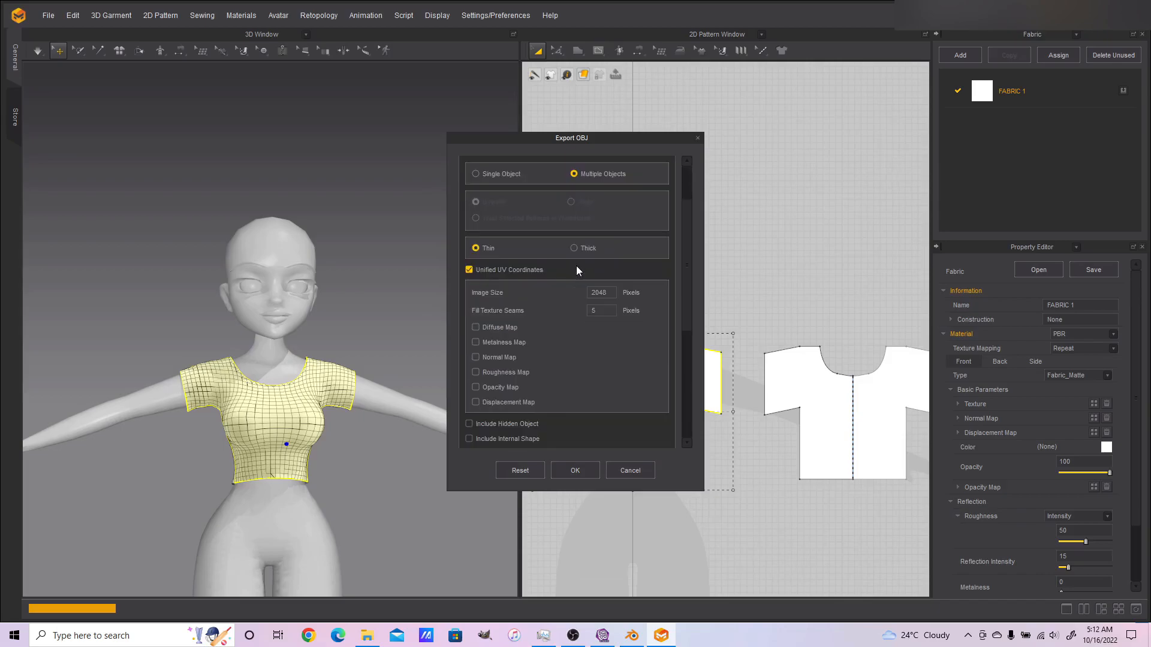
{"action": "scroll", "coordinate": [577, 270], "scroll_direction": "down", "scroll_amount": 1}
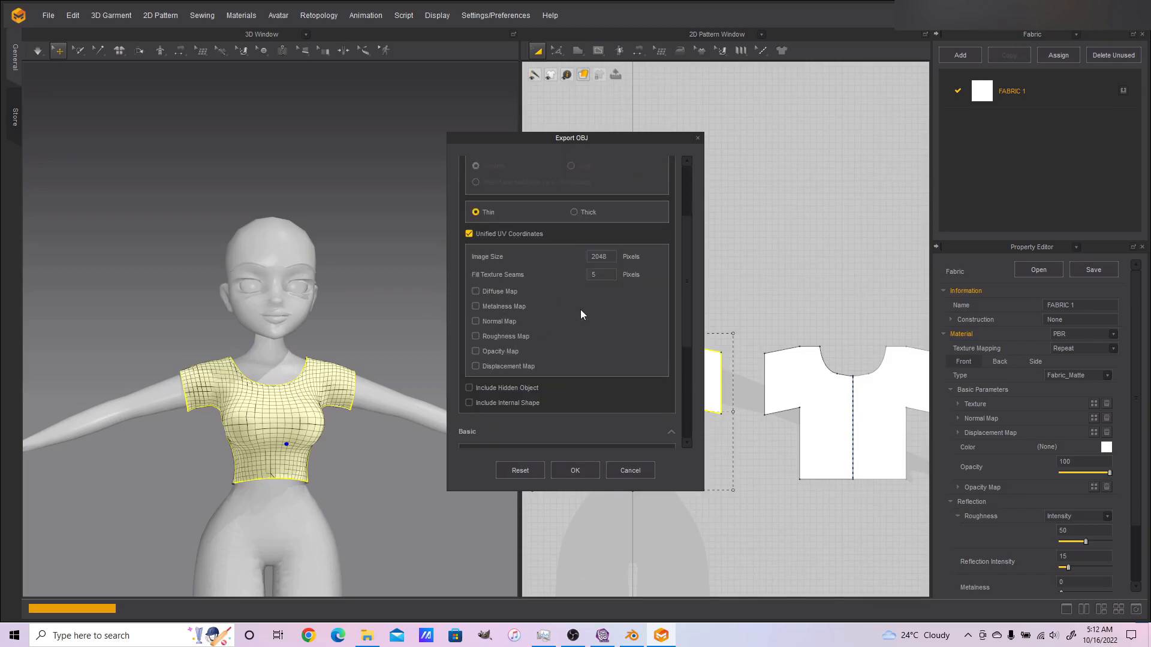
{"action": "scroll", "coordinate": [557, 354], "scroll_direction": "down", "scroll_amount": 5}
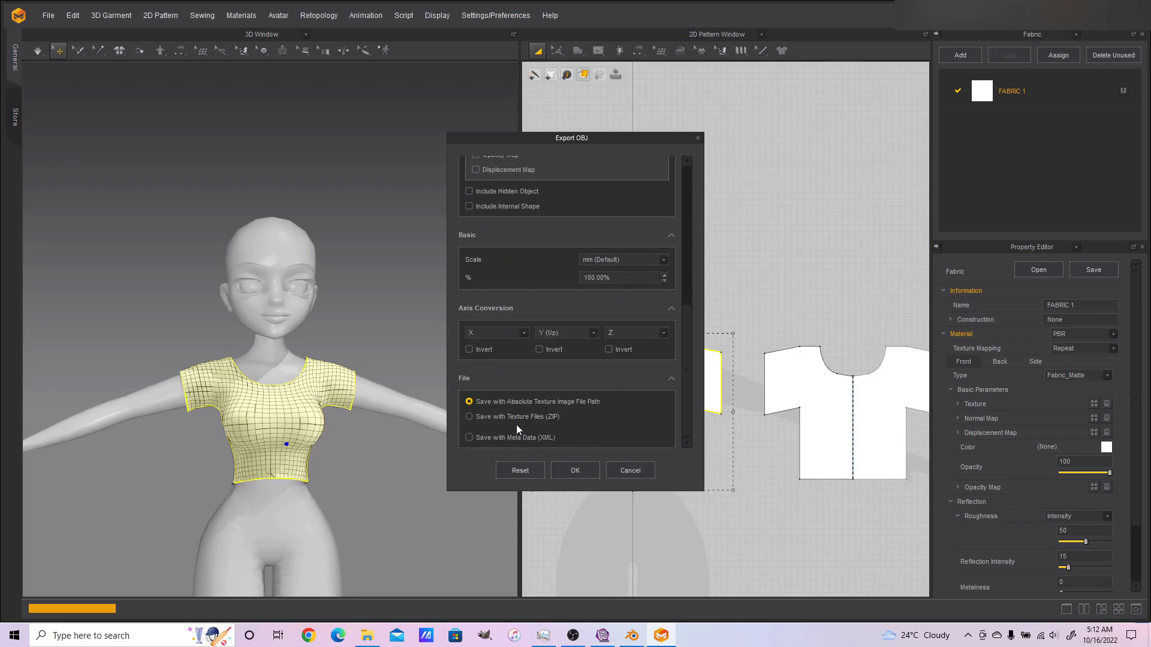
{"action": "scroll", "coordinate": [573, 386], "scroll_direction": "up", "scroll_amount": 8}
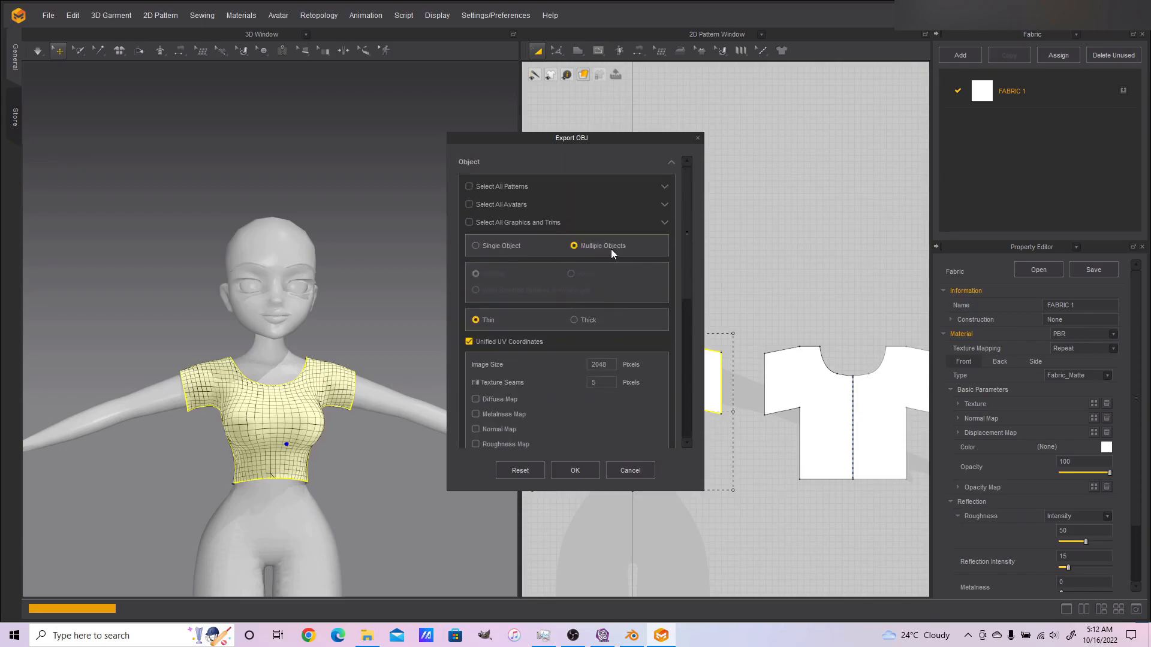
{"action": "left_click", "coordinate": [577, 471]}
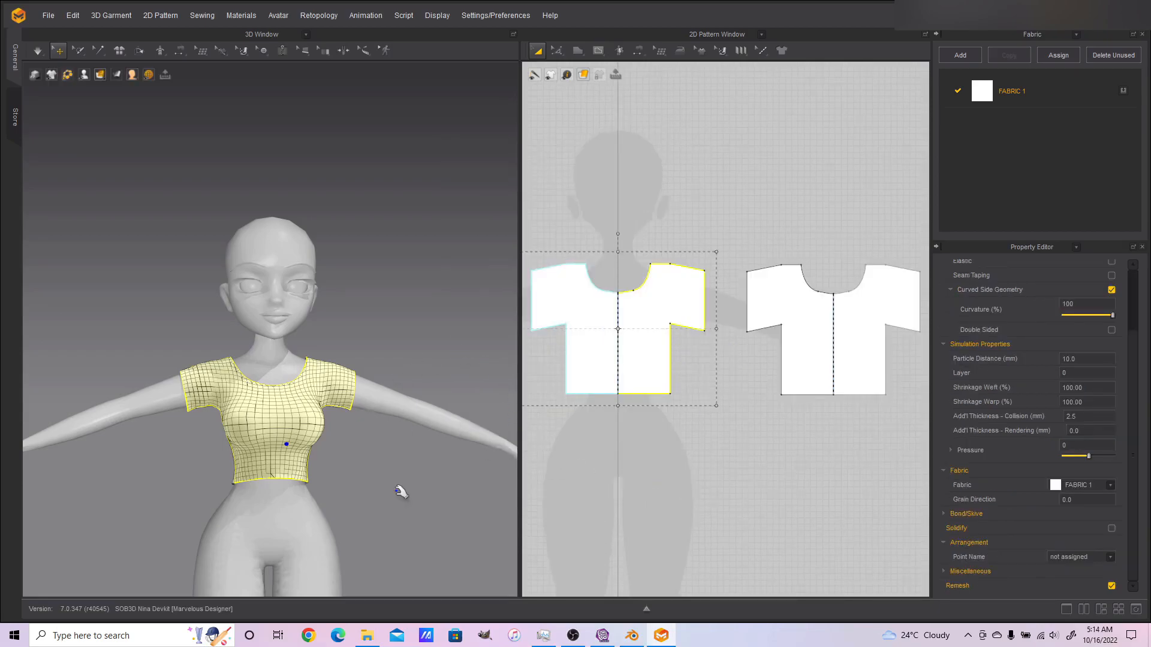
Add the back panel to the selection and export both panels as OBJ, replacing "Shirt 2 MD.obj" with Multiple Objects, Thin and Unified UV Coordinates
{"action": "right_click_drag", "start_coordinate": [398, 488], "coordinate": [277, 522]}
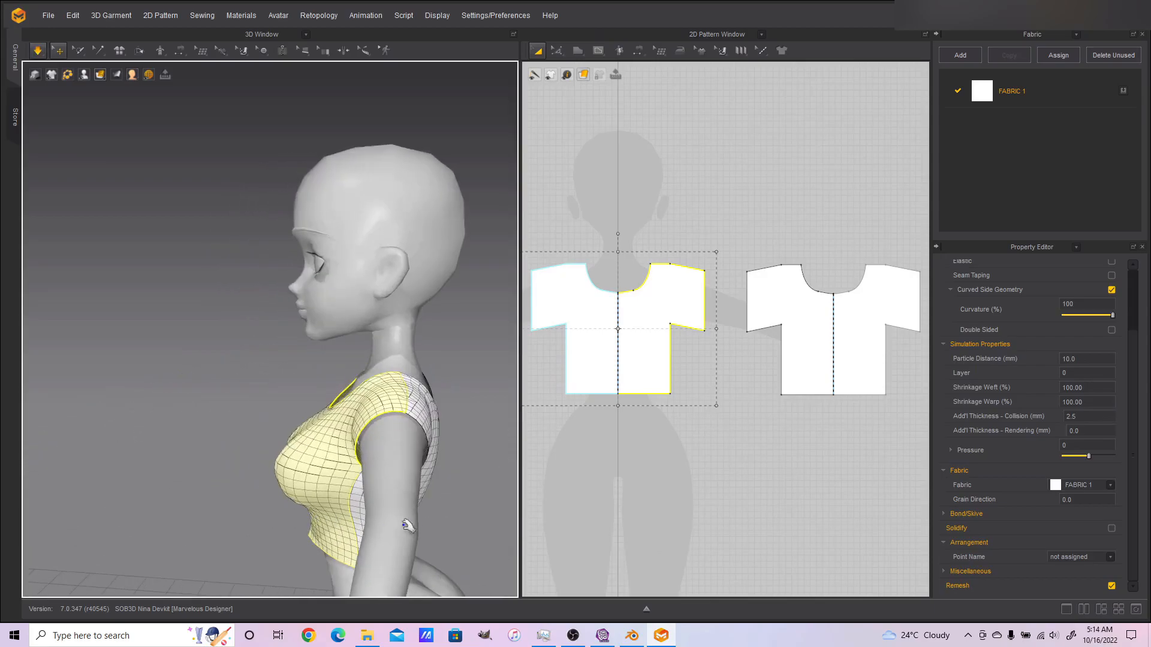
{"action": "left_click", "coordinate": [441, 417], "text": "shift"}
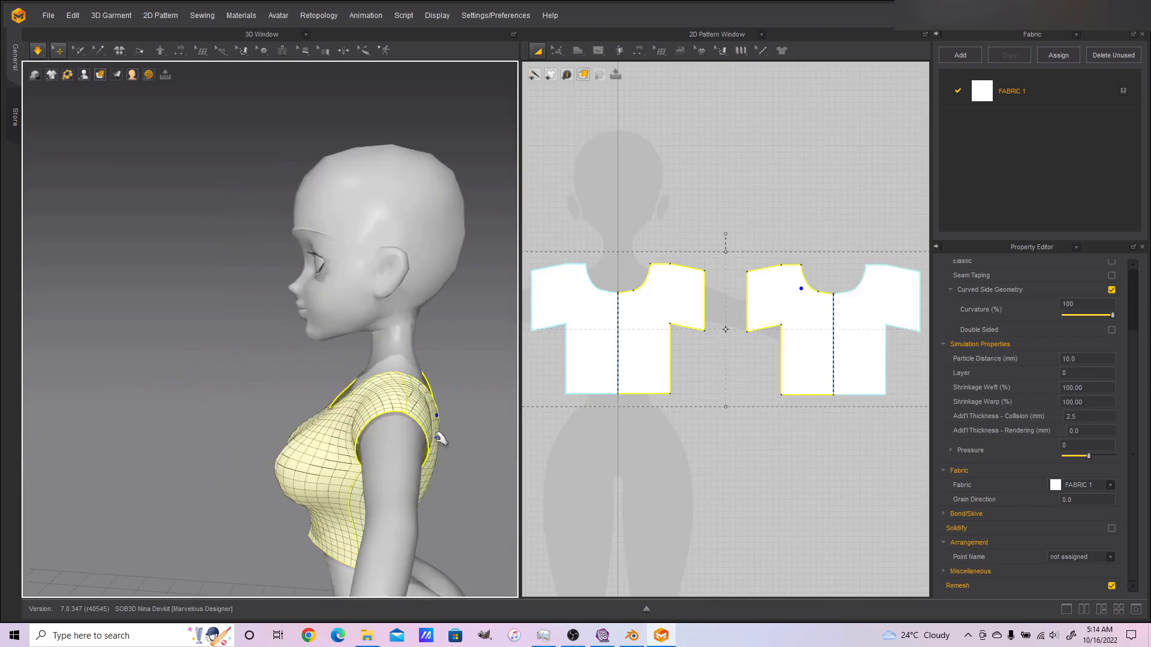
{"action": "scroll", "coordinate": [435, 436], "scroll_direction": "down", "scroll_amount": 2}
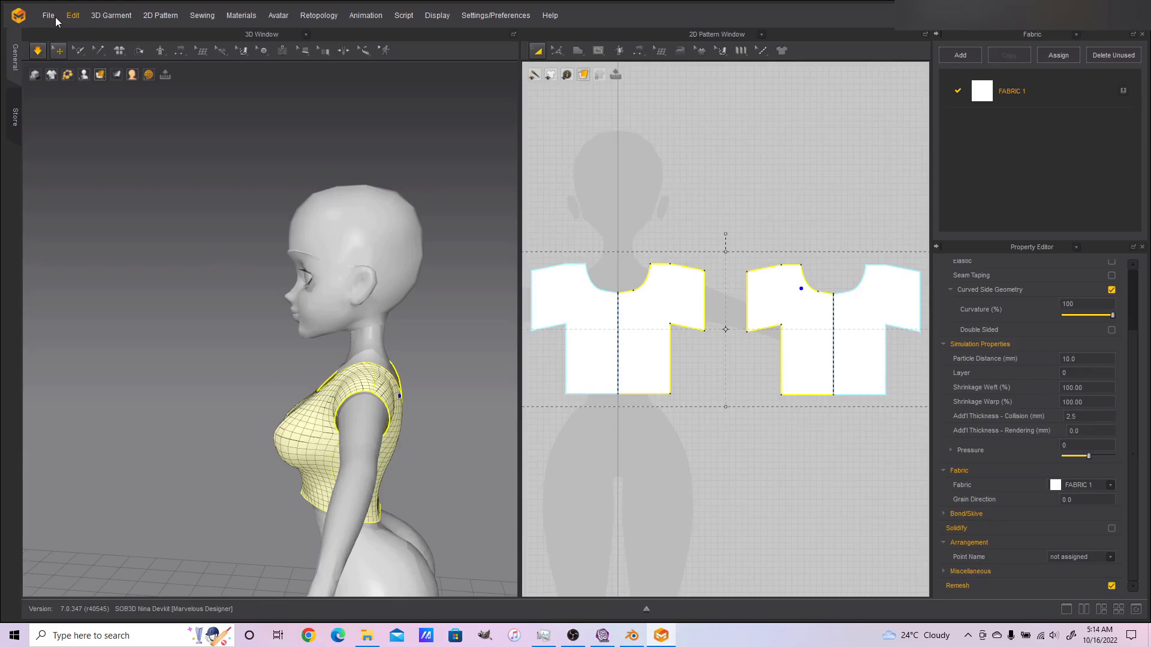
{"action": "left_click", "coordinate": [67, 16]}
{"action": "left_click", "coordinate": [44, 9]}
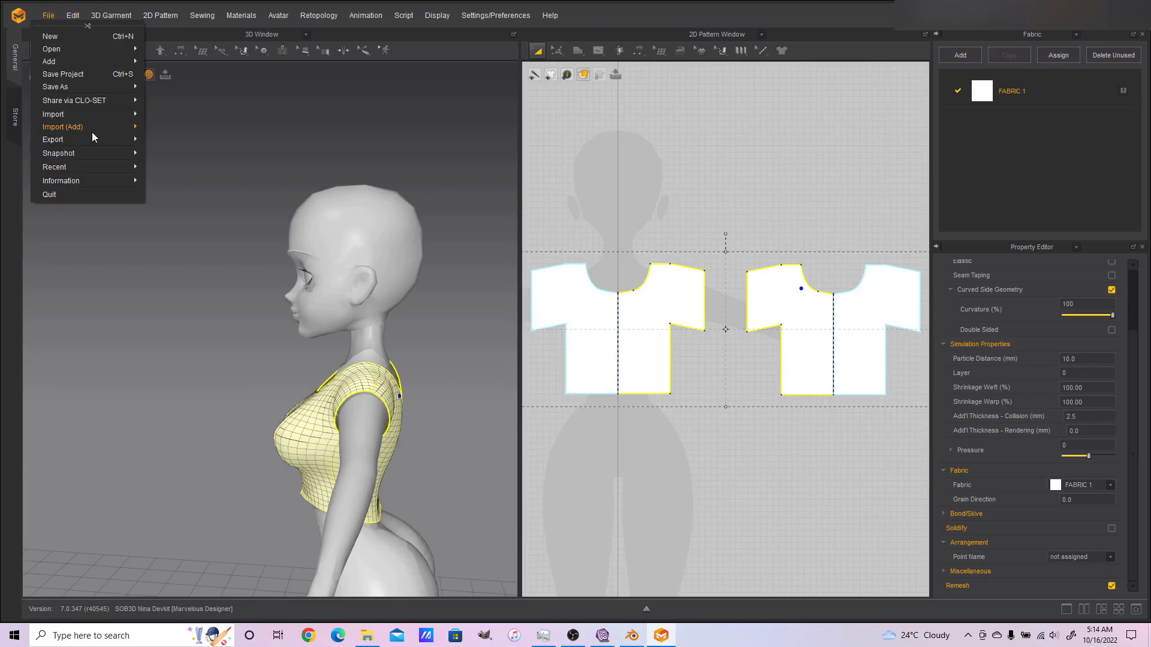
{"action": "mouse_move", "coordinate": [91, 140]}
{"action": "left_click", "coordinate": [200, 163]}
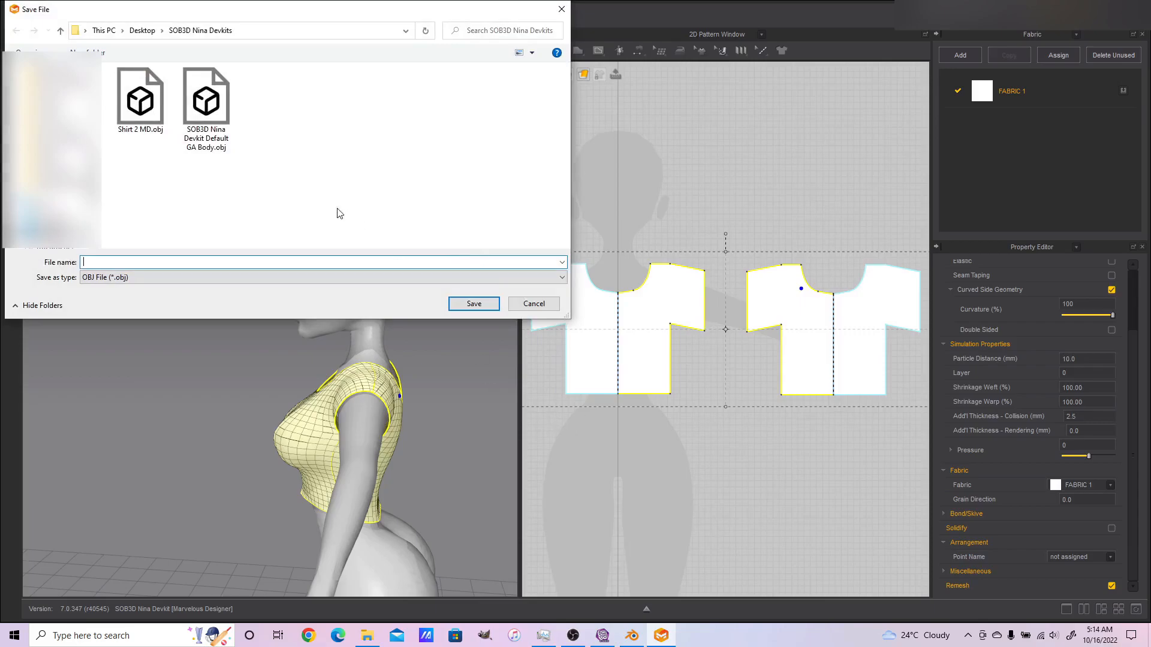
{"action": "double_click", "coordinate": [148, 132]}
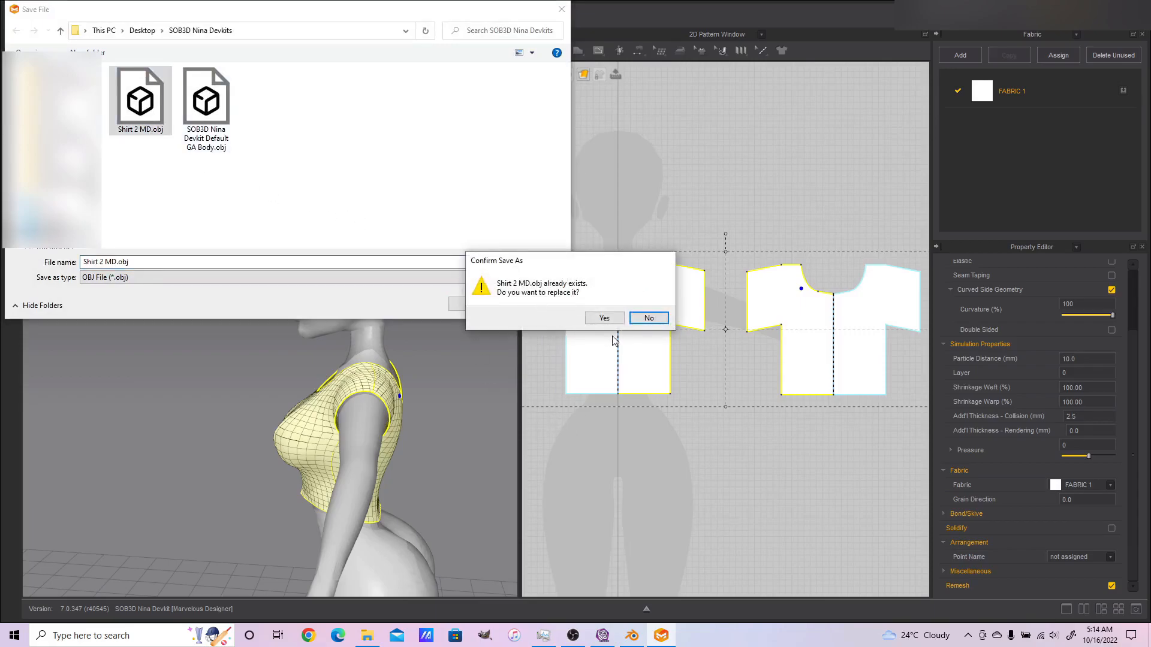
{"action": "left_click", "coordinate": [604, 318]}
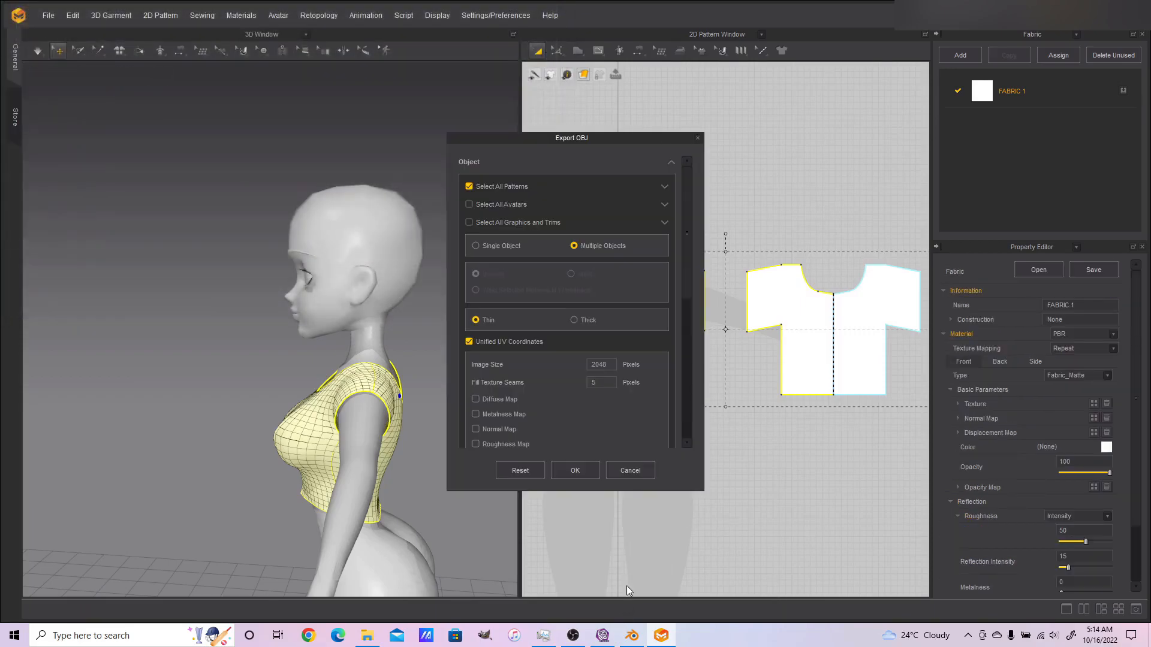
{"action": "left_click", "coordinate": [589, 472]}
Switch to Blender and import "Shirt 2 MD.obj" from the SOB3D Nina Devkits folder as a Wavefront OBJ
{"action": "left_click", "coordinate": [633, 635]}
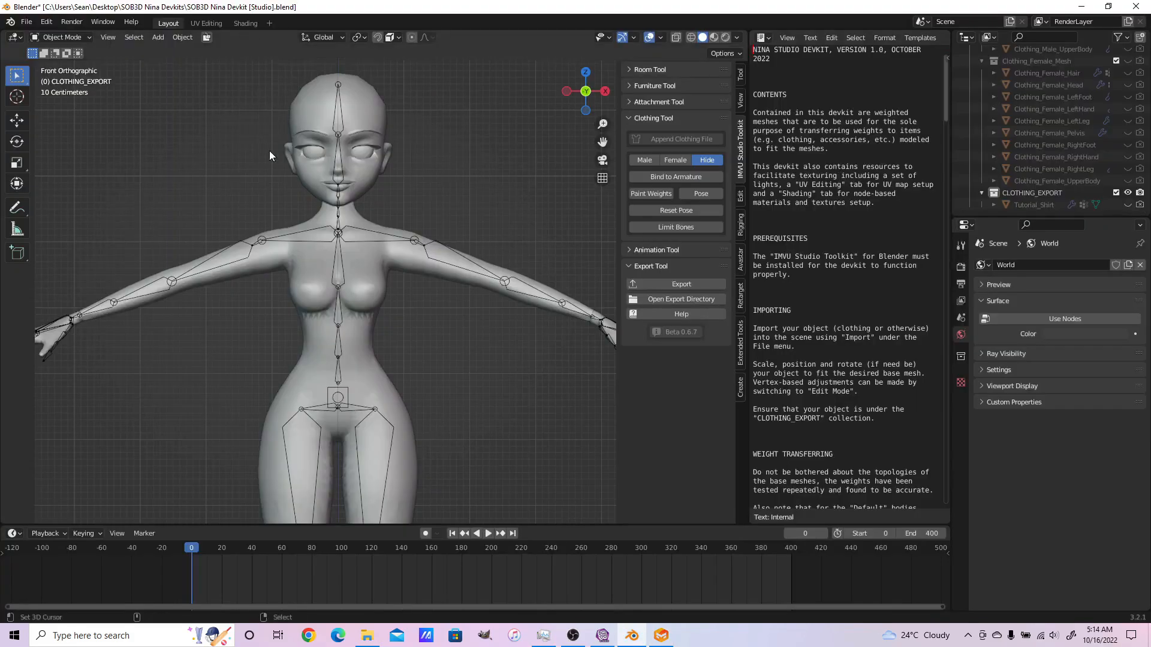
{"action": "left_click", "coordinate": [28, 23]}
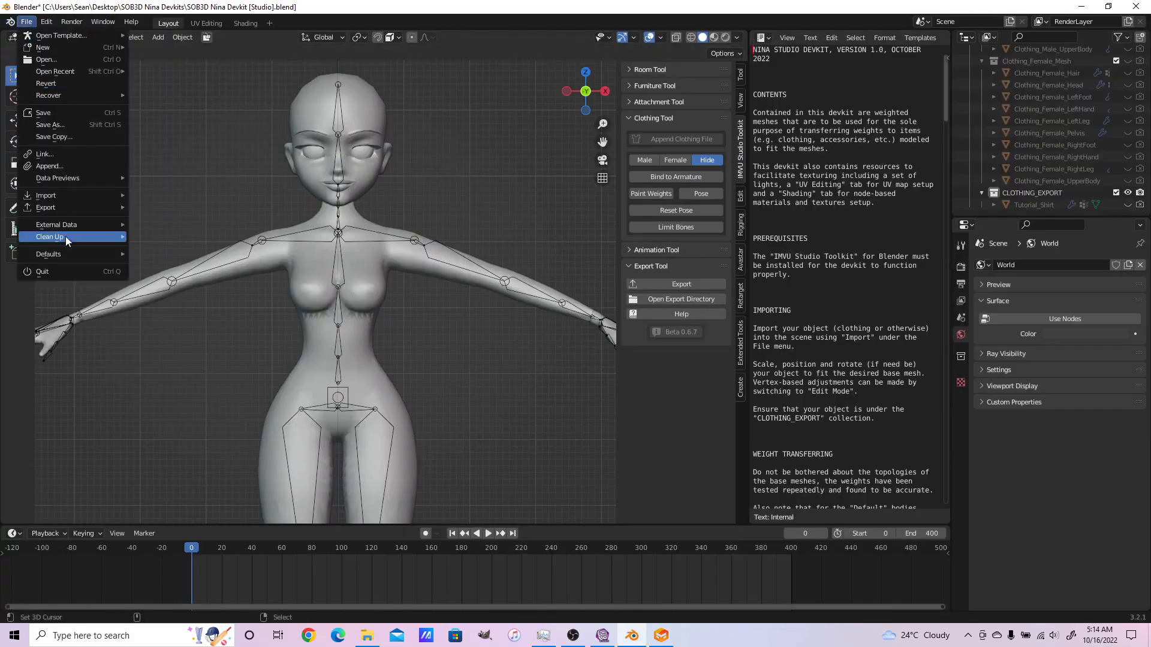
{"action": "mouse_move", "coordinate": [82, 200]}
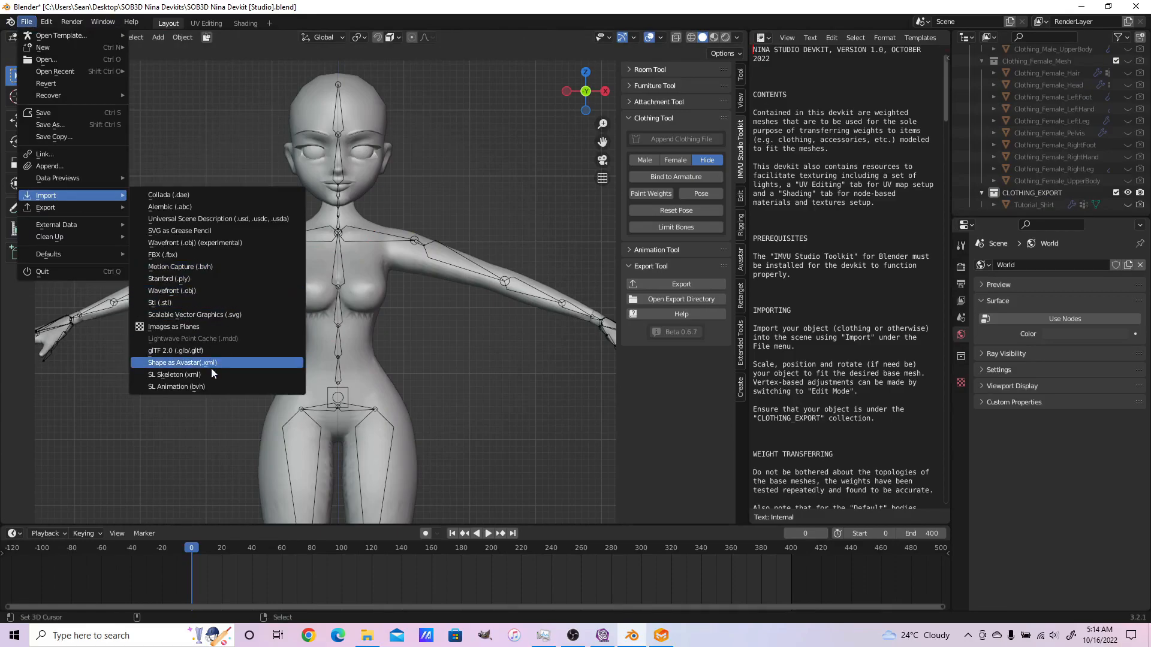
{"action": "left_click", "coordinate": [252, 288]}
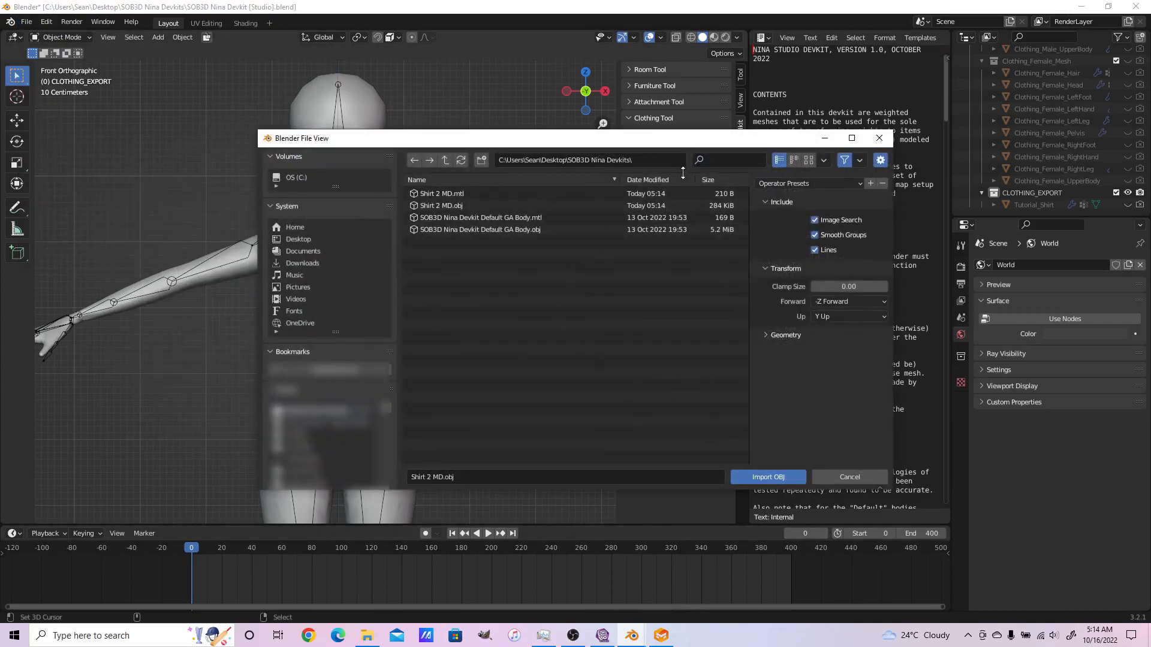
{"action": "left_click", "coordinate": [692, 203]}
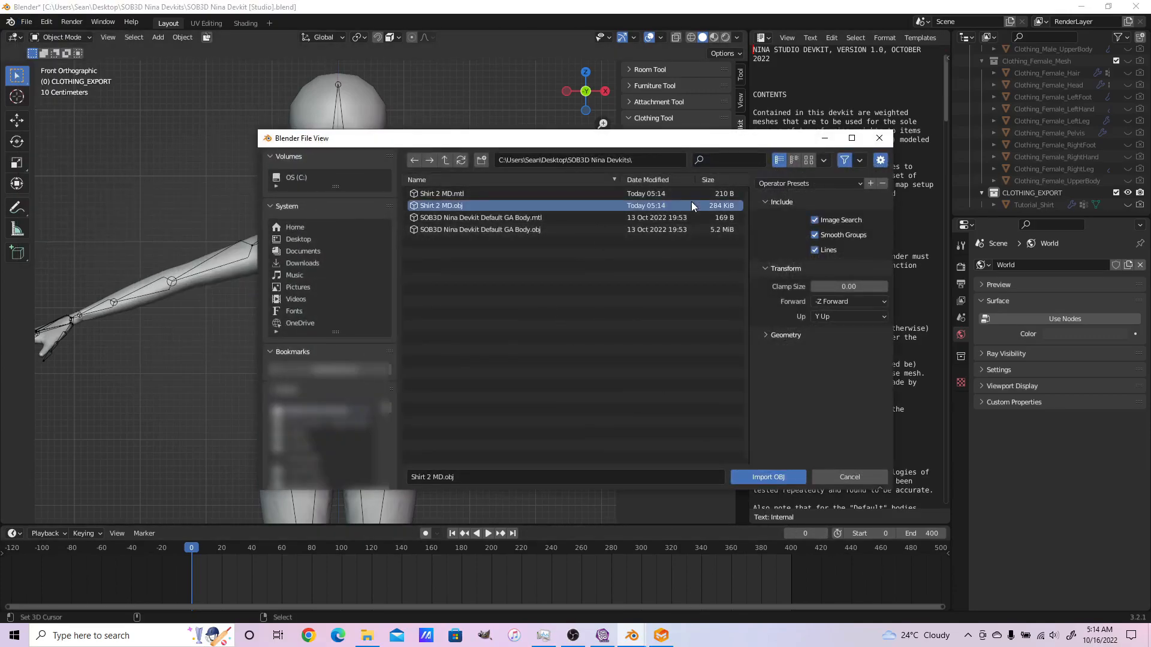
{"action": "left_click", "coordinate": [760, 481]}
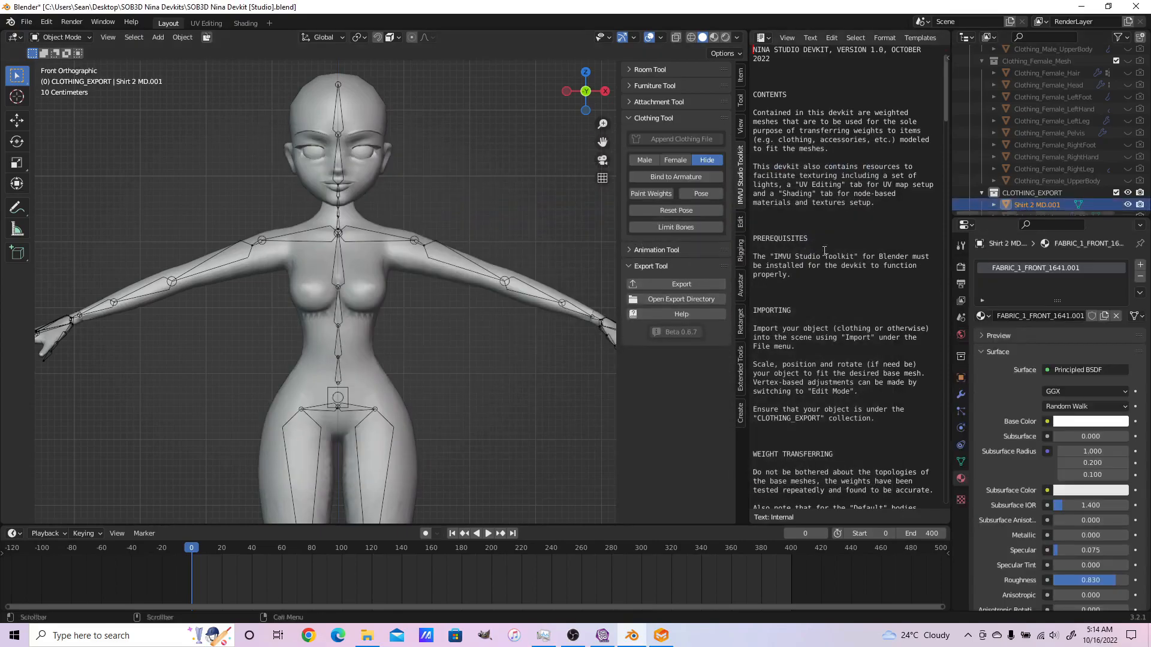
Apply all transforms to the imported shirt and scale it by 0.01 to match the body
{"action": "scroll", "coordinate": [472, 342], "scroll_direction": "down", "scroll_amount": 5}
{"action": "key", "text": "ctrl+a"}
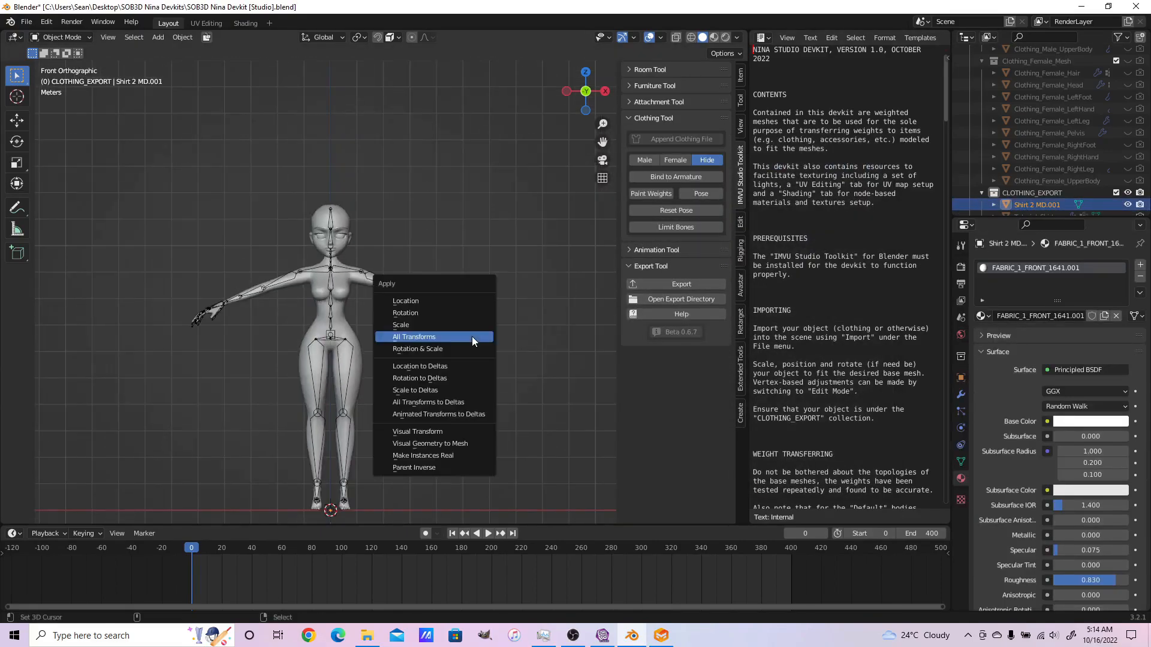
{"action": "left_click", "coordinate": [473, 339]}
{"action": "type", "text": "s.01"}
{"action": "key", "text": "Return"}
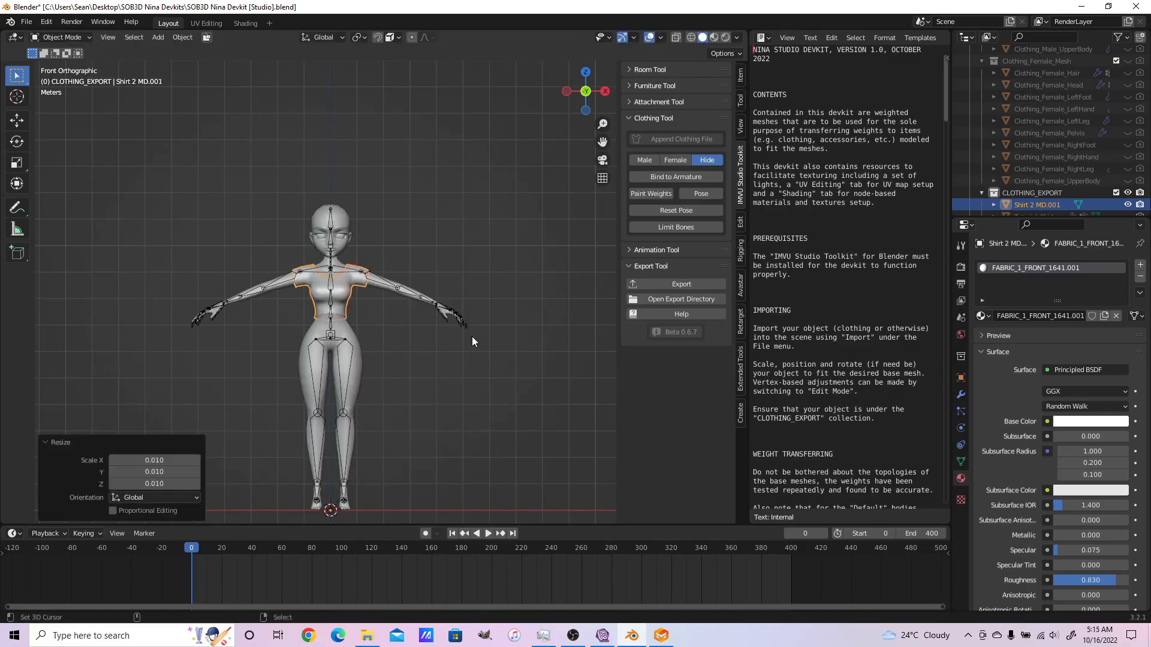
Examine how the scaled shirt fits the body from the side and the front
{"action": "scroll", "coordinate": [491, 325], "scroll_direction": "up", "scroll_amount": 4}
{"action": "middle_click_drag", "start_coordinate": [497, 326], "coordinate": [368, 355]}
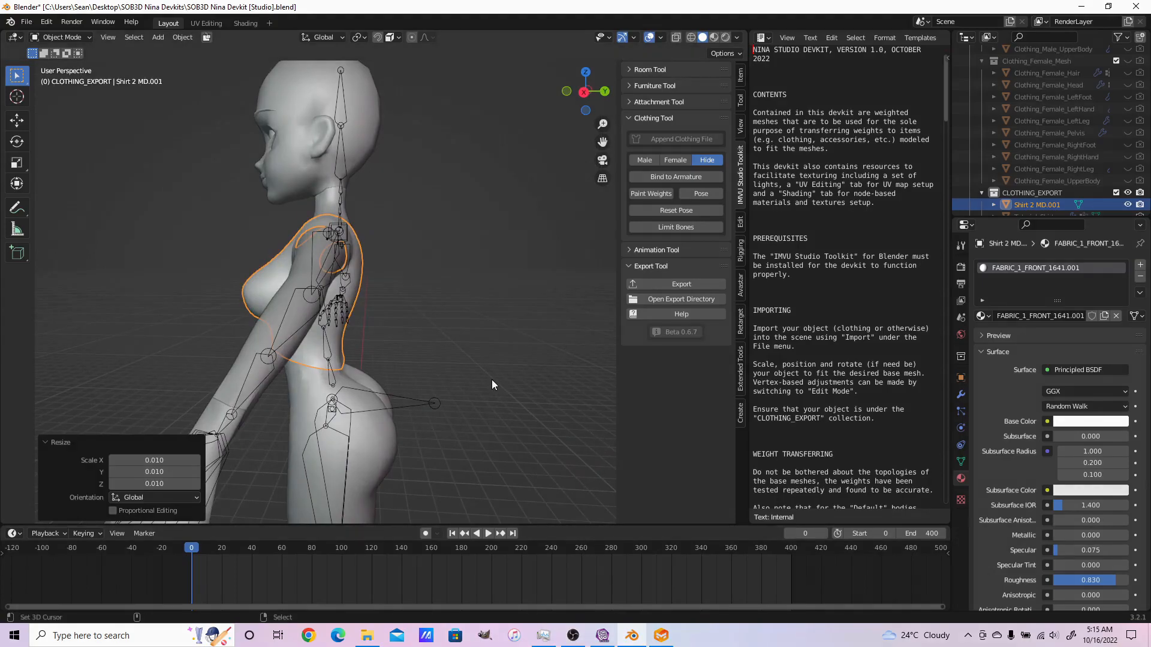
{"action": "key", "text": "KP_1"}
{"action": "scroll", "coordinate": [489, 377], "scroll_direction": "up", "scroll_amount": 3}
{"action": "middle_click_drag", "start_coordinate": [476, 371], "coordinate": [503, 401], "text": "shift"}
{"action": "scroll", "coordinate": [504, 400], "scroll_direction": "up", "scroll_amount": 1}
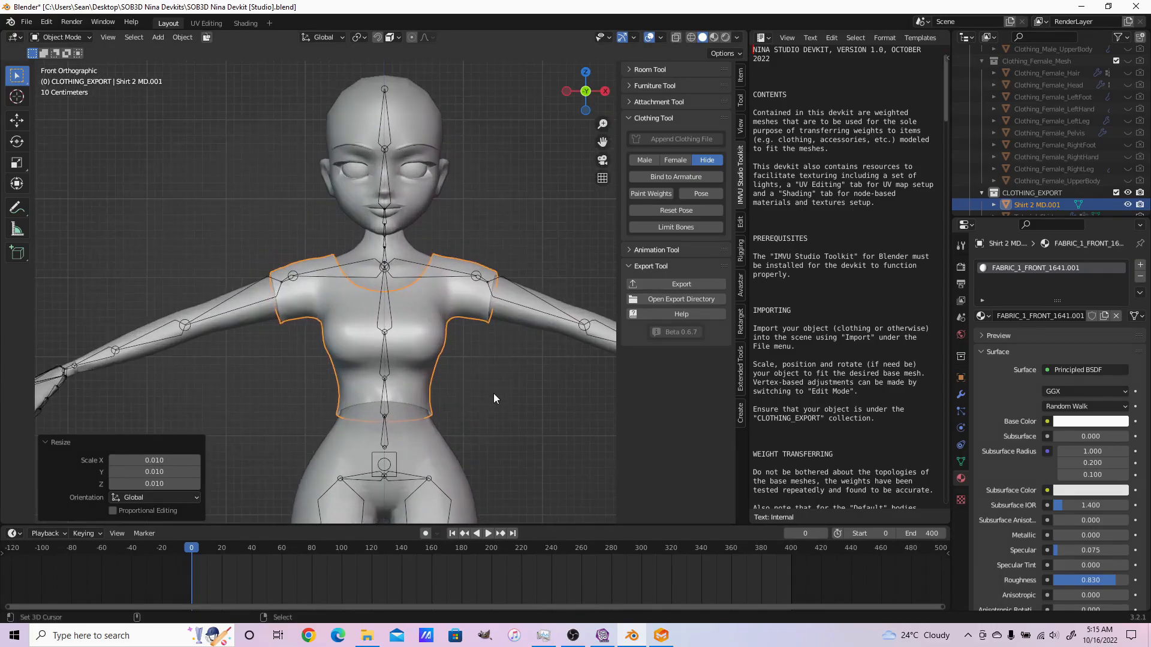
{"action": "scroll", "coordinate": [494, 394], "scroll_direction": "down", "scroll_amount": 2}
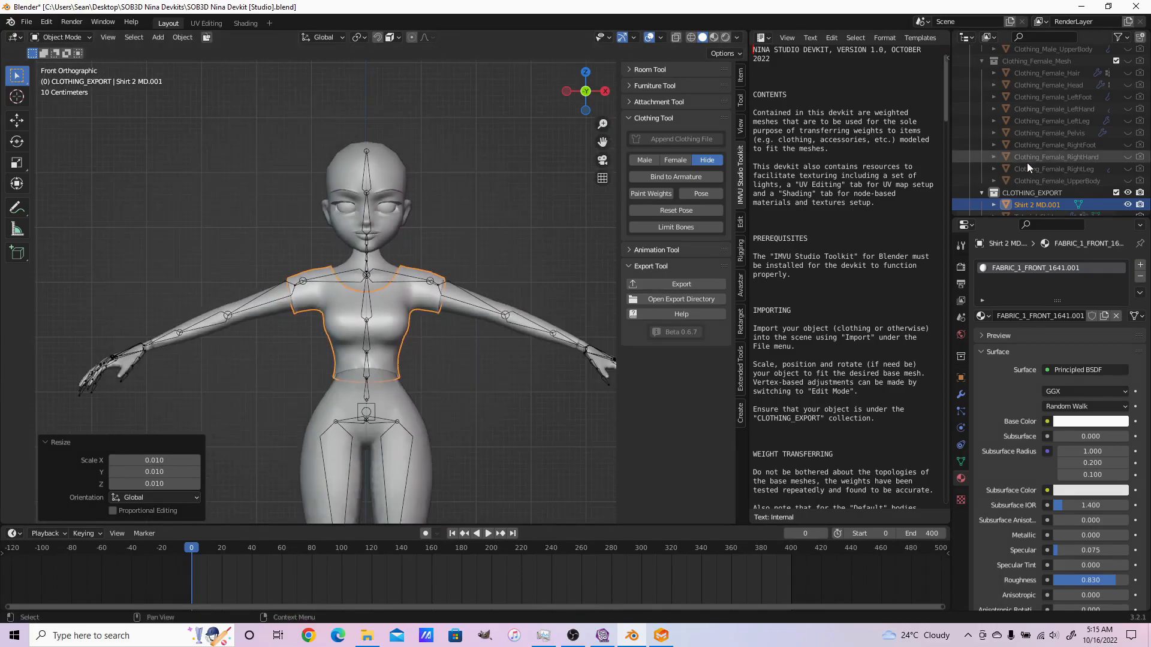
Rename the imported shirt object "Shirt 2 MD" in the CLOTHING_EXPORT collection and remove its material slot
{"action": "scroll", "coordinate": [1098, 190], "scroll_direction": "down", "scroll_amount": 1}
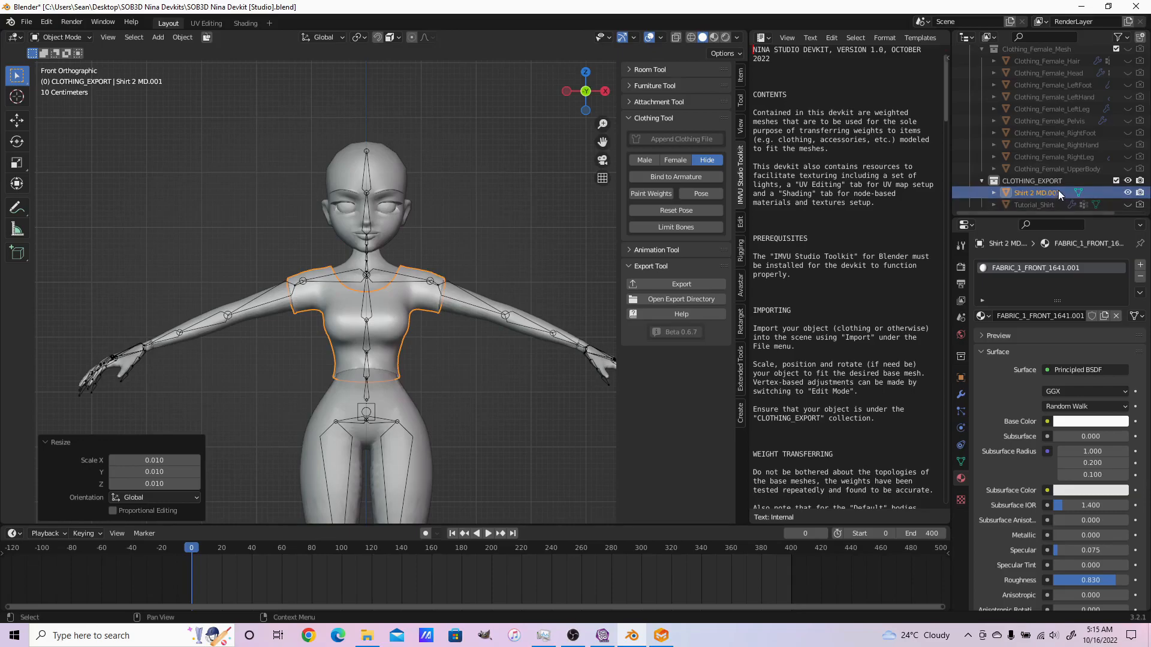
{"action": "double_click", "coordinate": [1050, 192]}
{"action": "left_click", "coordinate": [1071, 192]}
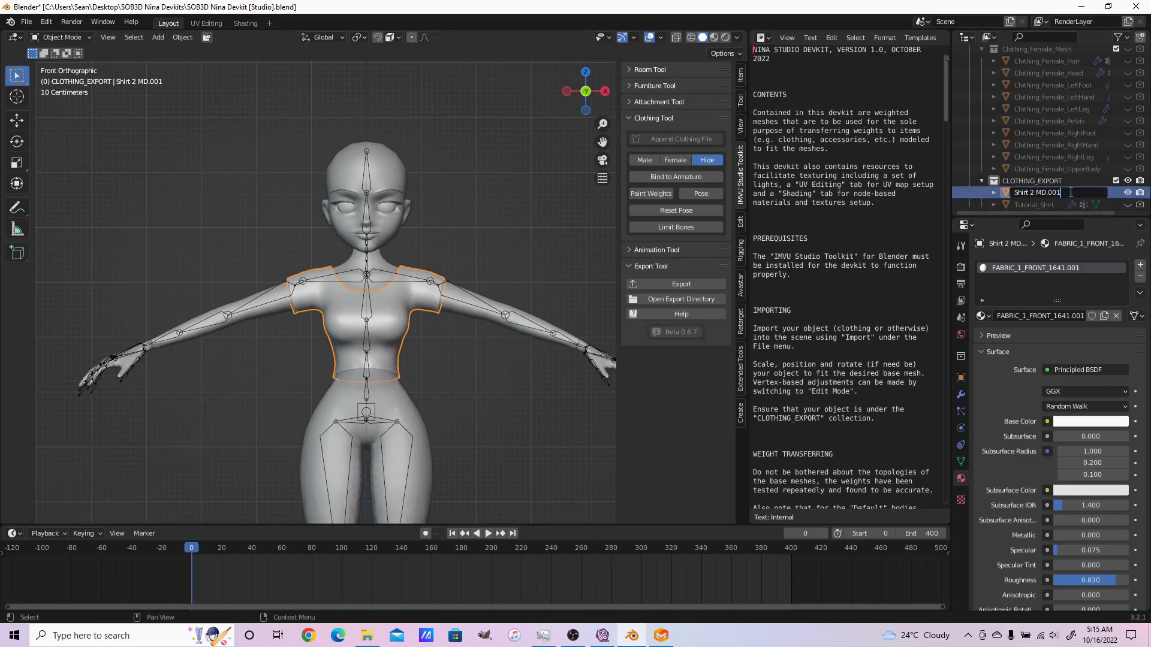
{"action": "key", "text": "Return"}
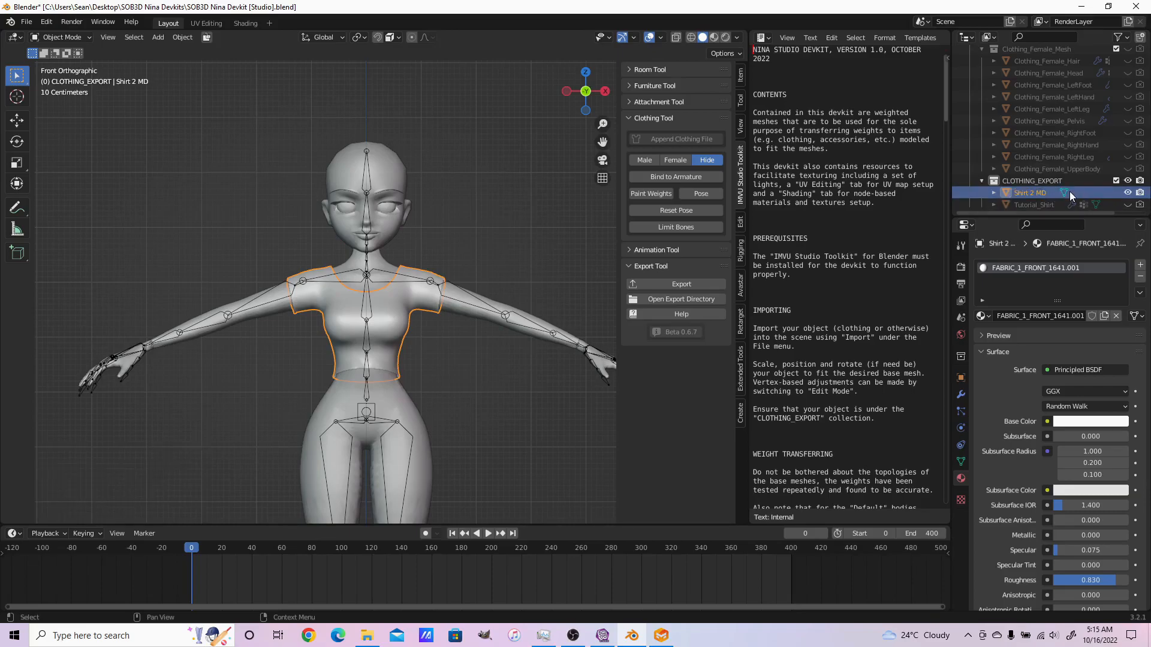
{"action": "left_click", "coordinate": [1140, 276]}
Open the shirt mesh for editing in the UV Editing workspace and clear the sharp marks from all its edges
{"action": "left_click", "coordinate": [205, 23]}
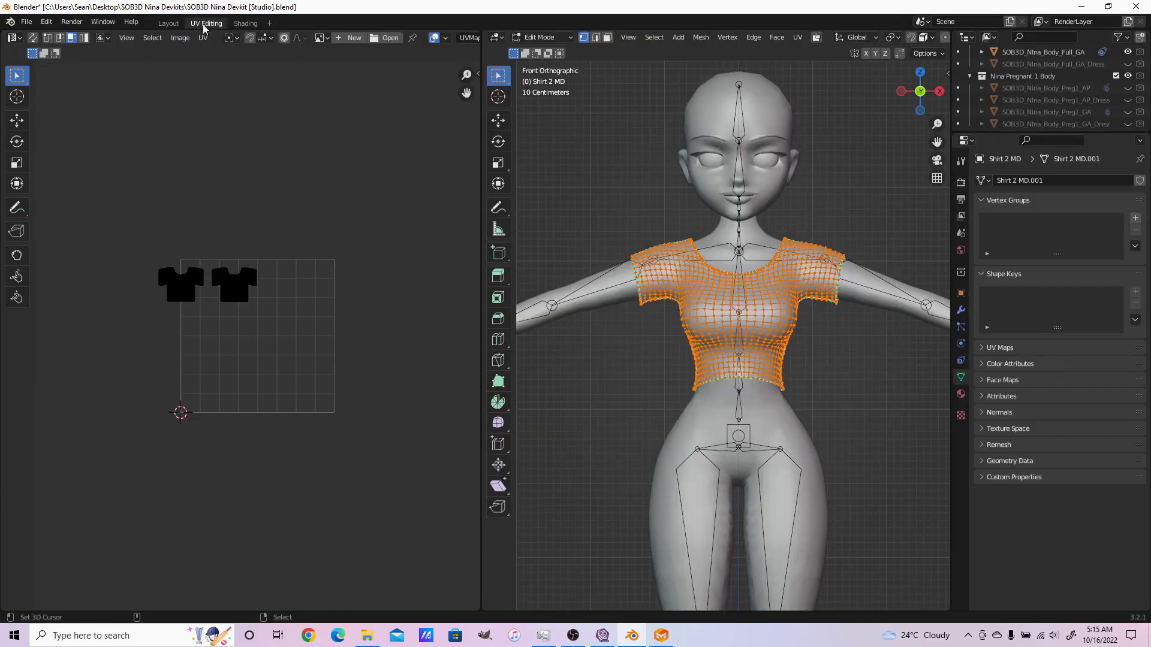
{"action": "key", "text": "ctrl+e"}
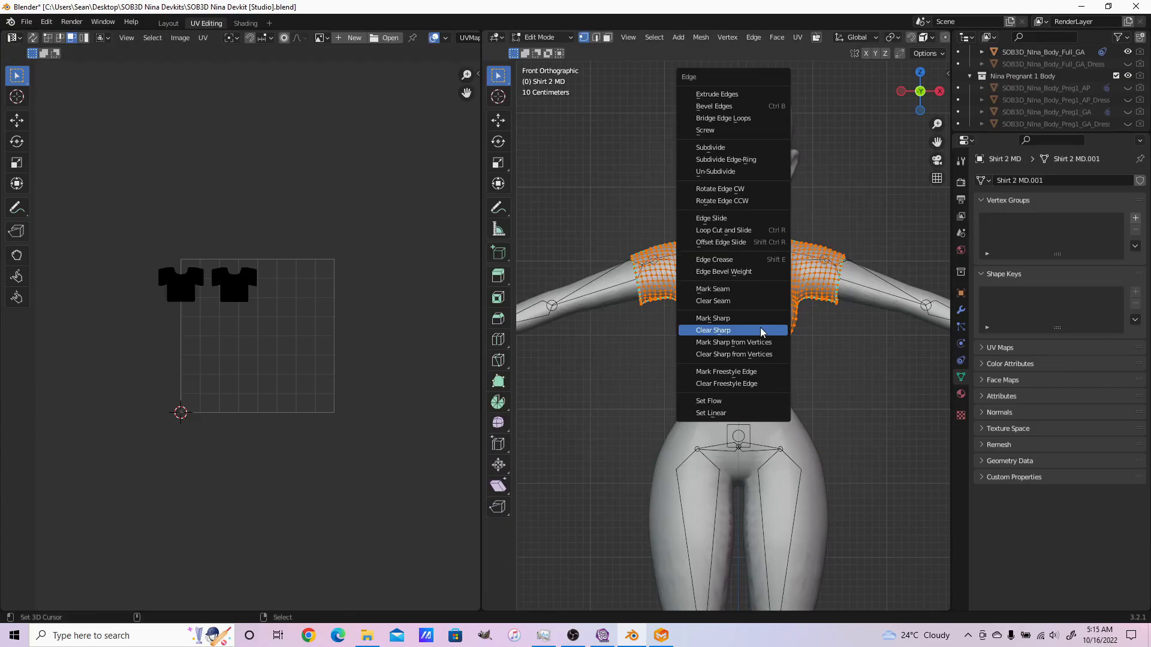
{"action": "left_click", "coordinate": [769, 332]}
{"action": "scroll", "coordinate": [875, 347], "scroll_direction": "up", "scroll_amount": 3}
{"action": "scroll", "coordinate": [875, 348], "scroll_direction": "up", "scroll_amount": 2, "text": "shift"}
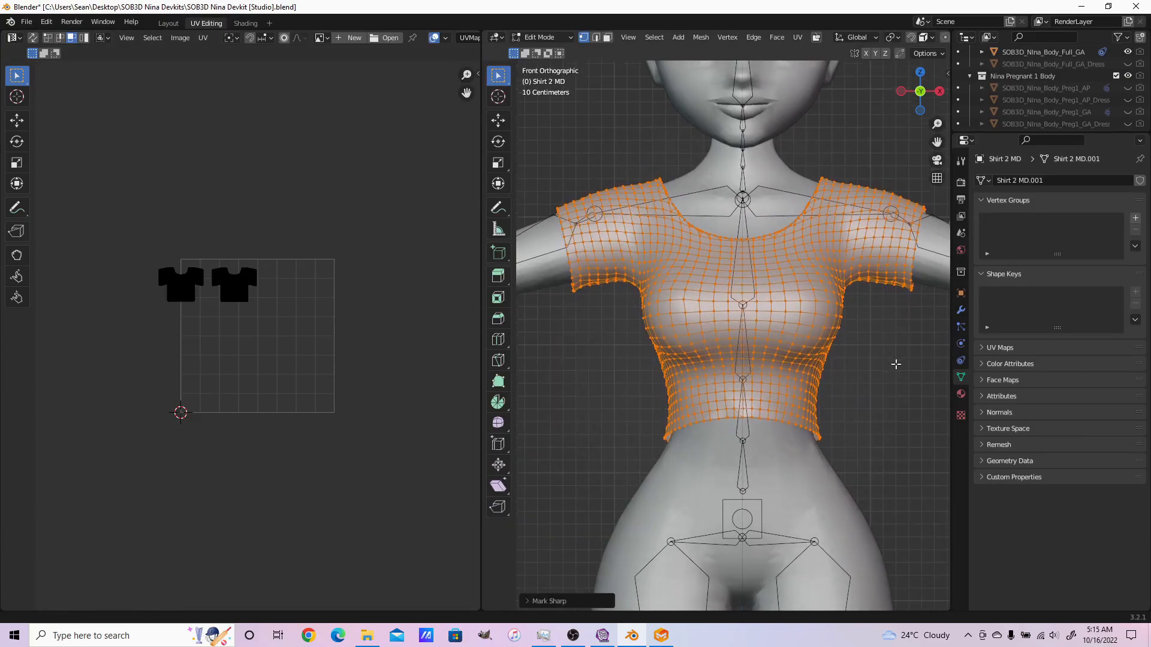
Select only the shirt's linked front panel and inspect where it meets the back panel along both sides
{"action": "key", "text": "alt+a"}
{"action": "key", "text": "l"}
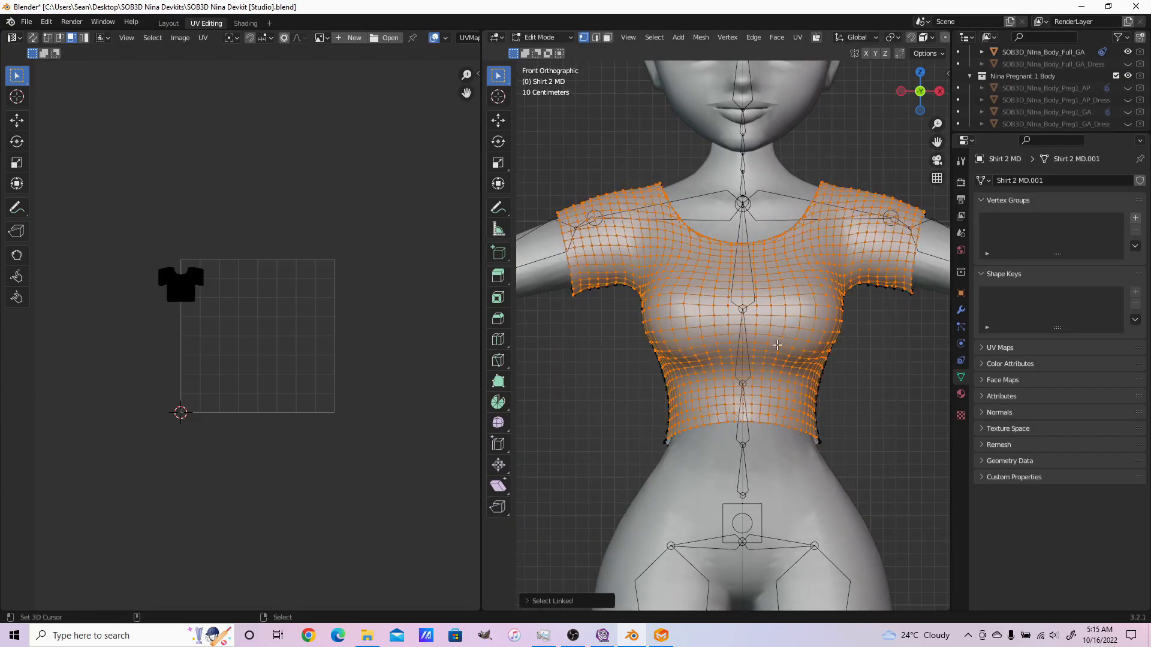
{"action": "key", "text": "KP_3"}
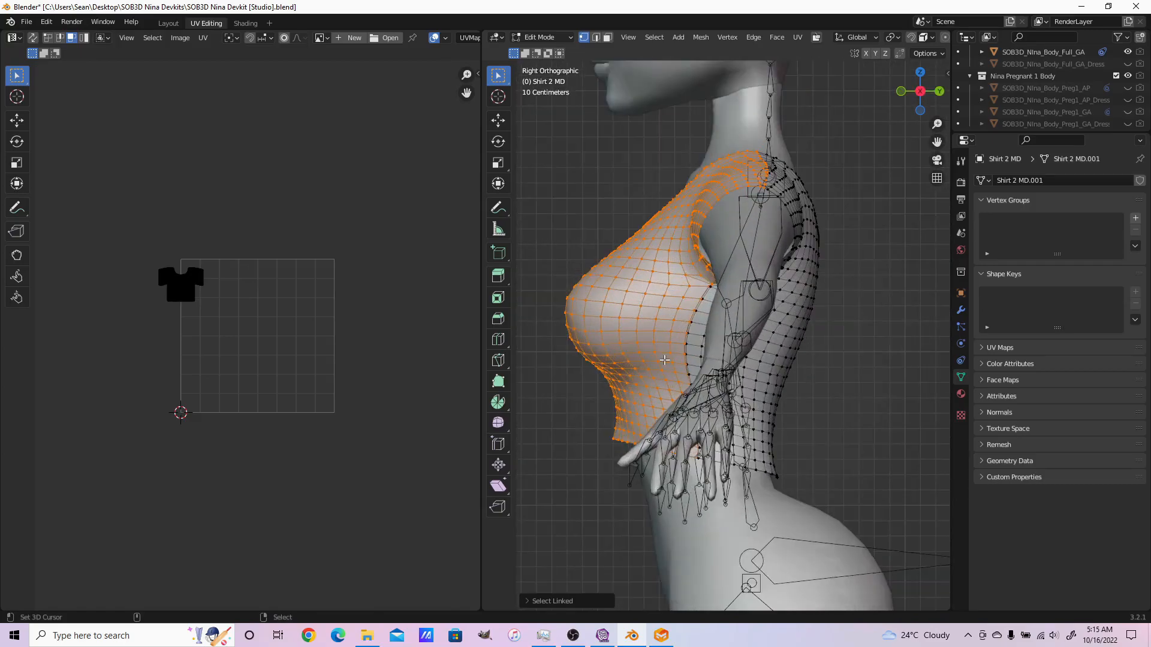
{"action": "scroll", "coordinate": [726, 362], "scroll_direction": "up", "scroll_amount": 5}
{"action": "scroll", "coordinate": [727, 363], "scroll_direction": "down", "scroll_amount": 1}
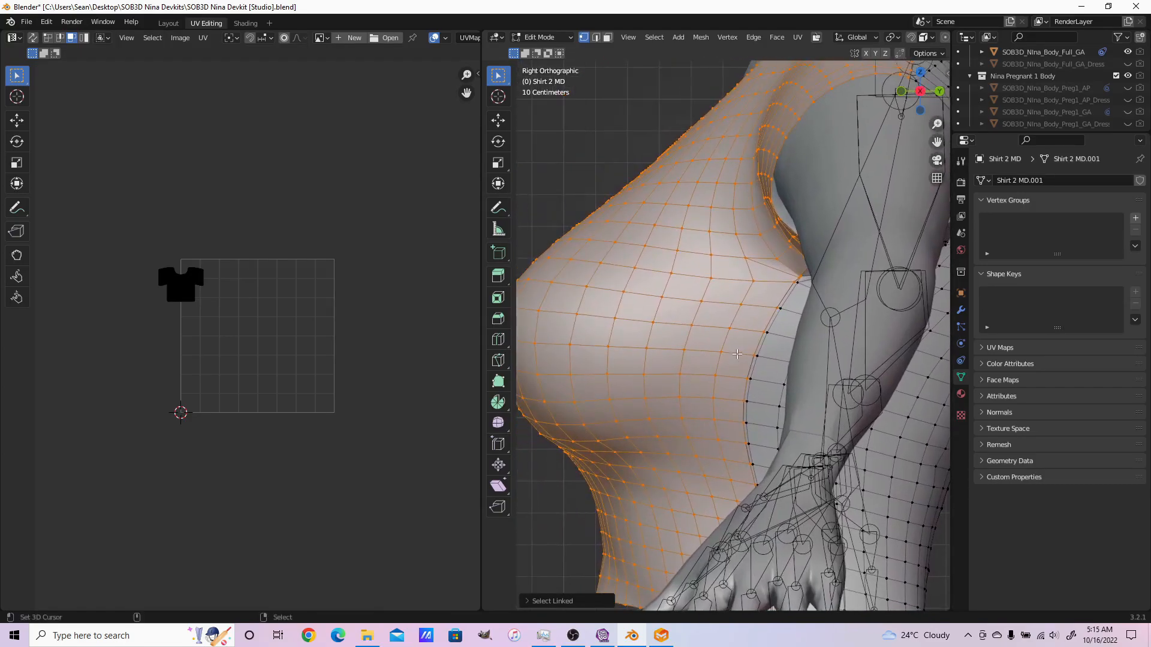
{"action": "scroll", "coordinate": [732, 358], "scroll_direction": "up", "scroll_amount": 2}
{"action": "scroll", "coordinate": [737, 354], "scroll_direction": "down", "scroll_amount": 3}
{"action": "scroll", "coordinate": [737, 354], "scroll_direction": "down", "scroll_amount": 4}
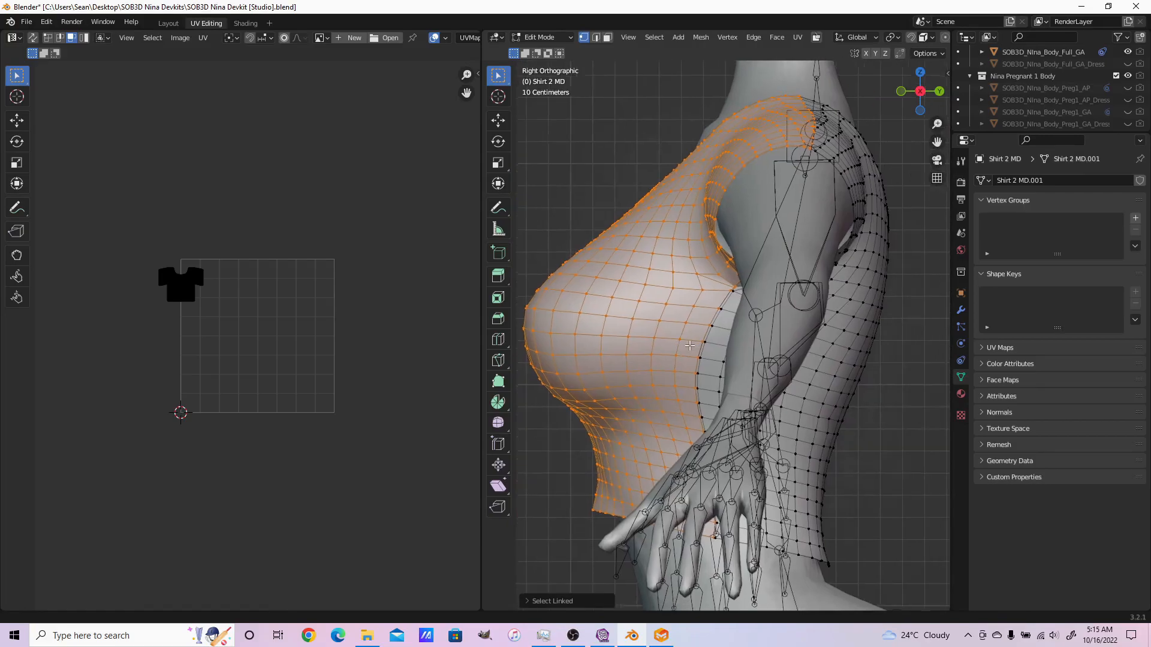
{"action": "middle_click_drag", "start_coordinate": [856, 342], "coordinate": [904, 356]}
{"action": "key", "text": "KP_1"}
{"action": "scroll", "coordinate": [879, 350], "scroll_direction": "up", "scroll_amount": 2}
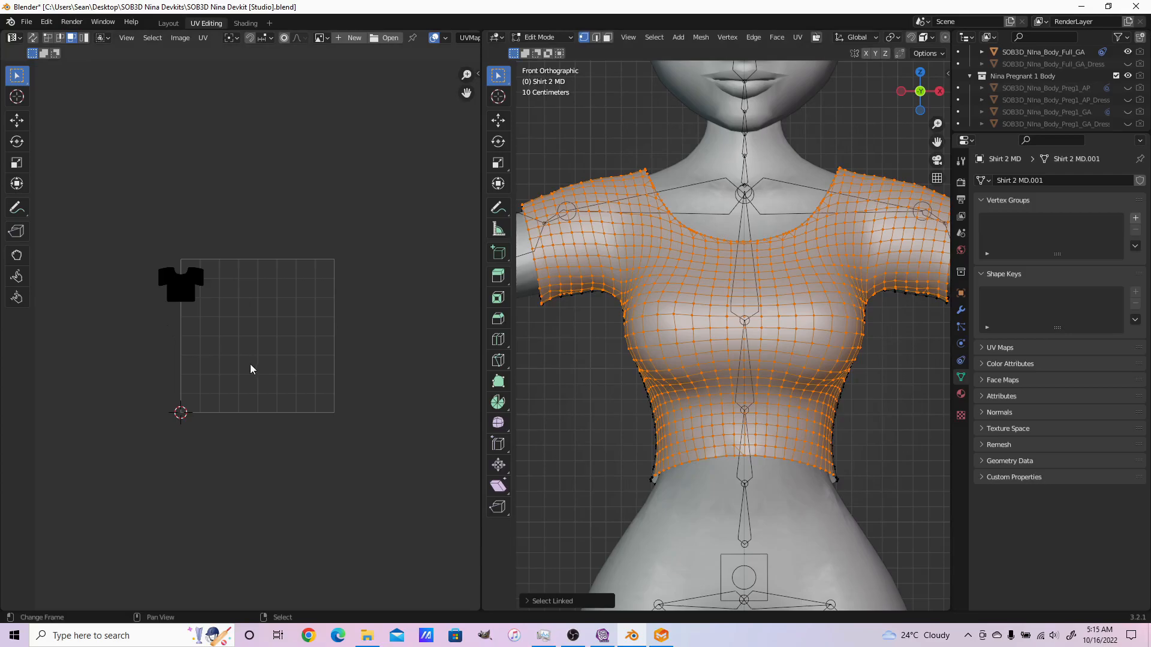
{"action": "middle_click_drag", "start_coordinate": [856, 424], "coordinate": [793, 475]}
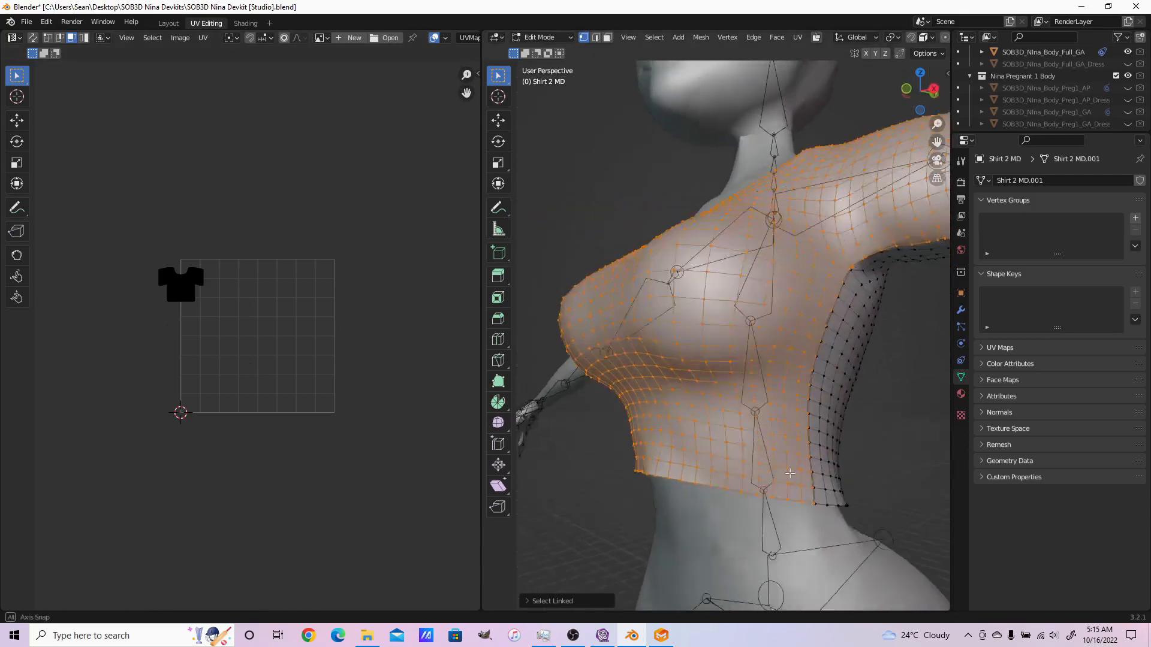
{"action": "scroll", "coordinate": [793, 475], "scroll_direction": "up", "scroll_amount": 4}
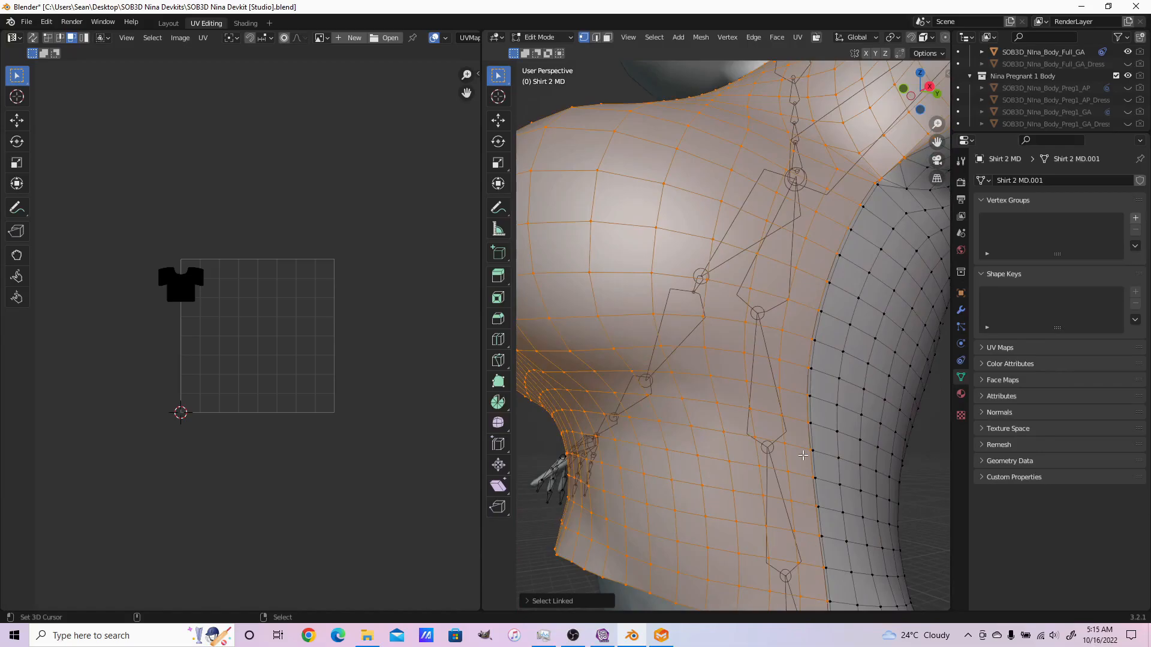
{"action": "scroll", "coordinate": [691, 406], "scroll_direction": "down", "scroll_amount": 4}
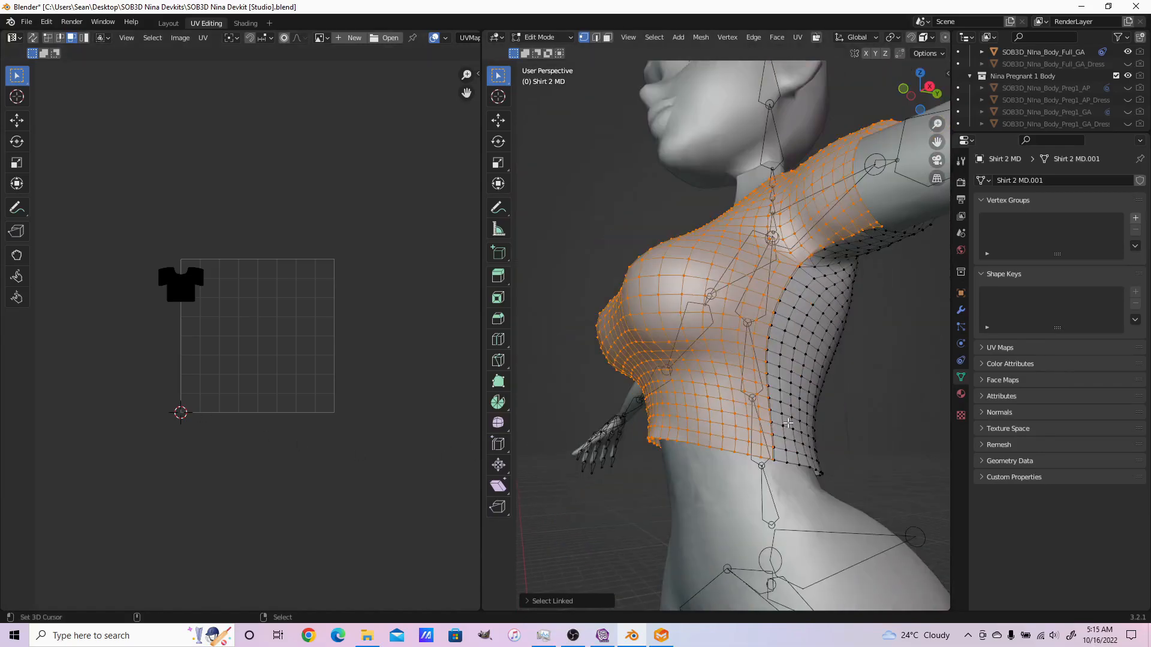
{"action": "key", "text": "KP_1"}
{"action": "scroll", "coordinate": [779, 423], "scroll_direction": "up", "scroll_amount": 3}
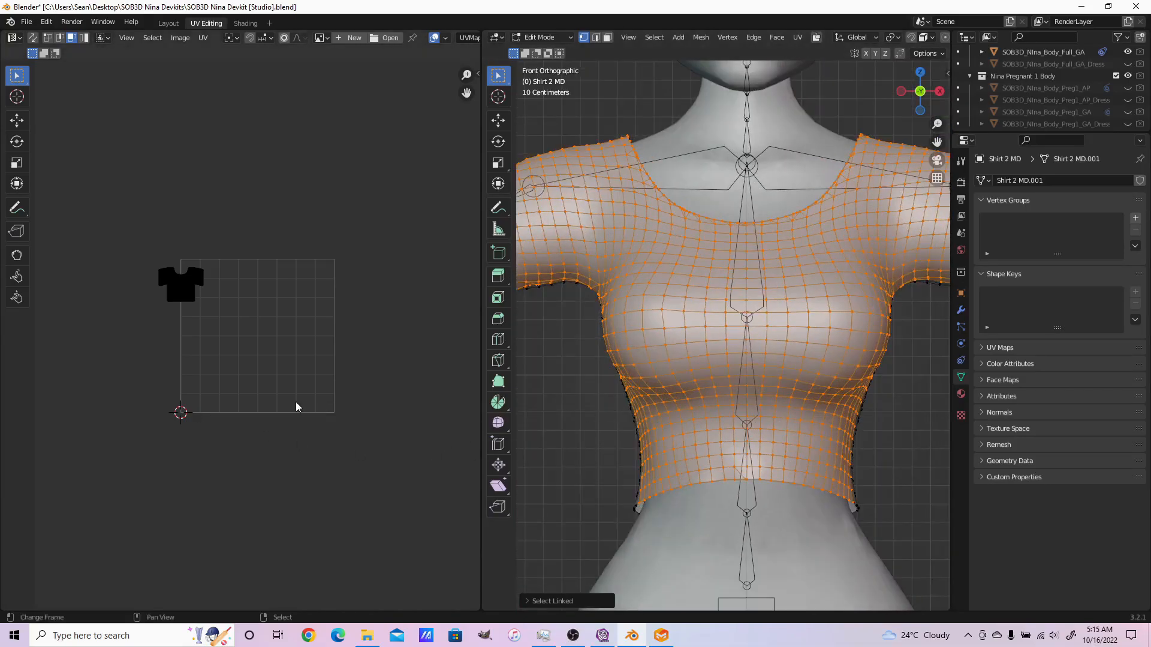
Enlarge the front panel's whole UV island and move it toward the middle of the UV square
{"action": "key", "text": "a"}
{"action": "scroll", "coordinate": [275, 384], "scroll_direction": "up", "scroll_amount": 2}
{"action": "key", "text": "s"}
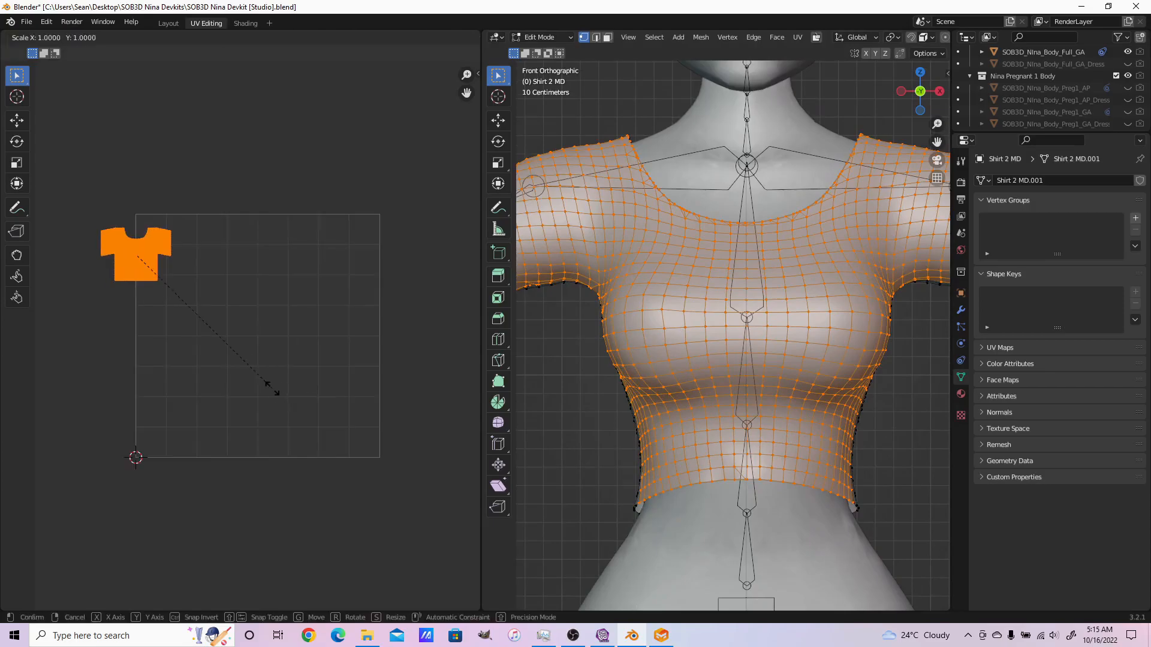
{"action": "left_click", "coordinate": [64, 424]}
{"action": "key", "text": "g"}
{"action": "left_click", "coordinate": [327, 497]}
{"action": "key", "text": "s"}
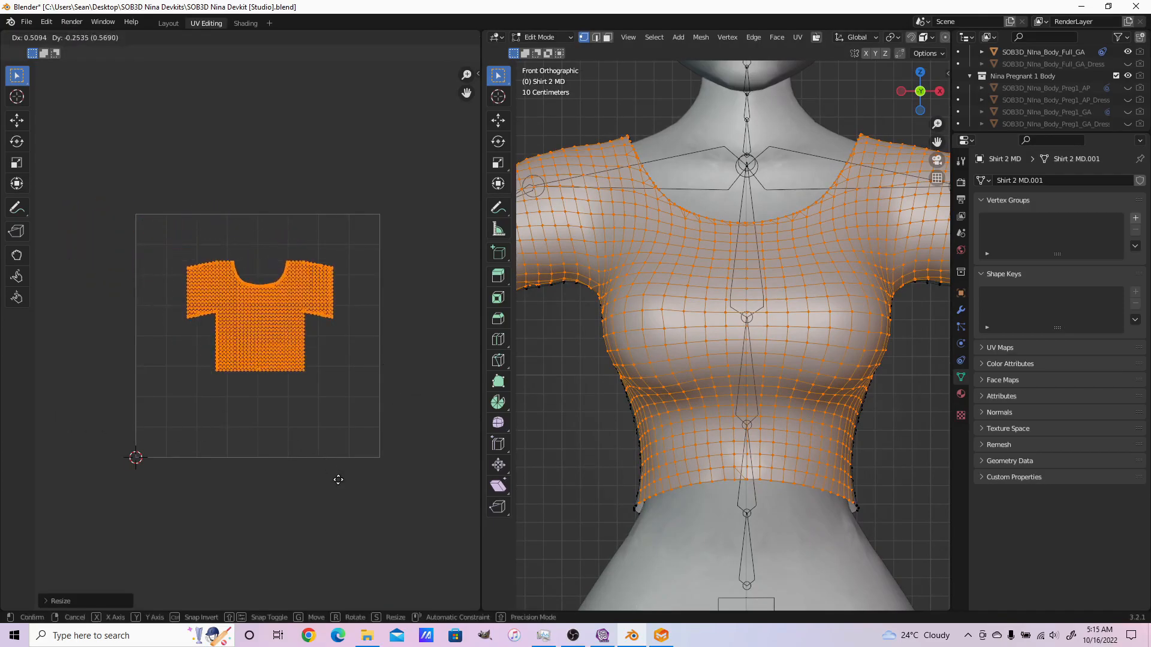
{"action": "left_click", "coordinate": [416, 503]}
{"action": "key", "text": "s"}
{"action": "right_click", "coordinate": [447, 530]}
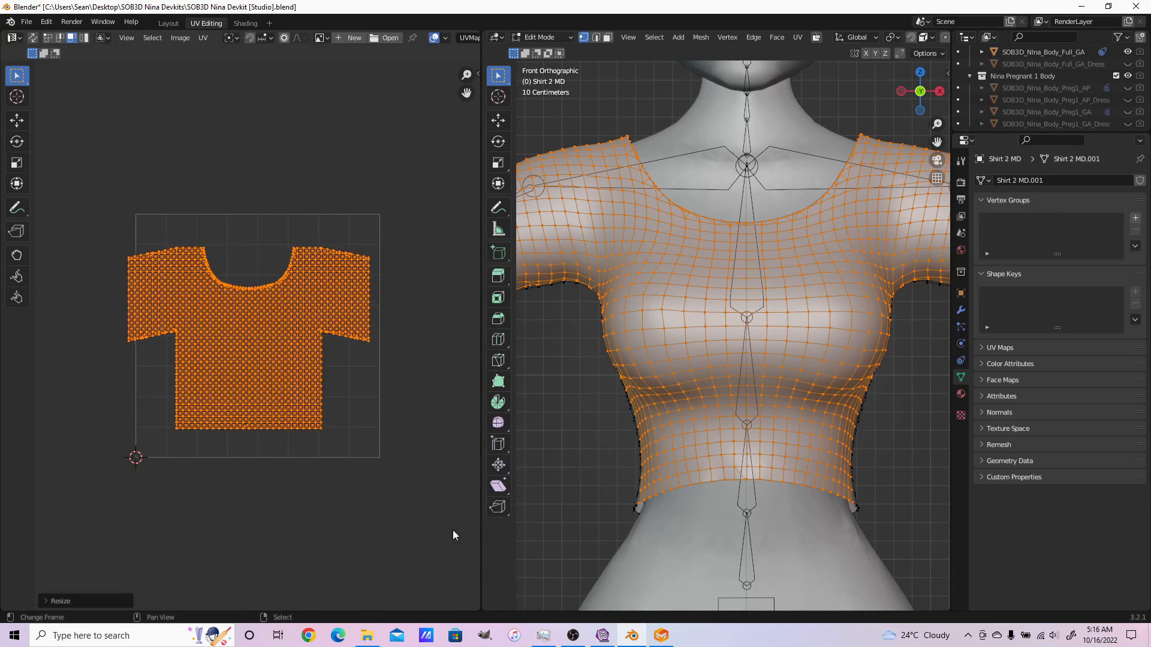
Shift the front panel's UV island along X to center it and enable Constrain to Image Bounds
{"action": "key", "text": "g"}
{"action": "key", "text": "x"}
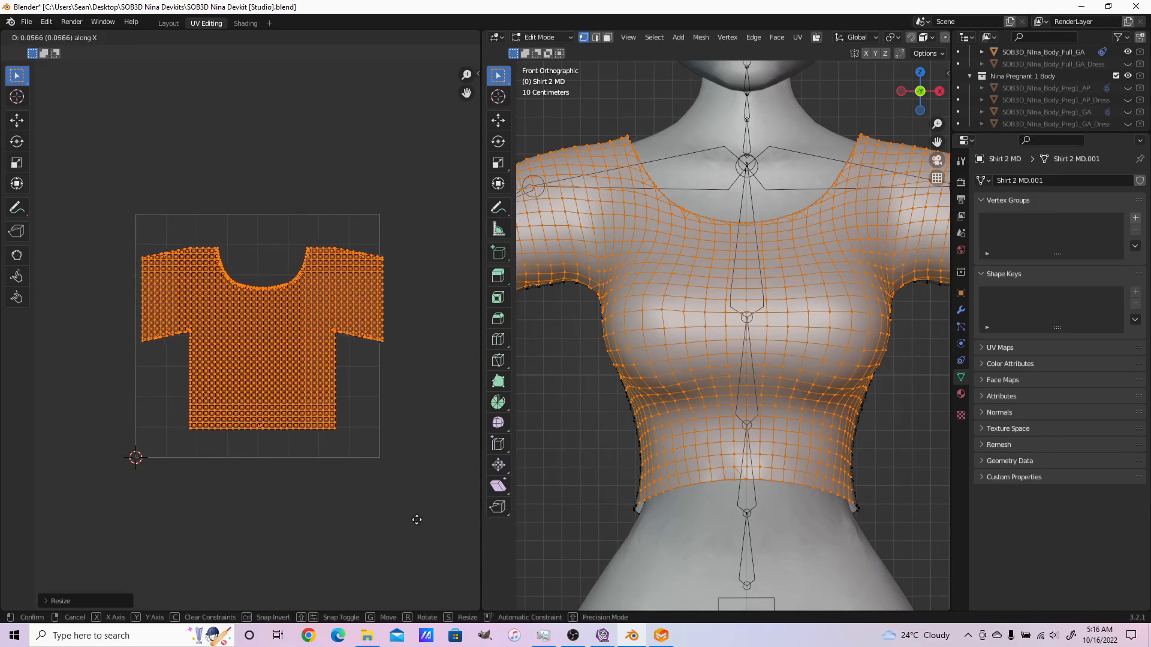
{"action": "left_click", "coordinate": [419, 523]}
{"action": "left_click", "coordinate": [205, 38]}
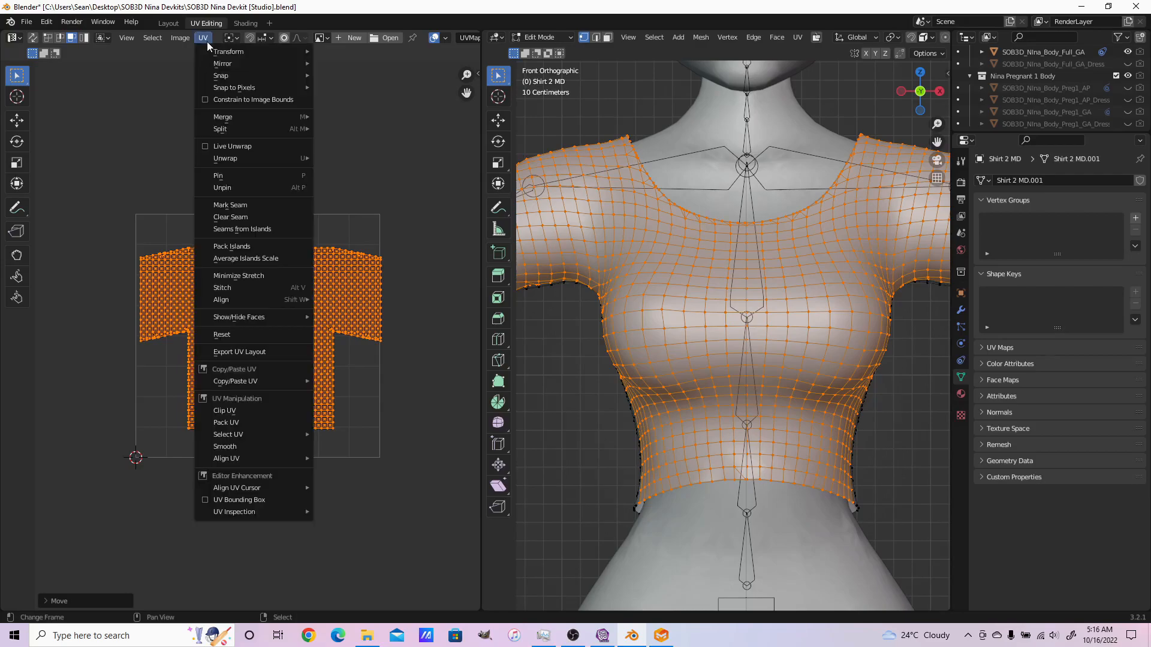
{"action": "left_click", "coordinate": [253, 99]}
Stretch the front panel's UV island vertically by about 1.2, narrow it slightly along X and center it inside the UV square
{"action": "key", "text": "s"}
{"action": "key", "text": "y"}
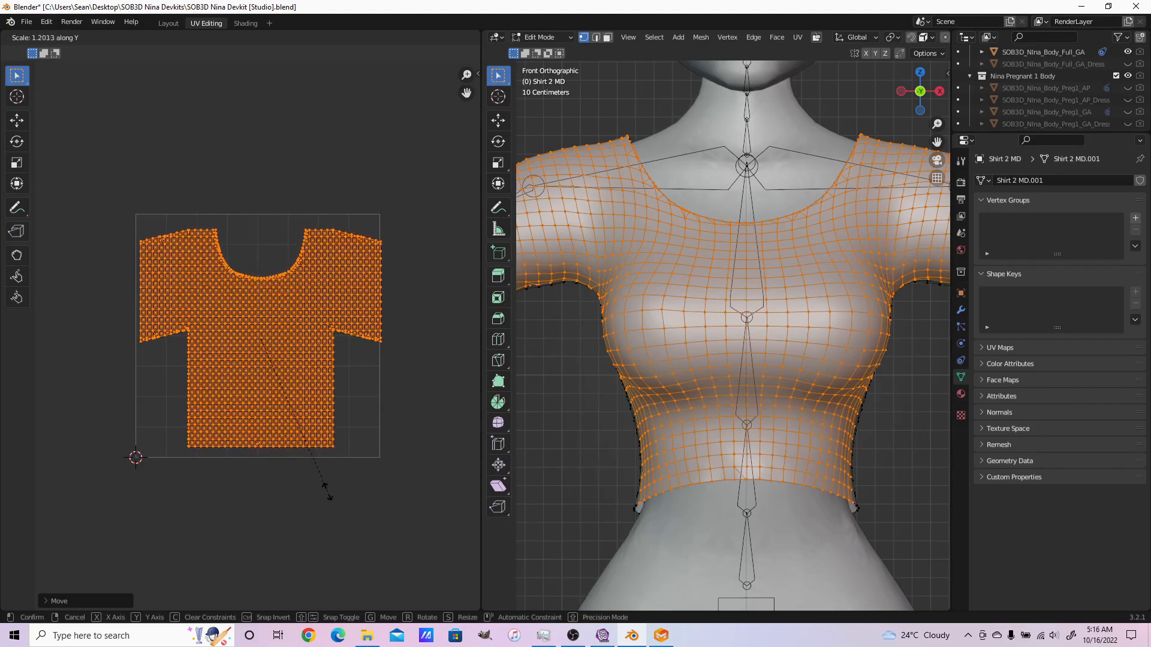
{"action": "left_click", "coordinate": [326, 488]}
{"action": "key", "text": "s"}
{"action": "key", "text": "x"}
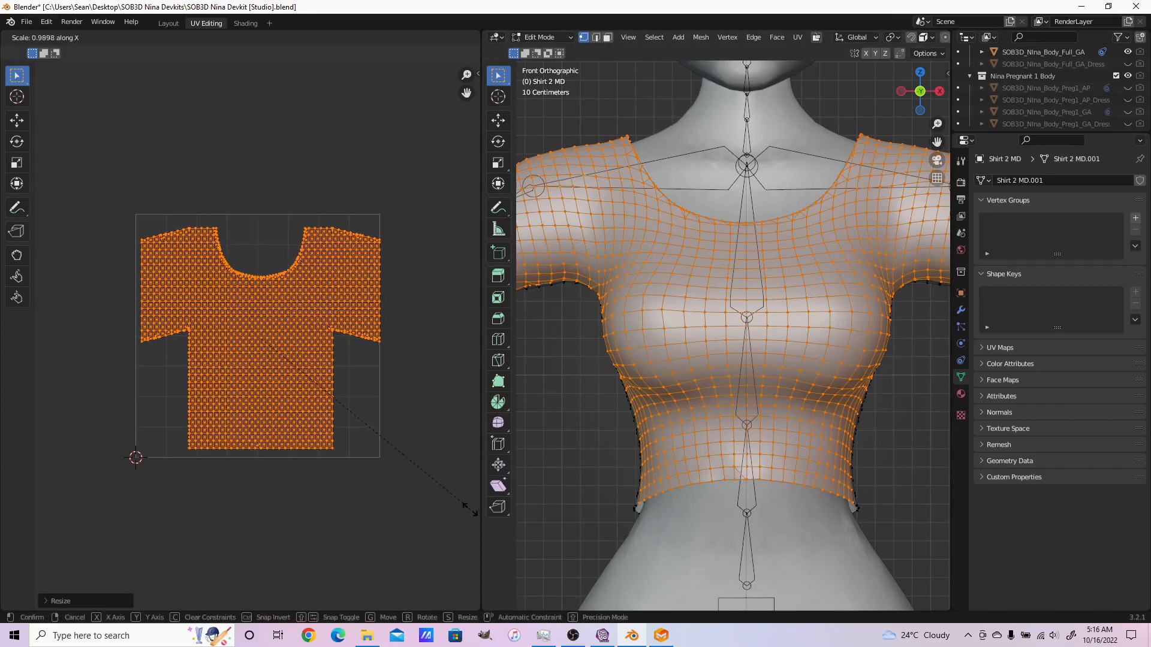
{"action": "left_click", "coordinate": [465, 507]}
{"action": "key", "text": "g"}
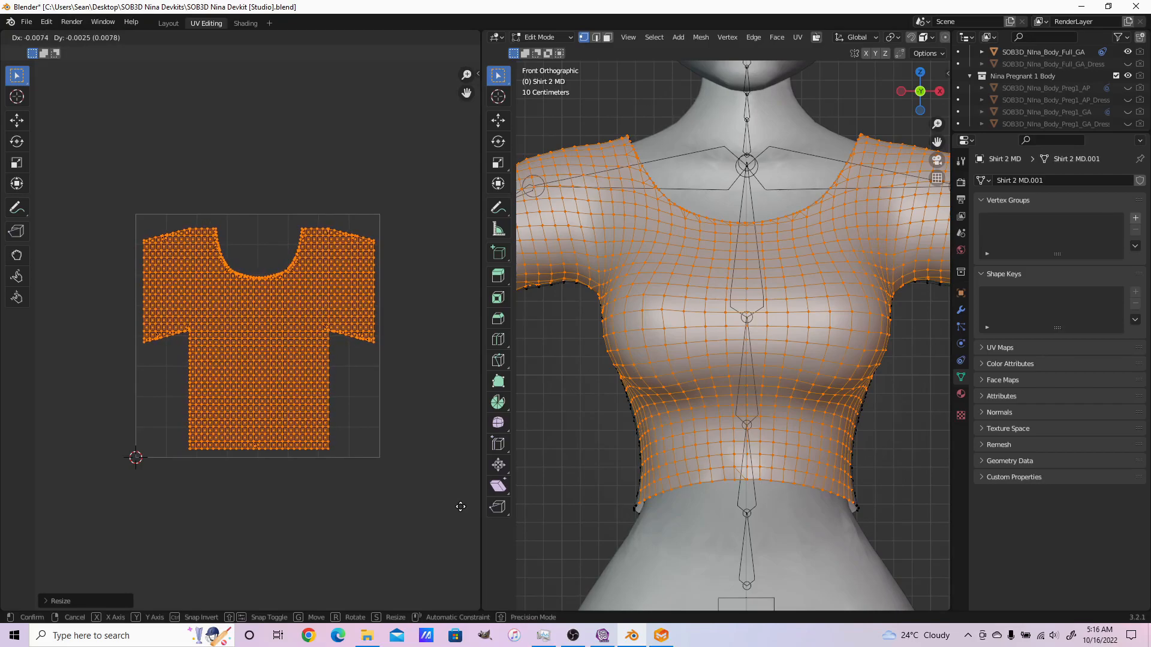
{"action": "left_click", "coordinate": [460, 507]}
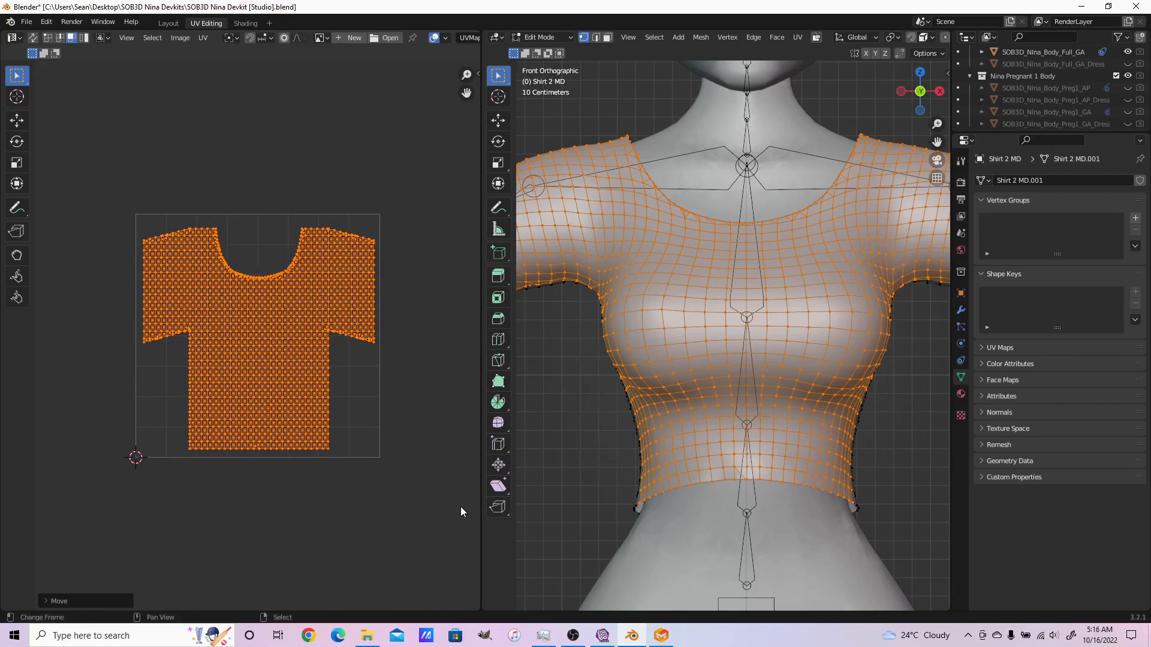
{"action": "left_click", "coordinate": [293, 387]}
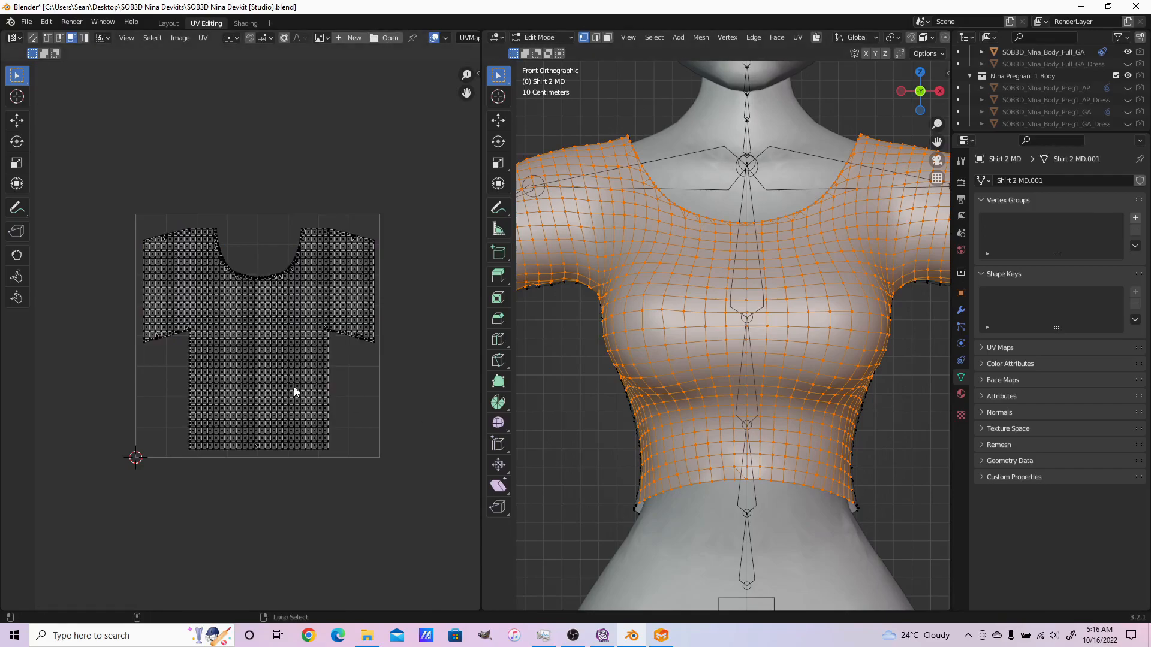
Select only the shirt's linked back panel on the mesh and all of its UVs
{"action": "scroll", "coordinate": [640, 408], "scroll_direction": "down", "scroll_amount": 2}
{"action": "key", "text": "ctrl+KP_1"}
{"action": "key", "text": "alt+a"}
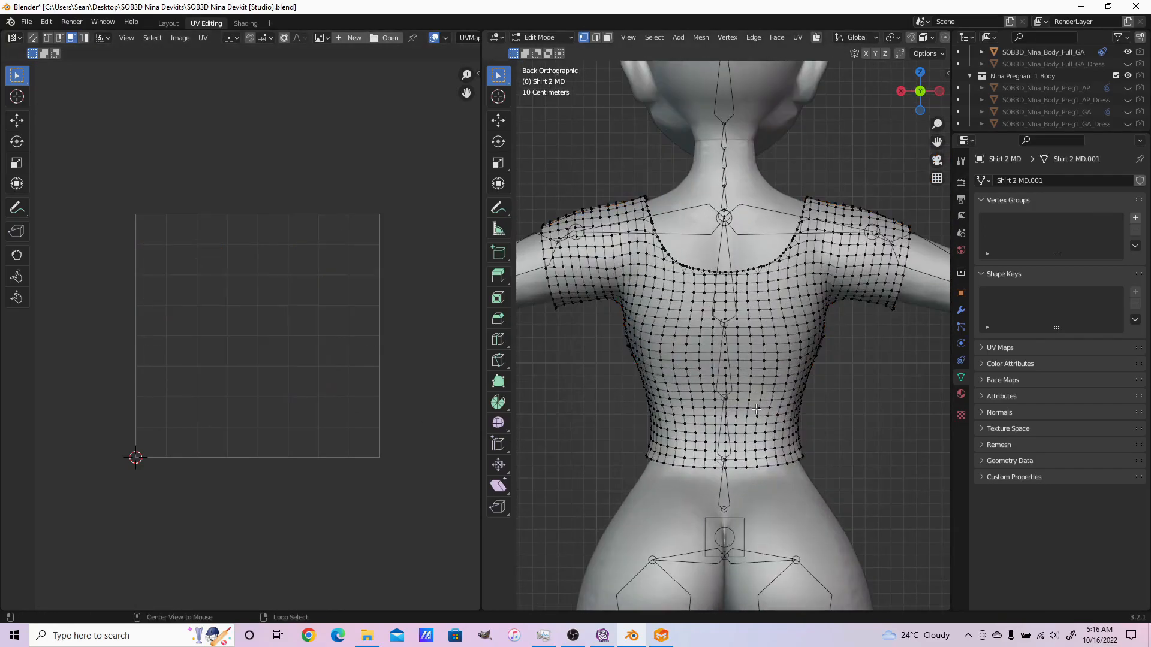
{"action": "key", "text": "ctrl+l"}
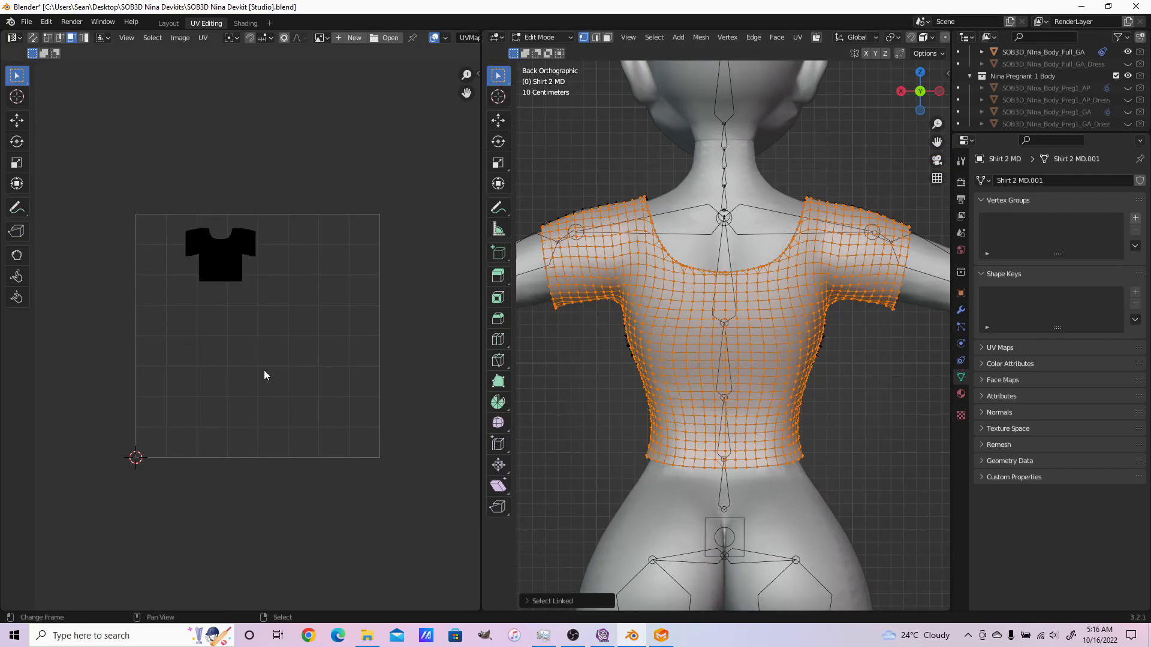
{"action": "key", "text": "a"}
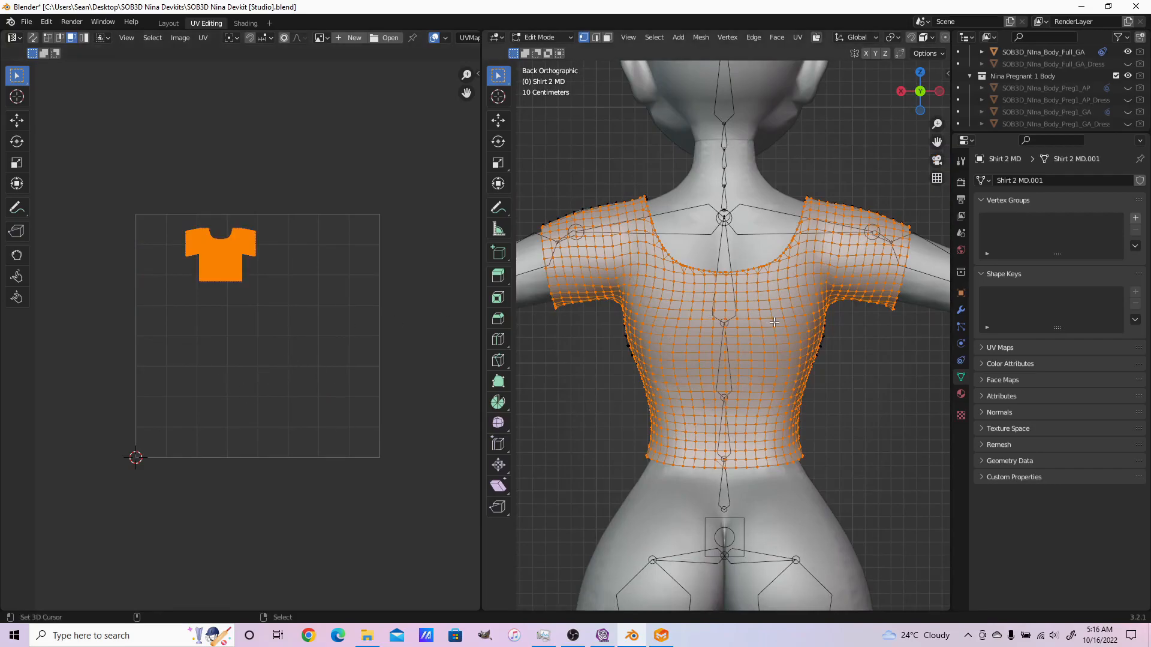
{"action": "middle_click_drag", "start_coordinate": [591, 70], "coordinate": [655, 298]}
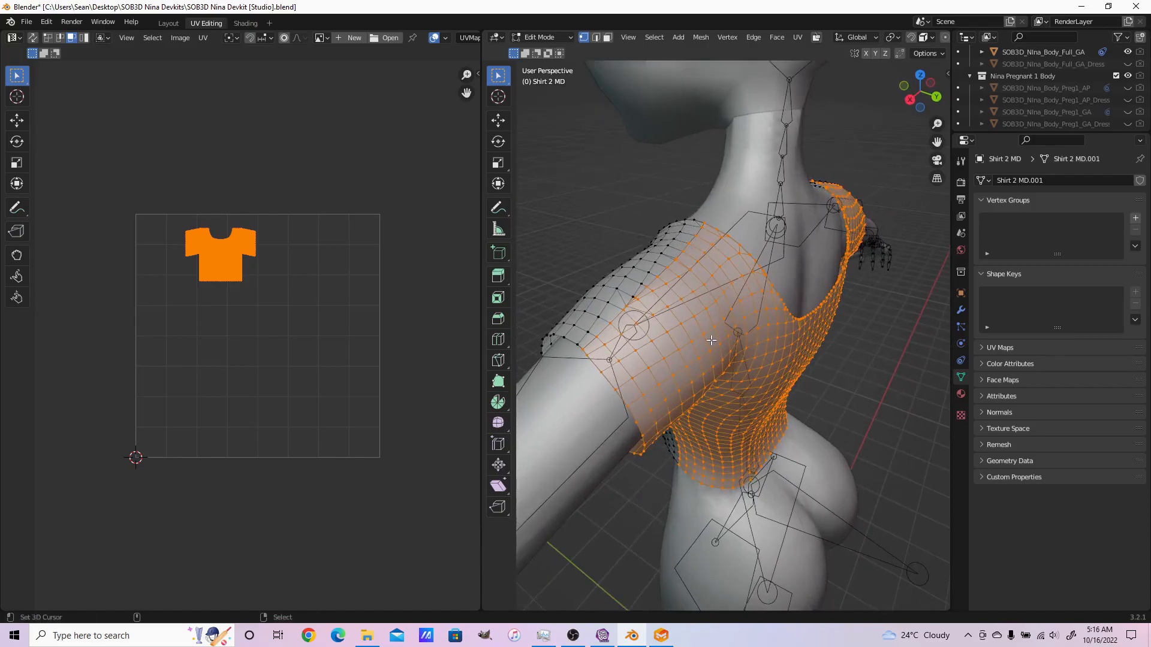
Enlarge the back panel's UV island, move it toward the middle of the UV square and stretch it along Y
{"action": "key", "text": "s"}
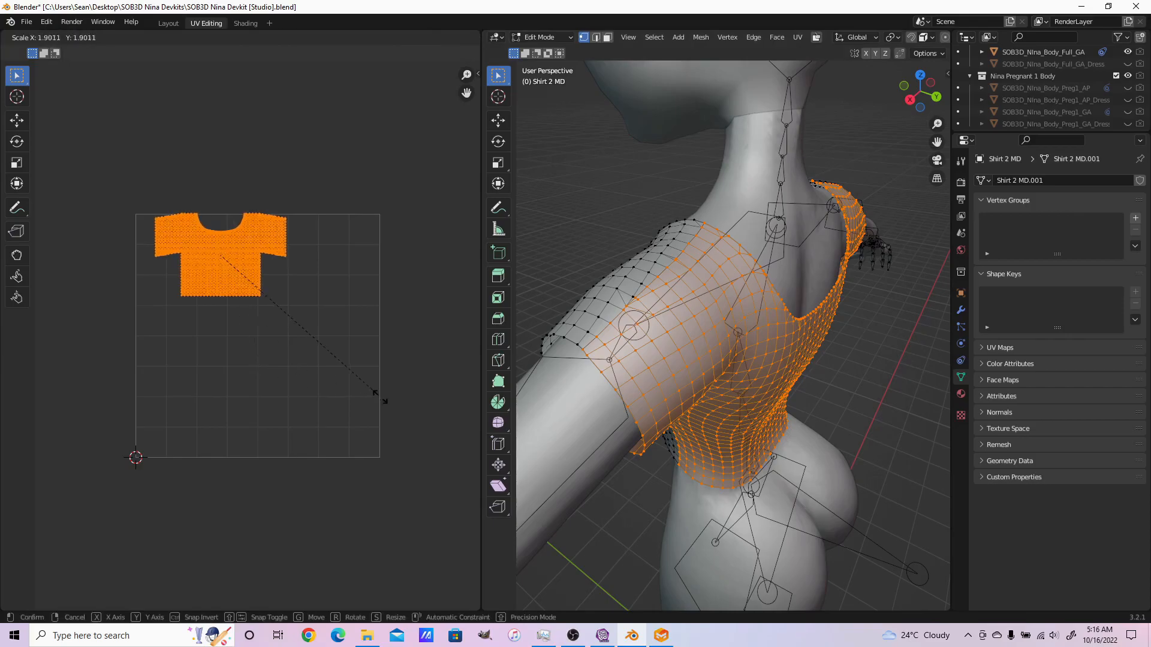
{"action": "left_click", "coordinate": [381, 404]}
{"action": "key", "text": "g"}
{"action": "left_click", "coordinate": [366, 436]}
{"action": "key", "text": "s"}
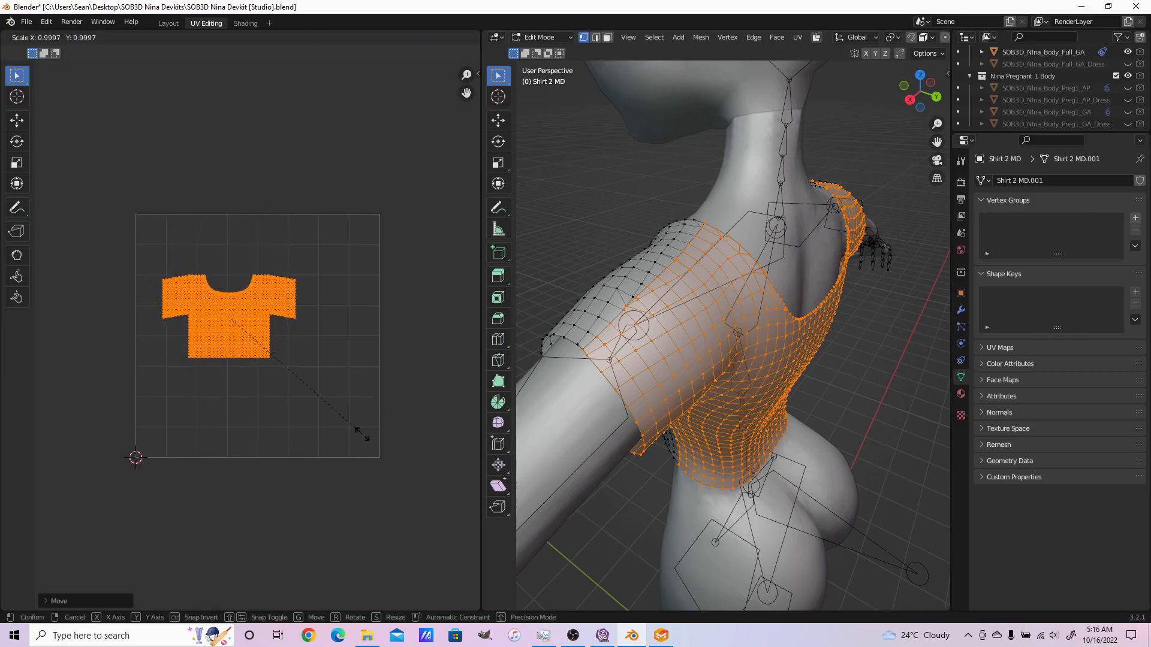
{"action": "left_click", "coordinate": [414, 488]}
{"action": "key", "text": "g"}
{"action": "left_click", "coordinate": [418, 470]}
{"action": "key", "text": "s"}
{"action": "key", "text": "y"}
{"action": "left_click", "coordinate": [424, 590]}
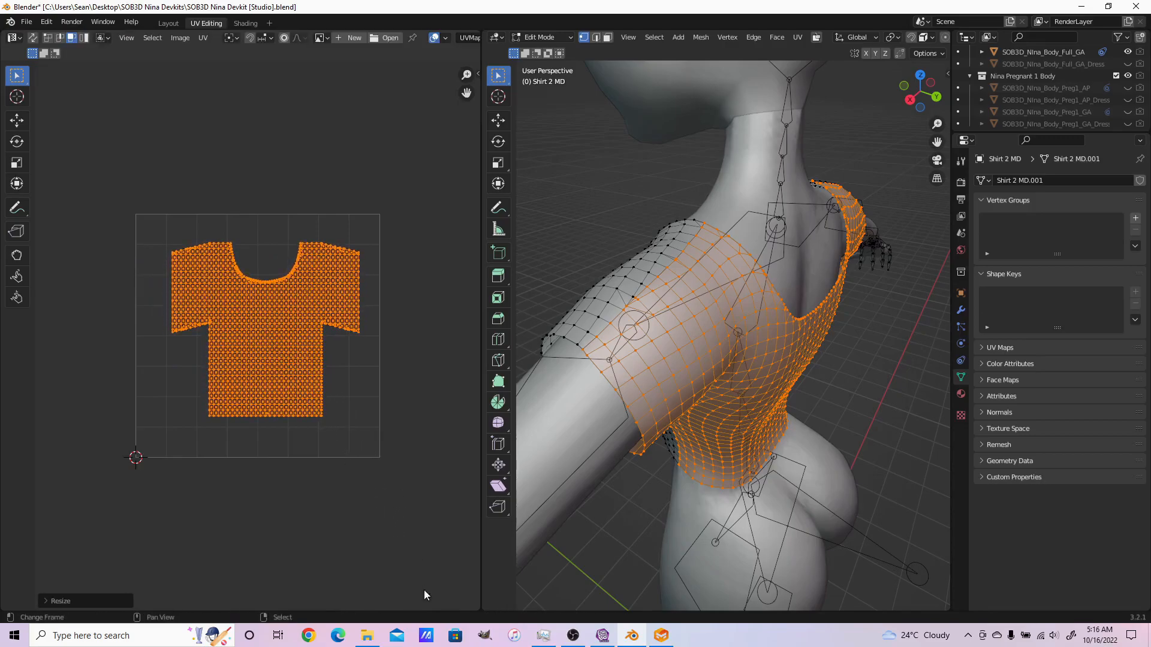
Scale up the back panel's UV island further, widen it along X and center it horizontally in the UV square
{"action": "key", "text": "s"}
{"action": "left_click", "coordinate": [396, 566]}
{"action": "key", "text": "g"}
{"action": "left_click", "coordinate": [384, 566]}
{"action": "key", "text": "s"}
{"action": "key", "text": "x"}
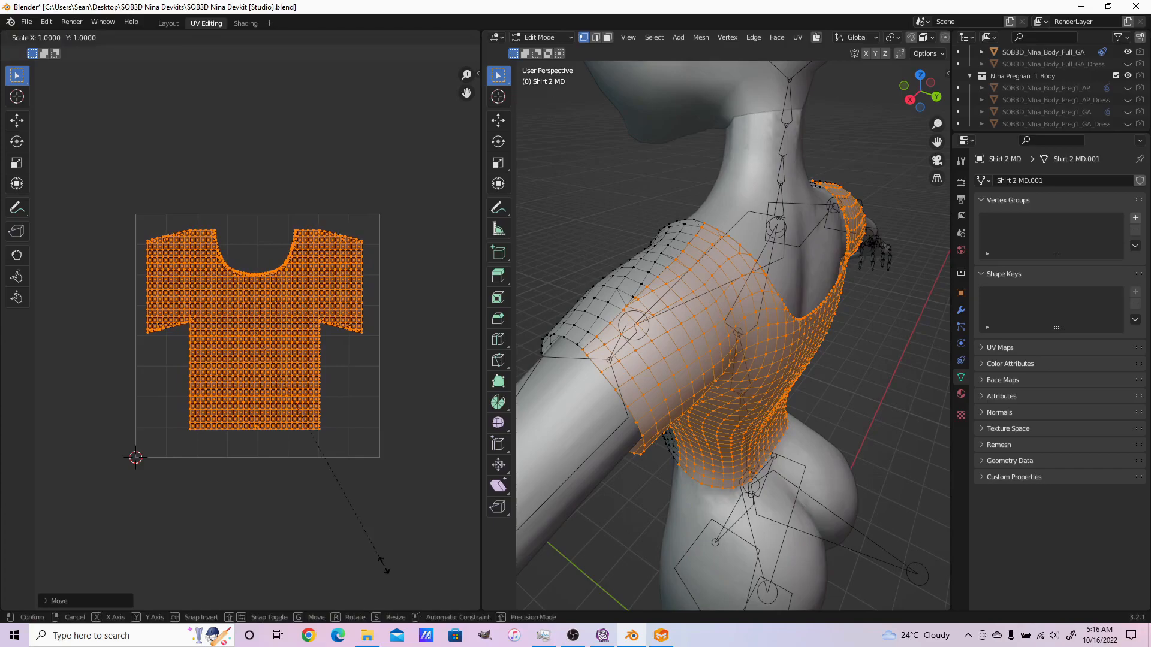
{"action": "left_click", "coordinate": [405, 574]}
{"action": "key", "text": "g"}
{"action": "key", "text": "x"}
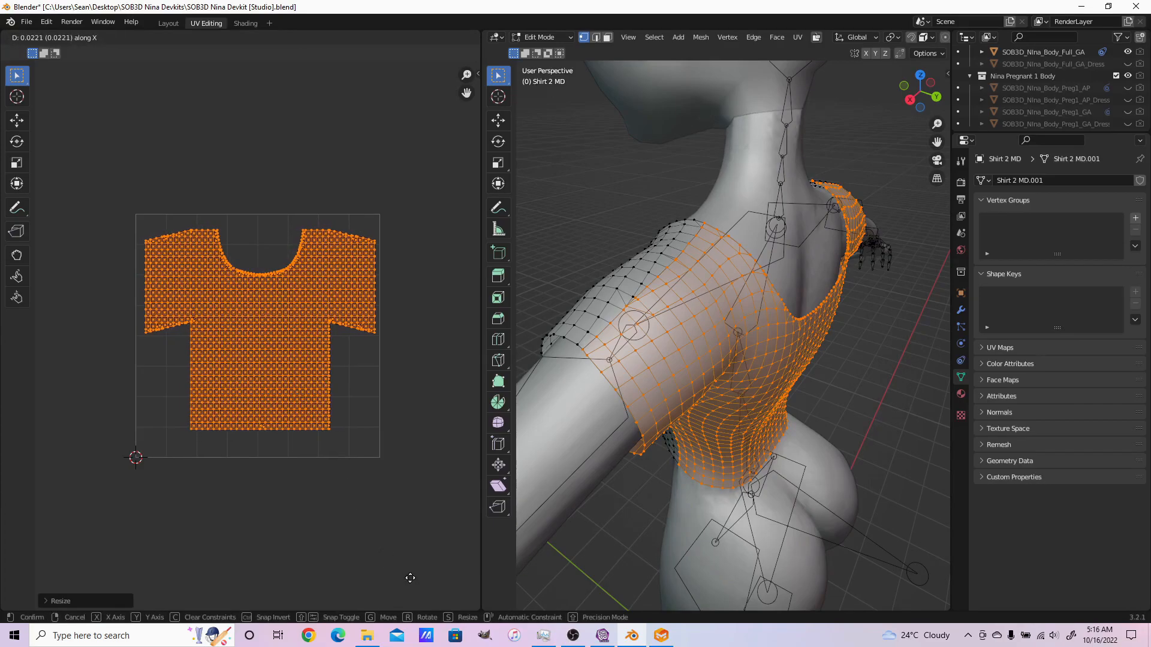
{"action": "left_click", "coordinate": [406, 582]}
Stretch the back panel's UV island along Y, then resize and reposition it to nearly fill the UV square
{"action": "key", "text": "s"}
{"action": "key", "text": "y"}
{"action": "left_click", "coordinate": [410, 604]}
{"action": "key", "text": "g"}
{"action": "key", "text": "y"}
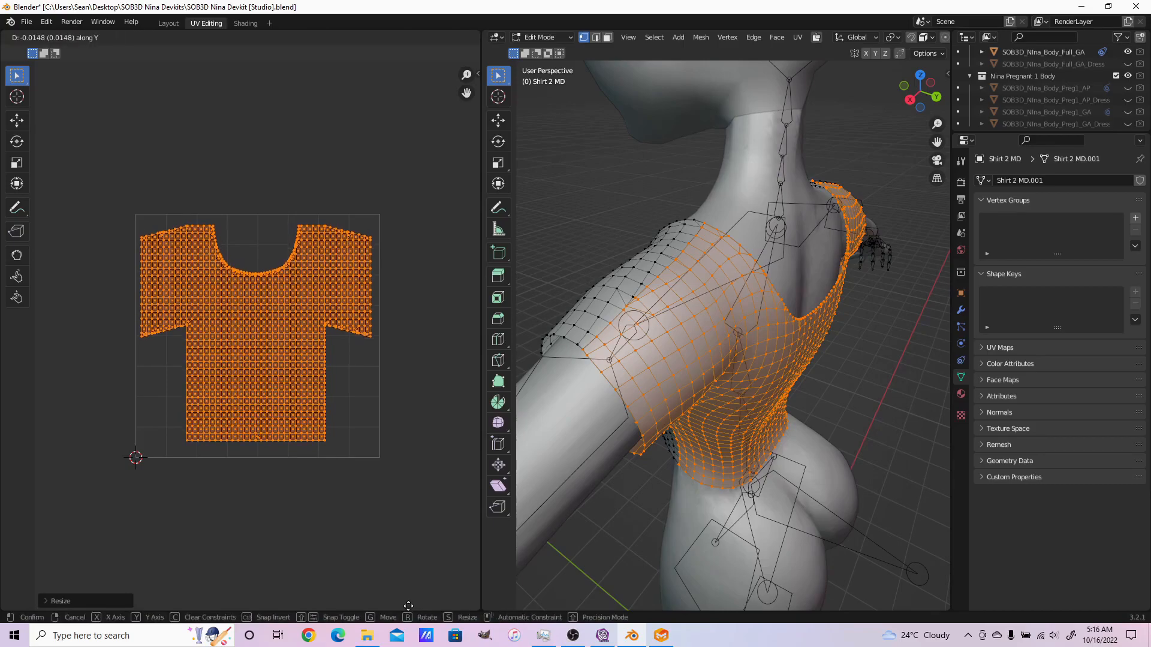
{"action": "left_click", "coordinate": [408, 610]}
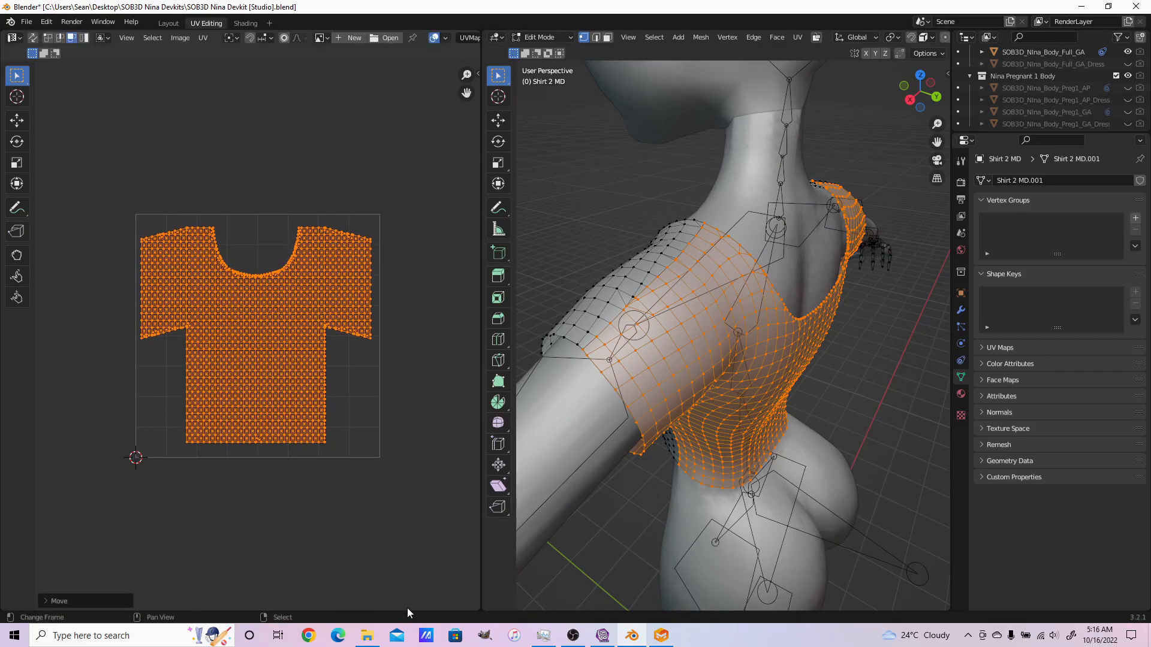
{"action": "key", "text": "s"}
{"action": "left_click", "coordinate": [403, 517]}
{"action": "key", "text": "g"}
{"action": "left_click", "coordinate": [404, 518]}
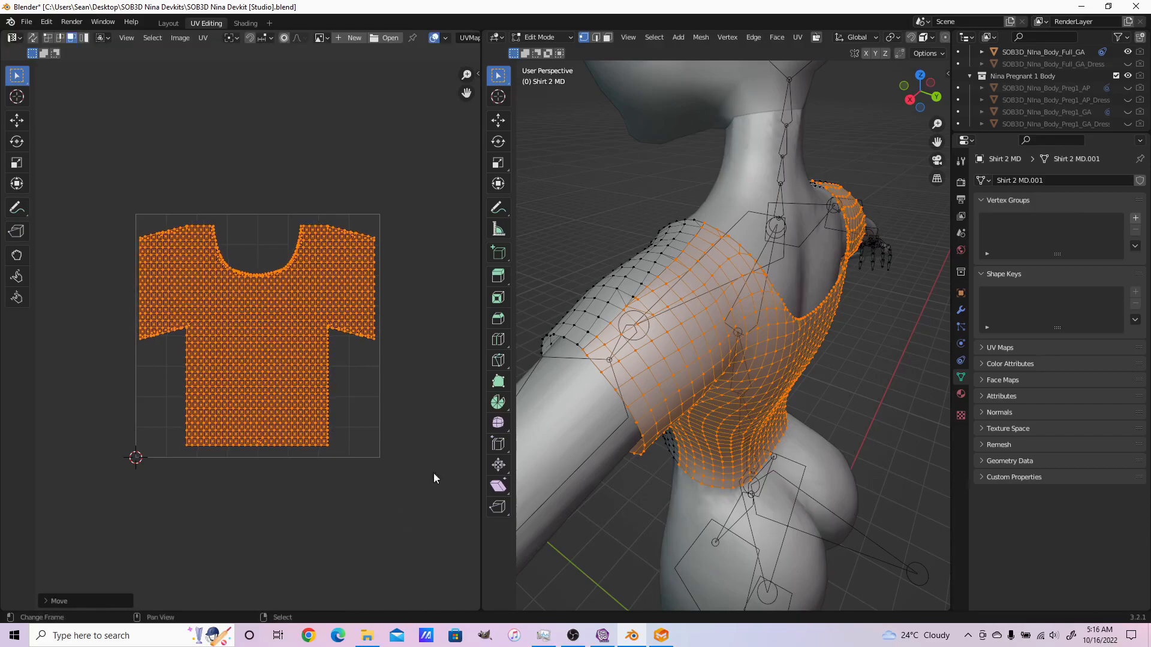
Select the entire shirt mesh in front view to show both panels' UV islands overlaid
{"action": "key", "text": "alt+a"}
{"action": "key", "text": "KP_1"}
{"action": "scroll", "coordinate": [754, 372], "scroll_direction": "up", "scroll_amount": 2}
{"action": "scroll", "coordinate": [752, 372], "scroll_direction": "down", "scroll_amount": 3}
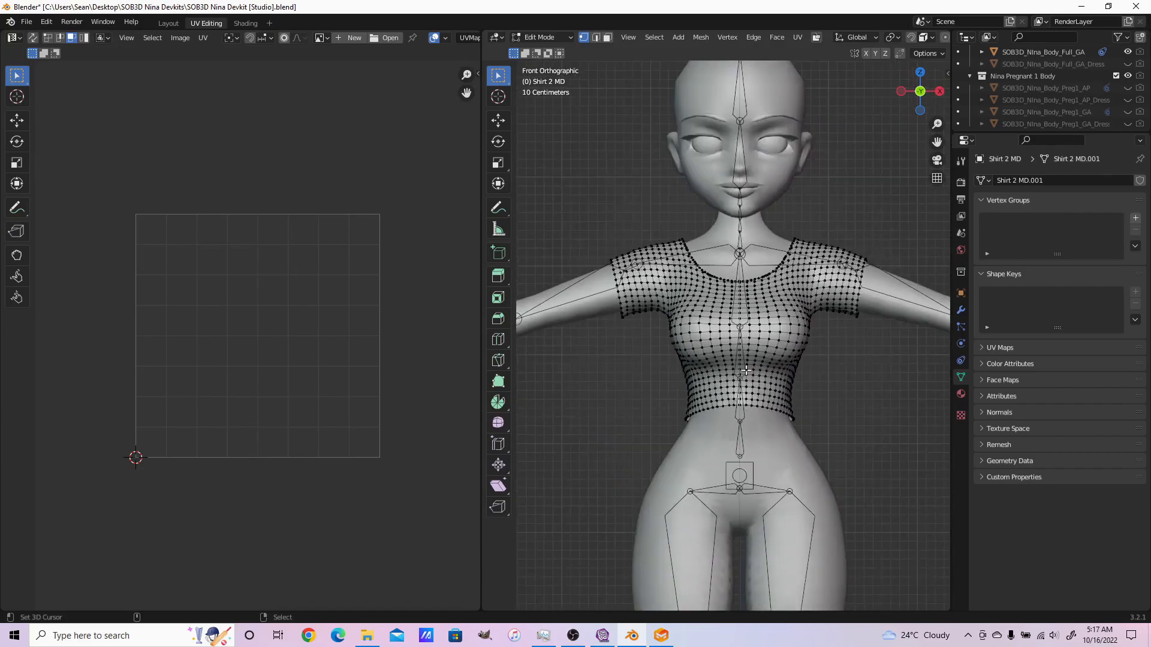
{"action": "key", "text": "a"}
{"action": "key", "text": "alt+a"}
{"action": "key", "text": "a"}
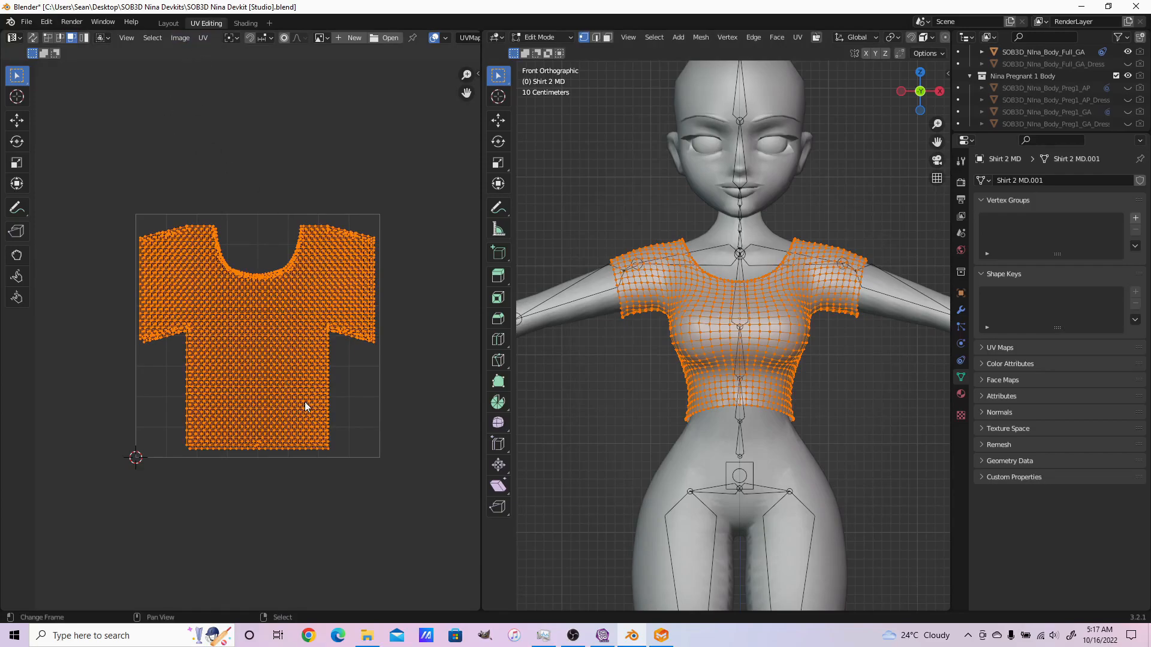
{"action": "scroll", "coordinate": [305, 406], "scroll_direction": "up", "scroll_amount": 1}
{"action": "left_click", "coordinate": [347, 421]}
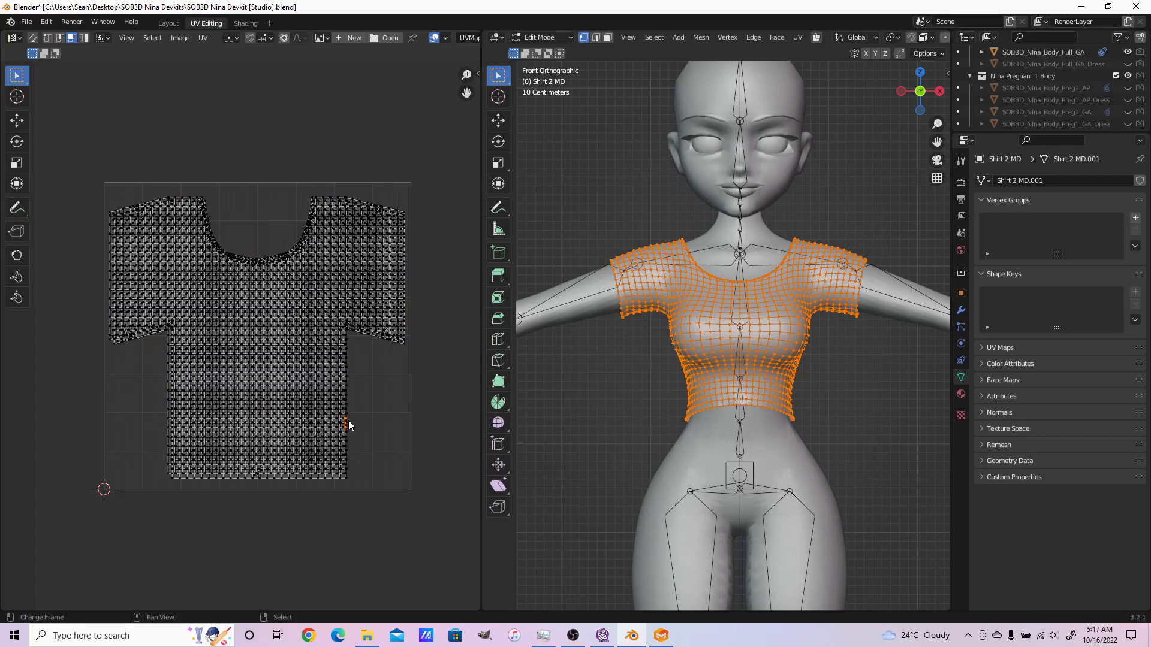
{"action": "scroll", "coordinate": [288, 365], "scroll_direction": "up", "scroll_amount": 1}
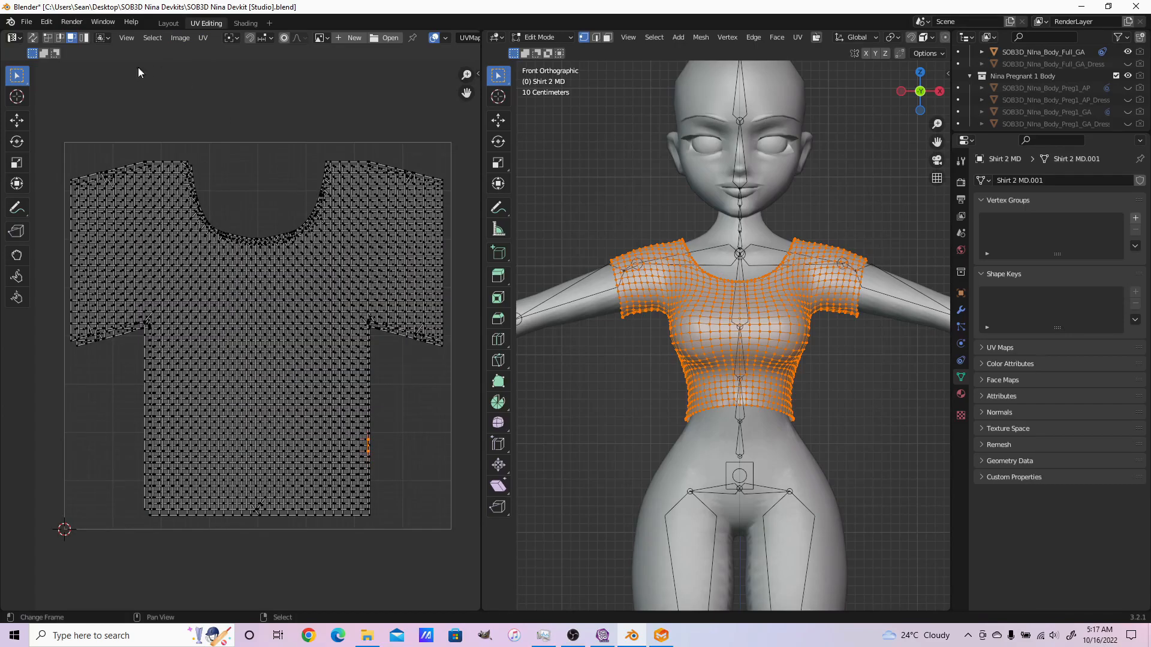
{"action": "left_click", "coordinate": [82, 38]}
{"action": "left_click", "coordinate": [320, 324]}
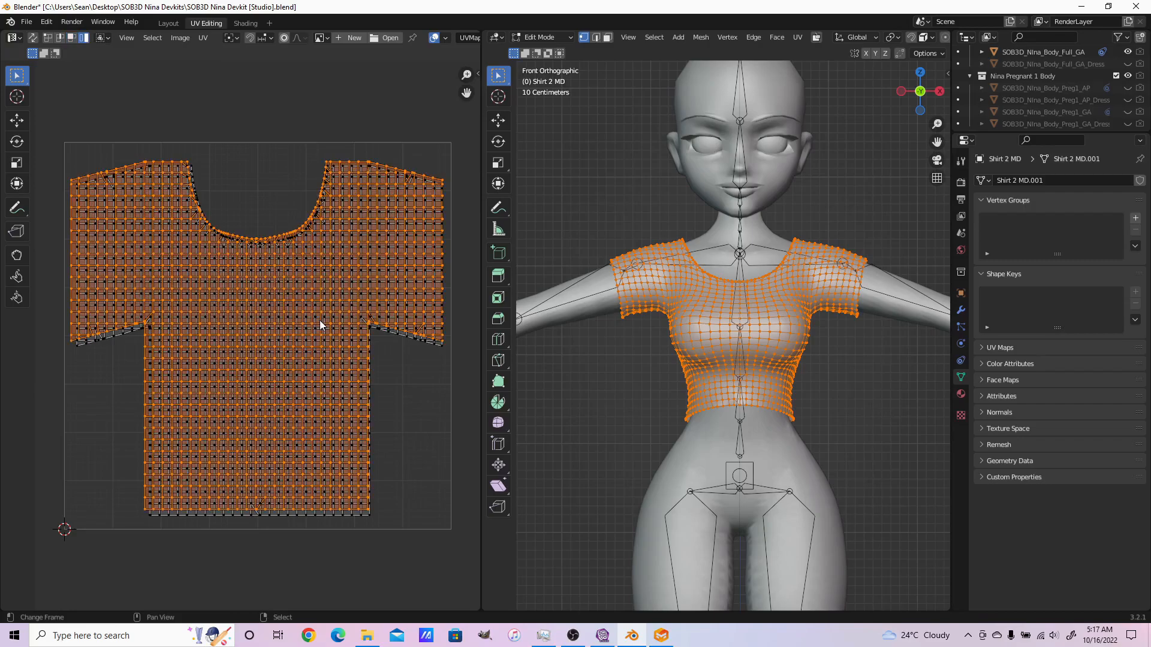
{"action": "key", "text": "ctrl+z"}
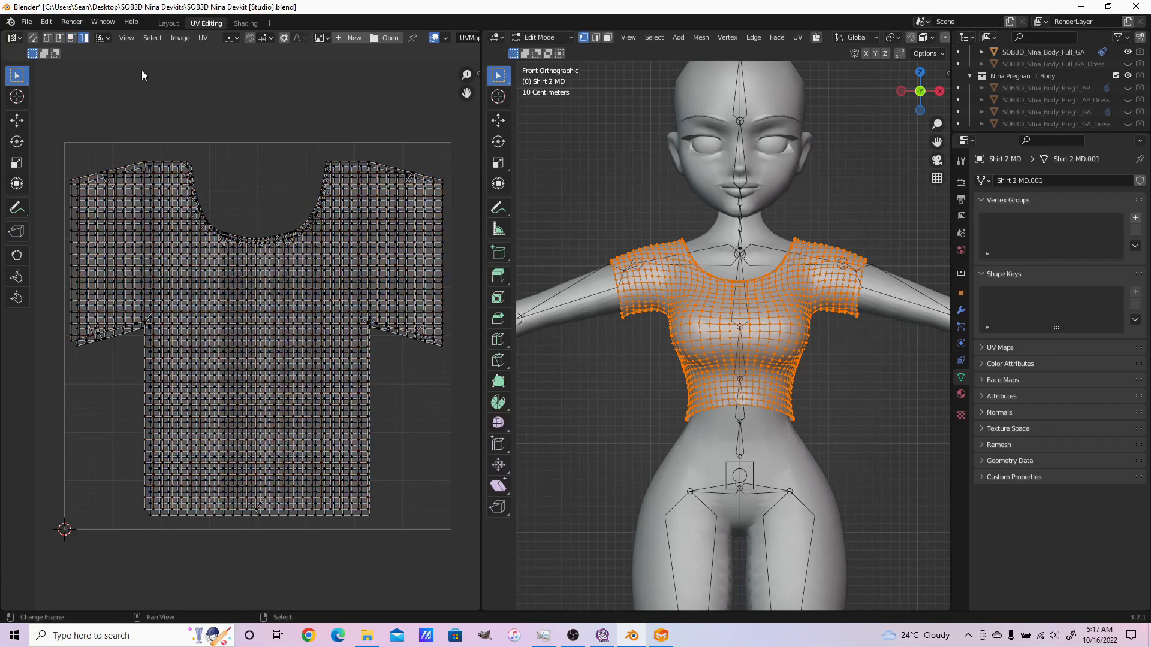
{"action": "left_click", "coordinate": [72, 39]}
Merge all the shirt's vertices by distance and check that the front and back panels are joined along the side
{"action": "key", "text": "m"}
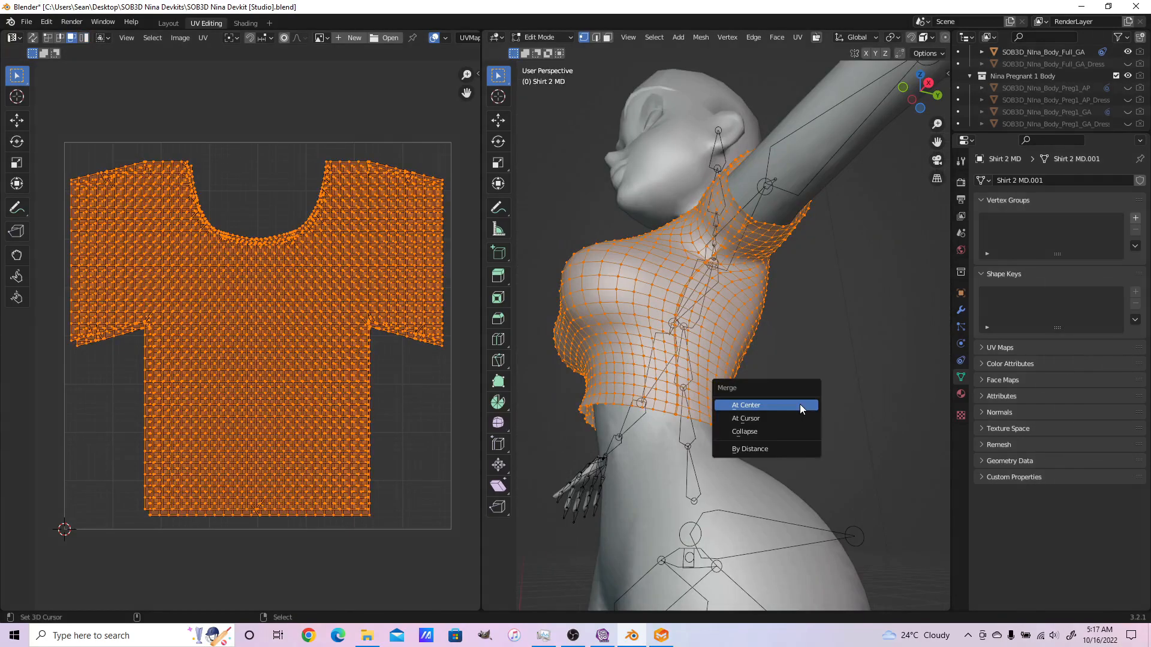
{"action": "left_click", "coordinate": [773, 455]}
{"action": "scroll", "coordinate": [775, 447], "scroll_direction": "up", "scroll_amount": 2}
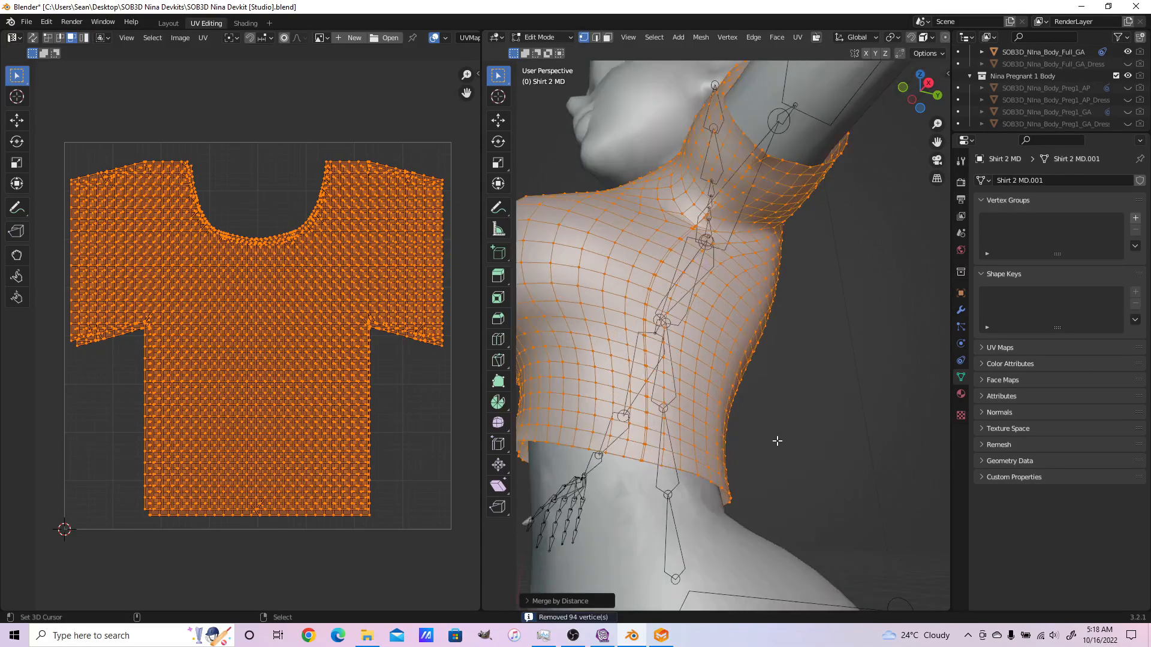
{"action": "middle_click_drag", "start_coordinate": [745, 426], "coordinate": [907, 494], "text": "shift"}
{"action": "key", "text": "alt+a"}
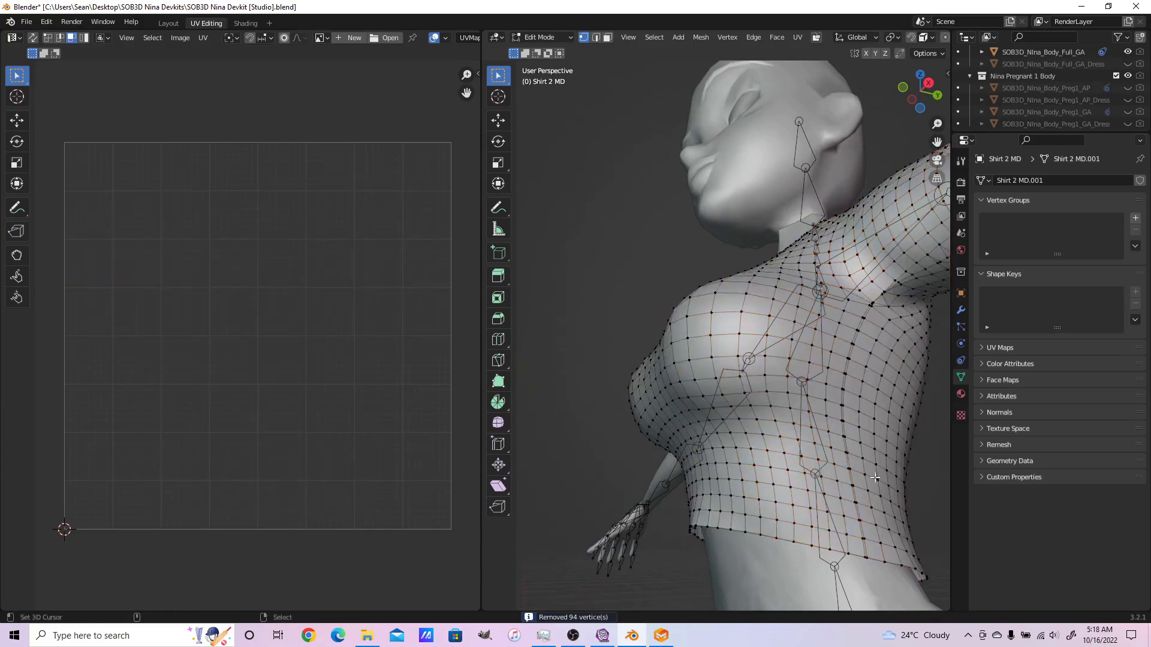
{"action": "key", "text": "l"}
{"action": "scroll", "coordinate": [770, 451], "scroll_direction": "down", "scroll_amount": 1}
{"action": "middle_click_drag", "start_coordinate": [891, 442], "coordinate": [860, 461]}
{"action": "key", "text": "alt+a"}
Create seams from the UV islands for the whole shirt and check where they run on the mesh
{"action": "key", "text": "a"}
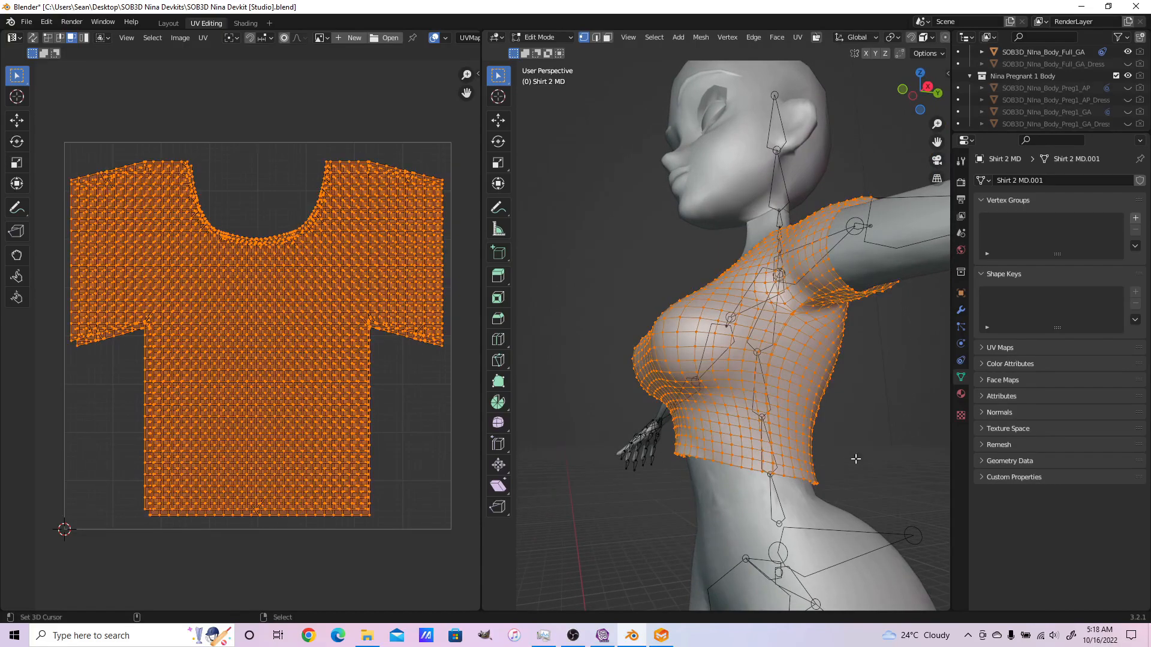
{"action": "left_click", "coordinate": [196, 38]}
{"action": "left_click", "coordinate": [285, 232]}
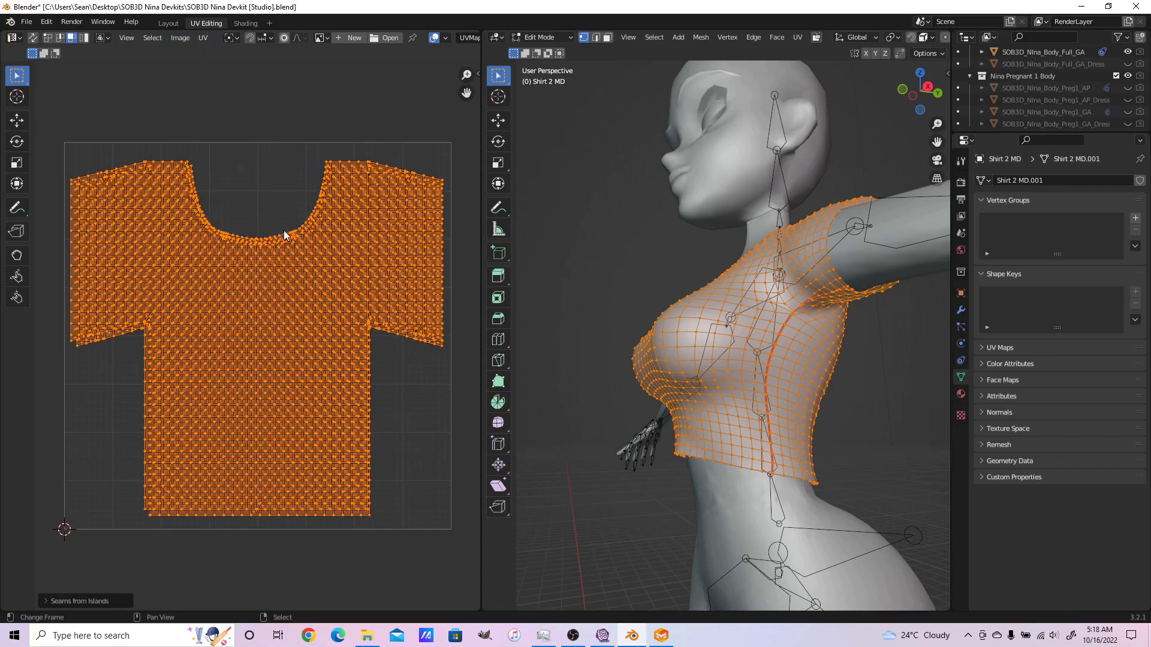
{"action": "left_click", "coordinate": [851, 351]}
{"action": "middle_click_drag", "start_coordinate": [874, 360], "coordinate": [821, 347]}
{"action": "scroll", "coordinate": [748, 276], "scroll_direction": "up", "scroll_amount": 3}
{"action": "scroll", "coordinate": [747, 276], "scroll_direction": "up", "scroll_amount": 2}
{"action": "middle_click_drag", "start_coordinate": [775, 298], "coordinate": [792, 337], "text": "shift"}
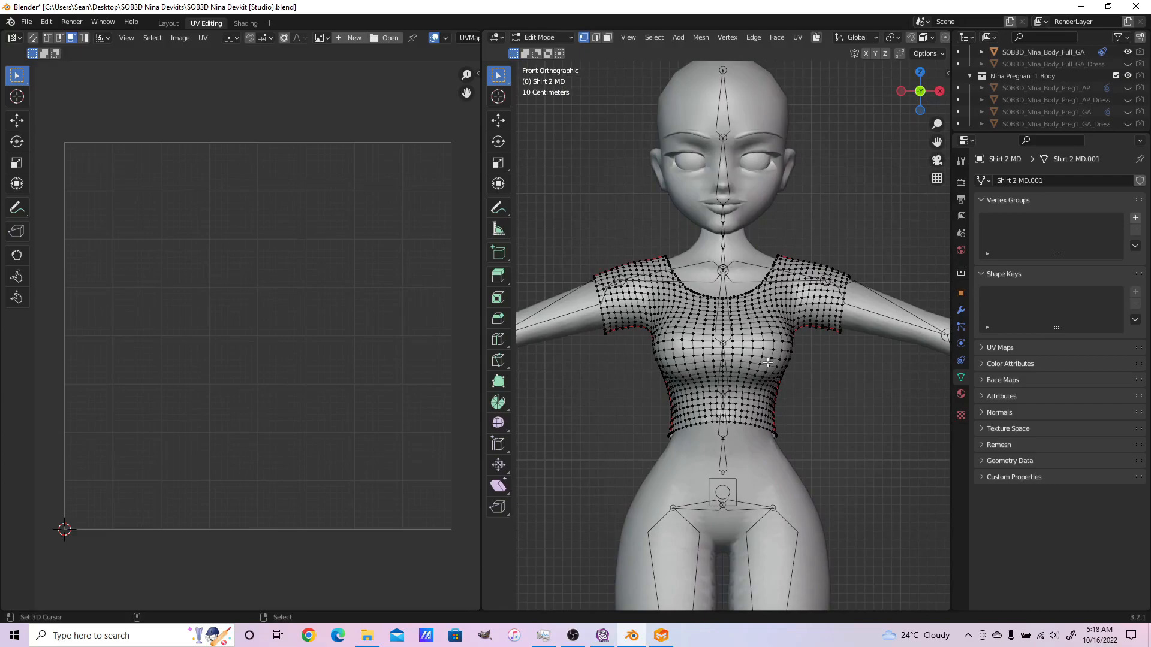
Add two empty material slots to the shirt and make the first one active
{"action": "left_click", "coordinate": [245, 24]}
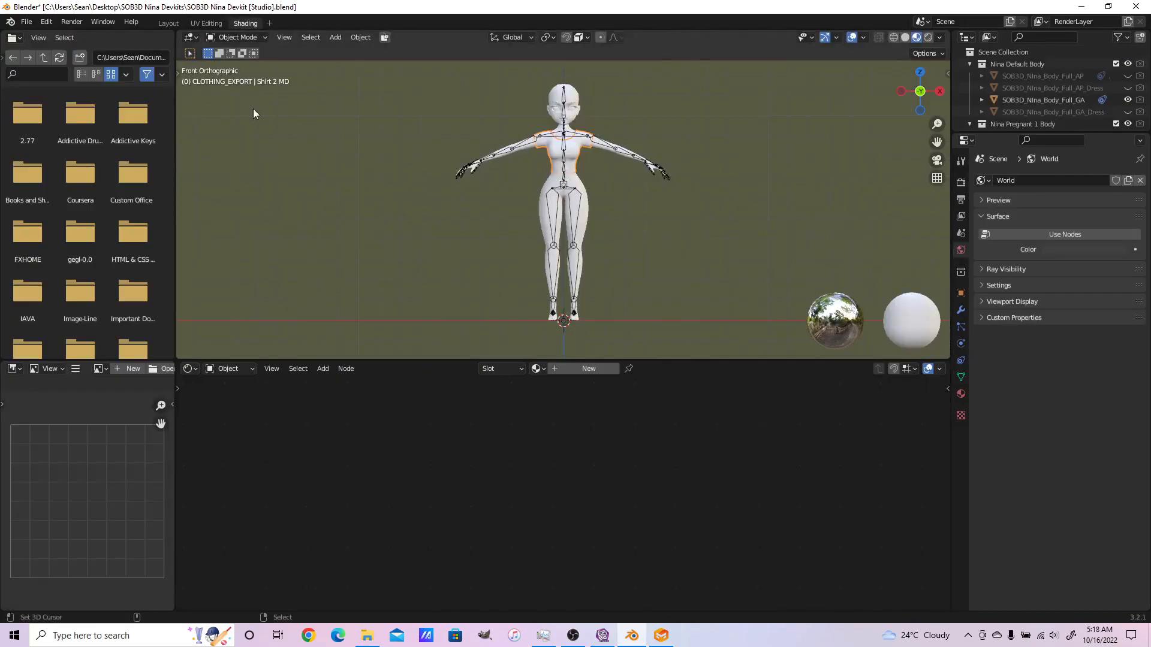
{"action": "left_click", "coordinate": [206, 23]}
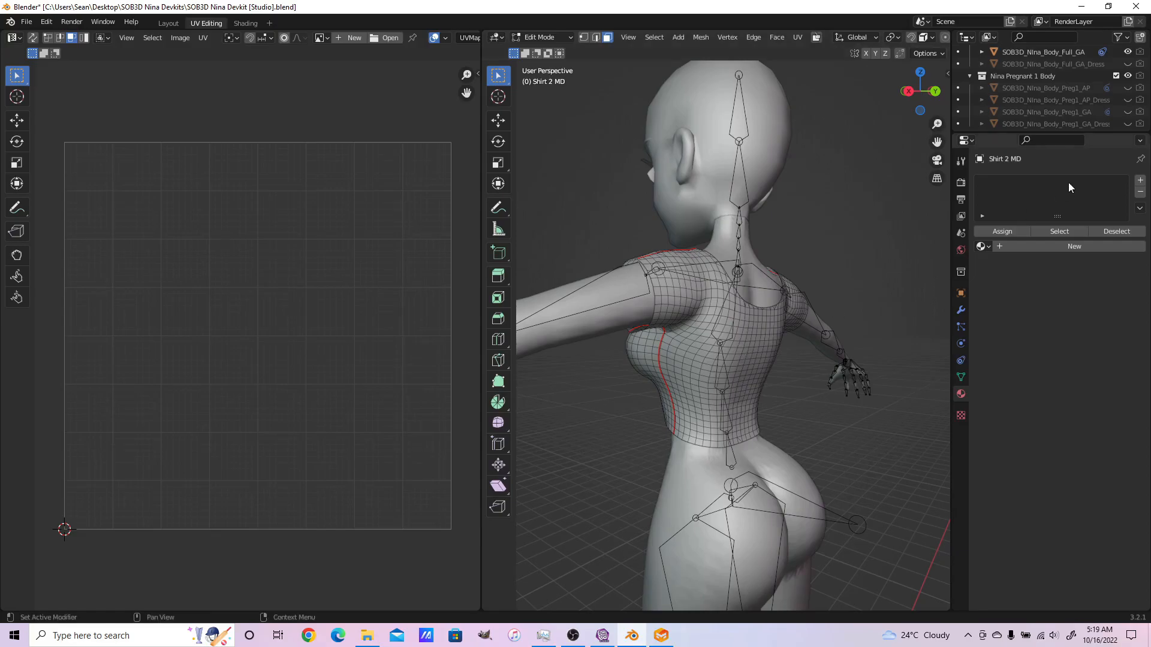
{"action": "left_click", "coordinate": [1140, 180]}
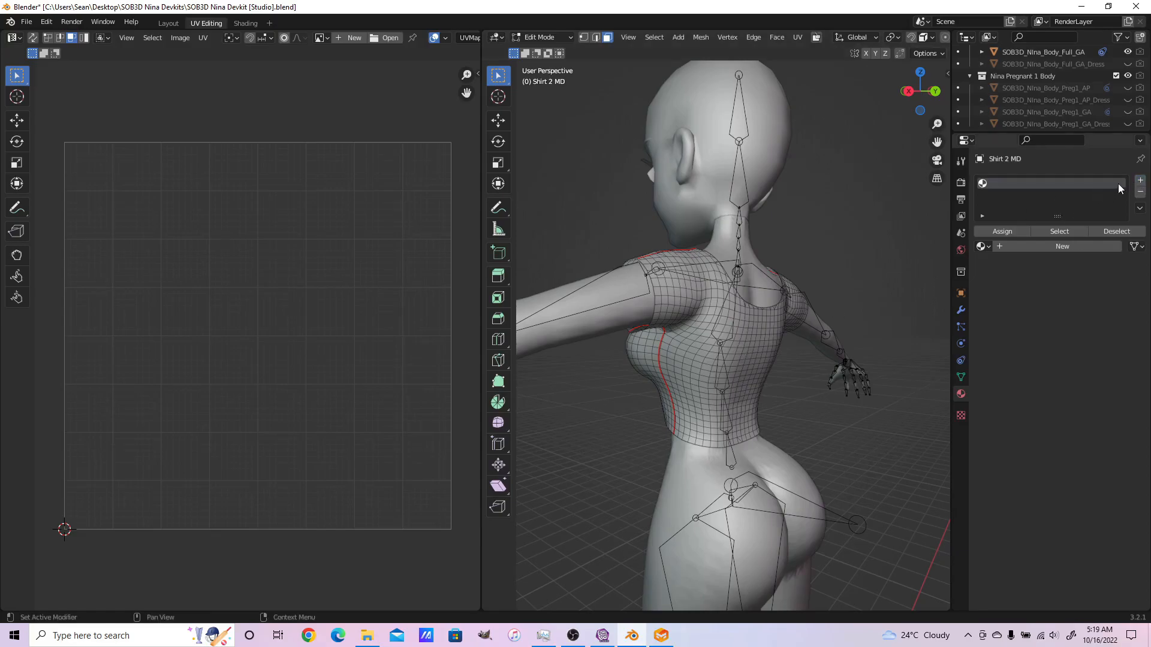
{"action": "left_click", "coordinate": [1141, 181]}
{"action": "left_click", "coordinate": [1004, 184]}
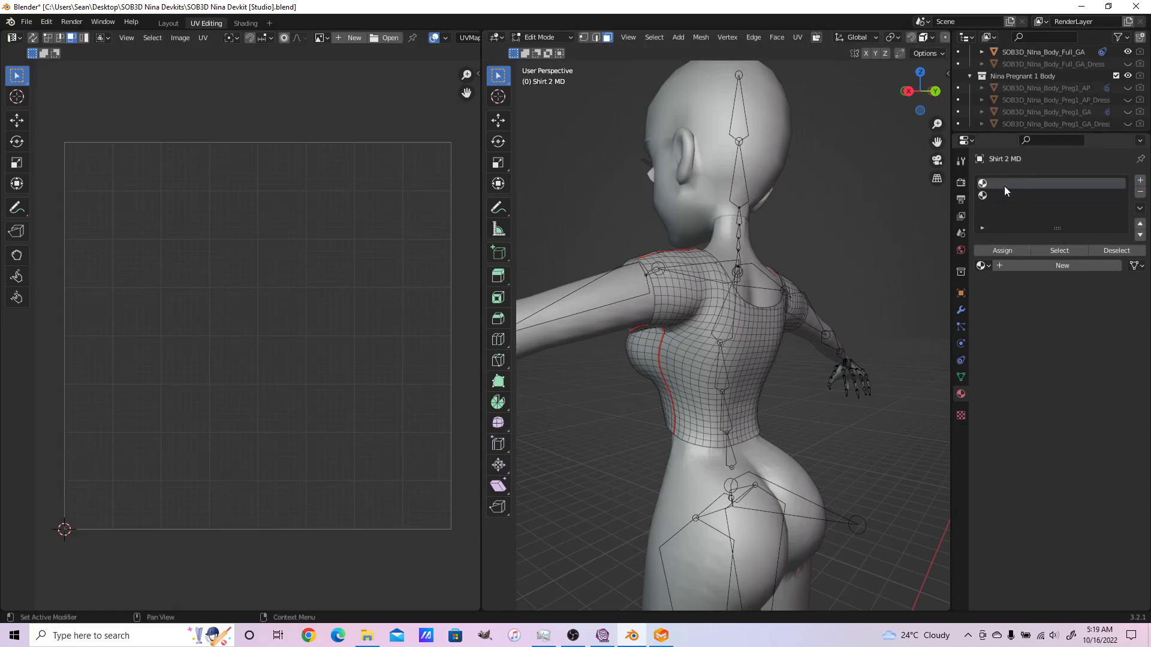
Create a material in the first slot and name it MDShirt1[20][DS]
{"action": "left_click", "coordinate": [1022, 270]}
{"action": "left_click", "coordinate": [1026, 265]}
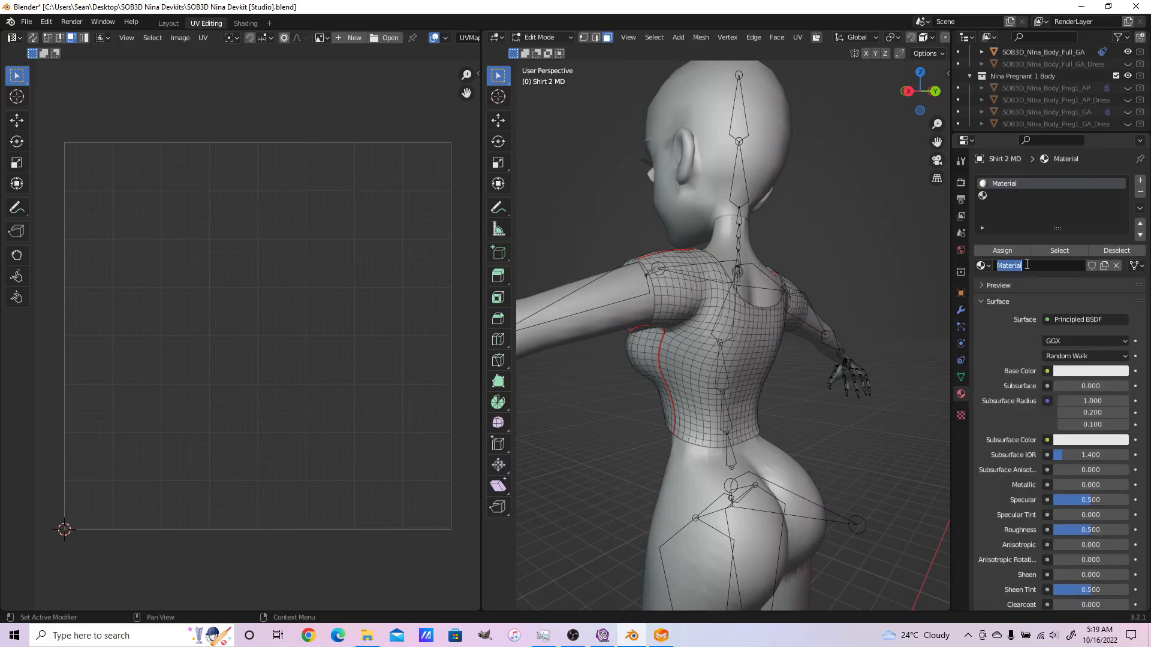
{"action": "type", "text": "MDShirt1[20]4"}
{"action": "key", "text": "Return"}
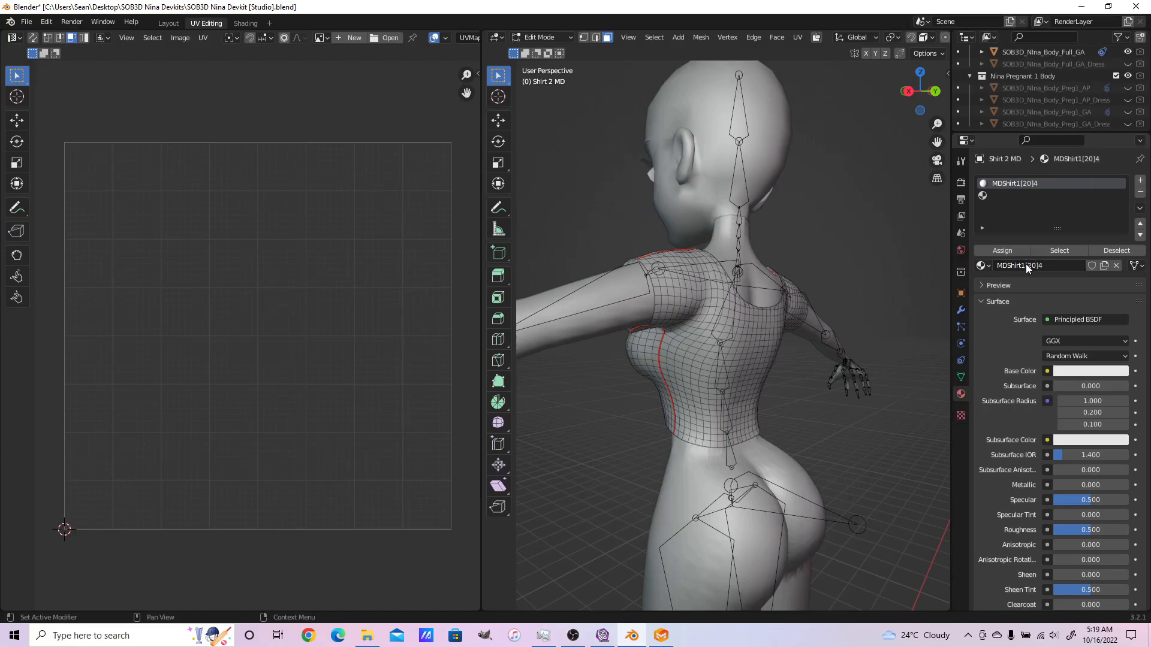
{"action": "left_click", "coordinate": [1056, 266]}
{"action": "left_click", "coordinate": [1055, 265]}
{"action": "type", "text": "[DS]"}
{"action": "key", "text": "Return"}
Create a material in the second slot and name it MDShirt2[21][DS]
{"action": "left_click", "coordinate": [1019, 196]}
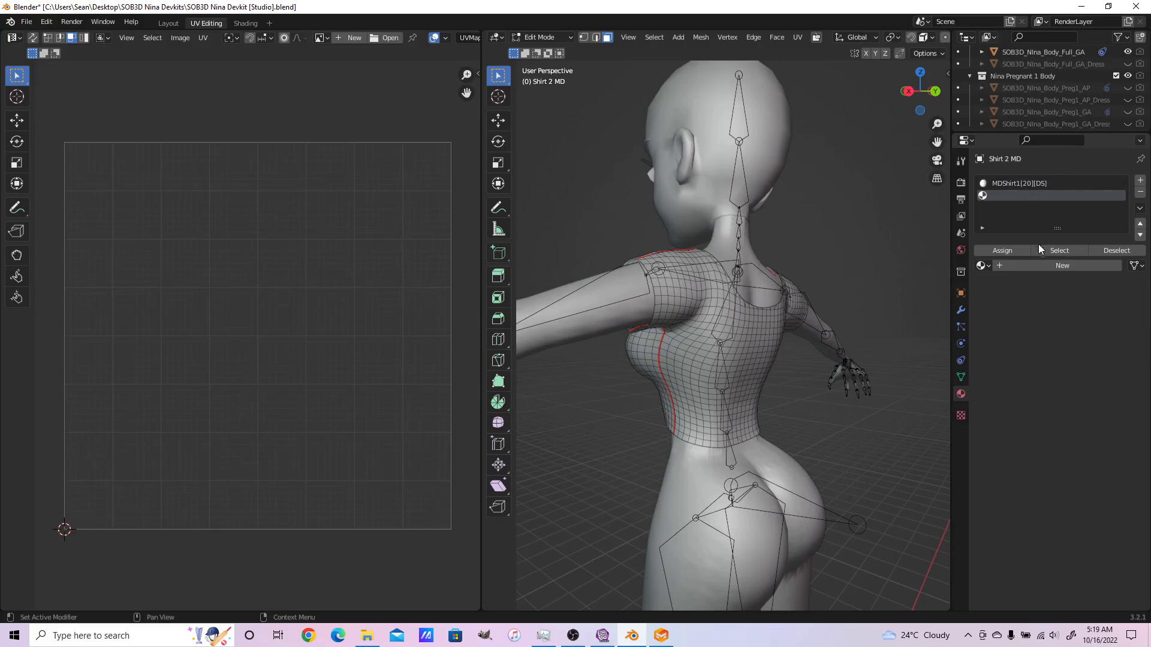
{"action": "left_click", "coordinate": [1045, 264]}
{"action": "left_click", "coordinate": [1044, 264]}
{"action": "type", "text": "MDShirt2[21][D"}
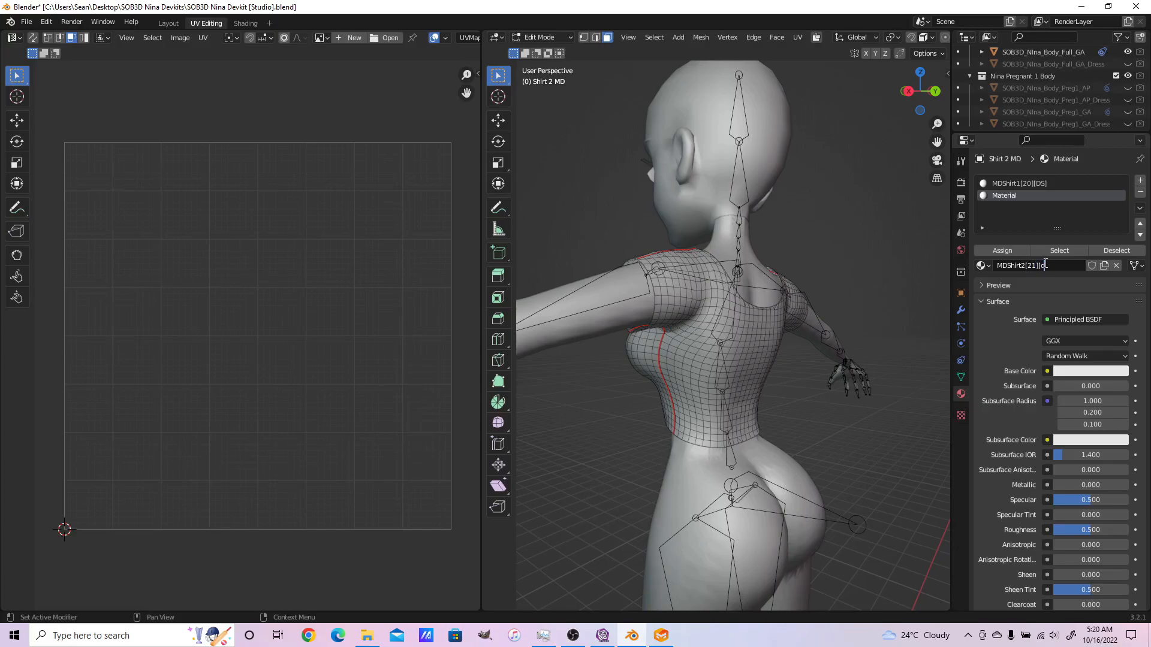
{"action": "type", "text": "S]"}
{"action": "key", "text": "Return"}
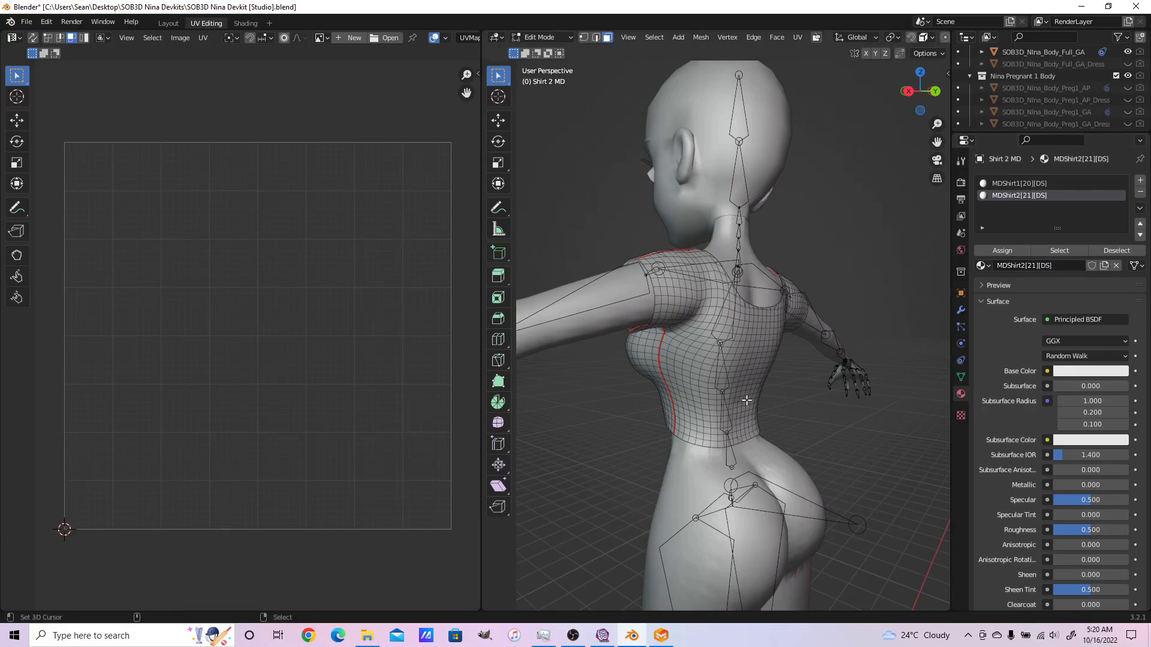
Assign MDShirt2[21][DS] to all linked faces of the shirt's back panel and switch to the Shading workspace
{"action": "key", "text": "l"}
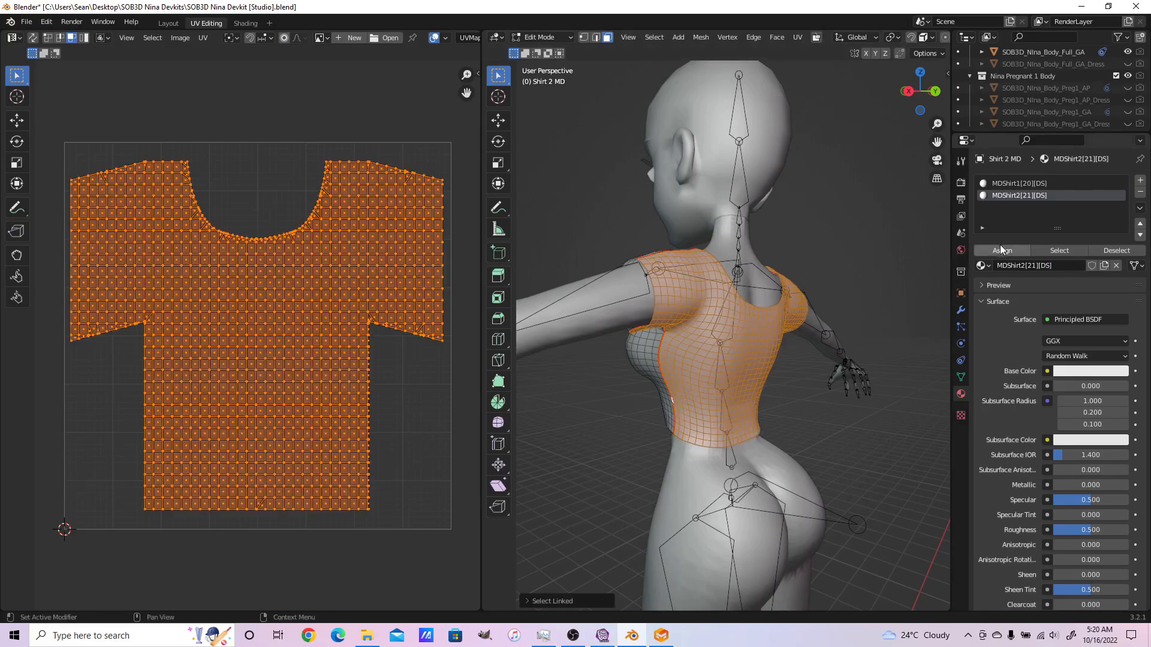
{"action": "left_click", "coordinate": [824, 315]}
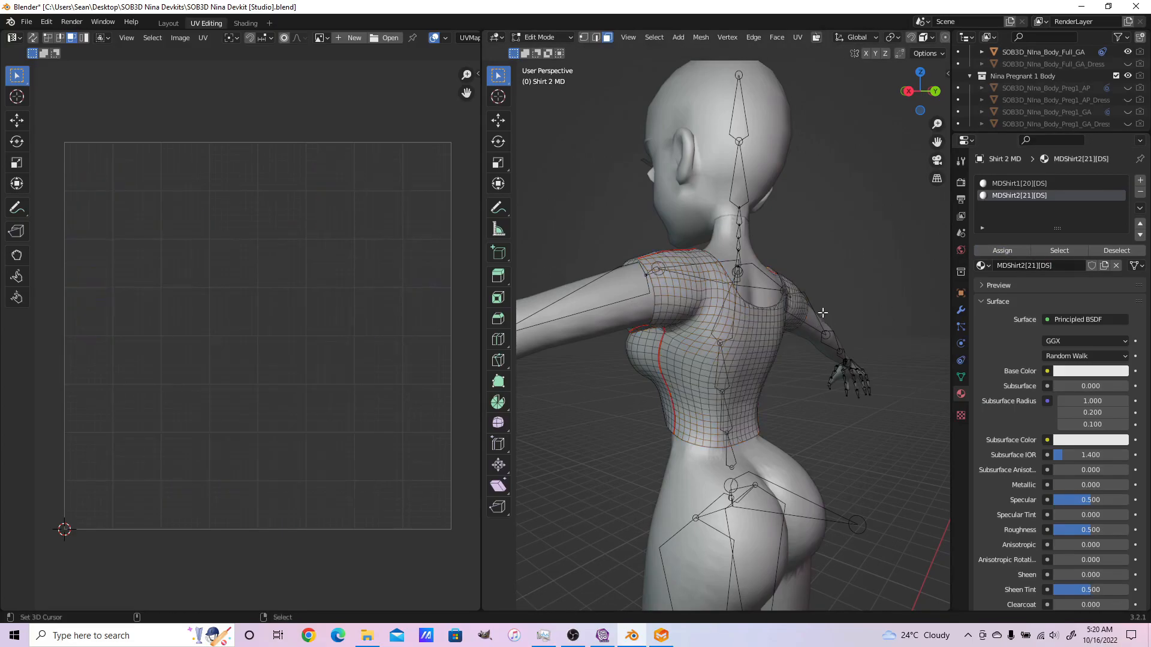
{"action": "left_click", "coordinate": [245, 22]}
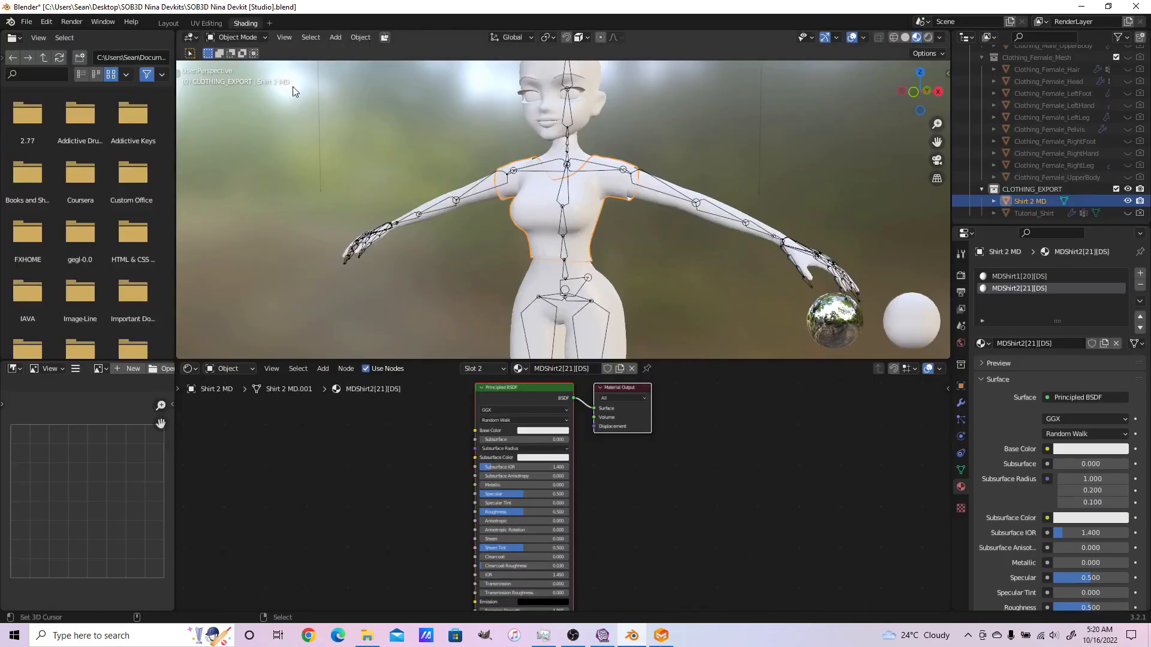
Try a green base color on MDShirt2[21][DS] to check which panel it covers, and undo the color change
{"action": "scroll", "coordinate": [678, 232], "scroll_direction": "up", "scroll_amount": 4}
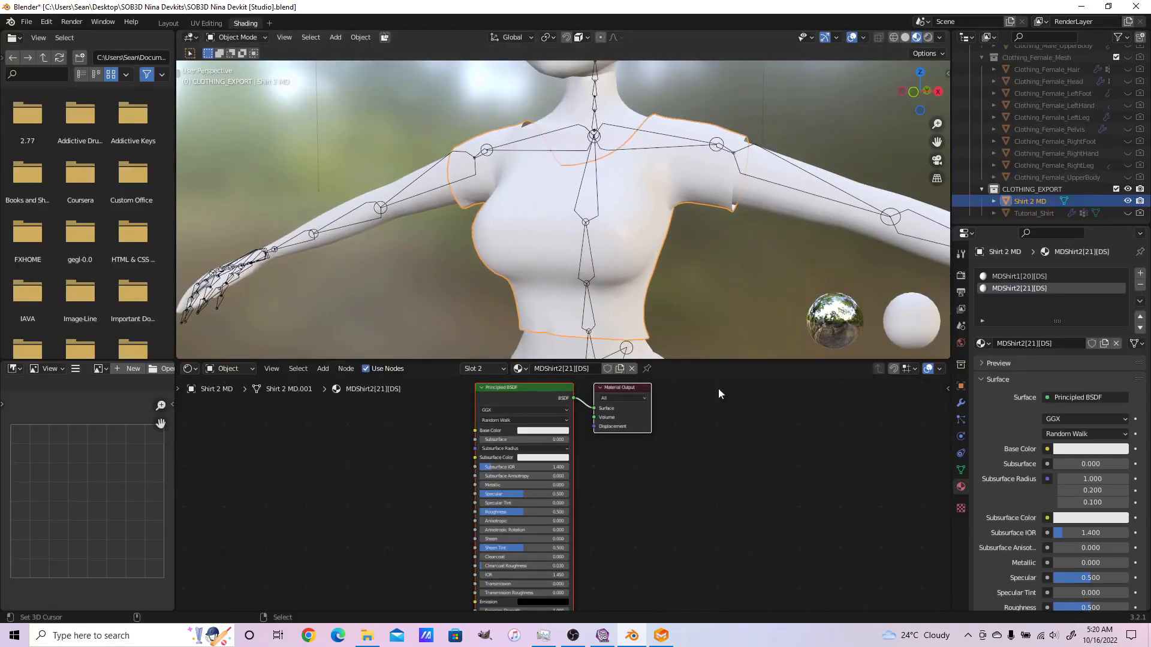
{"action": "scroll", "coordinate": [678, 472], "scroll_direction": "down", "scroll_amount": 3}
{"action": "scroll", "coordinate": [687, 497], "scroll_direction": "up", "scroll_amount": 1}
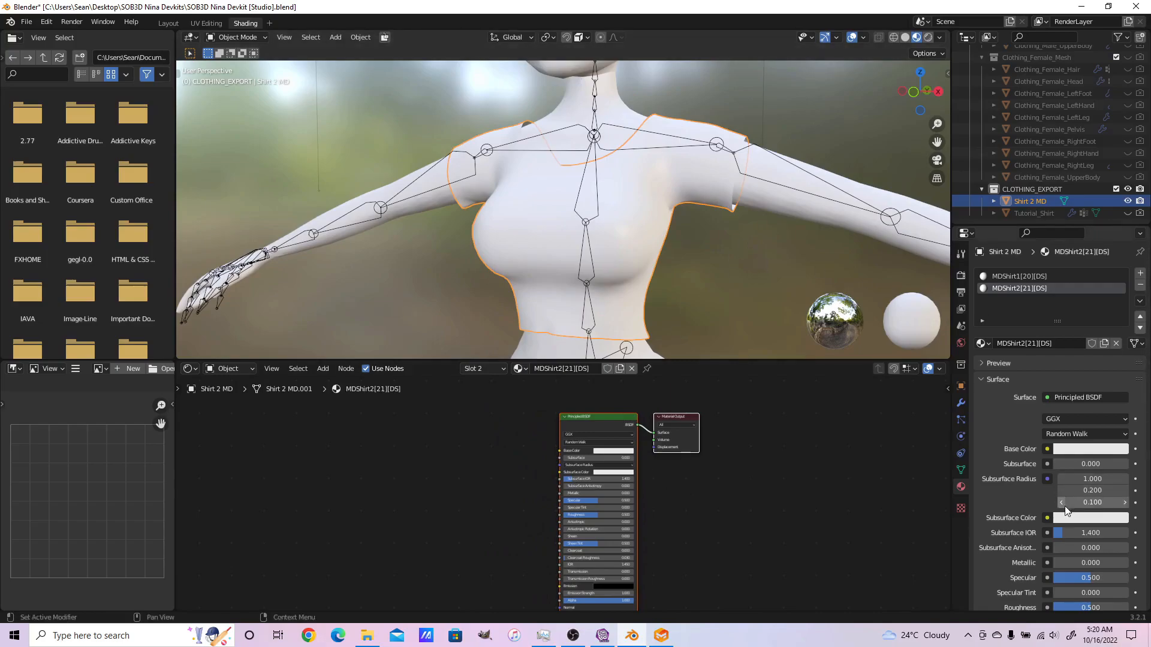
{"action": "left_click", "coordinate": [1077, 451]}
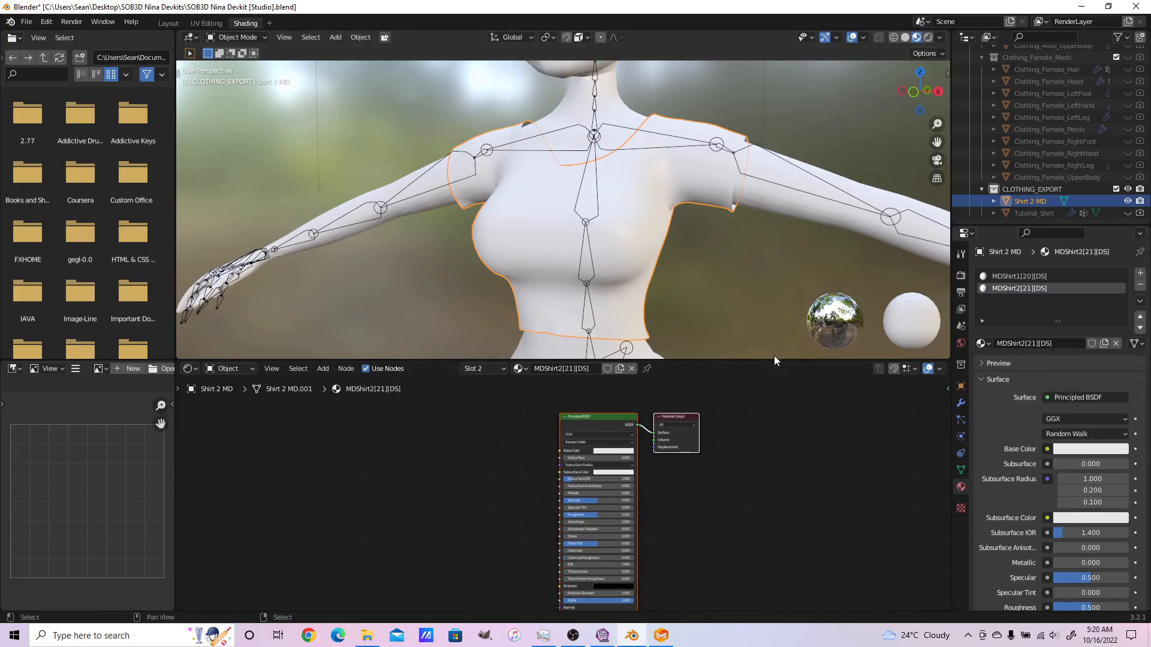
{"action": "middle_click_drag", "start_coordinate": [745, 285], "coordinate": [611, 296]}
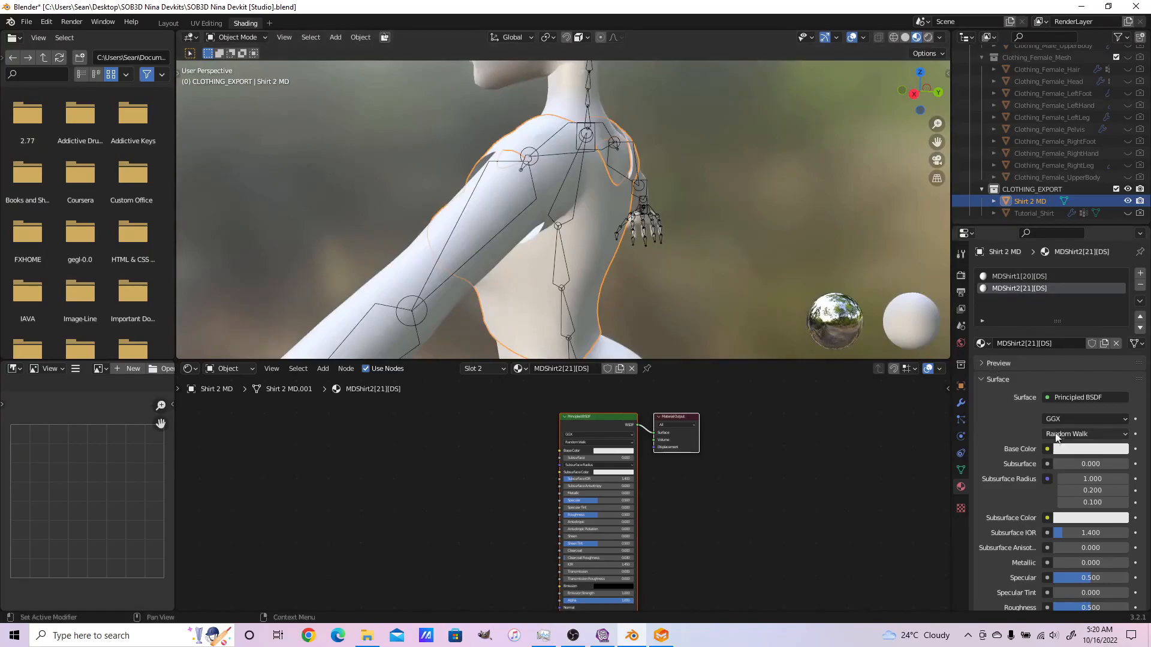
{"action": "left_click", "coordinate": [1071, 451]}
{"action": "left_click", "coordinate": [1056, 312]}
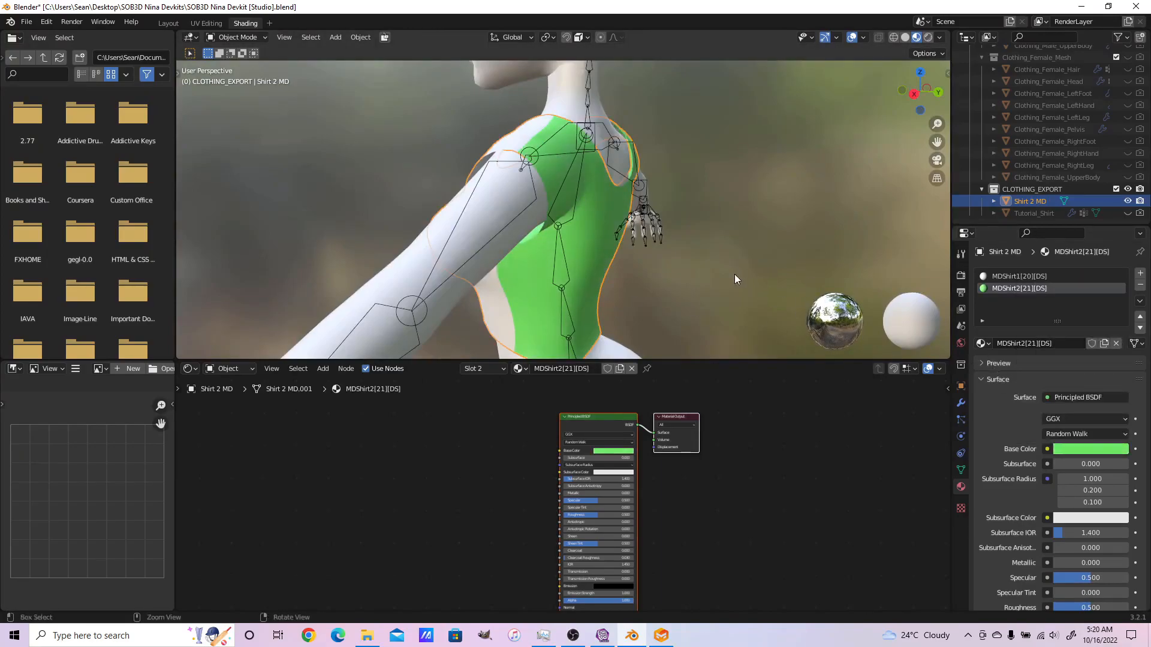
{"action": "key", "text": "ctrl+z"}
{"action": "mouse_move", "coordinate": [734, 275]}
{"action": "middle_mouse_down"}
{"action": "mouse_move", "coordinate": [658, 276]}
{"action": "mouse_move", "coordinate": [742, 269]}
{"action": "middle_mouse_up"}
{"action": "scroll", "coordinate": [707, 279], "scroll_direction": "up", "scroll_amount": 2}
{"action": "middle_click_drag", "start_coordinate": [700, 301], "coordinate": [708, 277], "text": "shift"}
Add an Image Texture node beside the Principled BSDF in the MDShirt1[20][DS] material
{"action": "left_click", "coordinate": [1018, 276]}
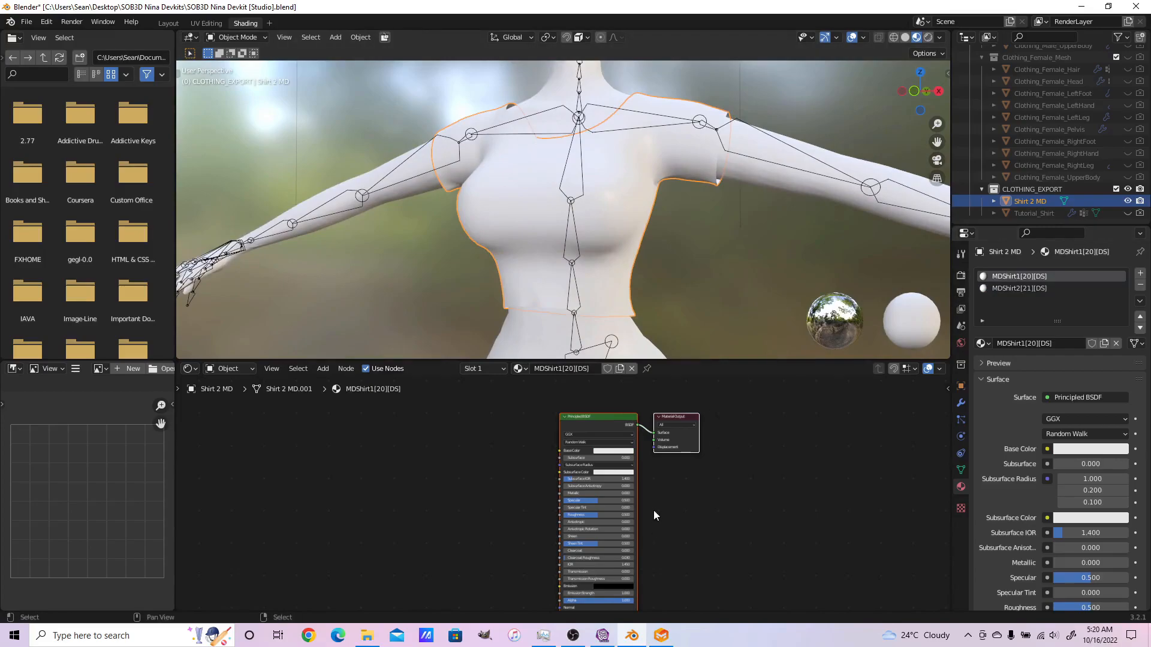
{"action": "middle_click_drag", "start_coordinate": [644, 506], "coordinate": [763, 524]}
{"action": "scroll", "coordinate": [570, 462], "scroll_direction": "up", "scroll_amount": 2}
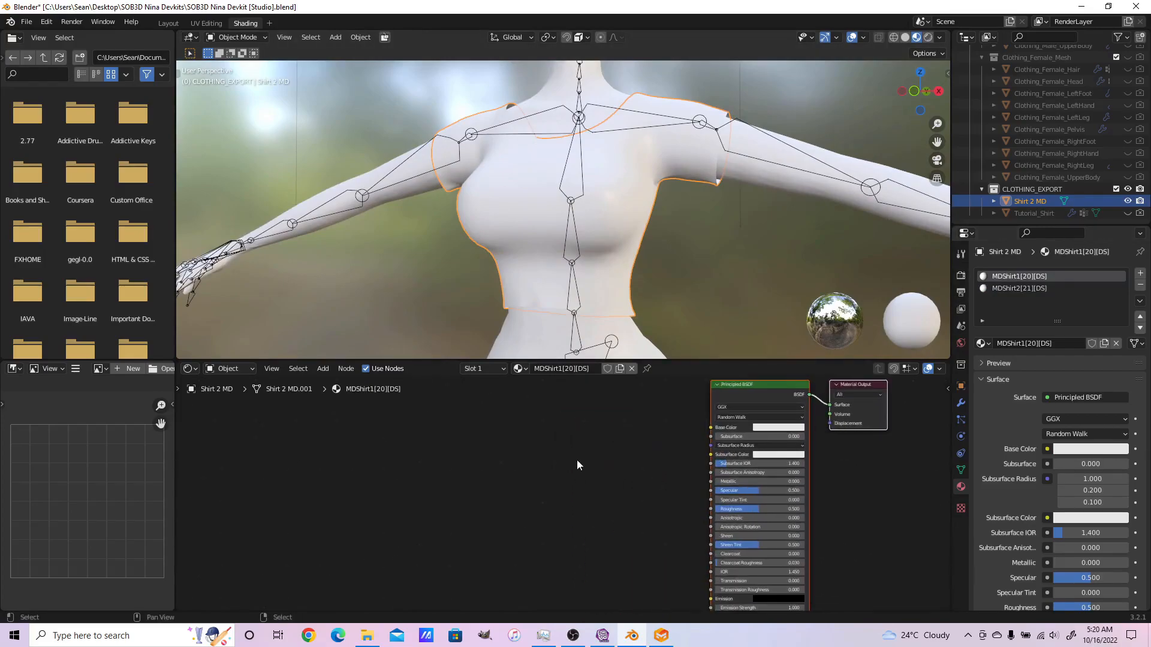
{"action": "key", "text": "shift+a"}
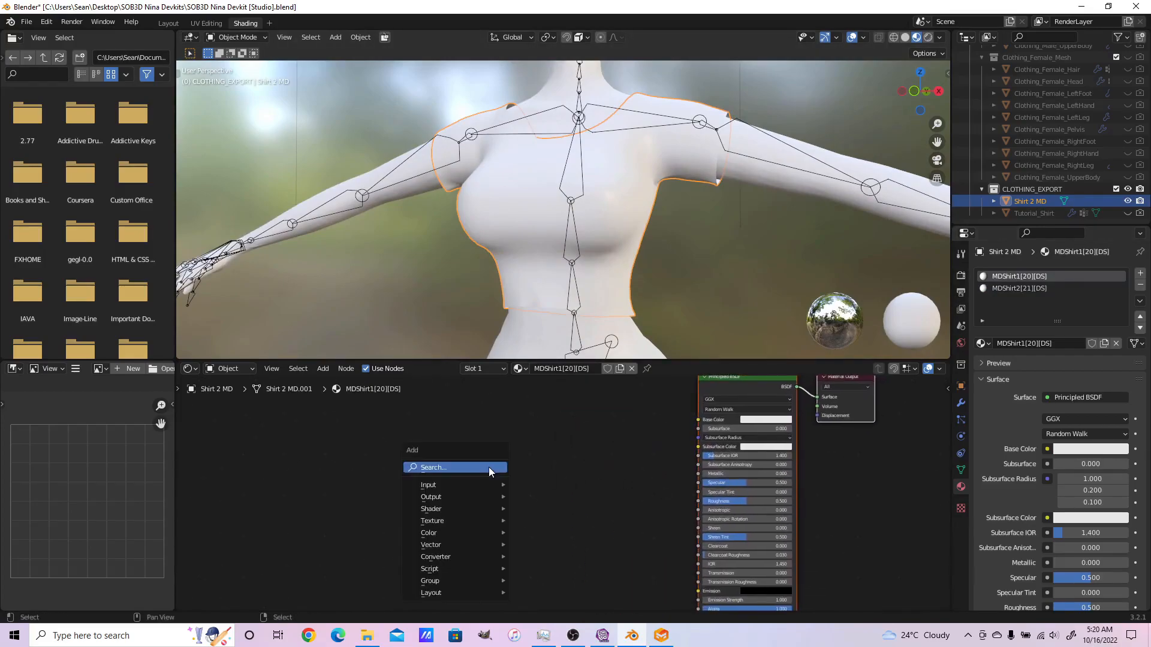
{"action": "left_click", "coordinate": [489, 468]}
{"action": "type", "text": "image"}
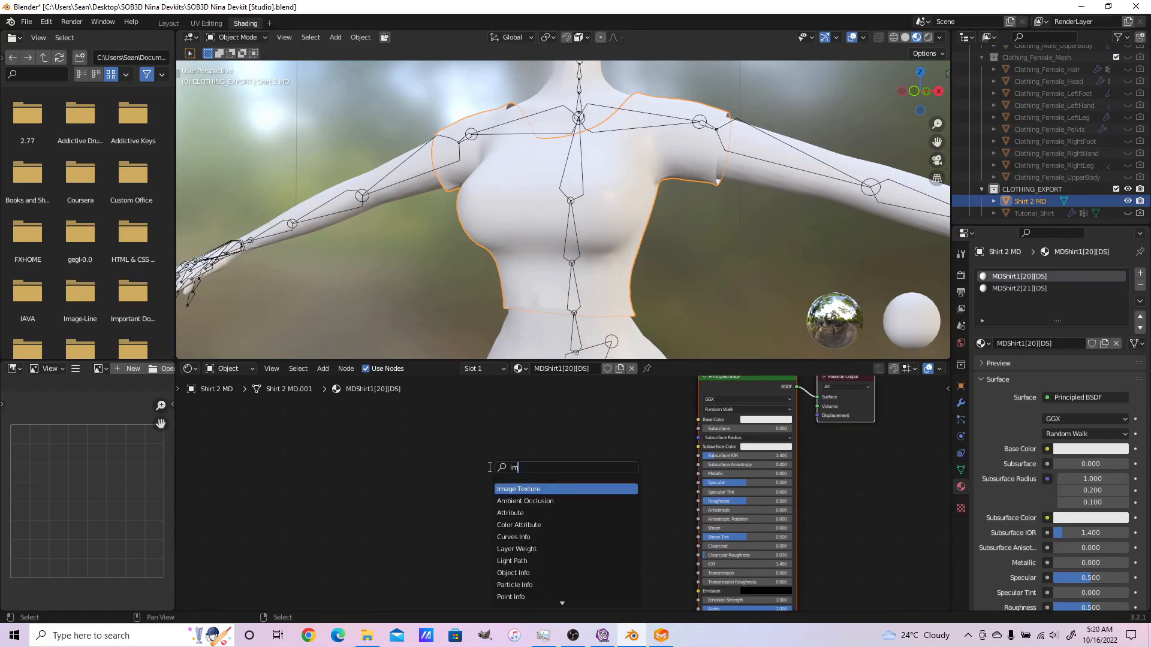
{"action": "key", "text": "Return"}
{"action": "left_click", "coordinate": [492, 447]}
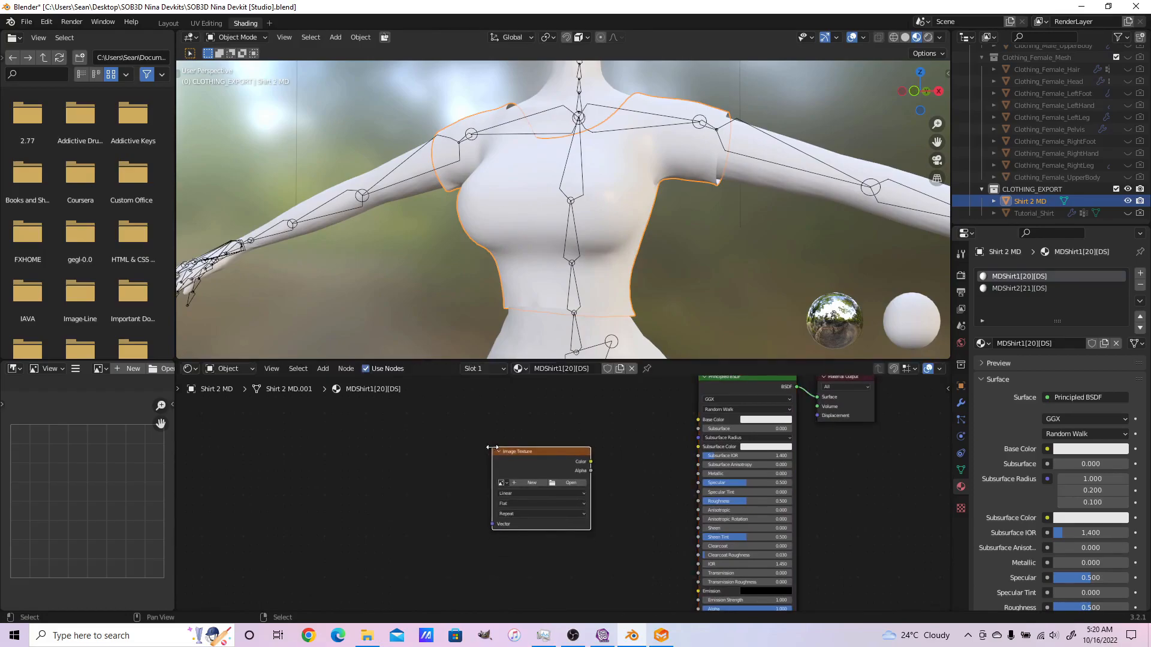
Create a new blank image named "md shirt 1" in the texture node, 256 px wide and 512 px high
{"action": "left_click", "coordinate": [520, 484]}
{"action": "left_click", "coordinate": [536, 501]}
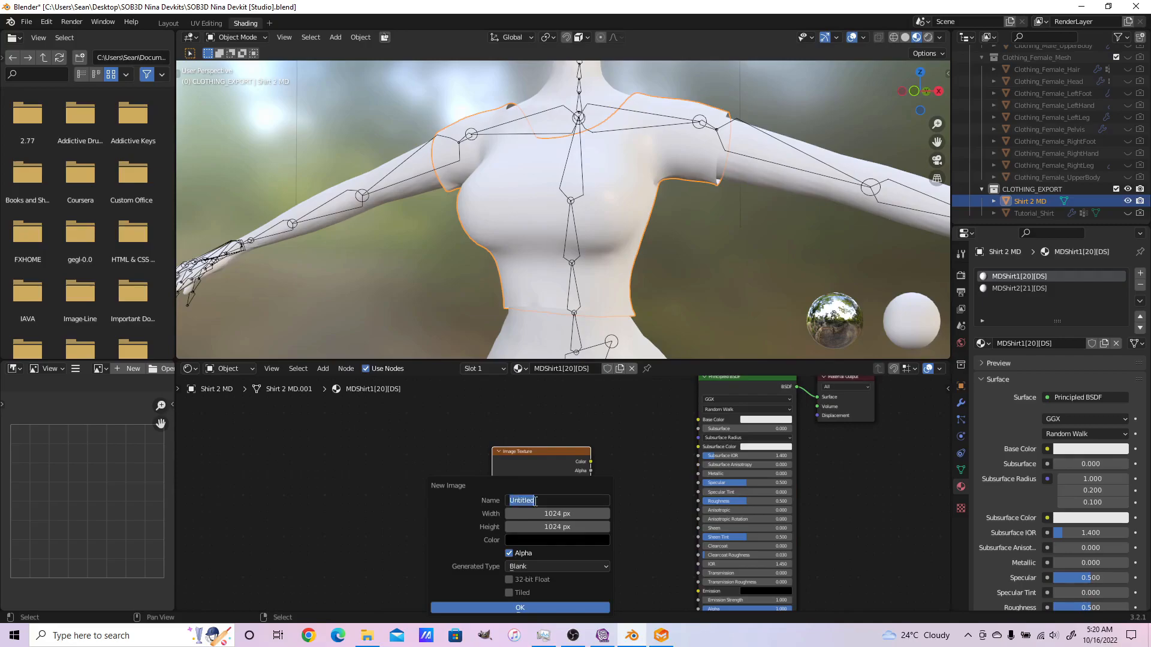
{"action": "type", "text": "md s"}
{"action": "key", "text": "Tab"}
{"action": "type", "text": "256"}
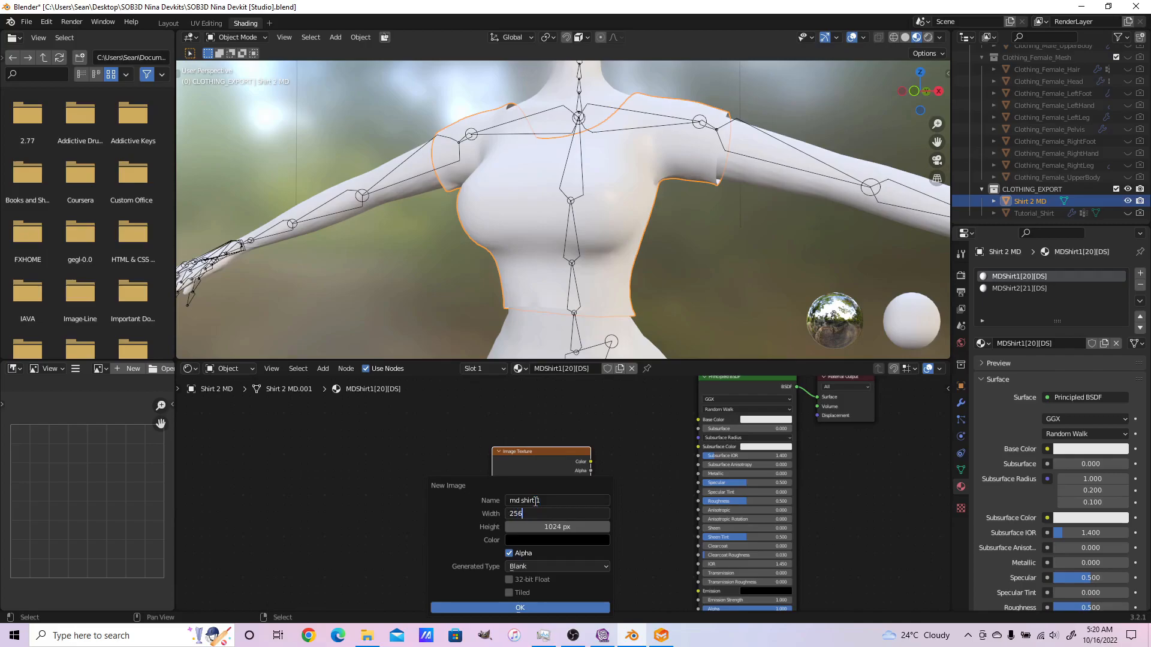
{"action": "key", "text": "Tab"}
{"action": "type", "text": "4"}
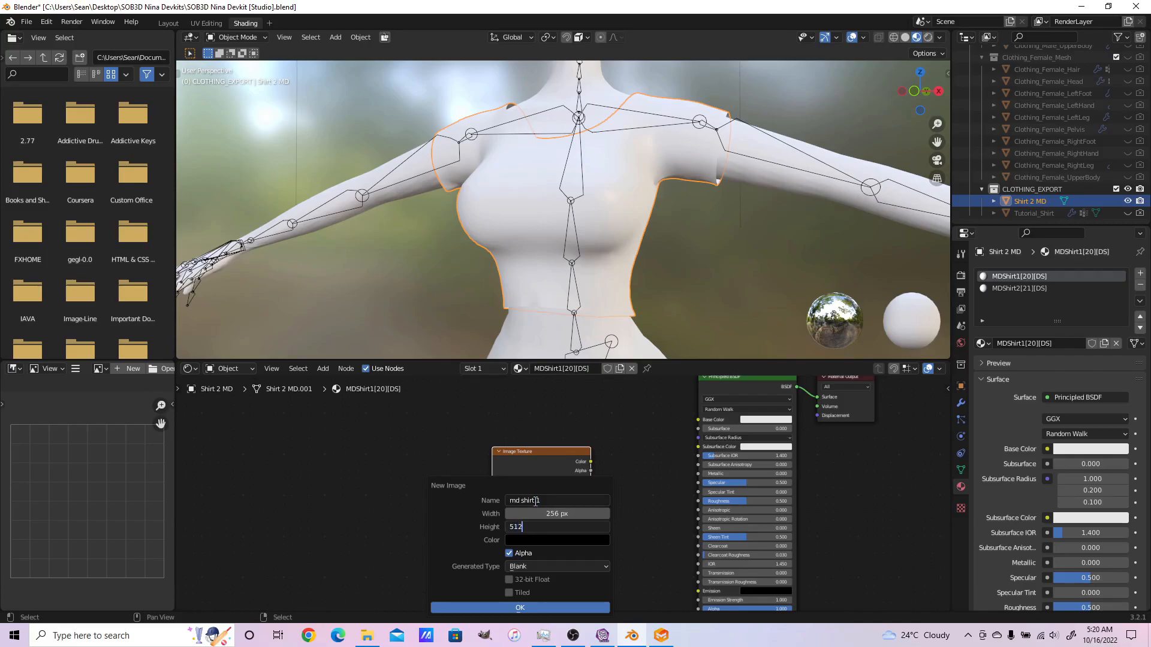
{"action": "left_click", "coordinate": [489, 608]}
Add an Image Texture node beside the Principled BSDF in the MDShirt2[21][DS] material
{"action": "left_click", "coordinate": [995, 288]}
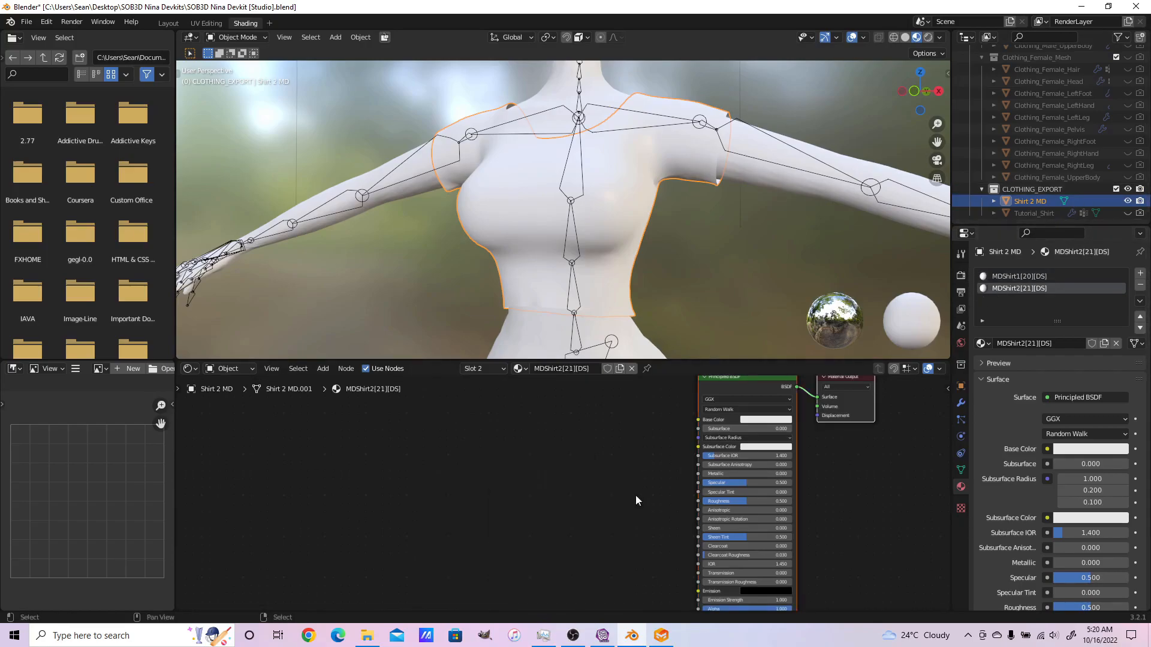
{"action": "key", "text": "shift+a"}
{"action": "mouse_move", "coordinate": [506, 562]}
{"action": "type", "text": "image"}
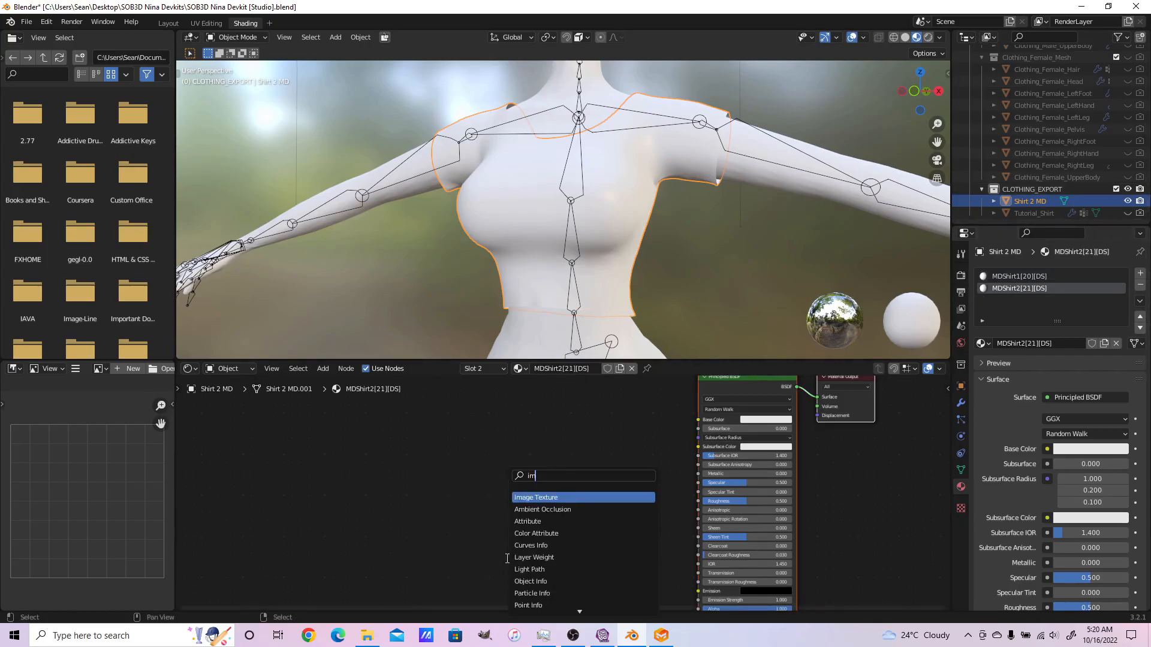
{"action": "key", "text": "Return"}
{"action": "left_click", "coordinate": [519, 432]}
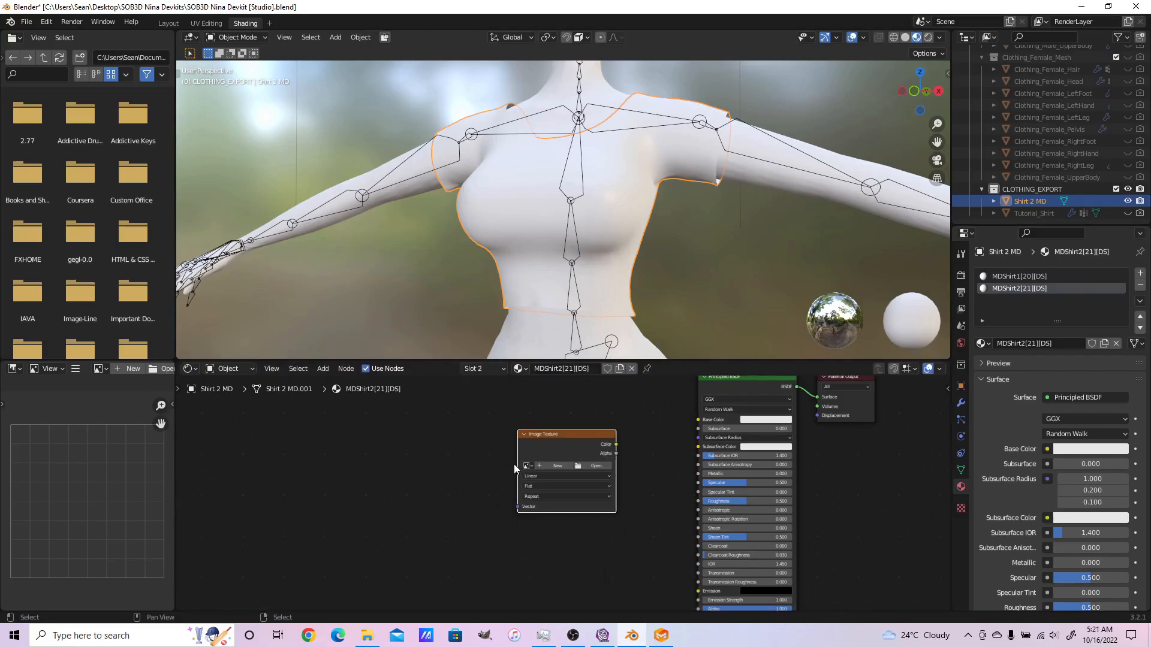
Create a new blank 256 x 512 px image named "md shirt 2" in the second material's texture node
{"action": "left_click", "coordinate": [558, 467]}
{"action": "left_click", "coordinate": [573, 485]}
{"action": "type", "text": "md shirt 2"}
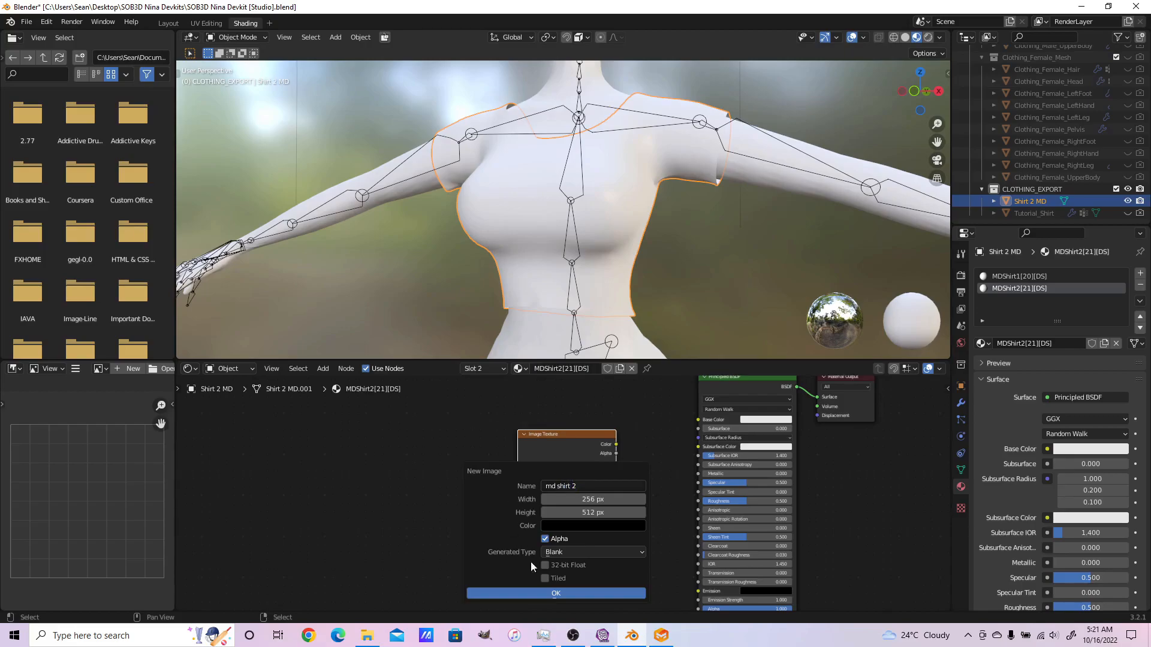
{"action": "left_click", "coordinate": [545, 592]}
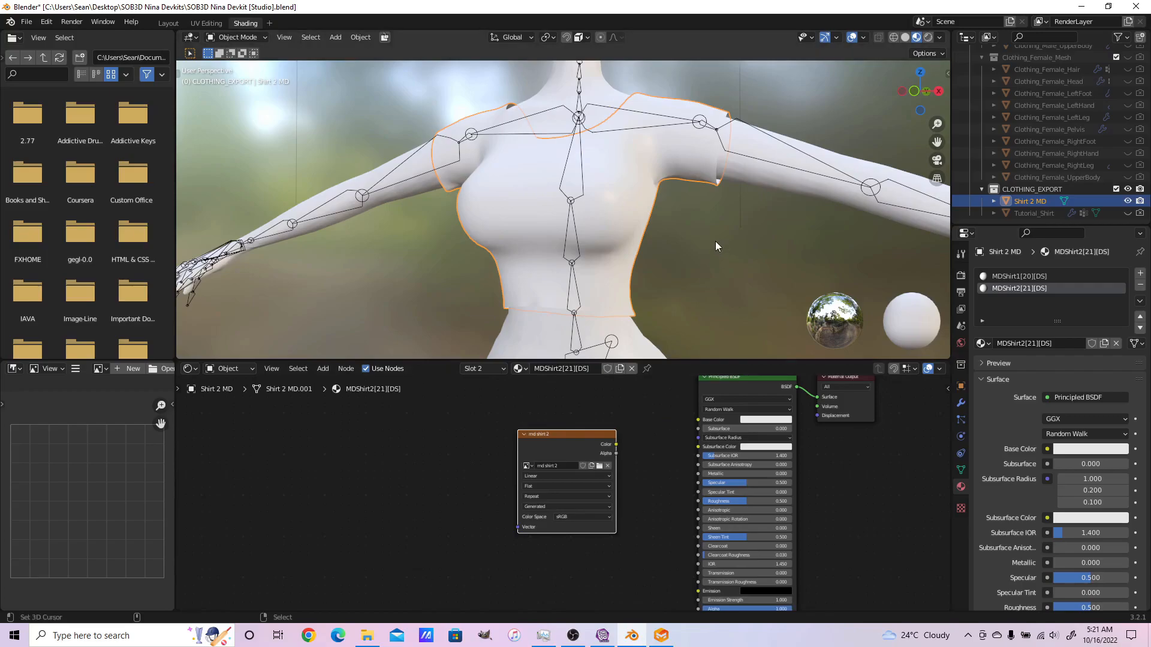
Check in the Layout workspace which scene objects are enabled for rendering
{"action": "left_click", "coordinate": [168, 23]}
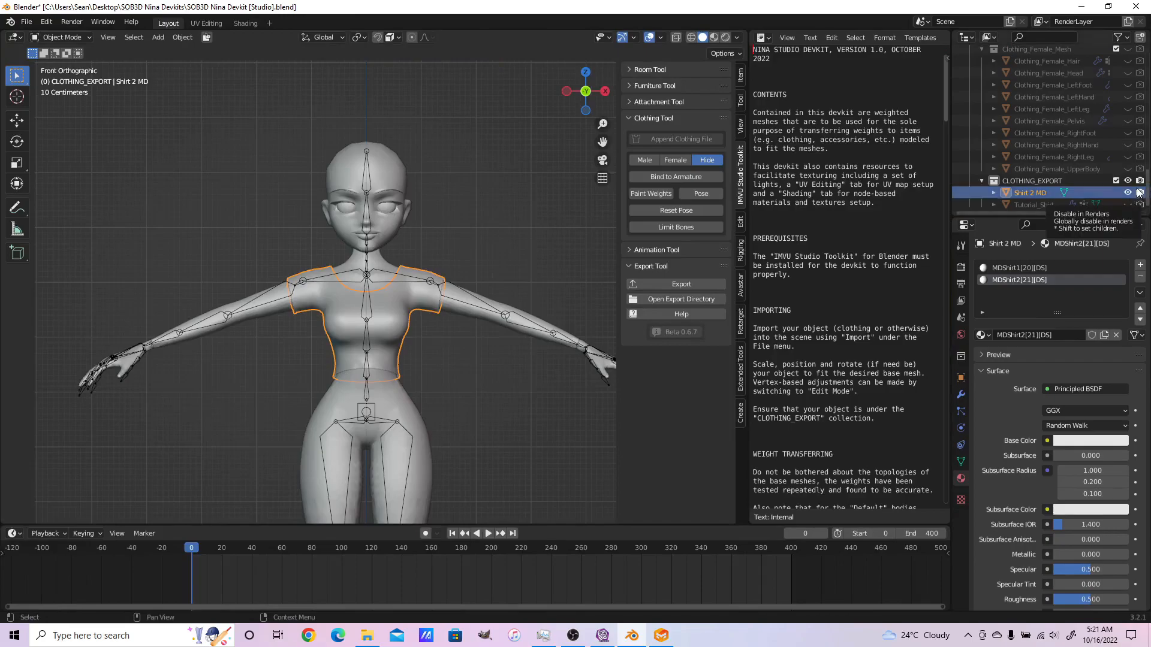
{"action": "scroll", "coordinate": [1134, 197], "scroll_direction": "up", "scroll_amount": 10}
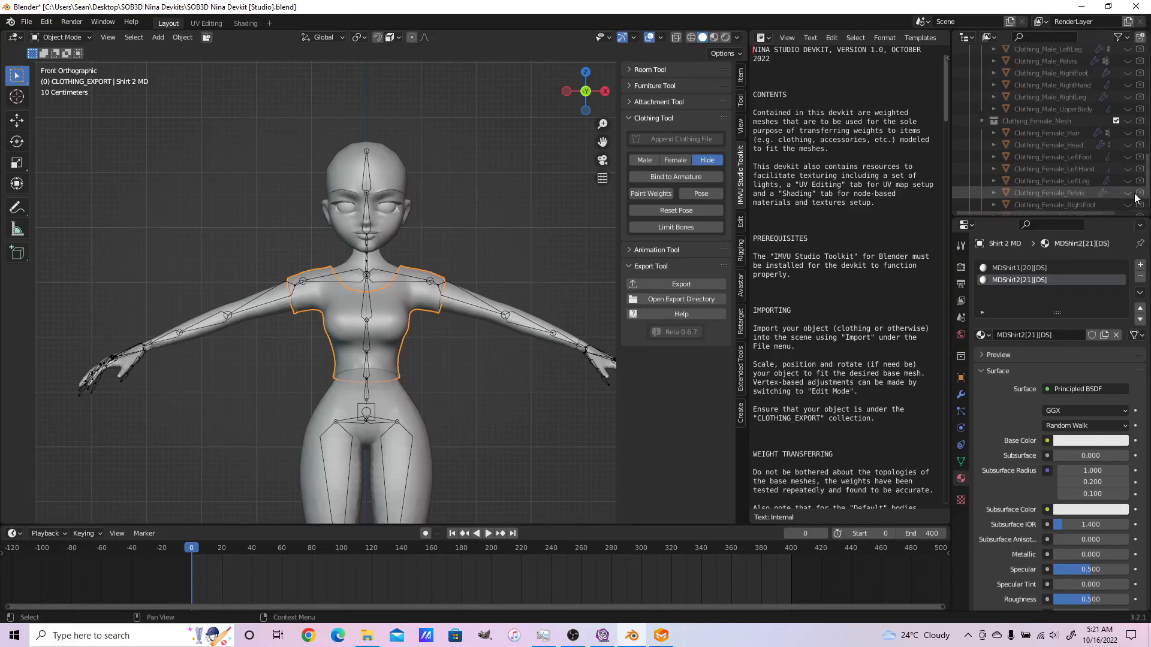
{"action": "scroll", "coordinate": [1137, 186], "scroll_direction": "up", "scroll_amount": 4}
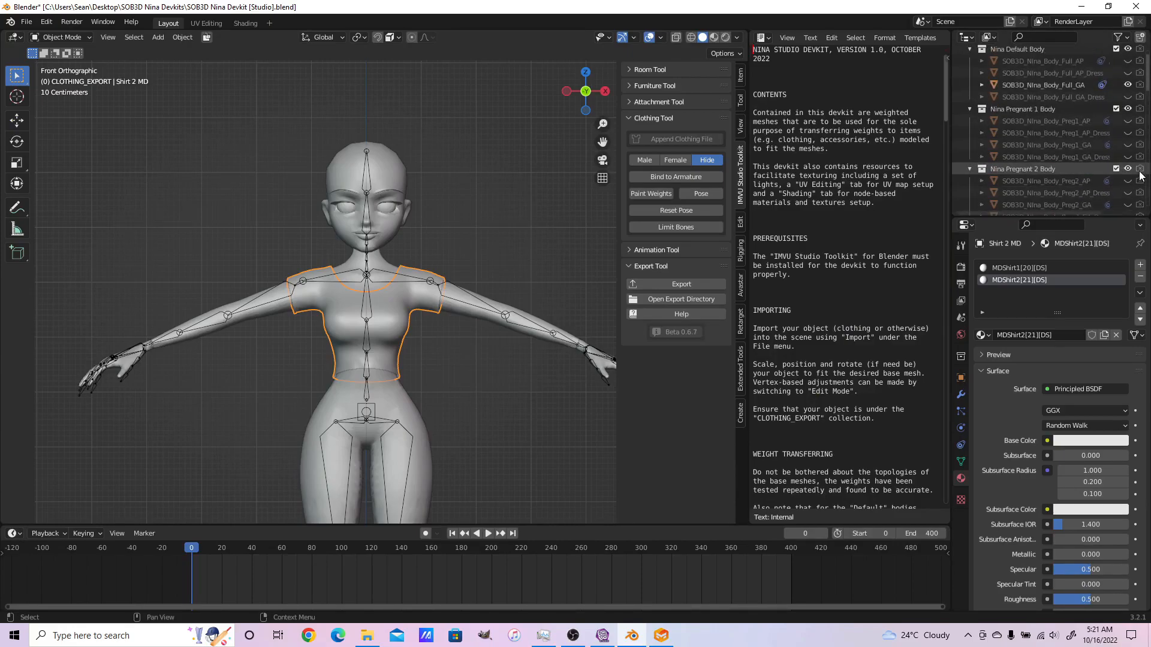
{"action": "scroll", "coordinate": [1141, 175], "scroll_direction": "down", "scroll_amount": 2}
{"action": "scroll", "coordinate": [1140, 175], "scroll_direction": "down", "scroll_amount": 8}
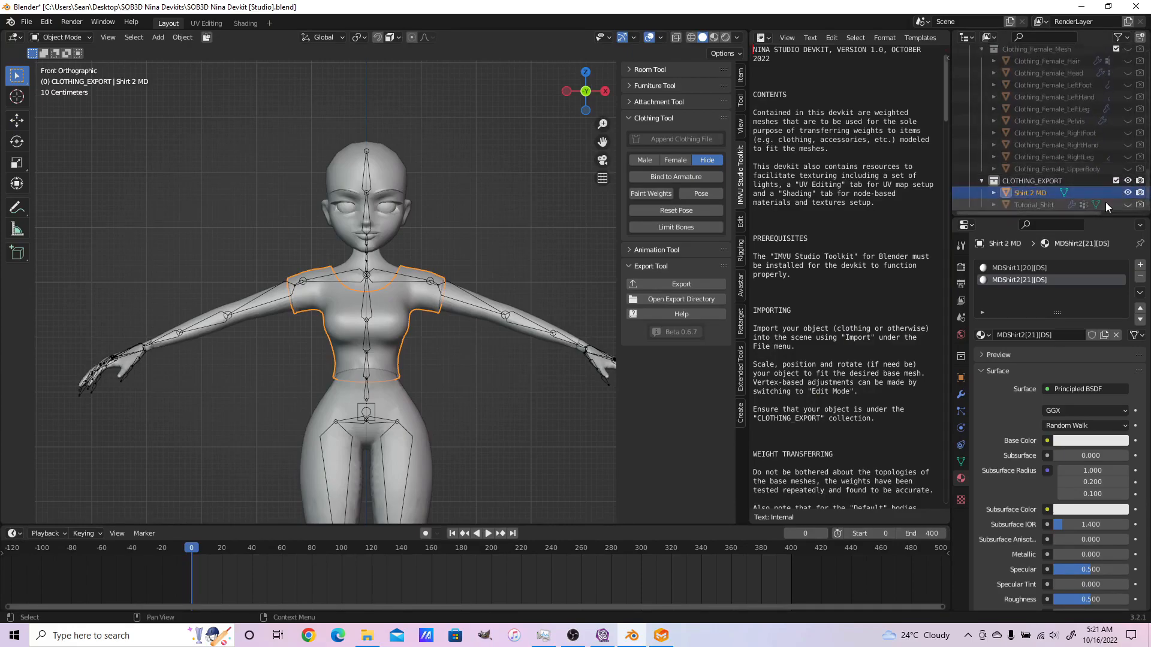
Set the bake margin size to 8 px and bake the shirt's Combined shading into its image textures
{"action": "left_click", "coordinate": [961, 267]}
{"action": "scroll", "coordinate": [1102, 419], "scroll_direction": "down", "scroll_amount": 5}
{"action": "left_click", "coordinate": [1084, 551]}
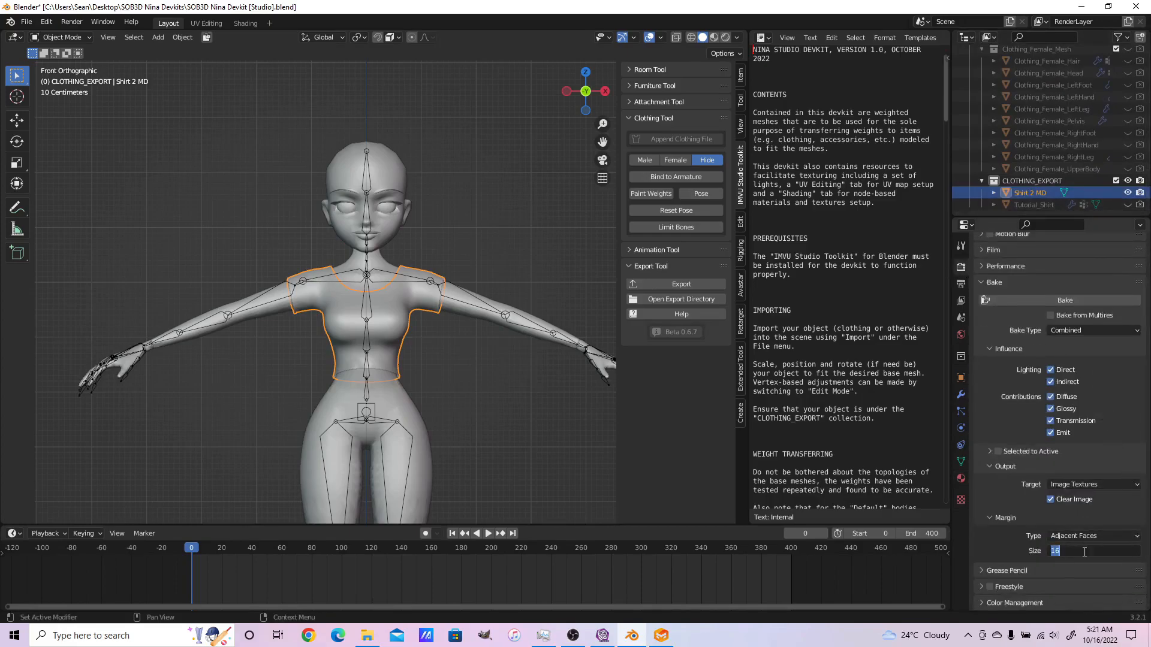
{"action": "type", "text": "8"}
{"action": "key", "text": "Return"}
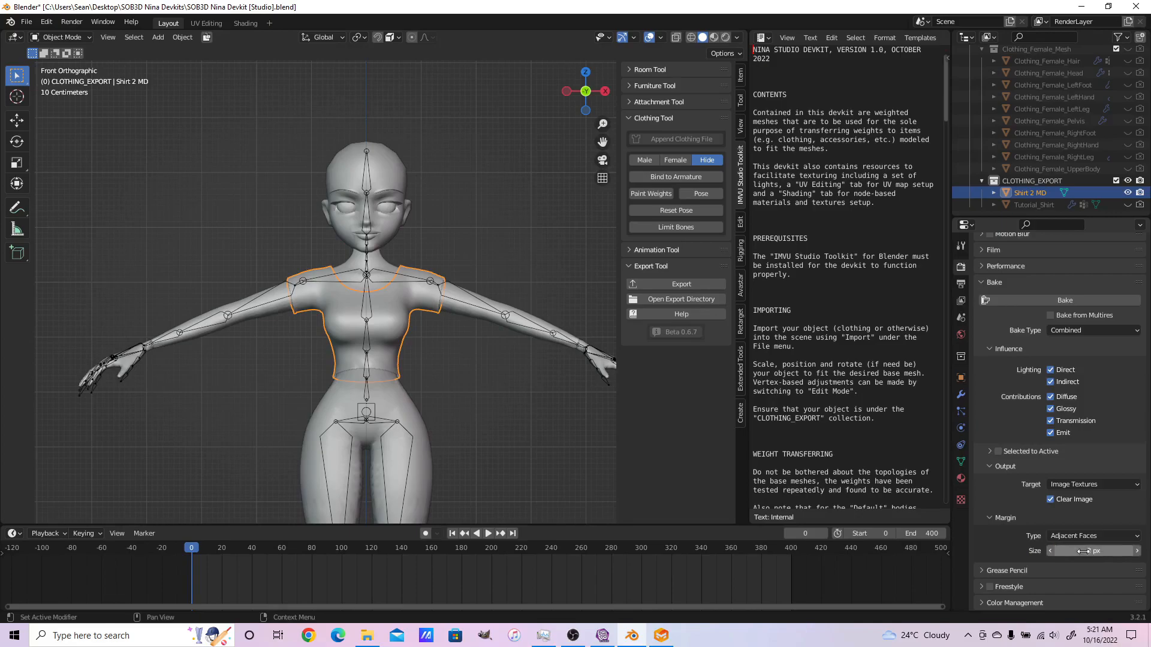
{"action": "left_click", "coordinate": [1092, 300]}
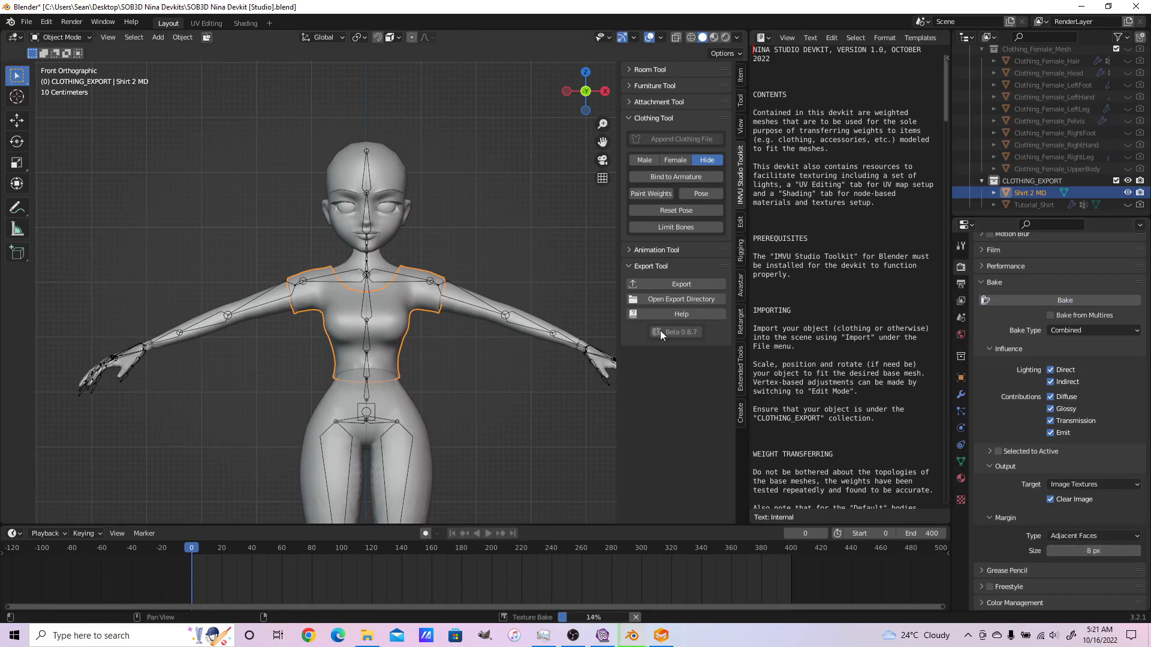
{"action": "scroll", "coordinate": [1116, 381], "scroll_direction": "up", "scroll_amount": 6}
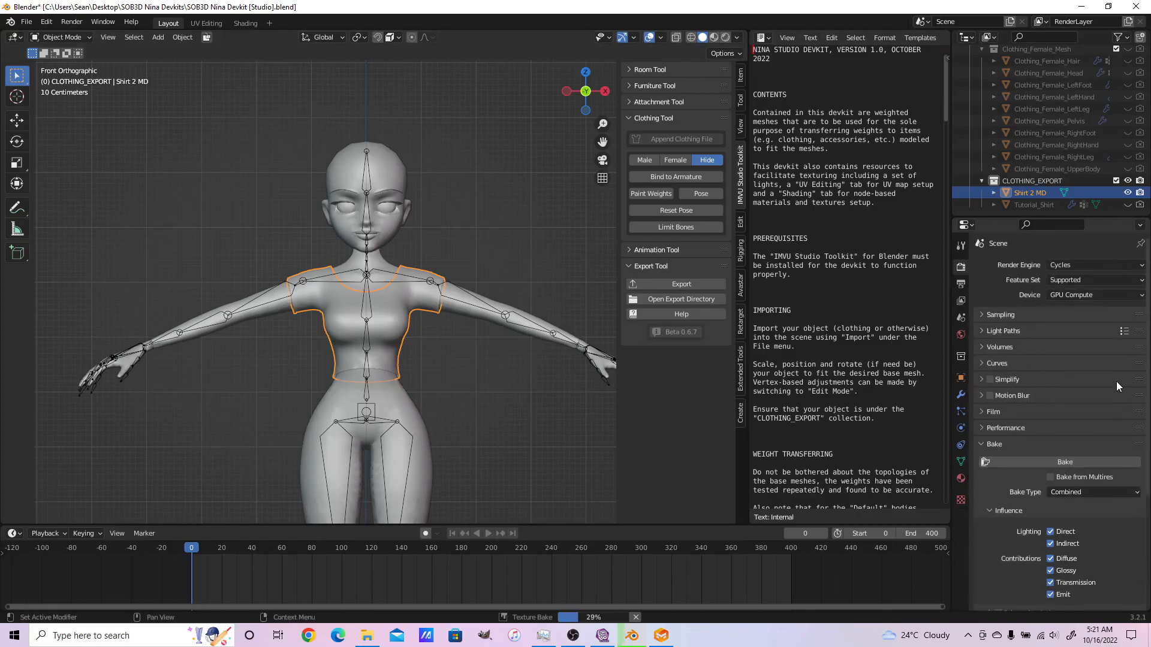
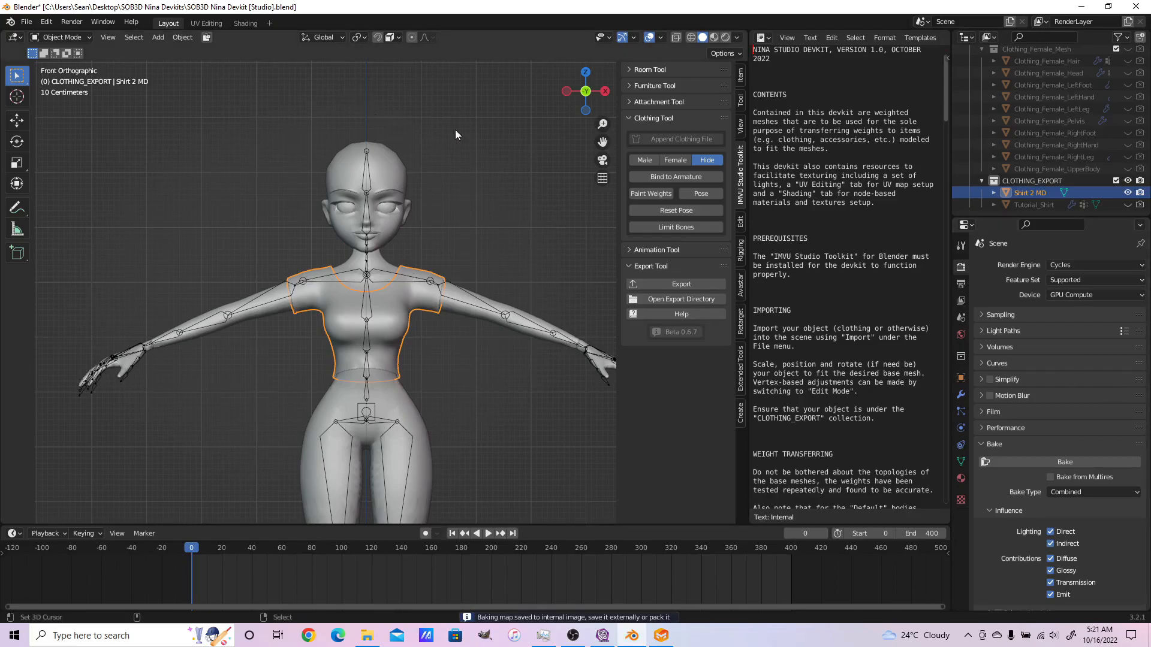
Show the viewport with Flat lighting and Texture color, and examine the baked shading on the shirt's front and back
{"action": "scroll", "coordinate": [473, 131], "scroll_direction": "up", "scroll_amount": 3}
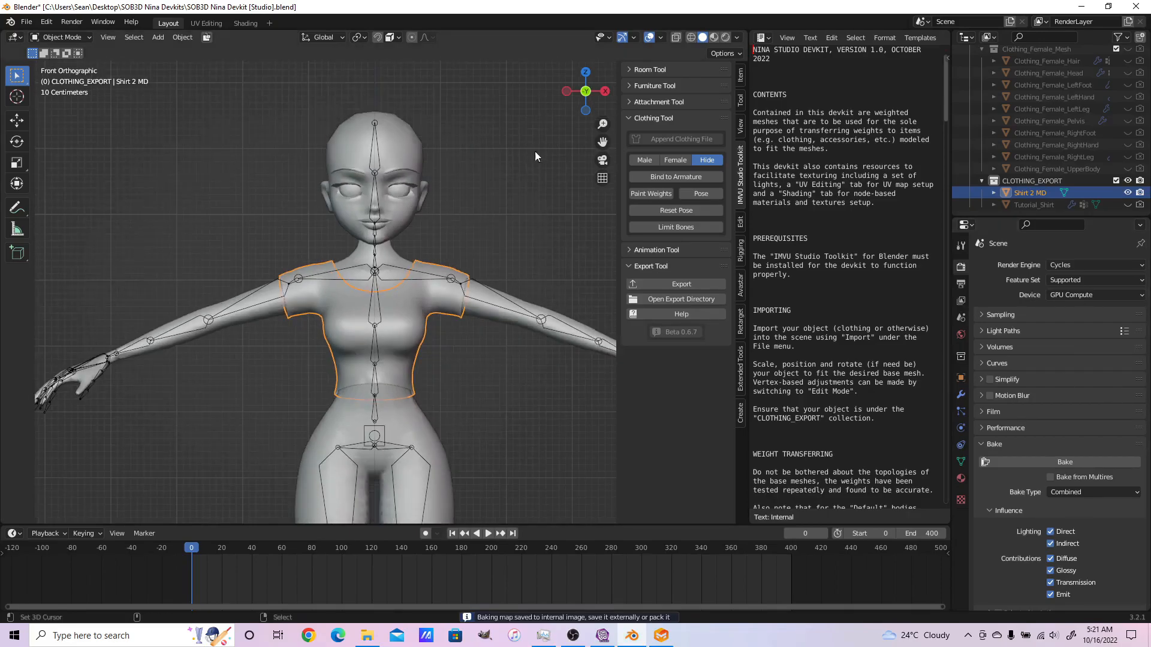
{"action": "key", "text": "z"}
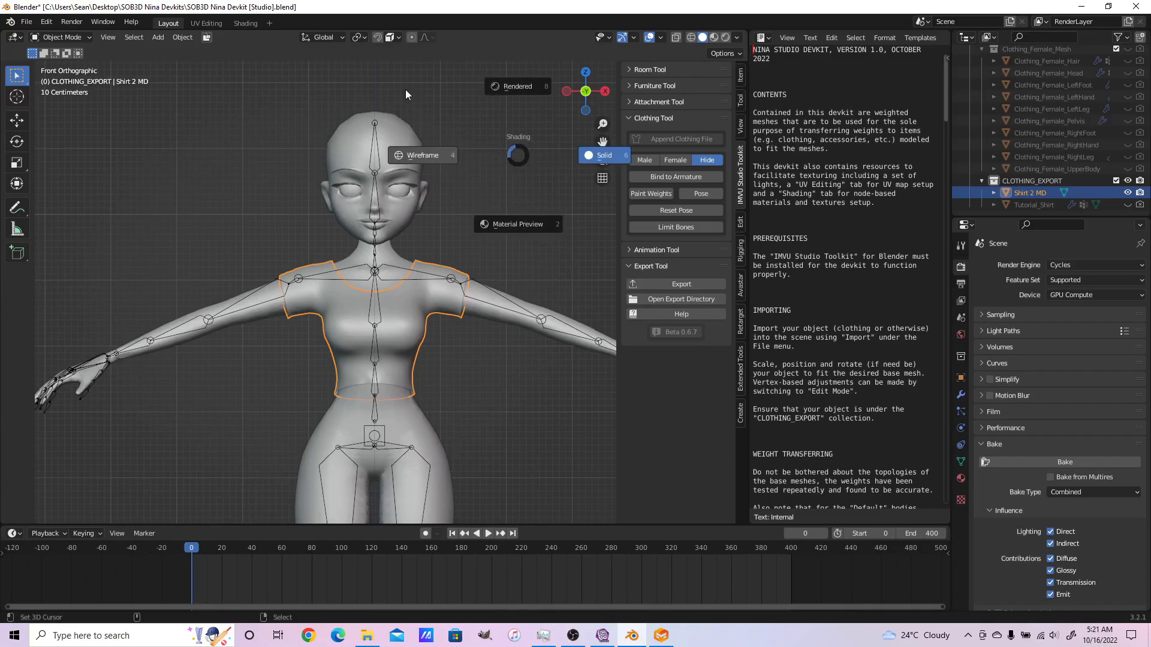
{"action": "key", "text": "Escape"}
{"action": "left_click", "coordinate": [736, 38]}
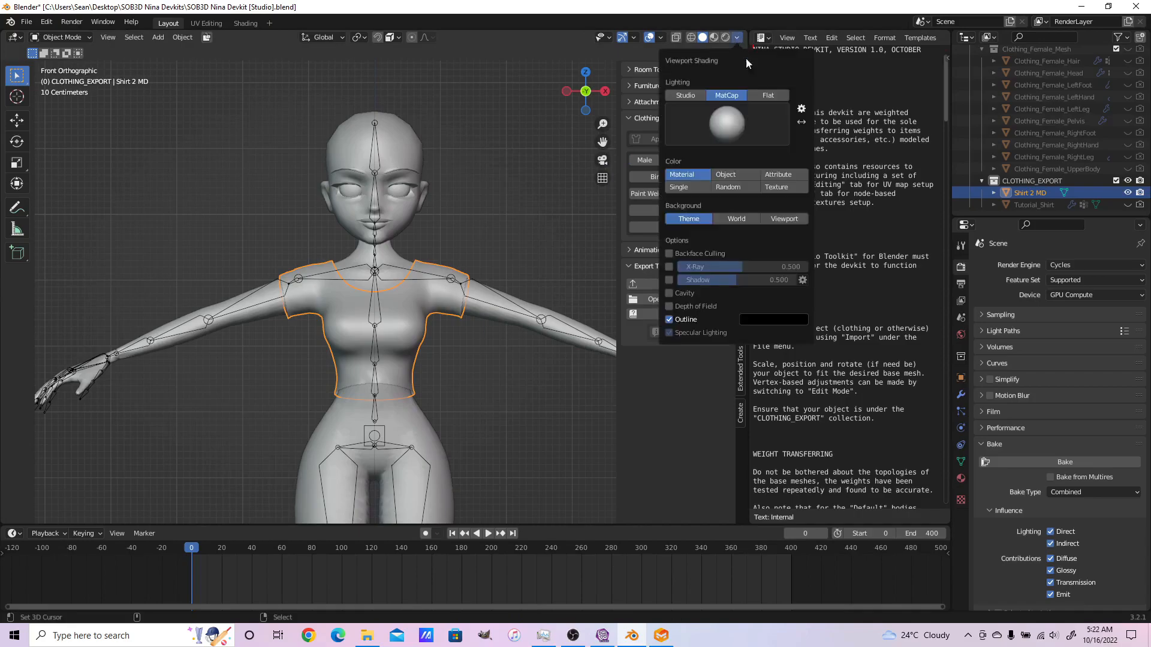
{"action": "left_click", "coordinate": [767, 95]}
{"action": "left_click", "coordinate": [768, 142]}
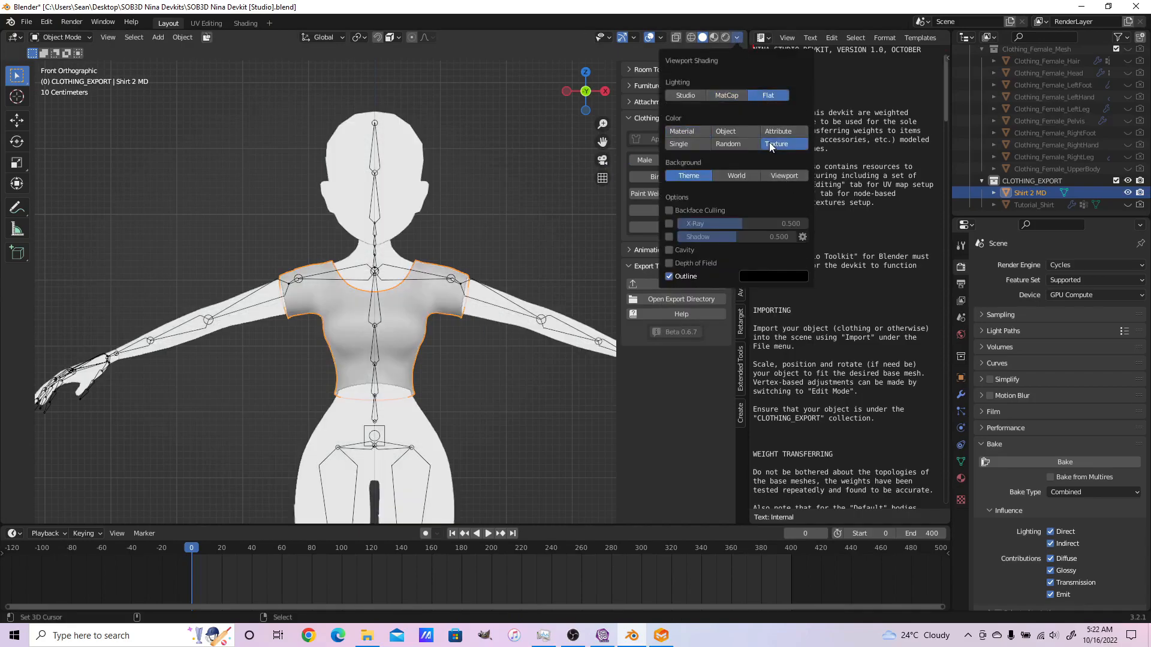
{"action": "scroll", "coordinate": [509, 350], "scroll_direction": "up", "scroll_amount": 2}
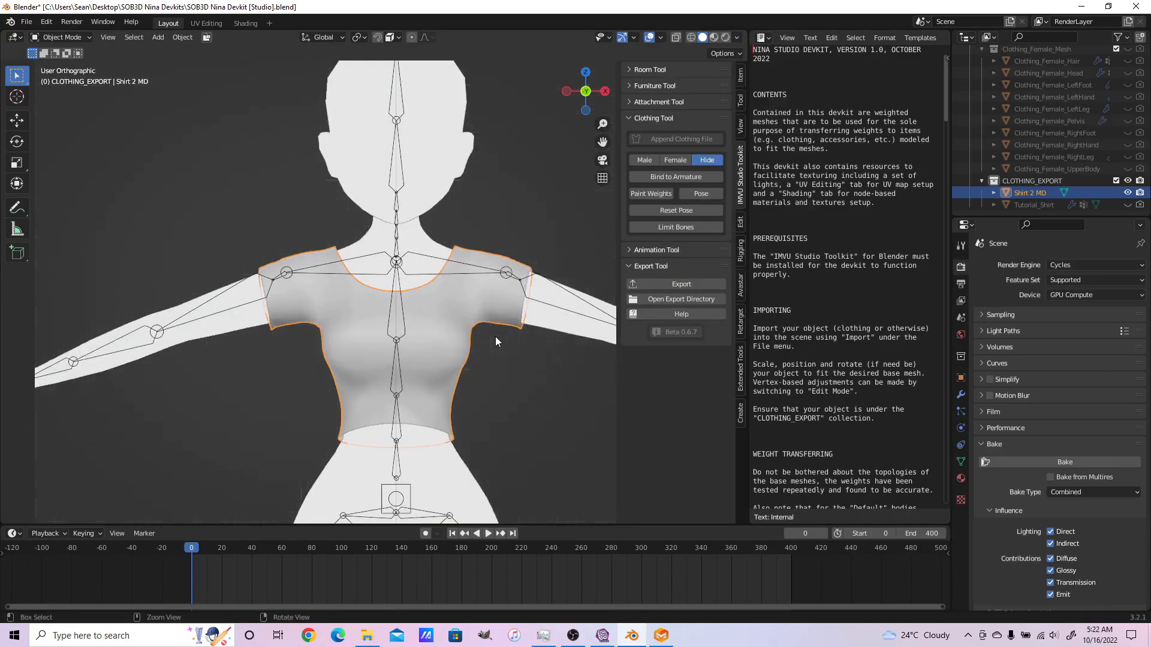
{"action": "key", "text": "ctrl+KP_1"}
{"action": "middle_click_drag", "start_coordinate": [394, 366], "coordinate": [449, 335], "text": "shift"}
{"action": "scroll", "coordinate": [450, 336], "scroll_direction": "up", "scroll_amount": 1}
{"action": "scroll", "coordinate": [450, 340], "scroll_direction": "down", "scroll_amount": 3}
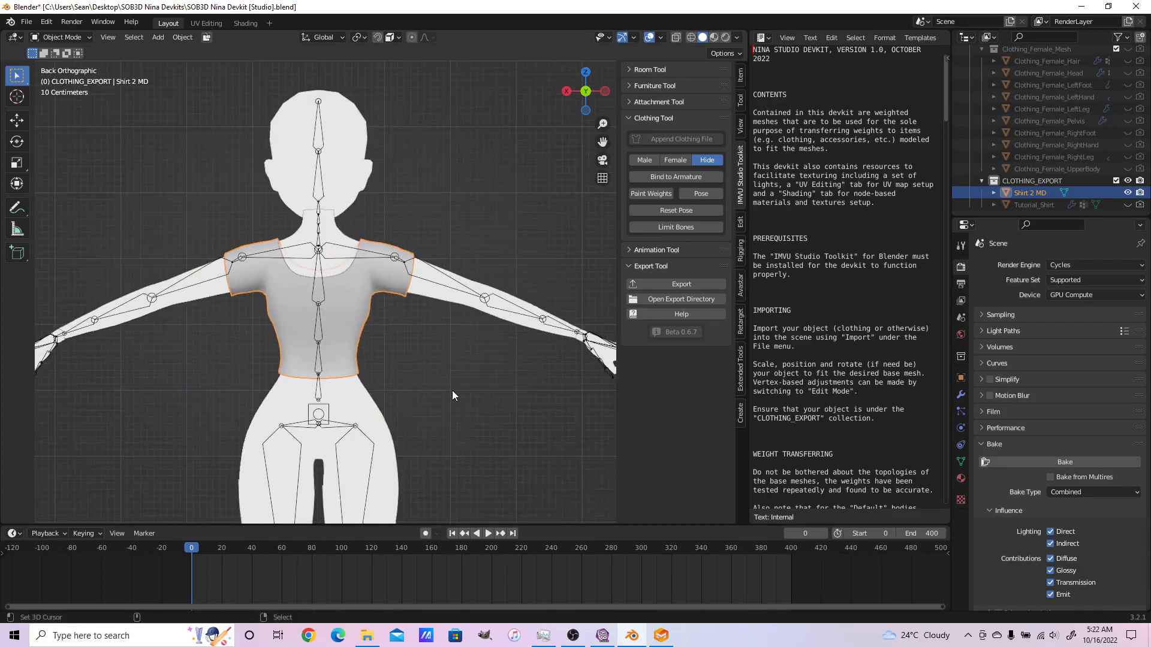
{"action": "key", "text": "KP_1"}
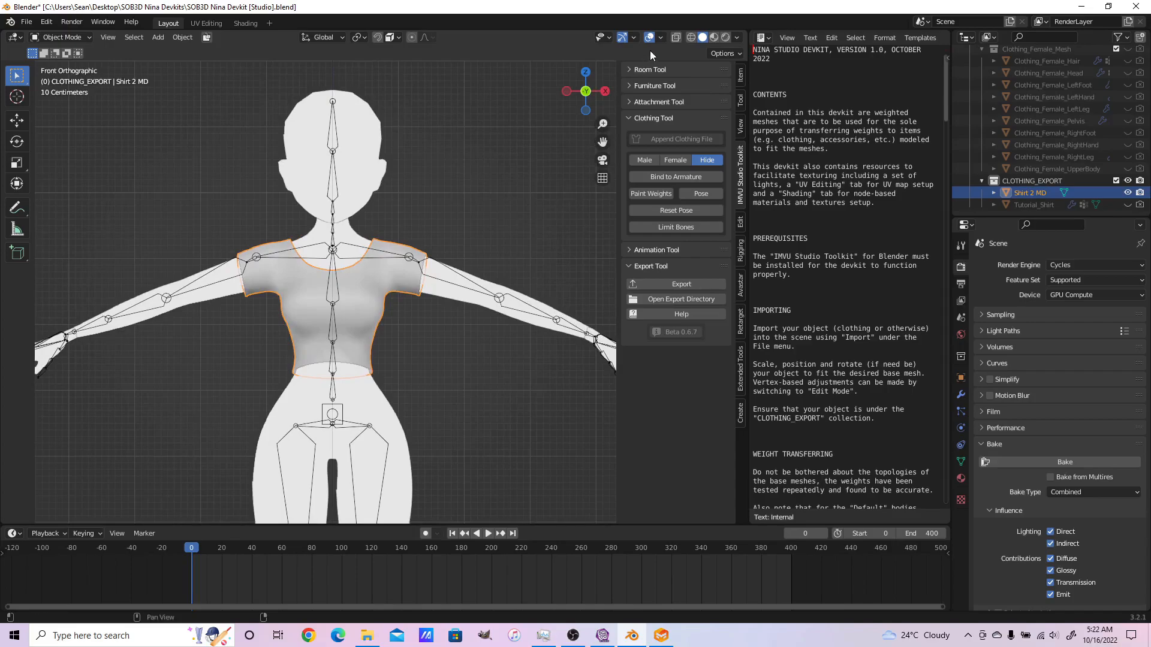
Restore the viewport shading to MatCap lighting with Material color
{"action": "left_click", "coordinate": [742, 39]}
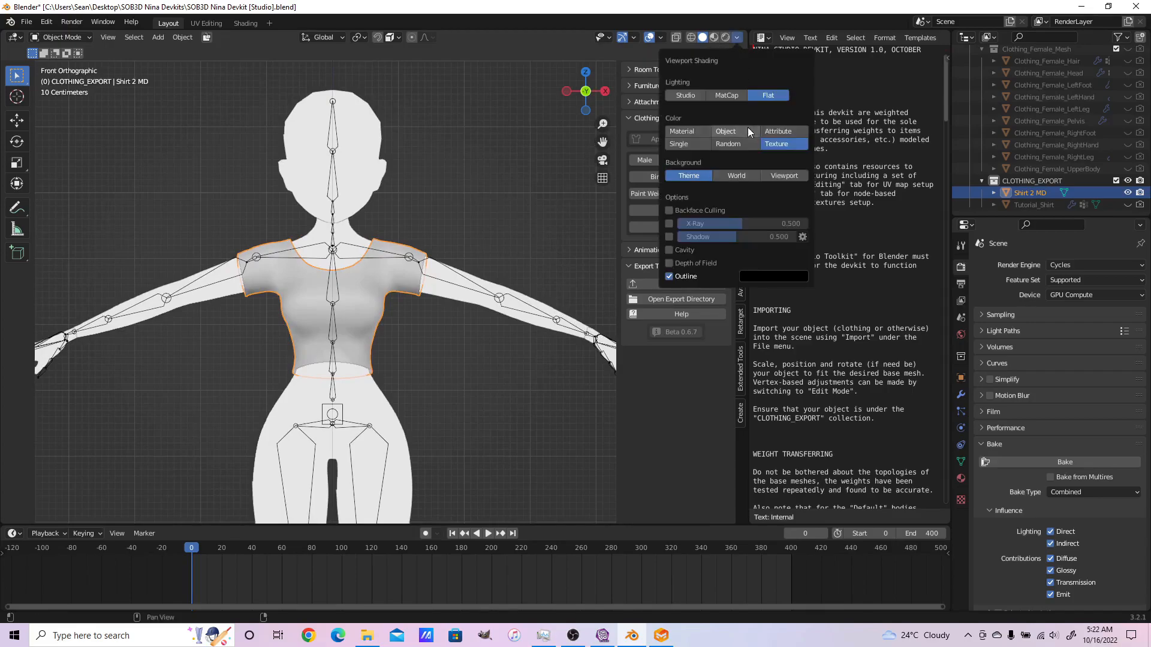
{"action": "left_click", "coordinate": [674, 97]}
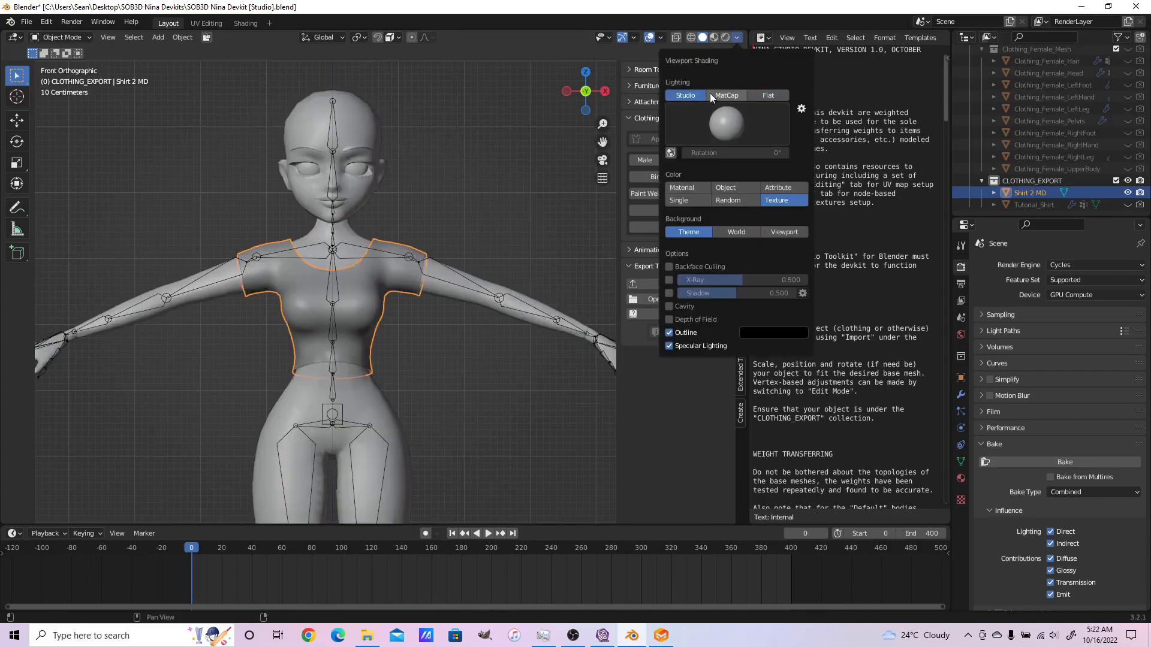
{"action": "left_click", "coordinate": [725, 96]}
{"action": "left_click", "coordinate": [672, 176]}
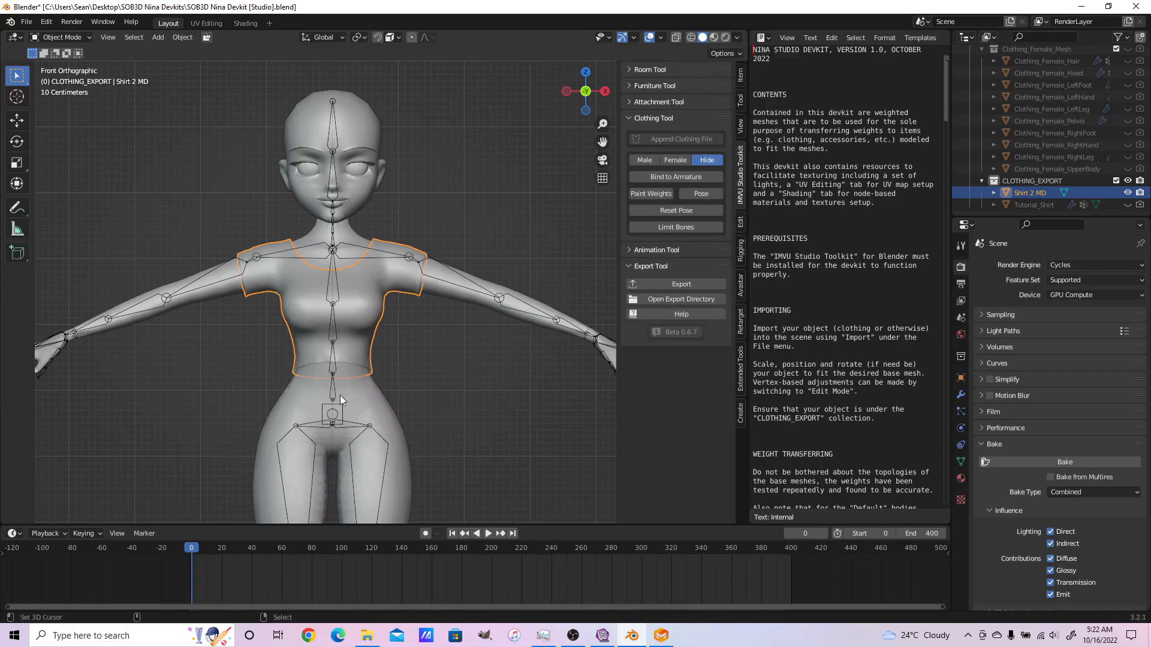
Select the SOB3D_Nina_Body_Full_GA body mesh, add Shirt 2 MD as the active object, and enter Weight Paint mode
{"action": "scroll", "coordinate": [367, 369], "scroll_direction": "up", "scroll_amount": 2}
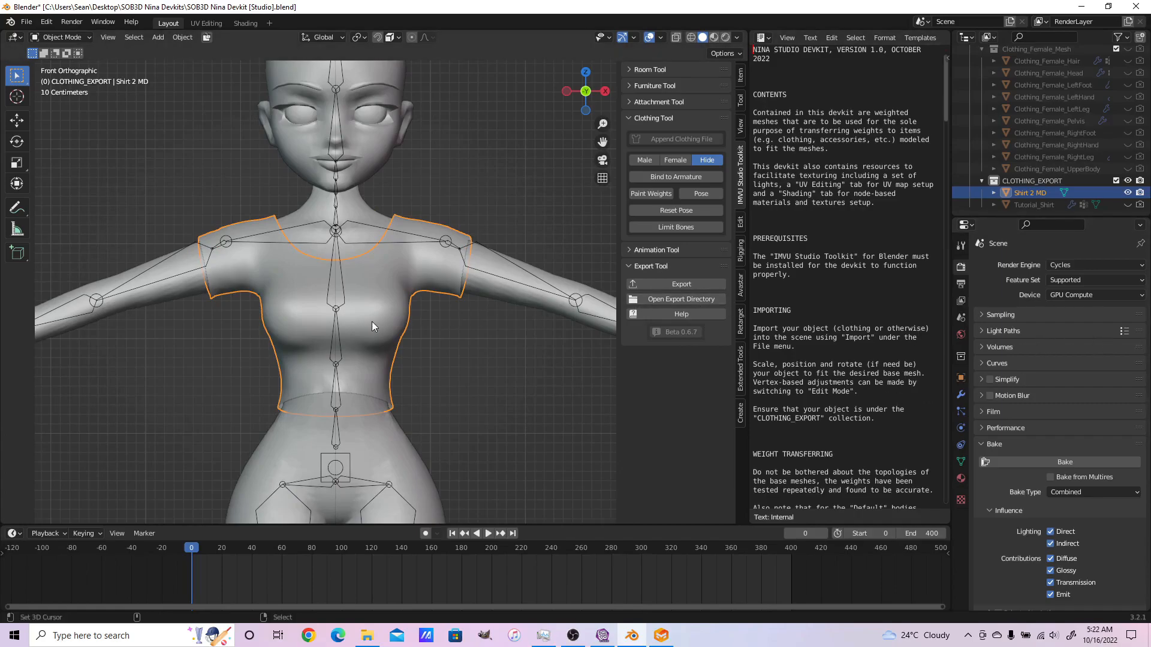
{"action": "scroll", "coordinate": [371, 322], "scroll_direction": "down", "scroll_amount": 2}
{"action": "left_click", "coordinate": [387, 415]}
{"action": "scroll", "coordinate": [522, 399], "scroll_direction": "up", "scroll_amount": 3}
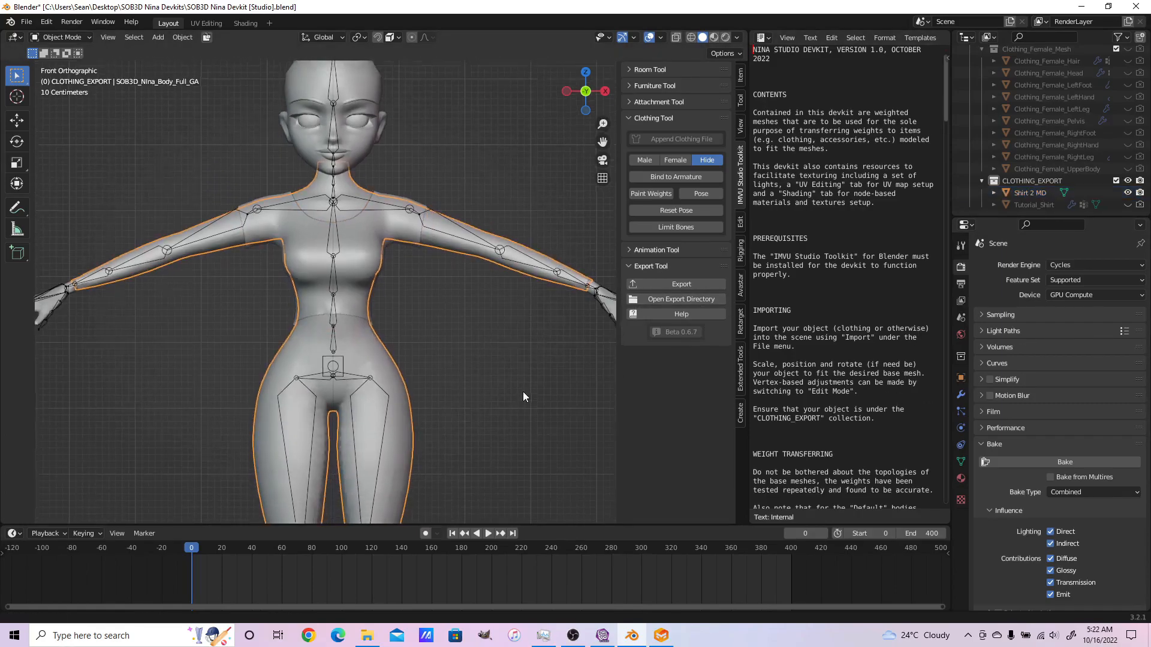
{"action": "left_click", "coordinate": [425, 223], "text": "alt+shift"}
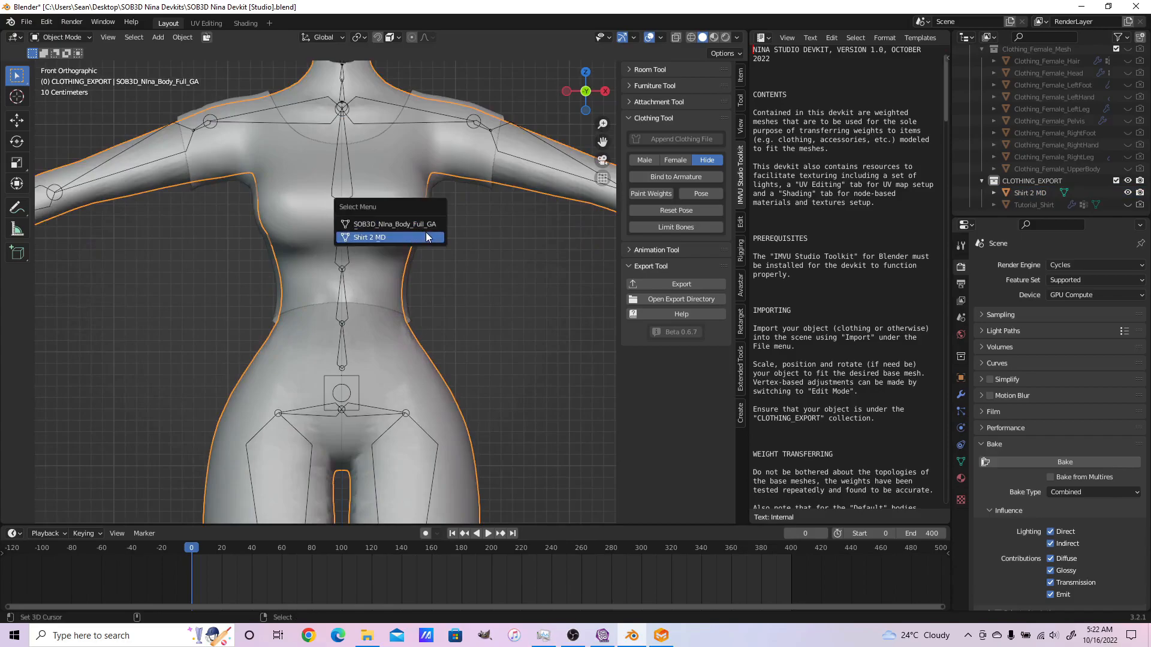
{"action": "left_click", "coordinate": [426, 234]}
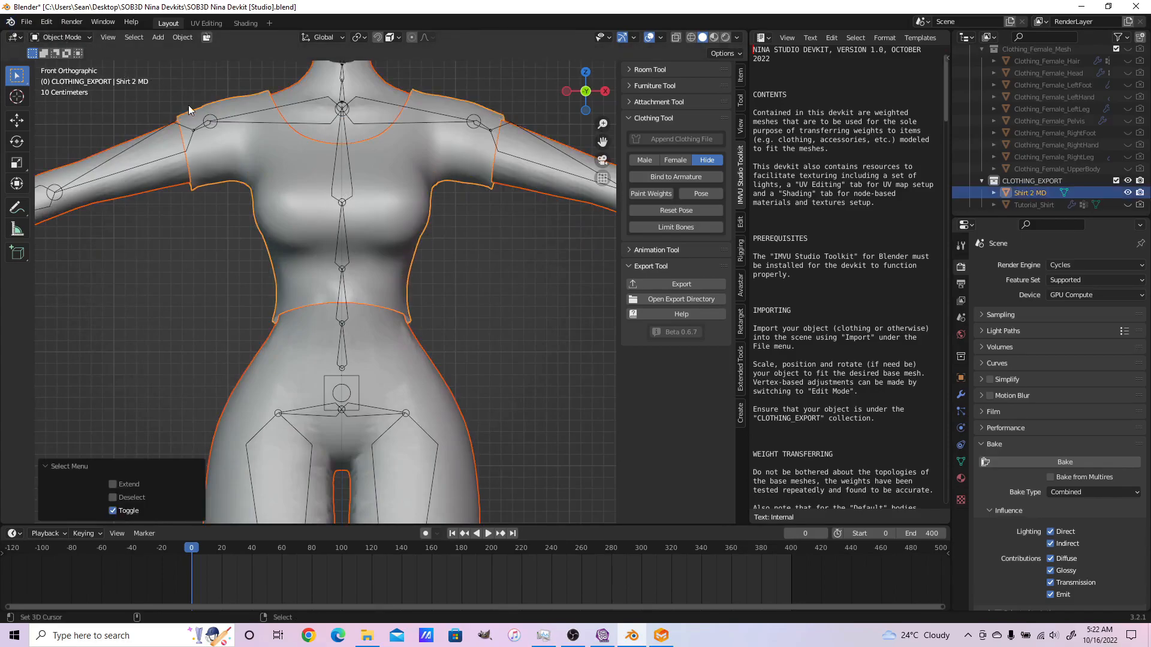
{"action": "key", "text": "ctrl+Tab"}
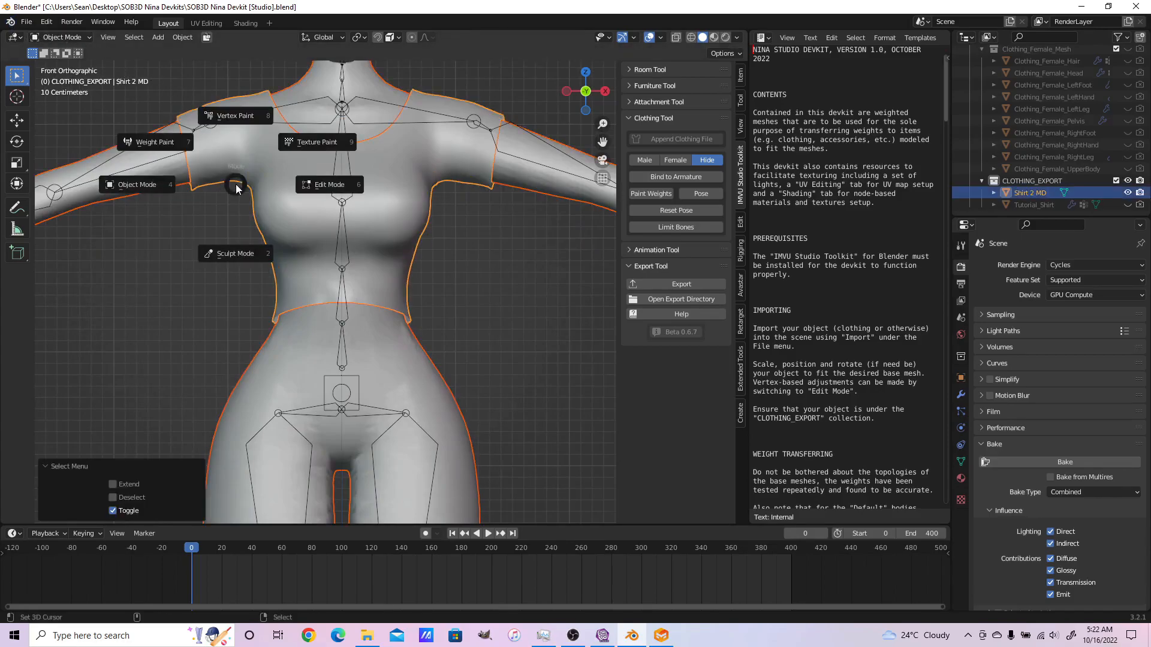
{"action": "left_click", "coordinate": [154, 145]}
Transfer the body's weights to the shirt using Nearest Face Interpolated vertex mapping and source layers selected By Name
{"action": "left_click", "coordinate": [162, 37]}
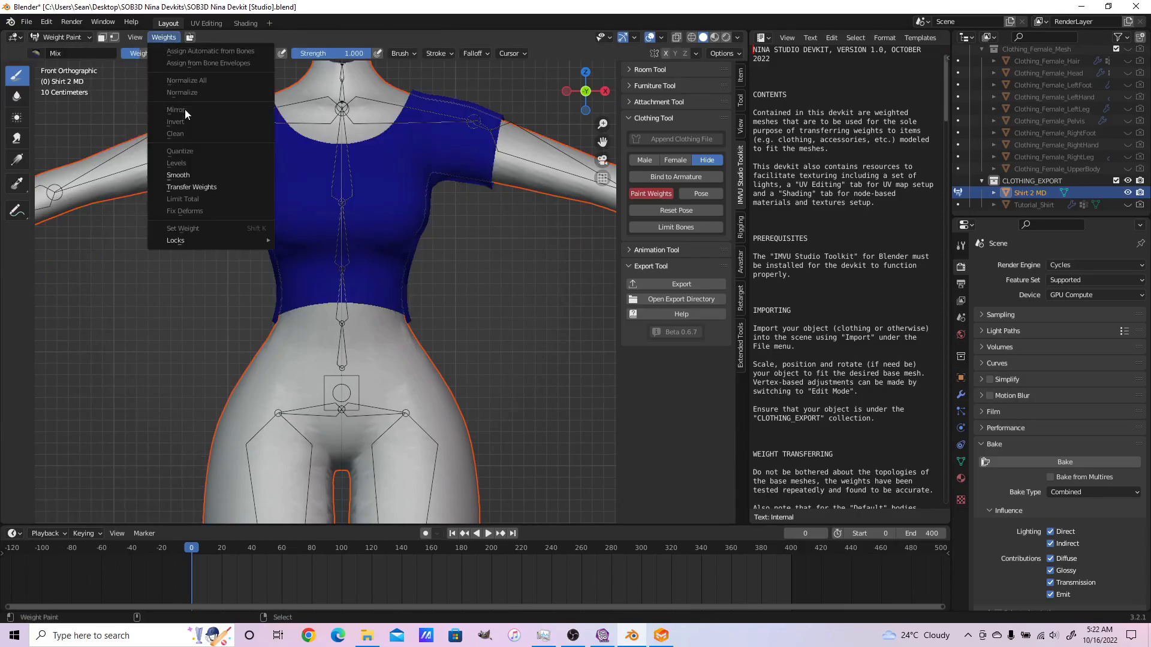
{"action": "left_click", "coordinate": [197, 187]}
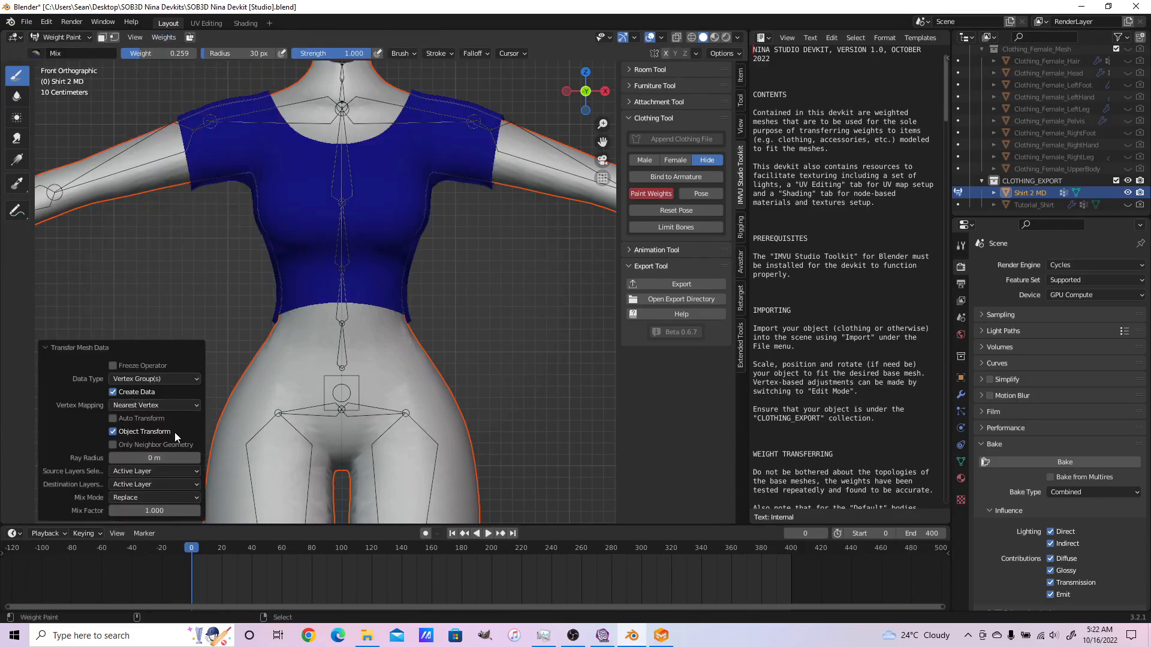
{"action": "left_click", "coordinate": [170, 405]}
{"action": "left_click", "coordinate": [182, 484]}
{"action": "left_click", "coordinate": [171, 471]}
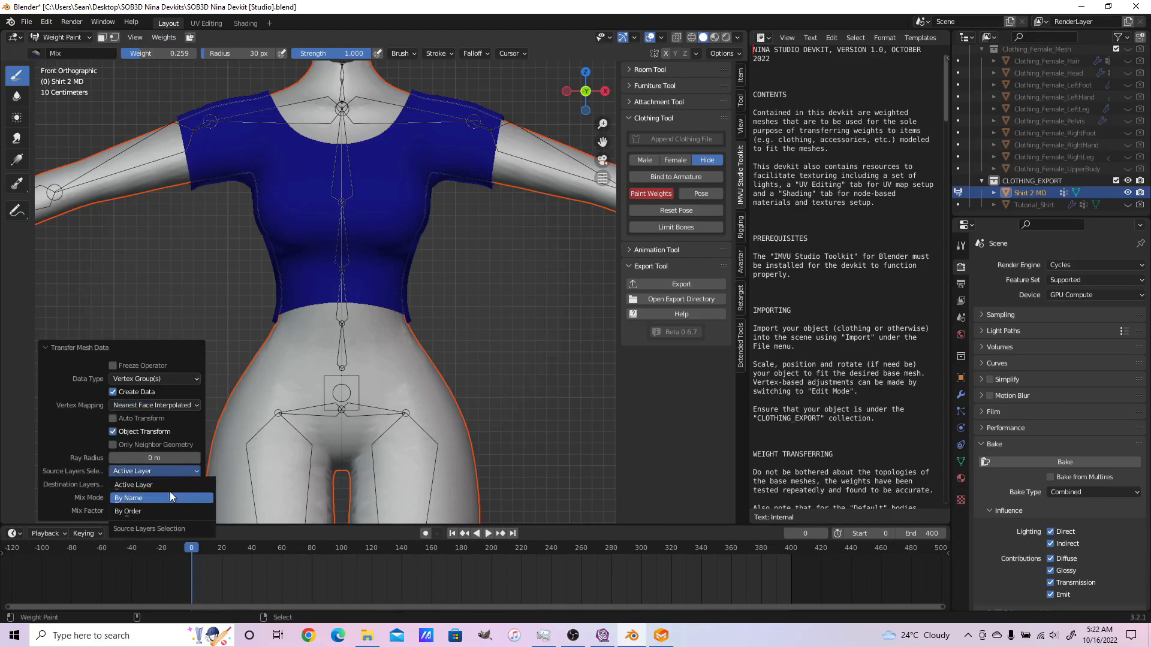
{"action": "left_click", "coordinate": [169, 497]}
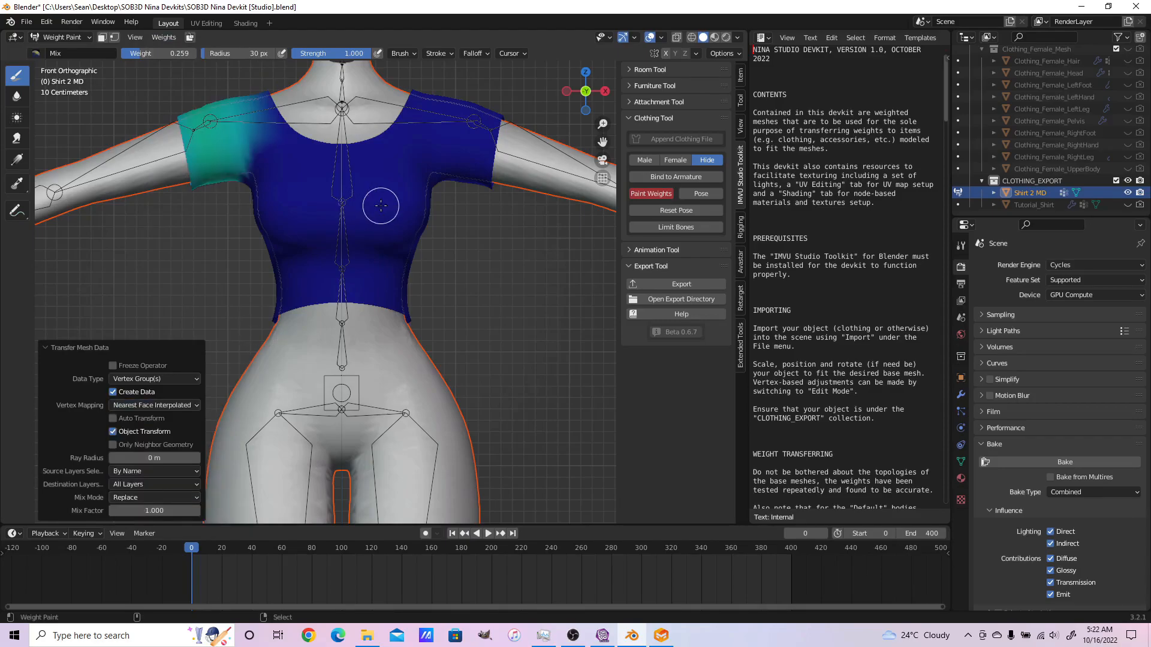
{"action": "scroll", "coordinate": [431, 253], "scroll_direction": "up", "scroll_amount": 3}
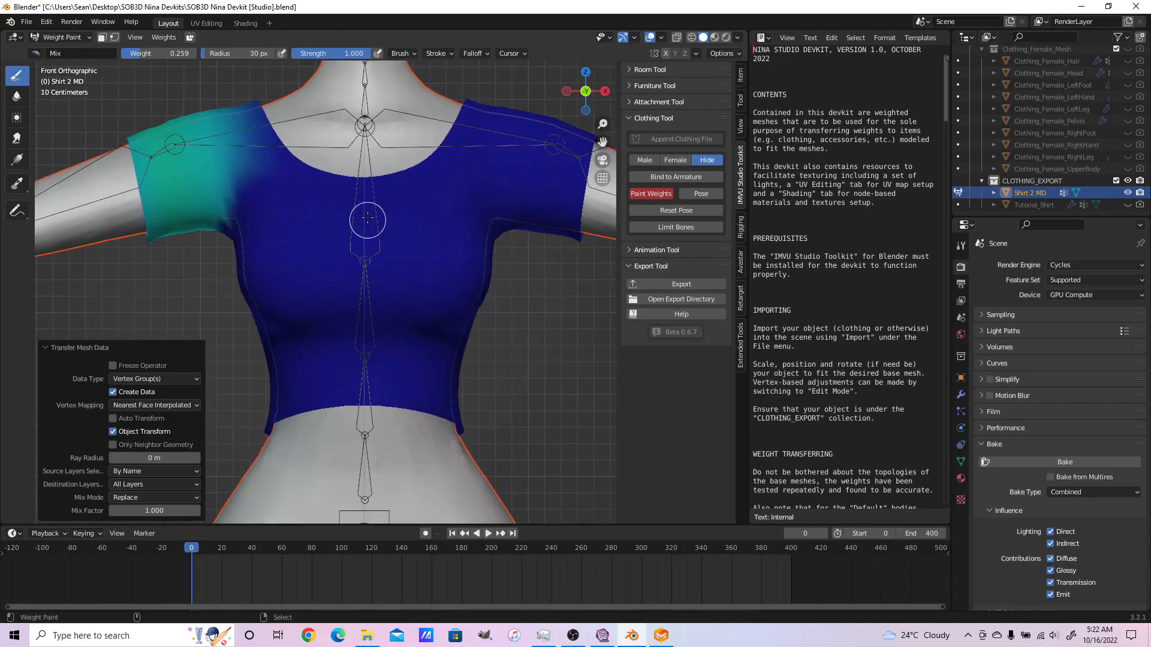
{"action": "key", "text": "ctrl+z"}
{"action": "key", "text": "ctrl+z"}
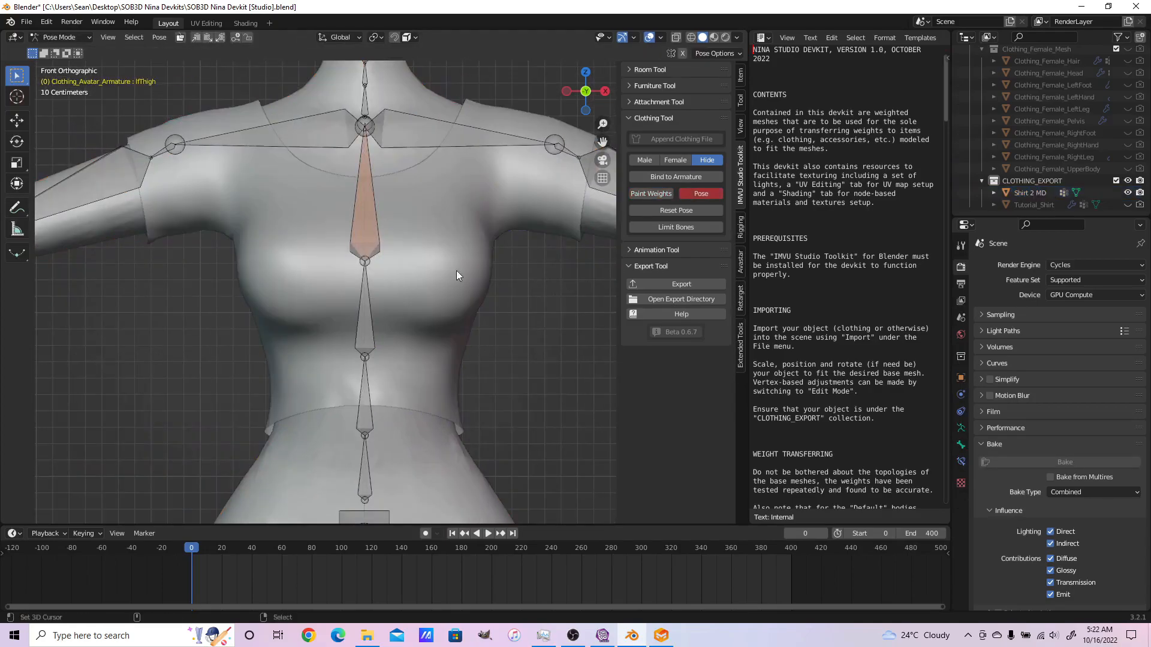
{"action": "key", "text": "ctrl+z"}
{"action": "scroll", "coordinate": [468, 280], "scroll_direction": "down", "scroll_amount": 3}
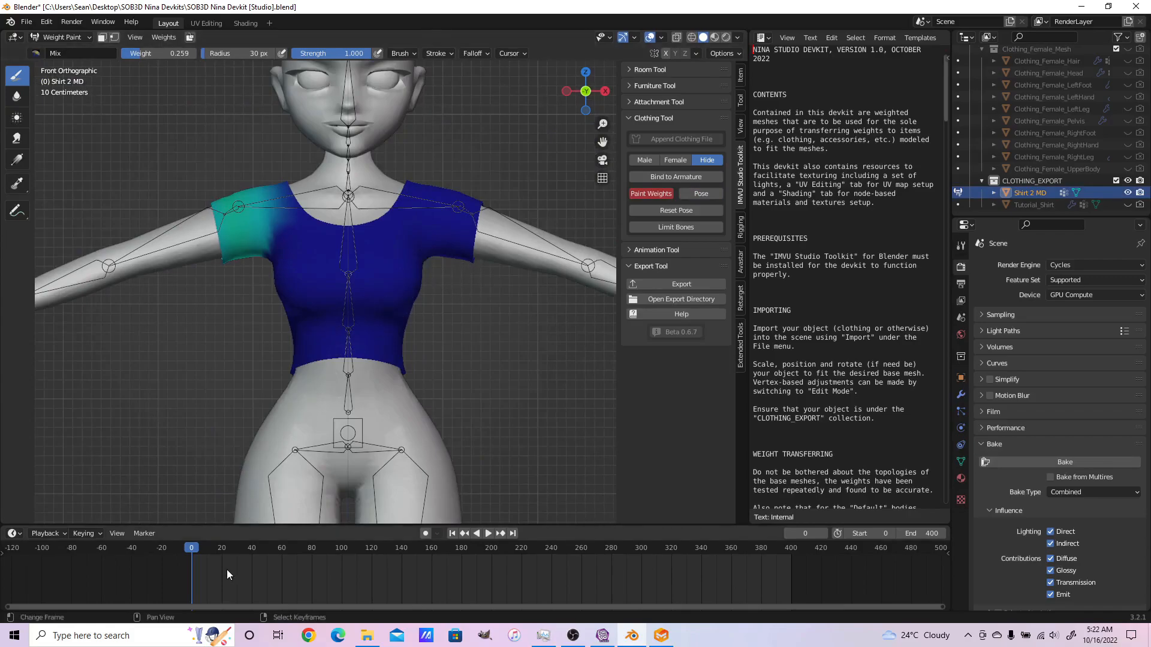
{"action": "left_click_drag", "start_coordinate": [193, 552], "coordinate": [162, 549]}
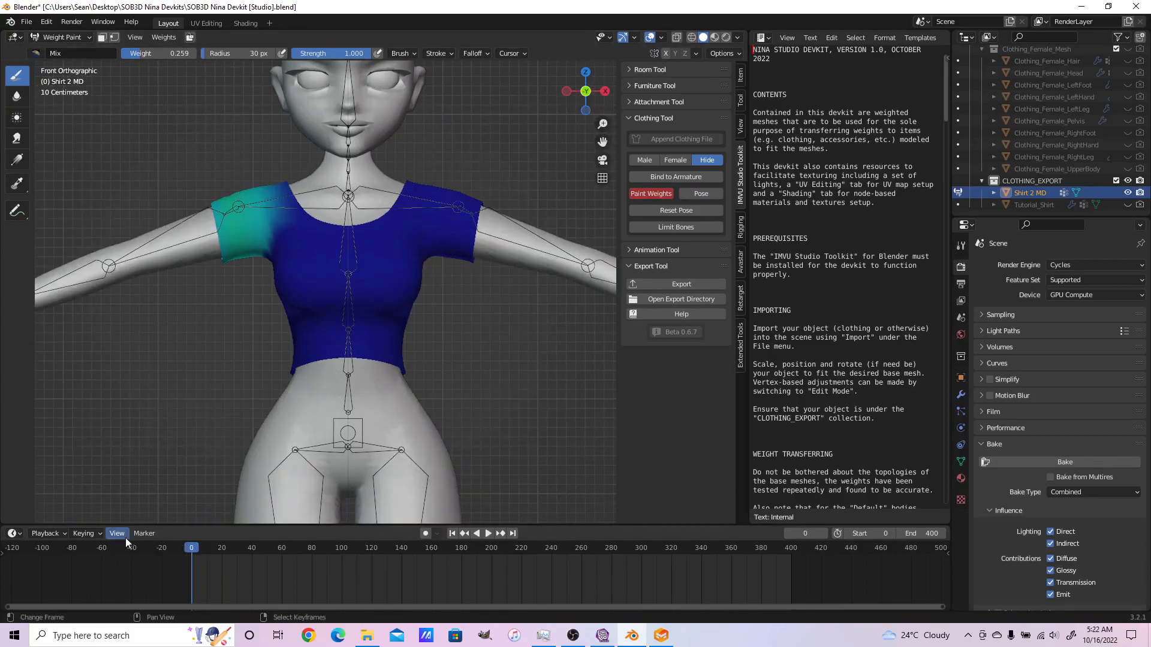
In Object Mode add Clothing_Avatar_Armature to the shirt selection, switch to Pose Mode, and parent the shirt to it With Empty Groups
{"action": "left_click", "coordinate": [76, 39]}
{"action": "left_click", "coordinate": [76, 49]}
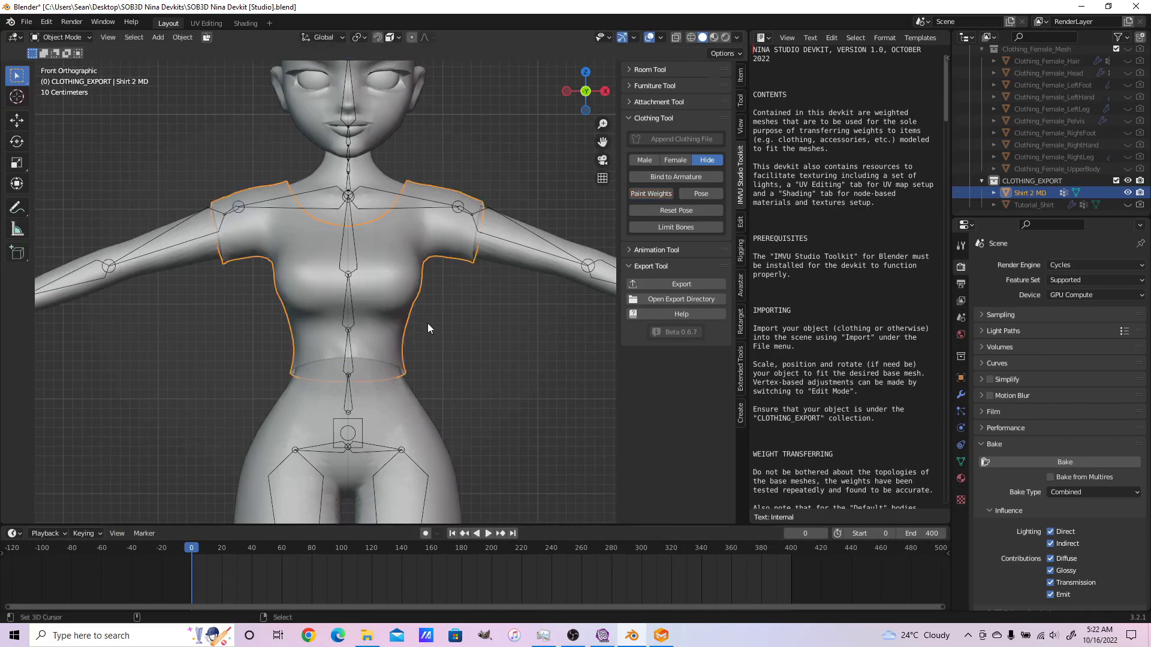
{"action": "left_click", "coordinate": [358, 247], "text": "alt"}
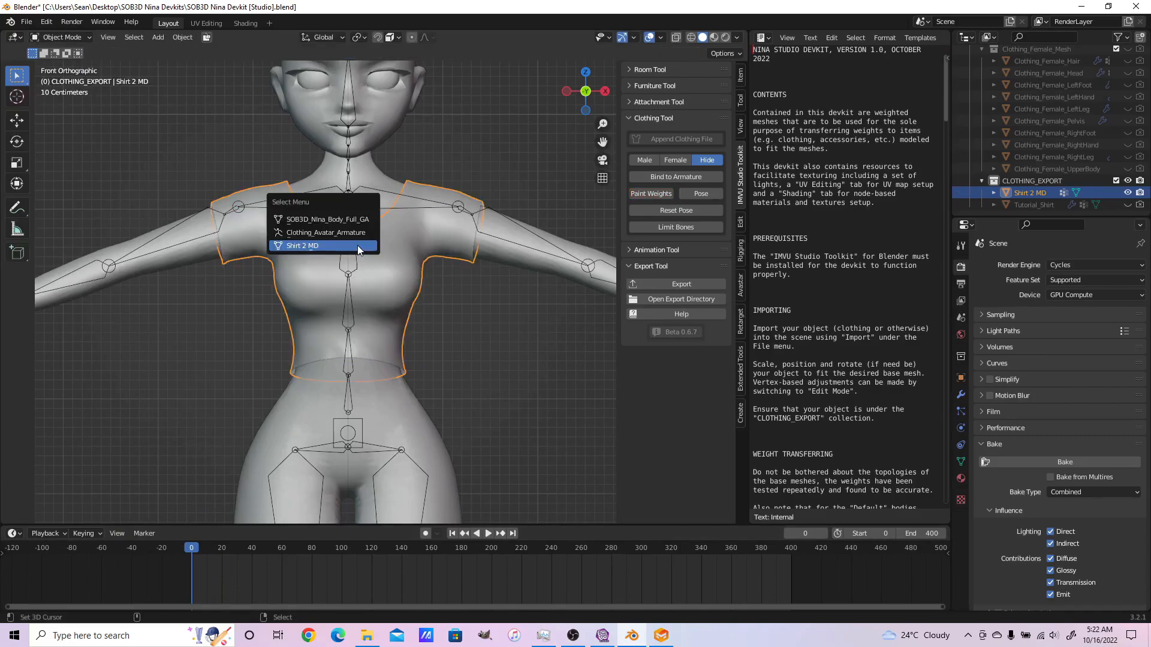
{"action": "left_click", "coordinate": [359, 231]}
{"action": "key", "text": "ctrl+Tab"}
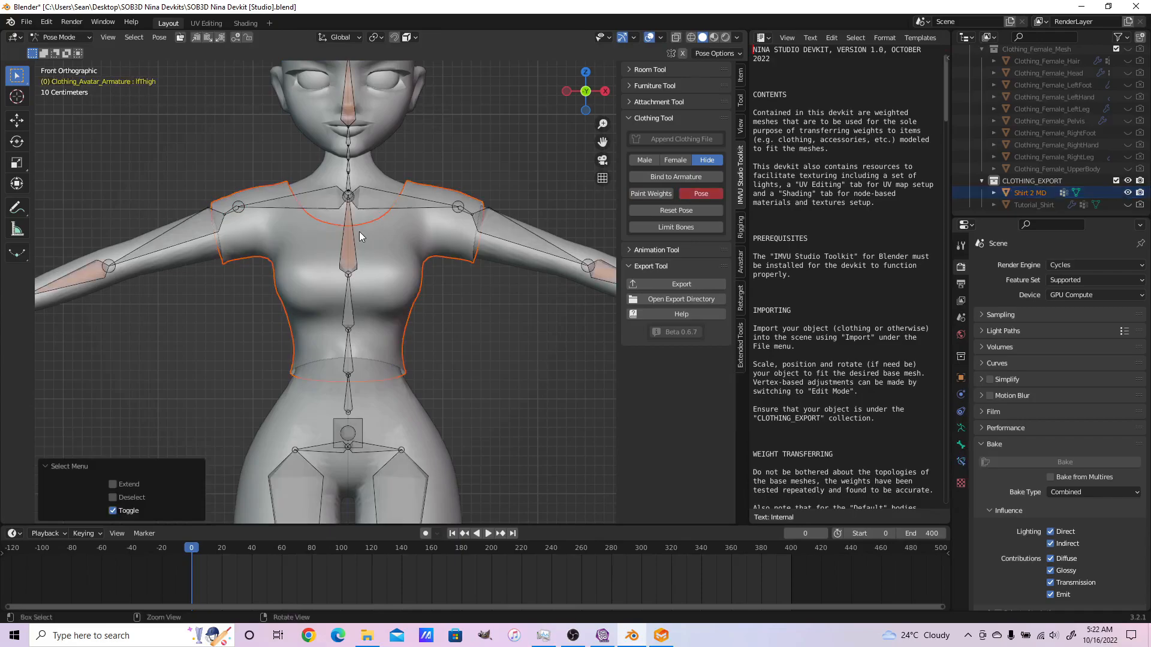
{"action": "key", "text": "ctrl+p"}
{"action": "left_click", "coordinate": [358, 291]}
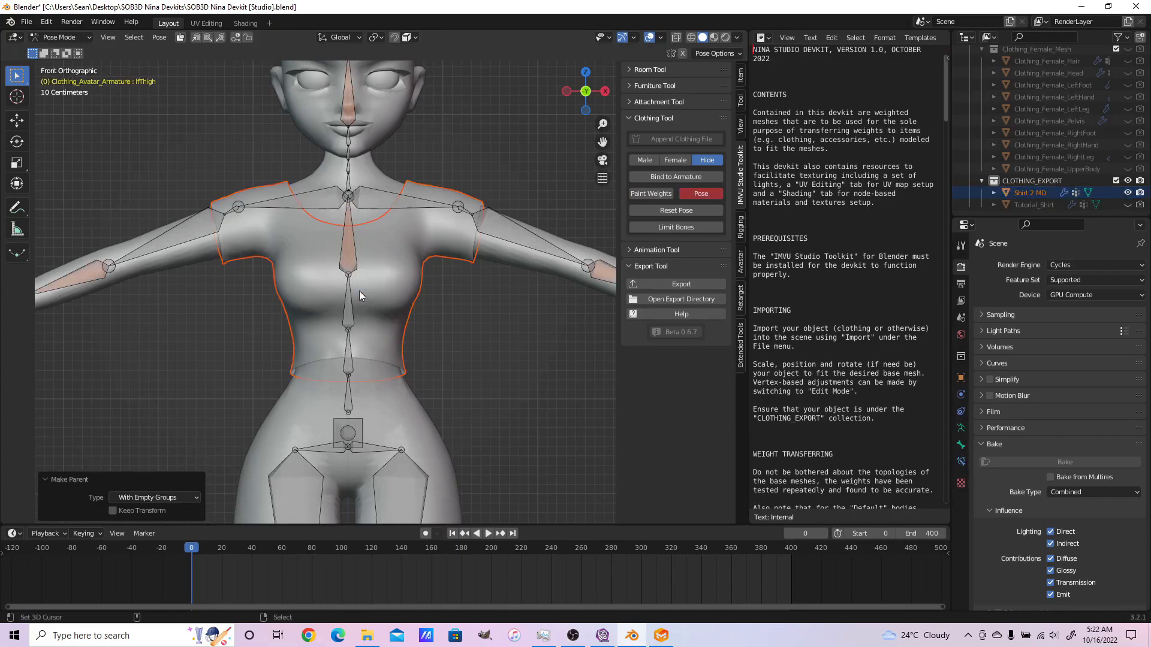
Back in Object Mode with only the shirt selected, play the animation briefly to check how the shirt deforms with the body
{"action": "left_click", "coordinate": [406, 321]}
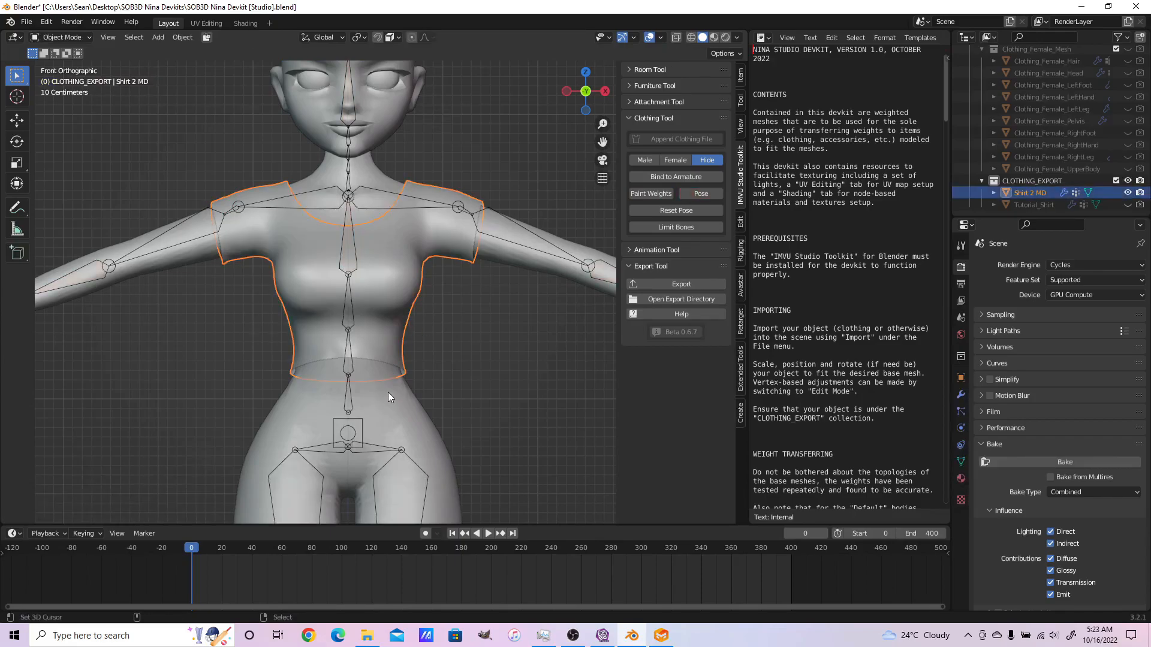
{"action": "key", "text": "space"}
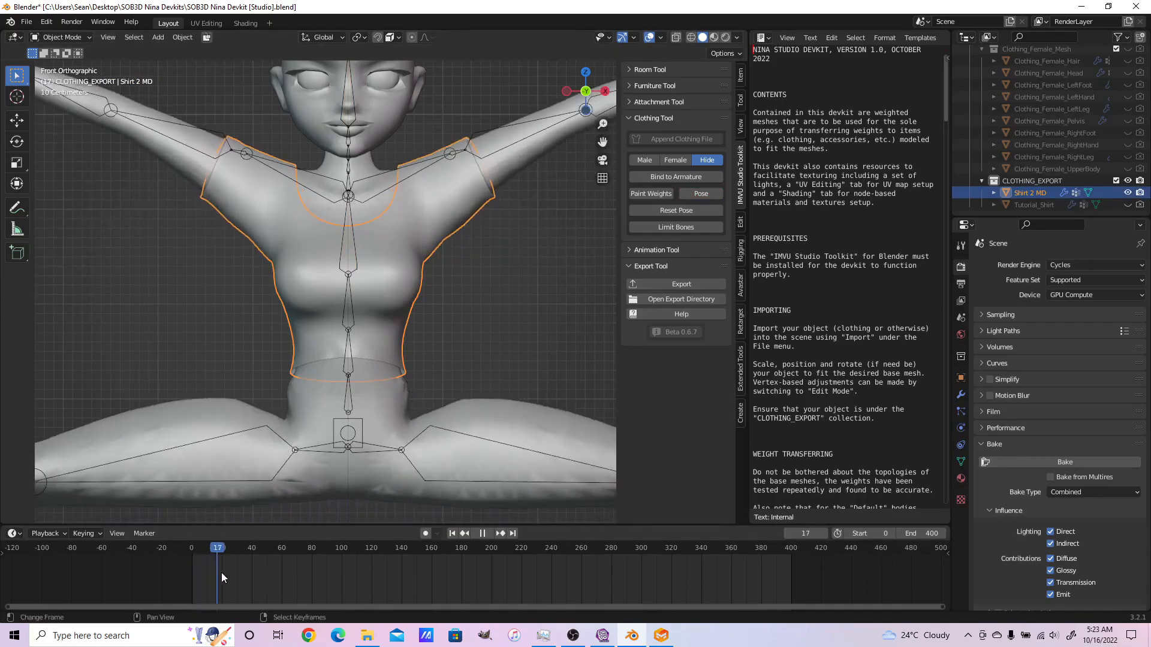
{"action": "key", "text": "Escape"}
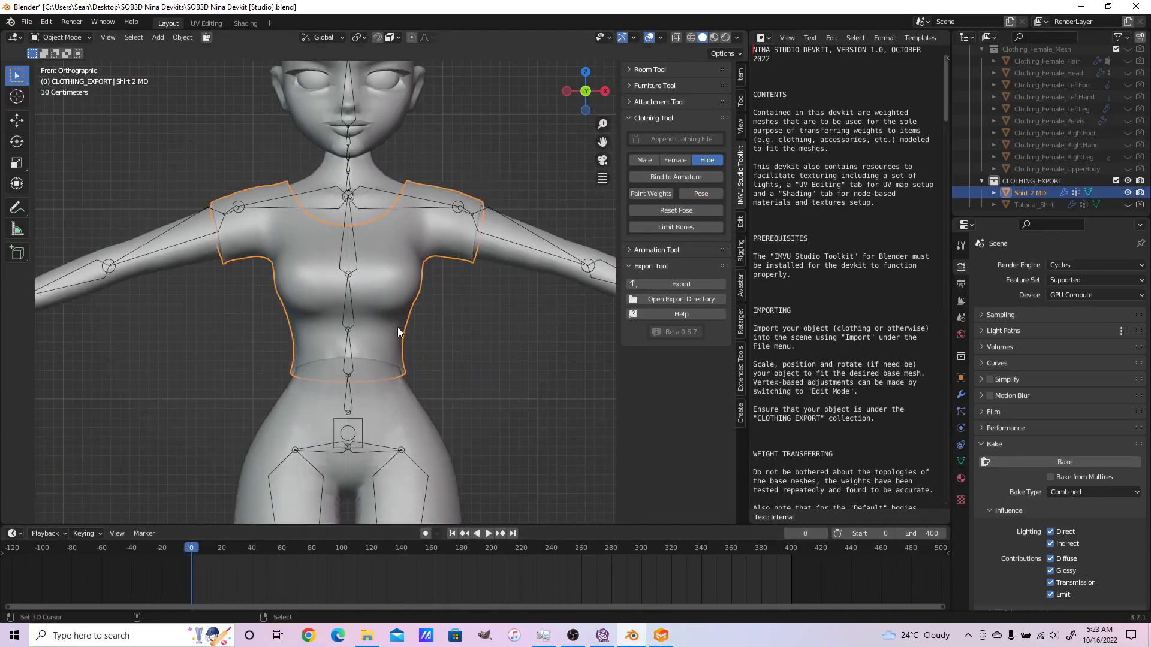
Set the viewport display colour of the shirt's front material, MDShirt1[20][DS], to yellow
{"action": "left_click", "coordinate": [962, 478]}
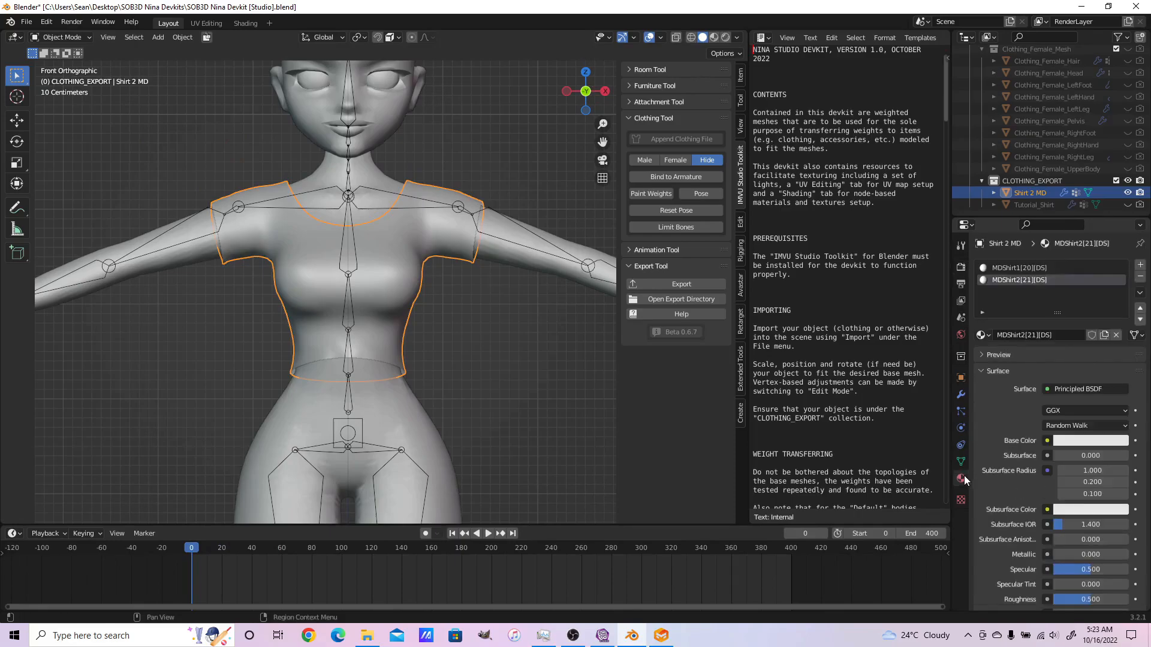
{"action": "scroll", "coordinate": [1092, 464], "scroll_direction": "down", "scroll_amount": 14}
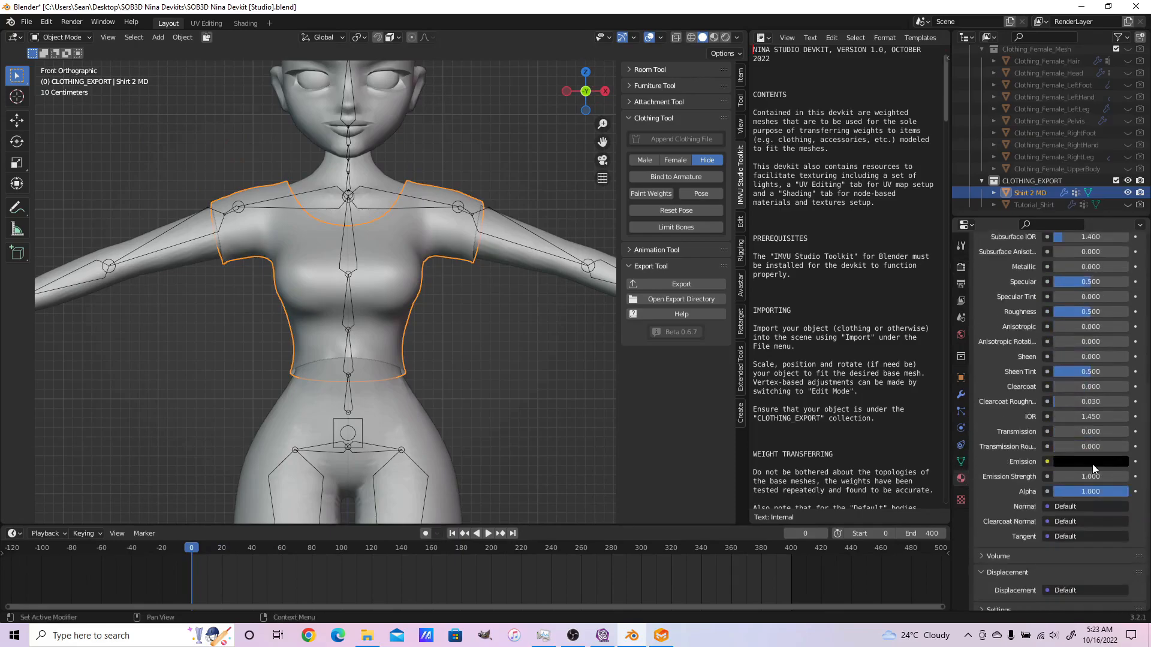
{"action": "left_click", "coordinate": [1031, 587]}
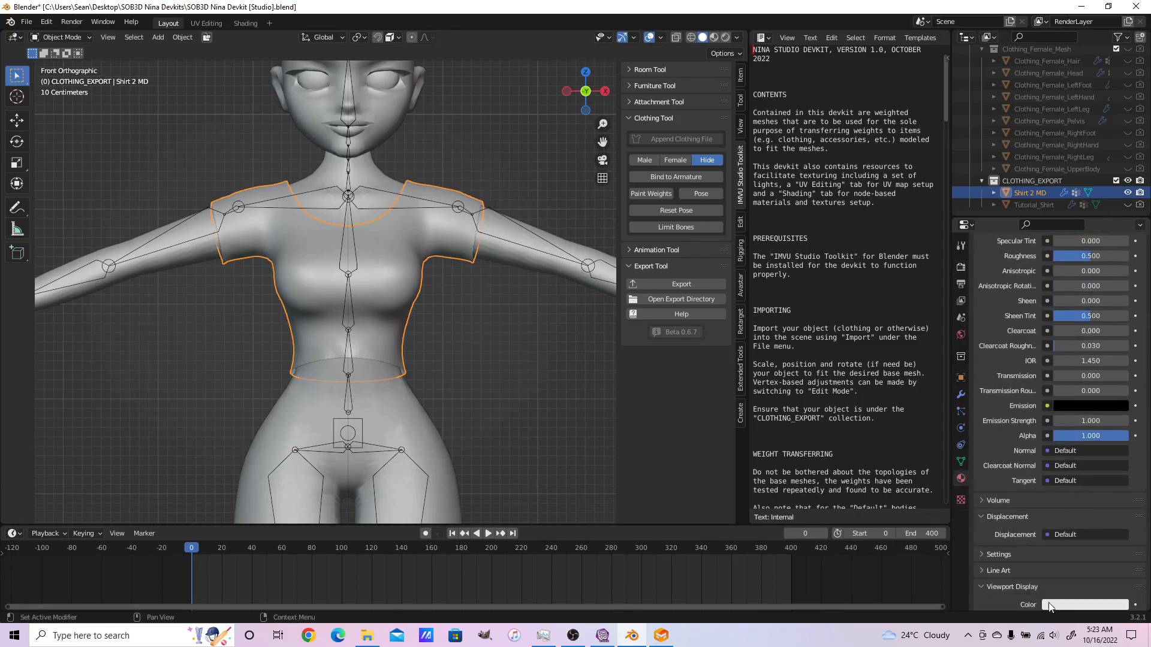
{"action": "left_click", "coordinate": [1085, 605]}
{"action": "left_click_drag", "start_coordinate": [1066, 505], "coordinate": [1039, 501]}
Set the viewport display colour of the shirt's back material, MDShirt2[21][DS], to blue
{"action": "scroll", "coordinate": [1049, 308], "scroll_direction": "up", "scroll_amount": 12}
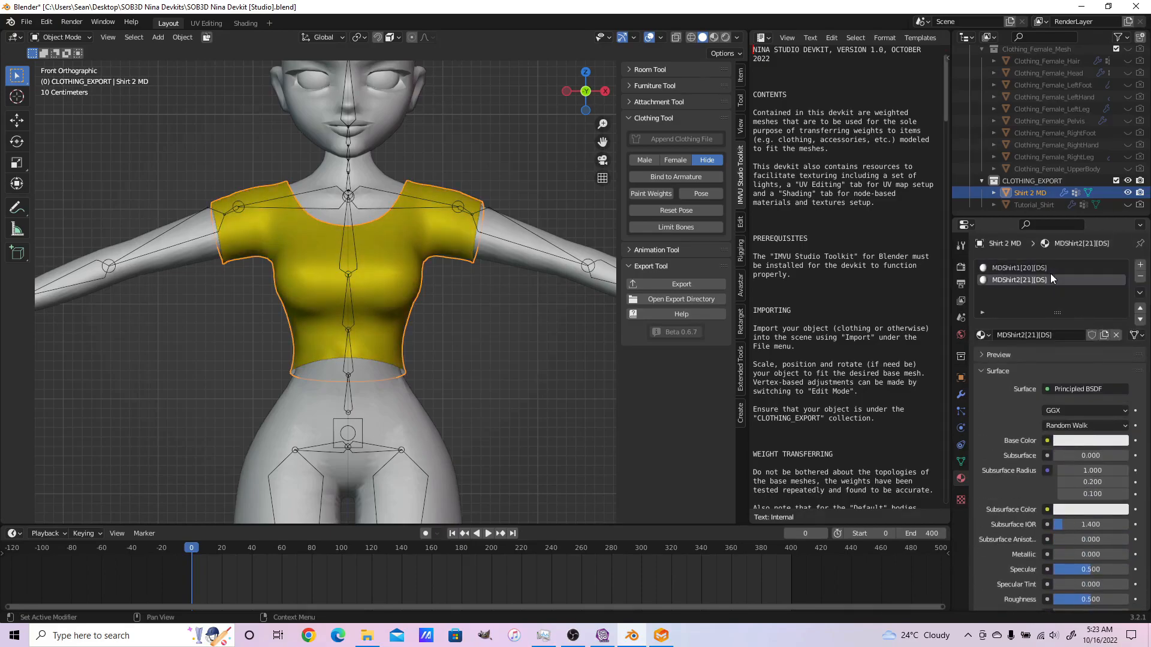
{"action": "scroll", "coordinate": [1065, 456], "scroll_direction": "down", "scroll_amount": 13}
{"action": "scroll", "coordinate": [1067, 457], "scroll_direction": "down", "scroll_amount": 1}
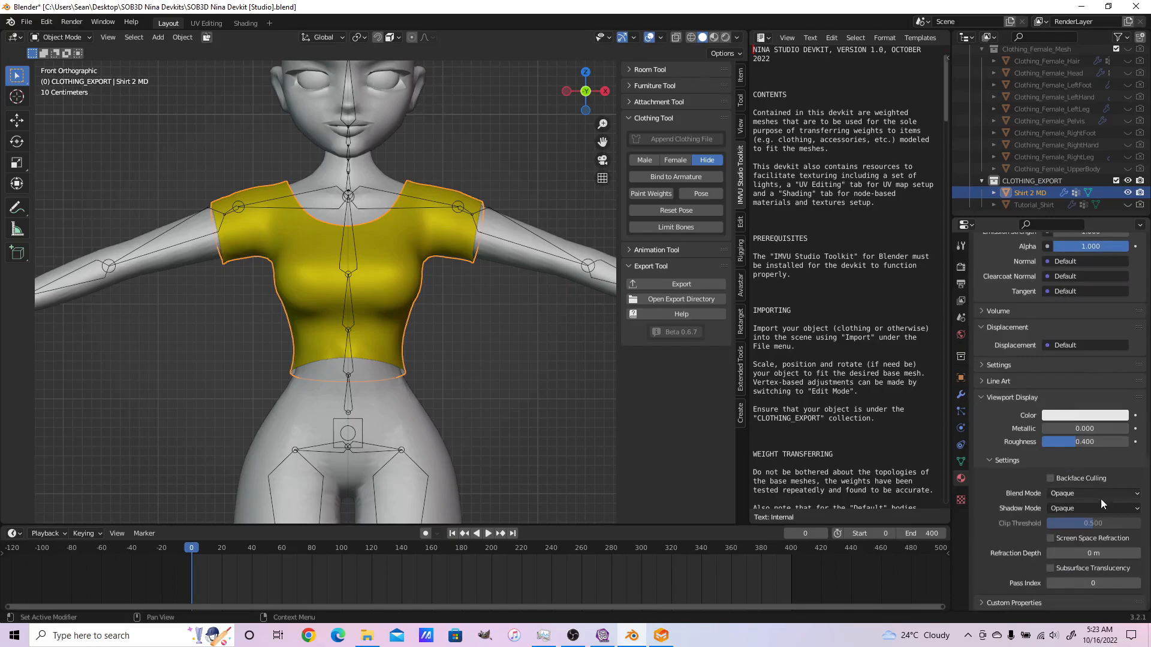
{"action": "left_click", "coordinate": [1050, 415]}
{"action": "left_click", "coordinate": [1084, 308]}
Scrub the animation from frame 0 through frame 88 to frame 241, examining the shirt's deformation from several sides
{"action": "middle_click_drag", "start_coordinate": [497, 388], "coordinate": [419, 396]}
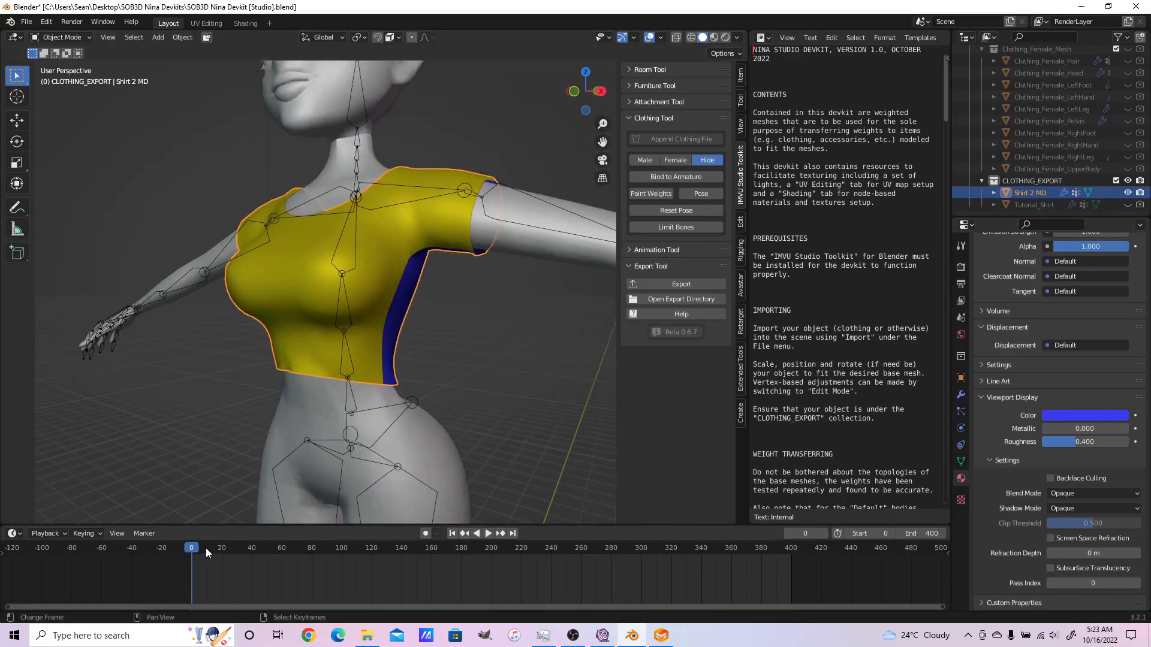
{"action": "left_click_drag", "start_coordinate": [200, 554], "coordinate": [323, 581]}
{"action": "key", "text": "KP_1"}
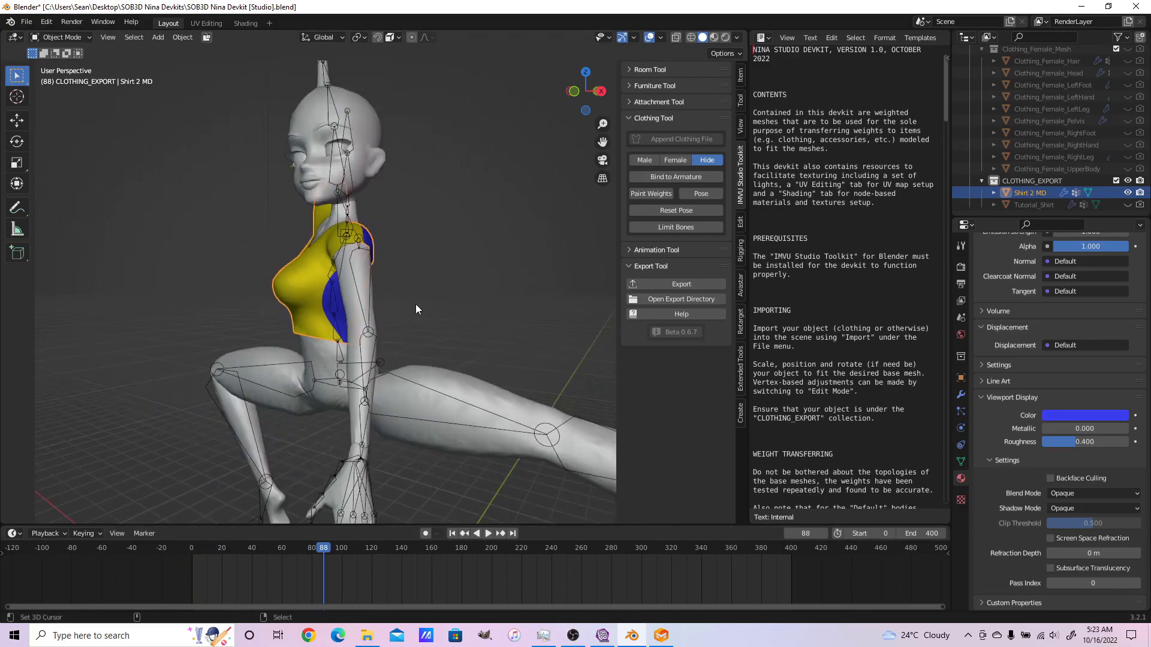
{"action": "middle_click_drag", "start_coordinate": [335, 362], "coordinate": [258, 378]}
{"action": "left_click_drag", "start_coordinate": [339, 552], "coordinate": [484, 588]}
{"action": "middle_click_drag", "start_coordinate": [480, 306], "coordinate": [182, 282]}
{"action": "left_click_drag", "start_coordinate": [489, 555], "coordinate": [553, 573]}
{"action": "middle_click_drag", "start_coordinate": [342, 353], "coordinate": [393, 381]}
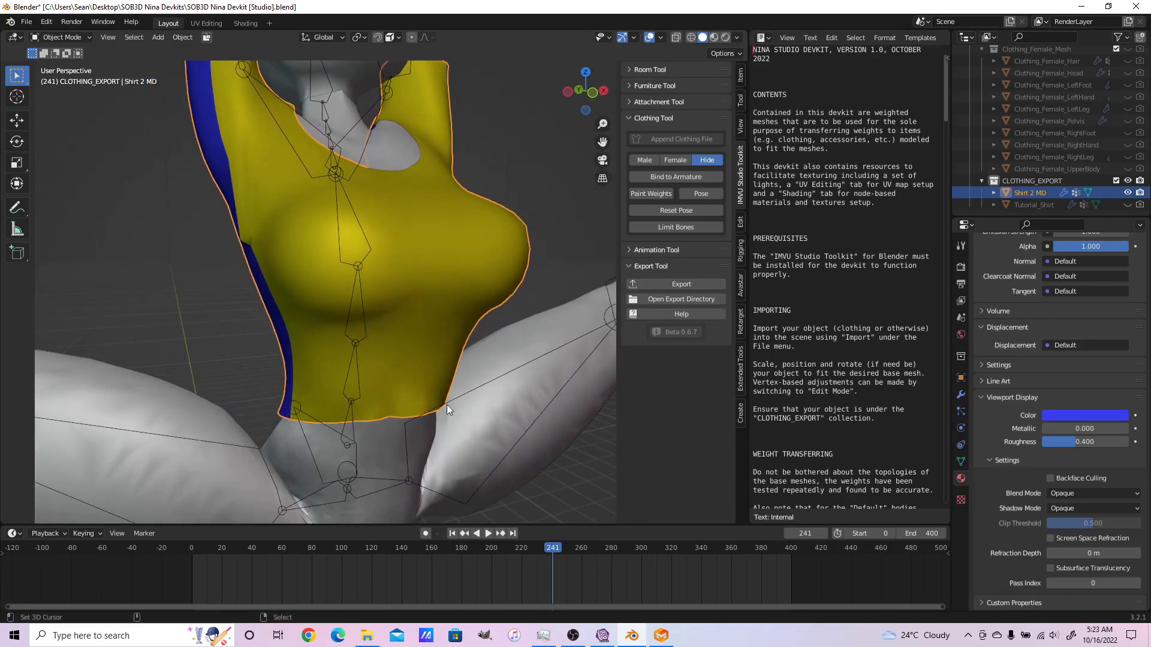
Check the shirt around the torso and back in the bent-over poses between frames 271 and 294
{"action": "left_click_drag", "start_coordinate": [579, 567], "coordinate": [599, 574]}
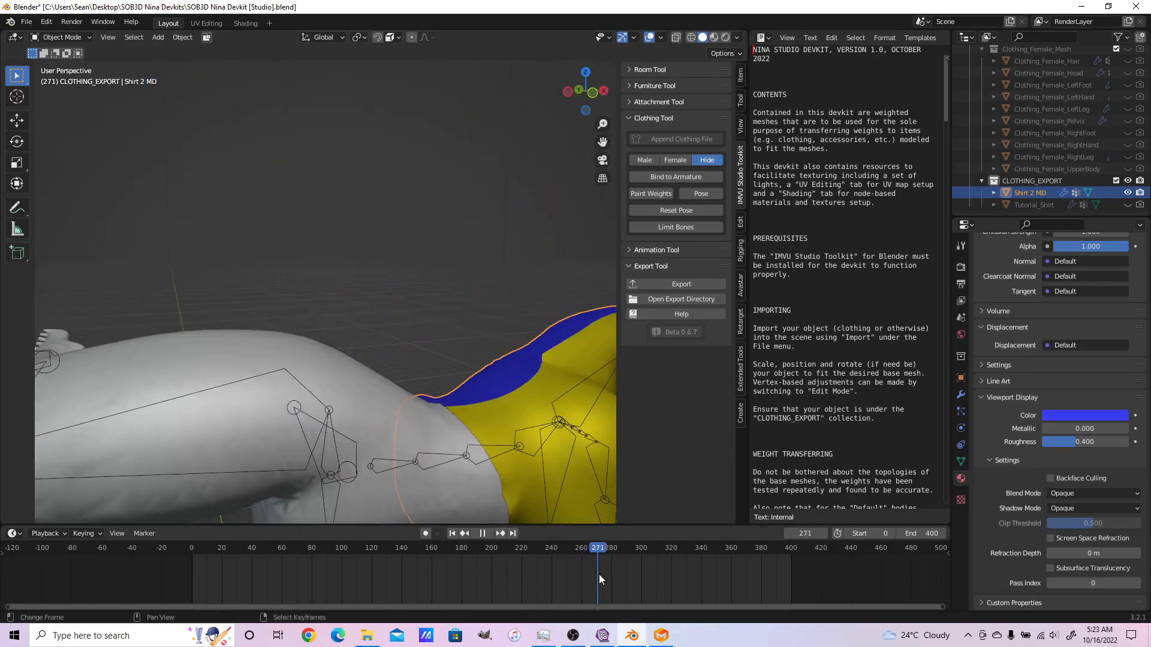
{"action": "scroll", "coordinate": [497, 375], "scroll_direction": "down", "scroll_amount": 5}
{"action": "middle_click_drag", "start_coordinate": [480, 364], "coordinate": [538, 382]}
{"action": "scroll", "coordinate": [503, 375], "scroll_direction": "up", "scroll_amount": 4}
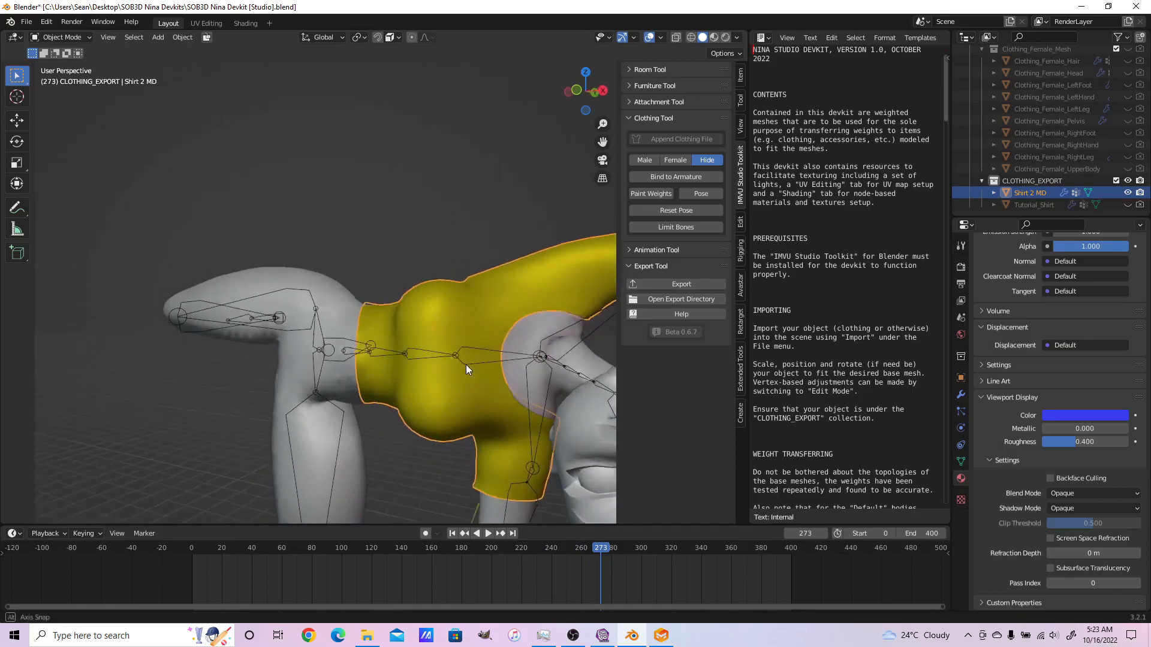
{"action": "scroll", "coordinate": [466, 368], "scroll_direction": "down", "scroll_amount": 4}
{"action": "middle_click_drag", "start_coordinate": [466, 369], "coordinate": [285, 352]}
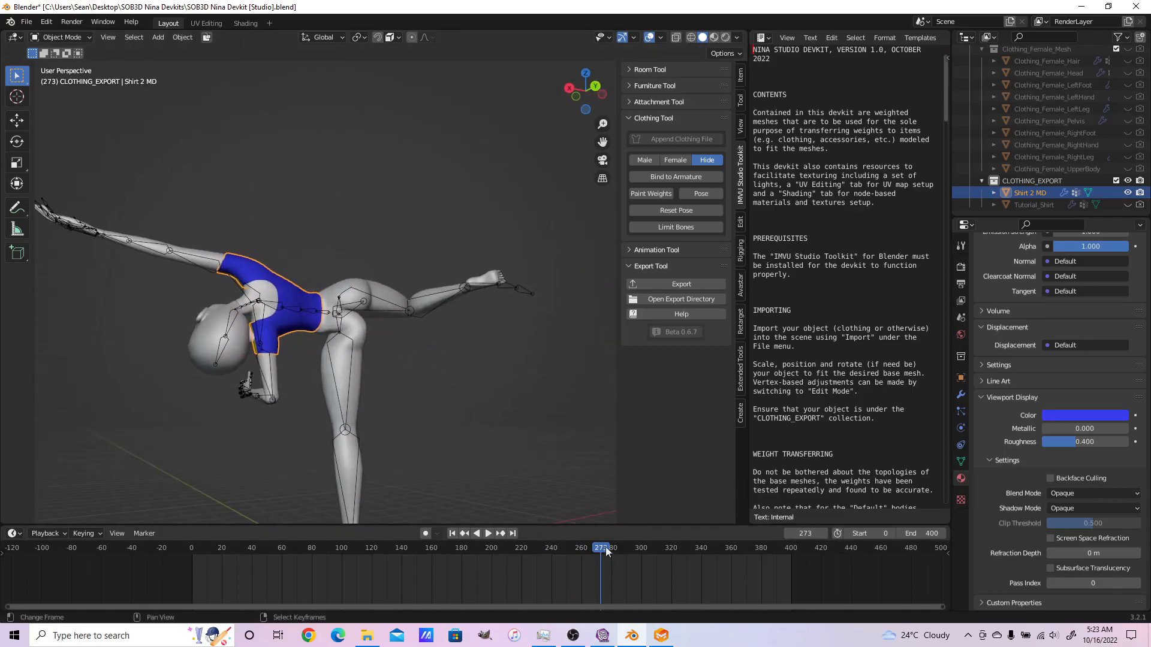
{"action": "left_click_drag", "start_coordinate": [595, 549], "coordinate": [632, 565]}
{"action": "middle_click_drag", "start_coordinate": [390, 377], "coordinate": [527, 381]}
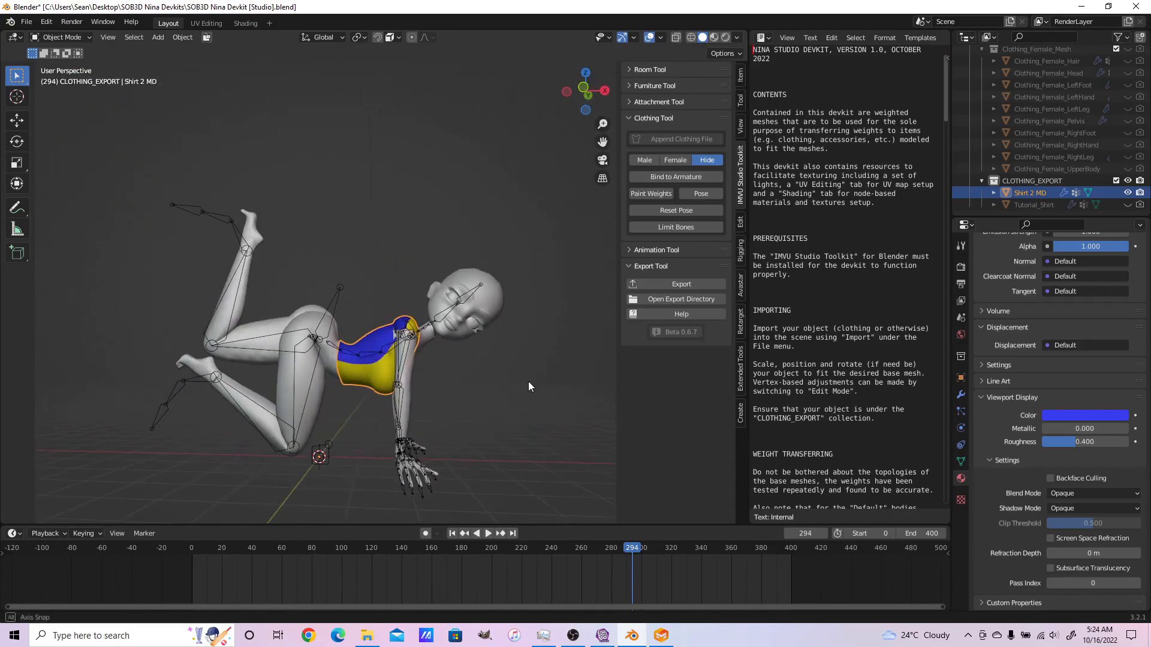
Inspect the shirt in the poses at frames 326 and 377, and return to frame 0 in front view
{"action": "left_click_drag", "start_coordinate": [633, 573], "coordinate": [680, 574]}
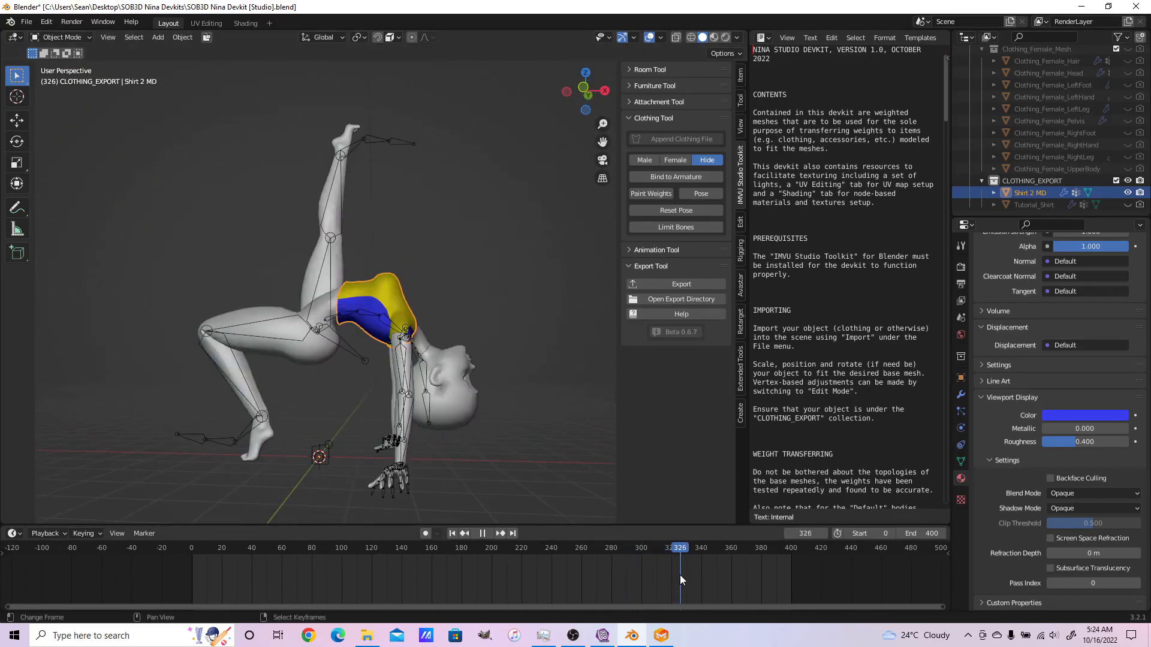
{"action": "middle_click_drag", "start_coordinate": [502, 372], "coordinate": [509, 432]}
{"action": "key", "text": "space"}
{"action": "left_click", "coordinate": [754, 578]}
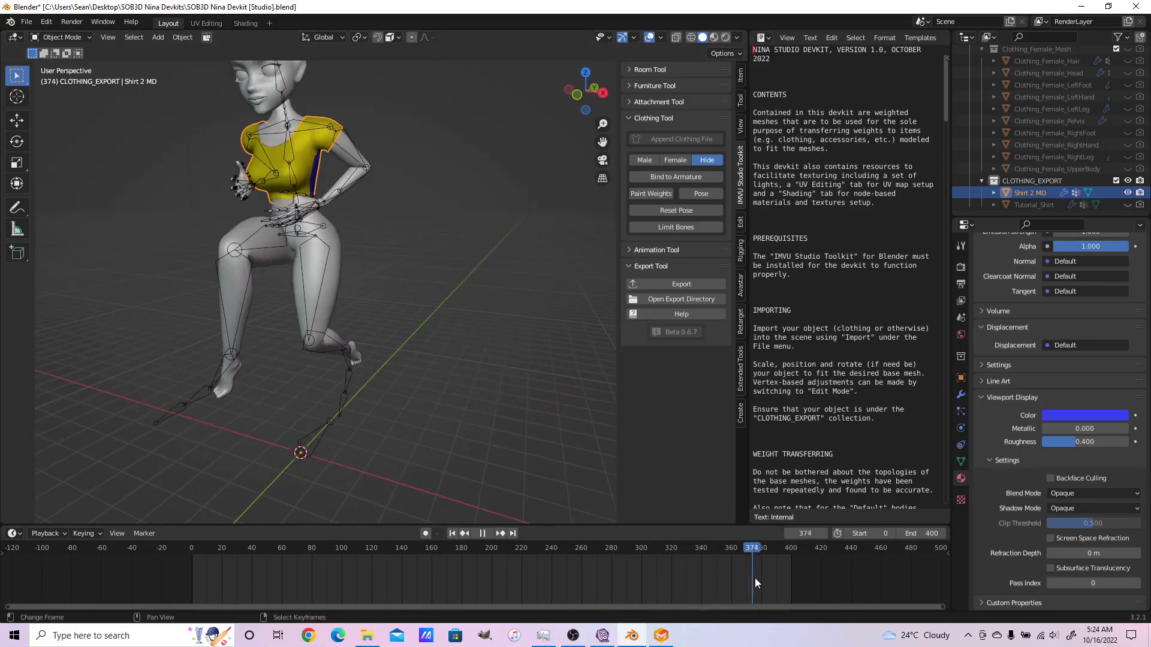
{"action": "left_click_drag", "start_coordinate": [760, 579], "coordinate": [757, 580]}
{"action": "middle_click_drag", "start_coordinate": [451, 343], "coordinate": [408, 365]}
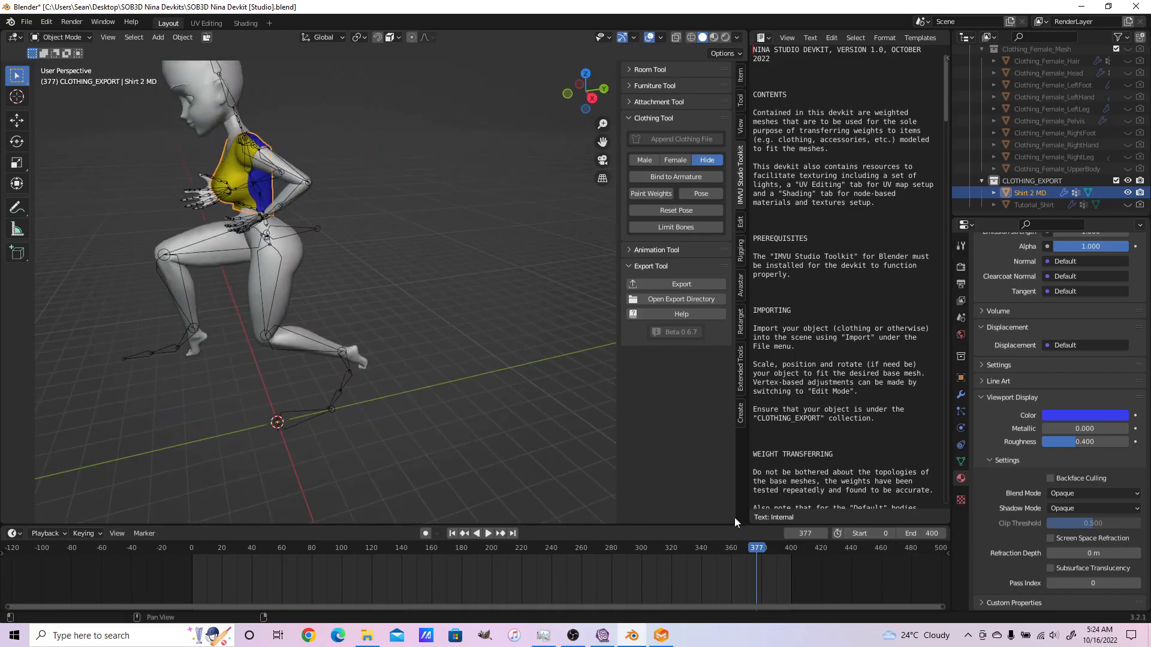
{"action": "left_click_drag", "start_coordinate": [775, 555], "coordinate": [192, 558]}
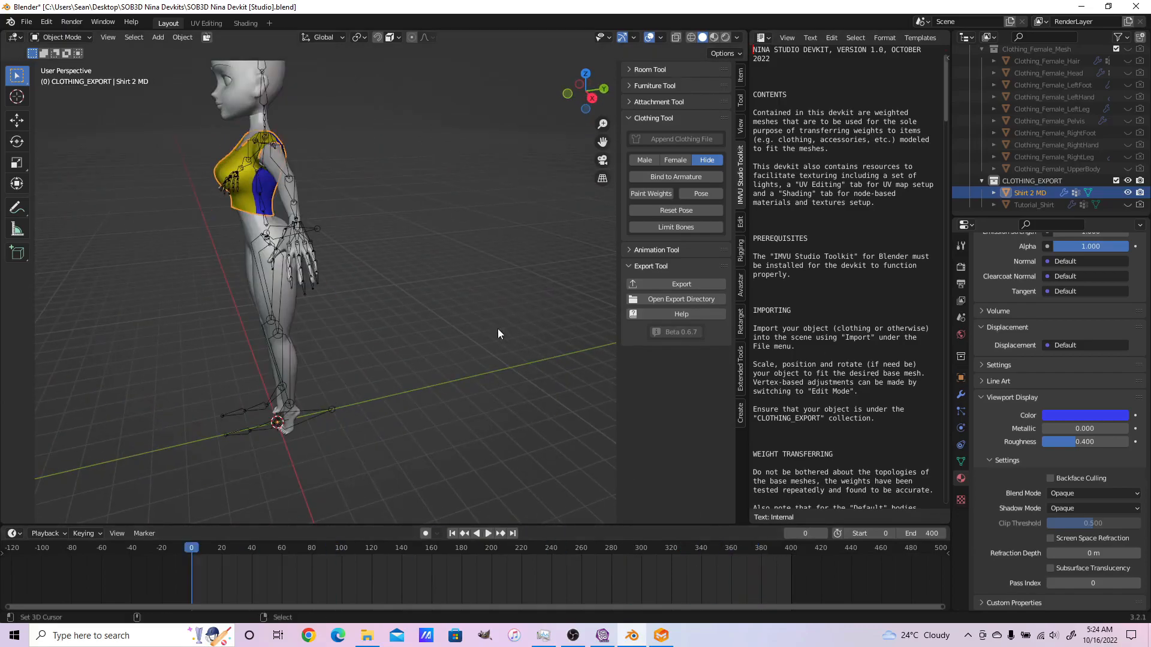
{"action": "key", "text": "KP_1"}
{"action": "scroll", "coordinate": [452, 312], "scroll_direction": "up", "scroll_amount": 5}
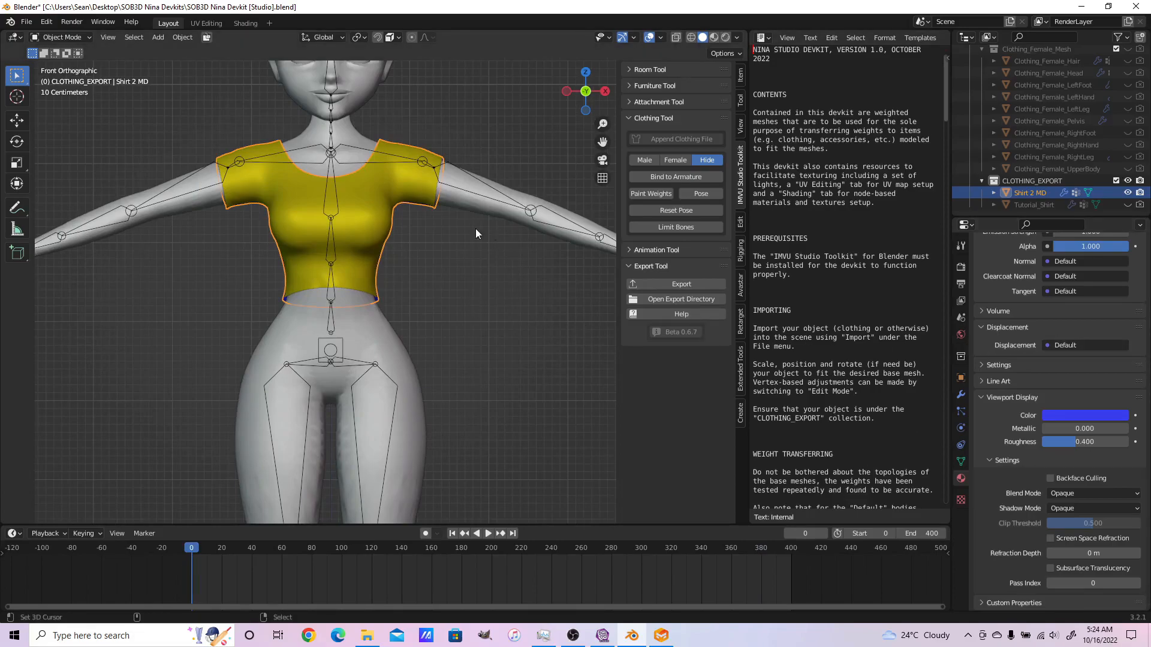
Try to limit the bones of the export meshes, and delete Tutorial_Shirt from the CLOTHING_EXPORT collection
{"action": "left_click", "coordinate": [709, 228]}
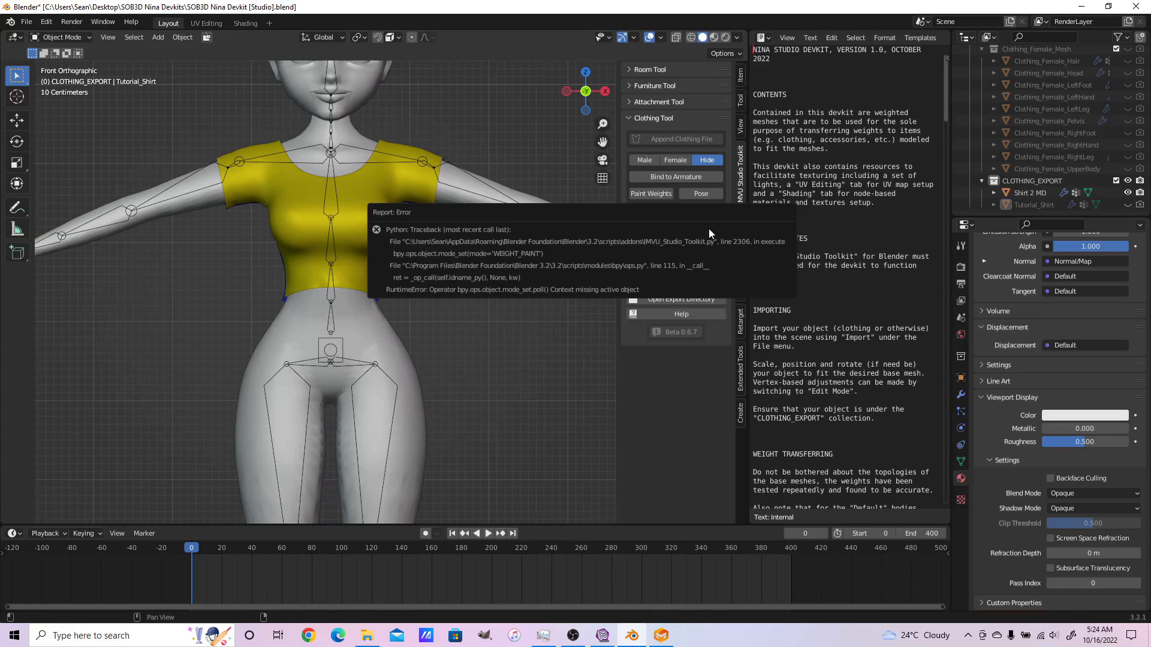
{"action": "left_click", "coordinate": [1019, 203]}
{"action": "right_click", "coordinate": [1019, 204]}
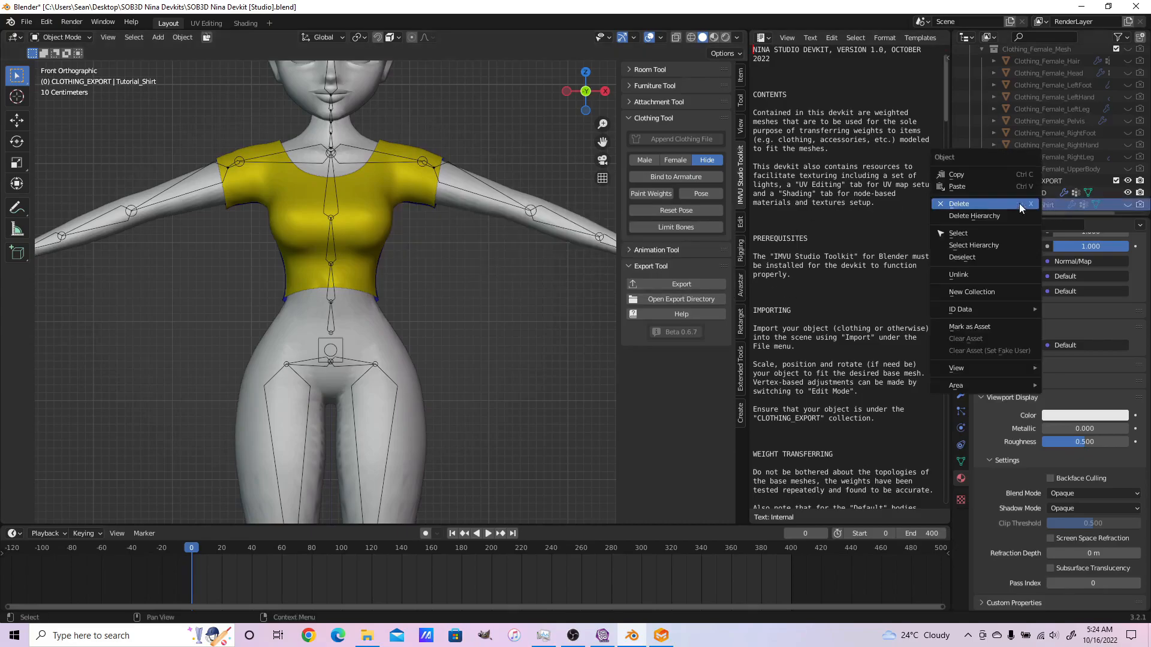
{"action": "left_click", "coordinate": [959, 204]}
{"action": "left_click", "coordinate": [1019, 203]}
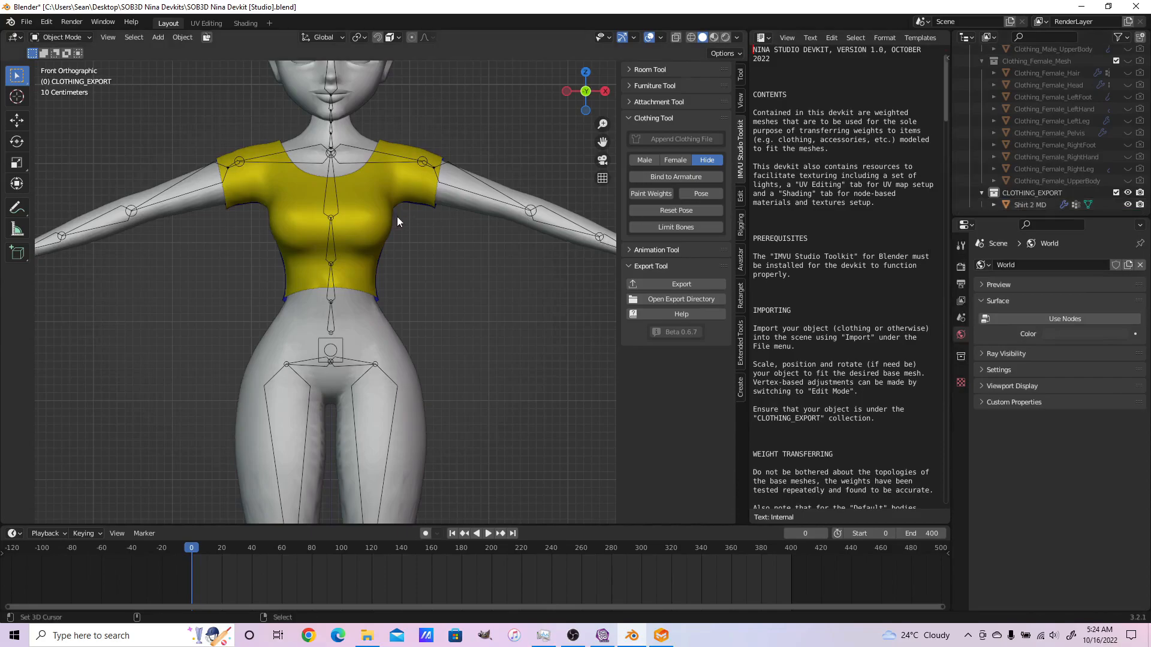
Apply Limit Bones to Shirt 2 MD and export the selected shirt with the IMVU Studio Toolkit
{"action": "left_click", "coordinate": [701, 226]}
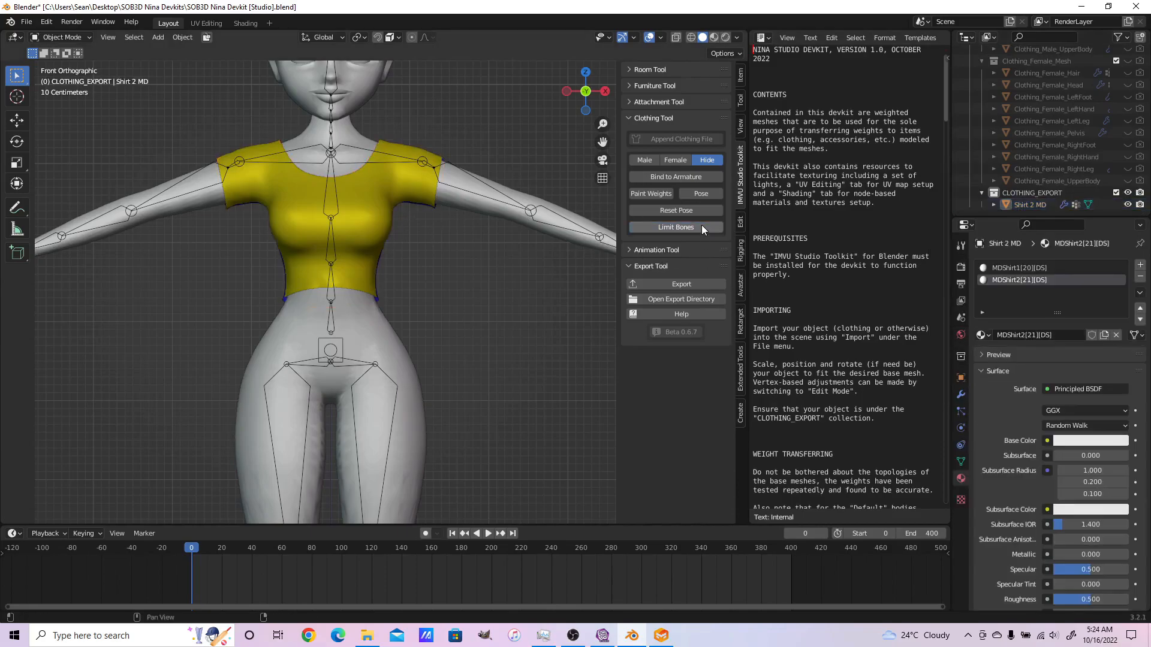
{"action": "left_click", "coordinate": [376, 250]}
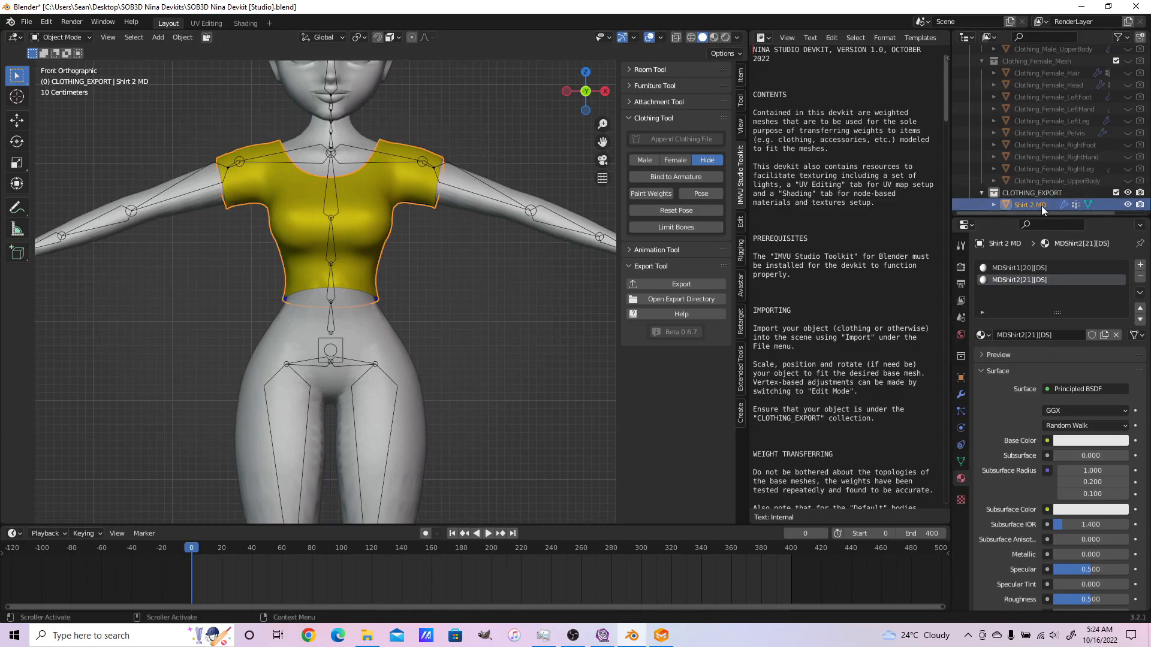
{"action": "left_click", "coordinate": [696, 283]}
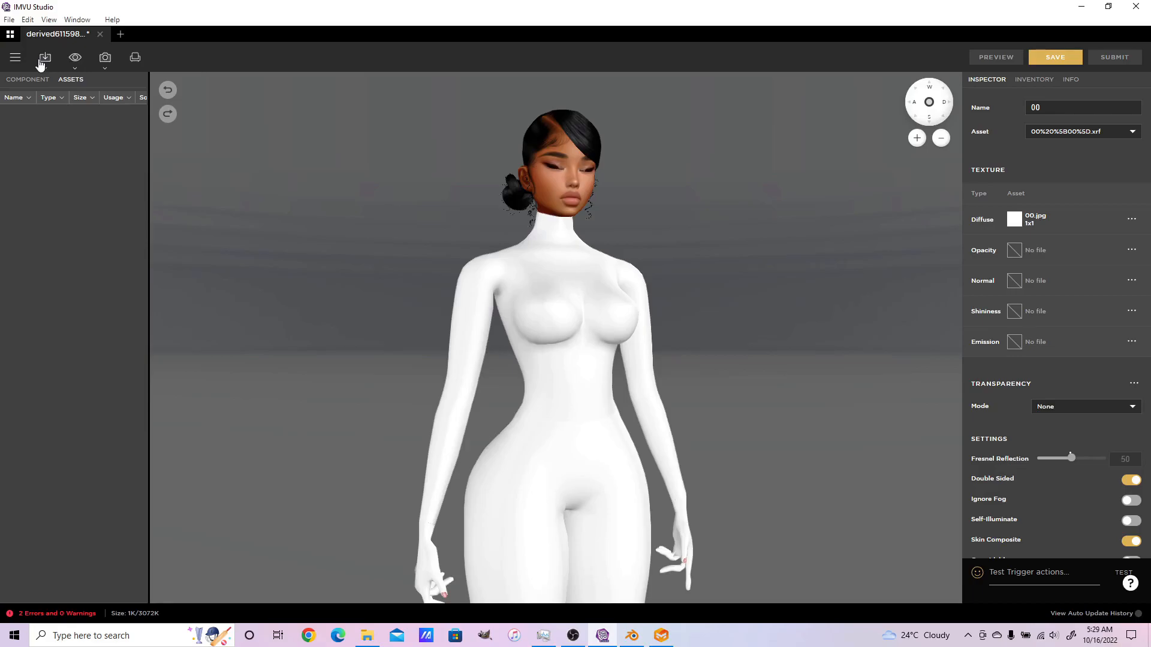
In IMVU Studio, load SOB3D Nina Devkit [Studio].fbx for import and begin its FBX setup
{"action": "left_click", "coordinate": [40, 64]}
{"action": "left_click", "coordinate": [68, 100]}
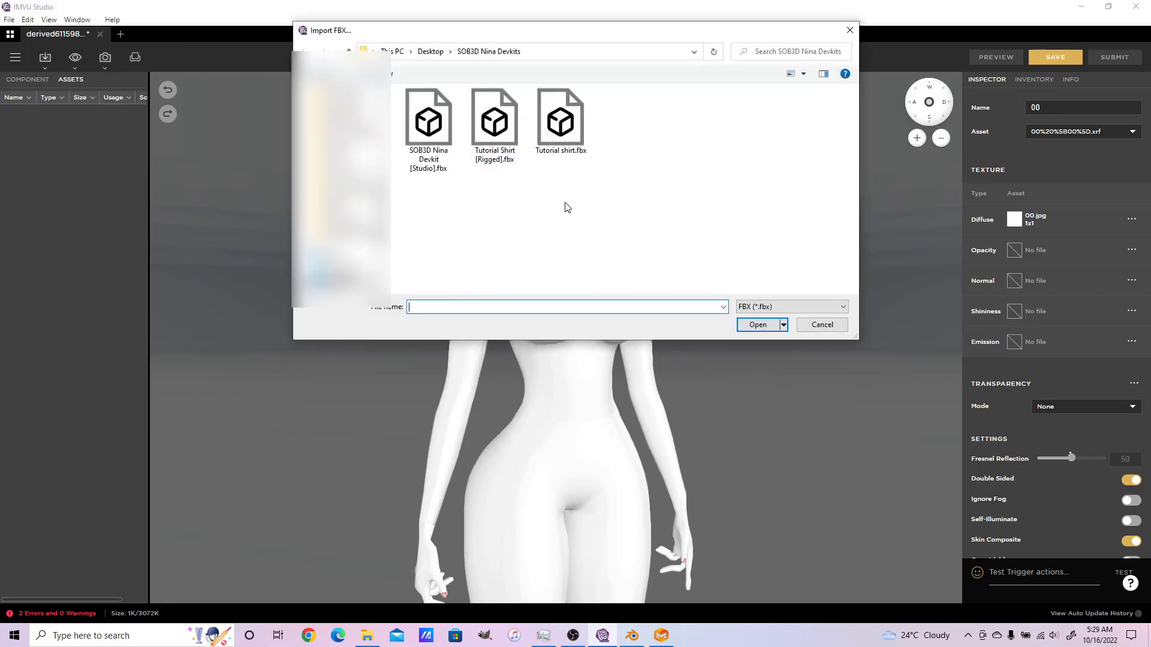
{"action": "double_click", "coordinate": [439, 147]}
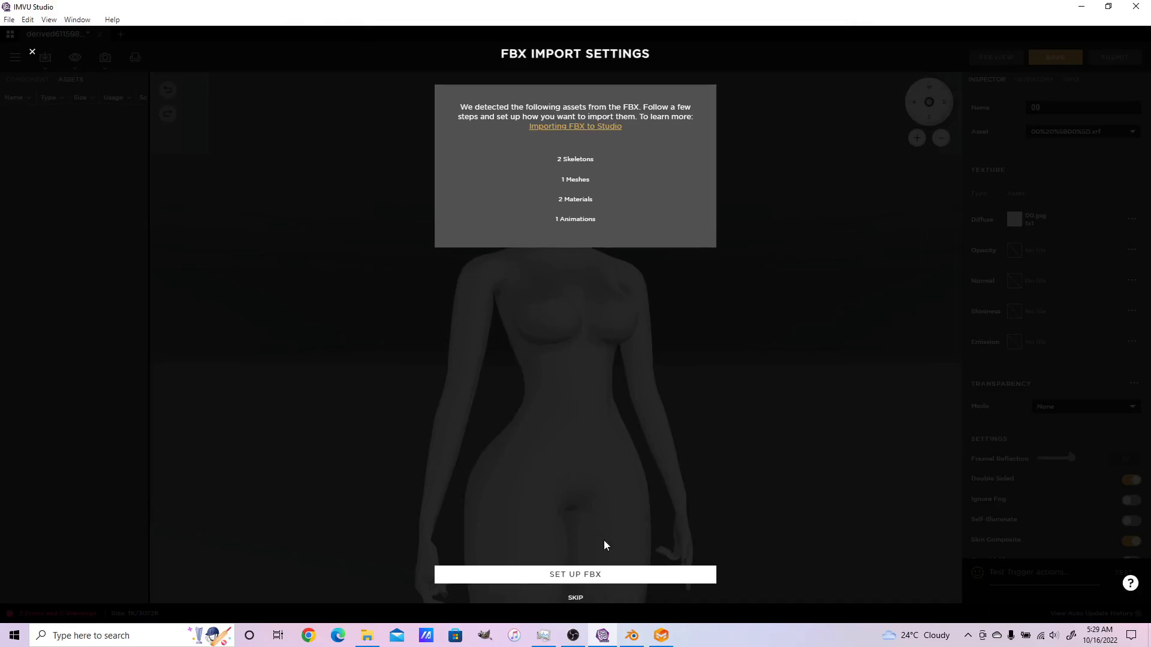
{"action": "left_click", "coordinate": [606, 577]}
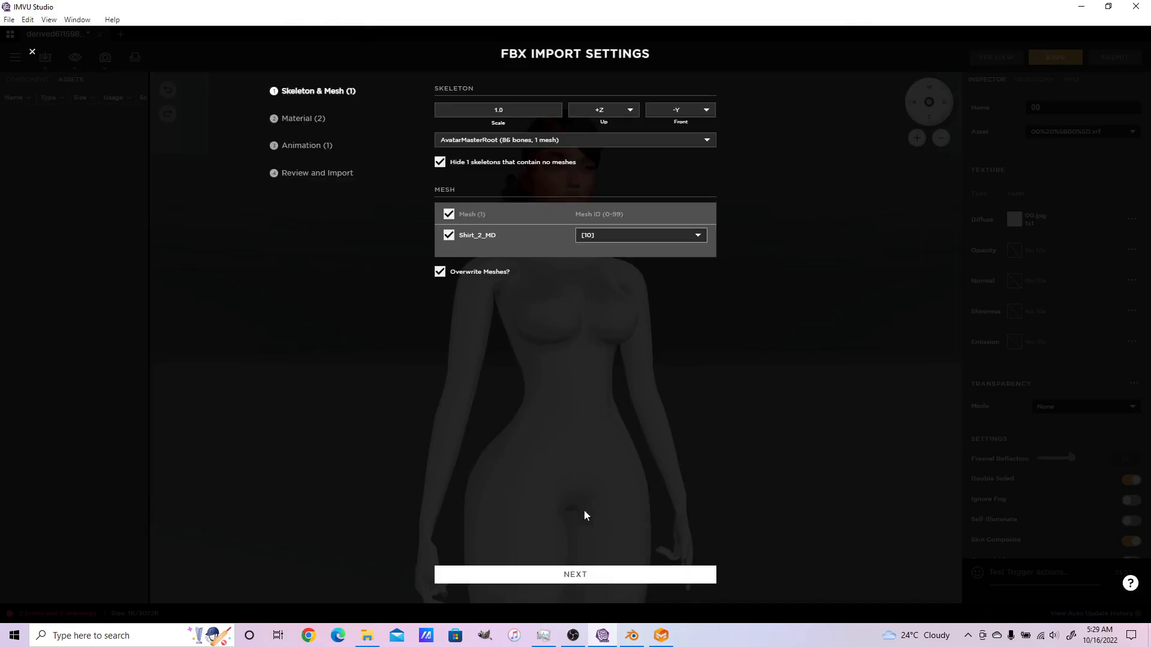
Assign mesh ID 44 to Shirt_2_MD and continue to the material settings
{"action": "left_click", "coordinate": [618, 239]}
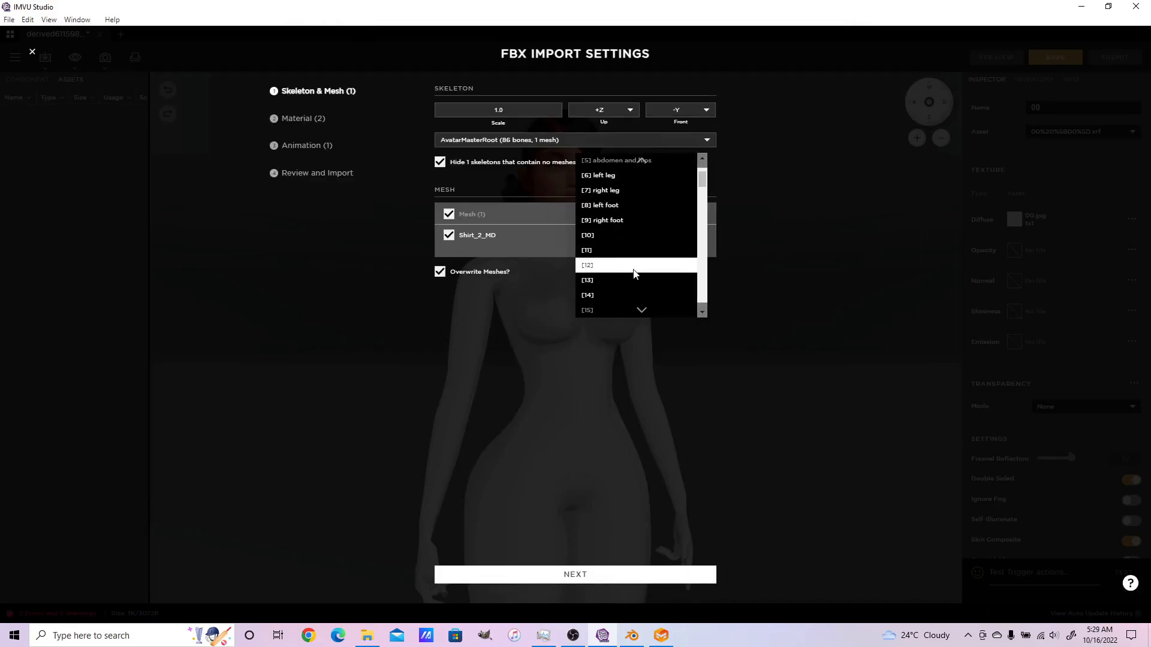
{"action": "scroll", "coordinate": [634, 272], "scroll_direction": "down", "scroll_amount": 10}
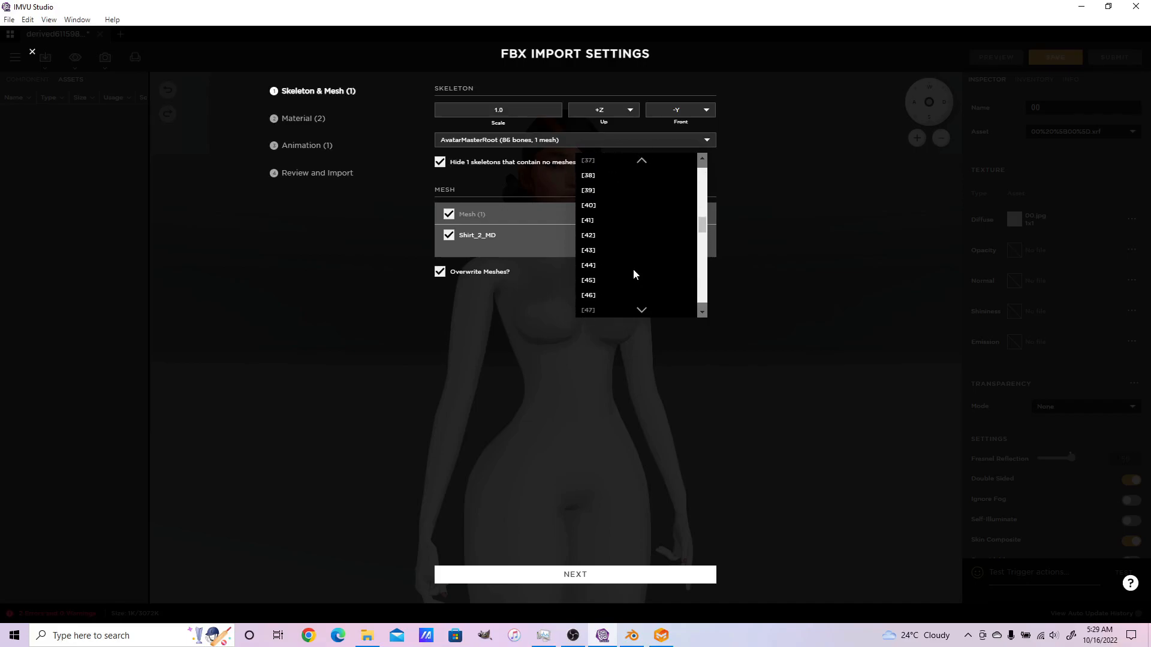
{"action": "left_click", "coordinate": [619, 264]}
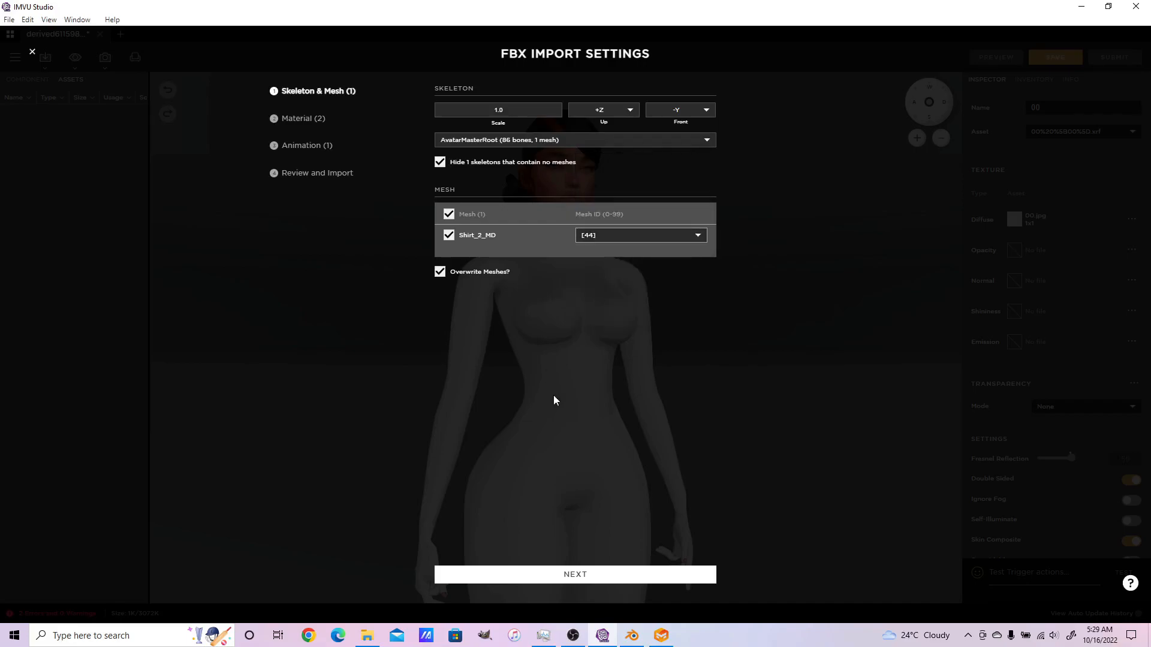
{"action": "left_click", "coordinate": [555, 576]}
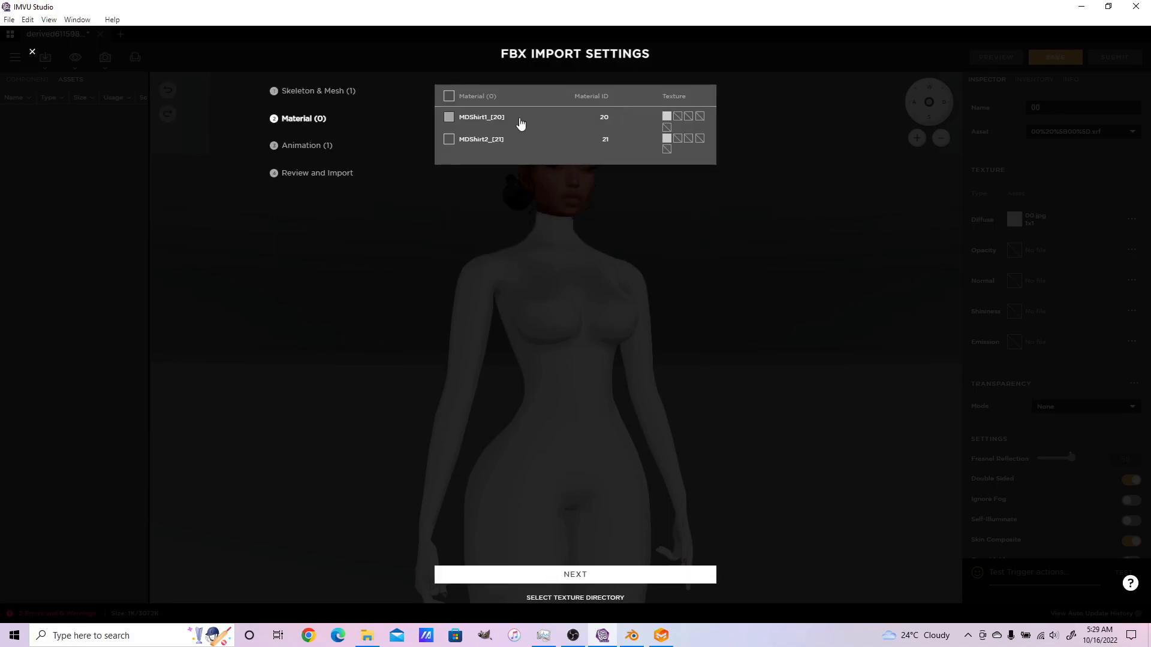
Include both shirt materials, giving MDShirt1_[20] the diffuse texture md shirt 1.png and MDShirt2_[21] md shirt 2.png
{"action": "left_click", "coordinate": [485, 143]}
{"action": "left_click", "coordinate": [666, 139]}
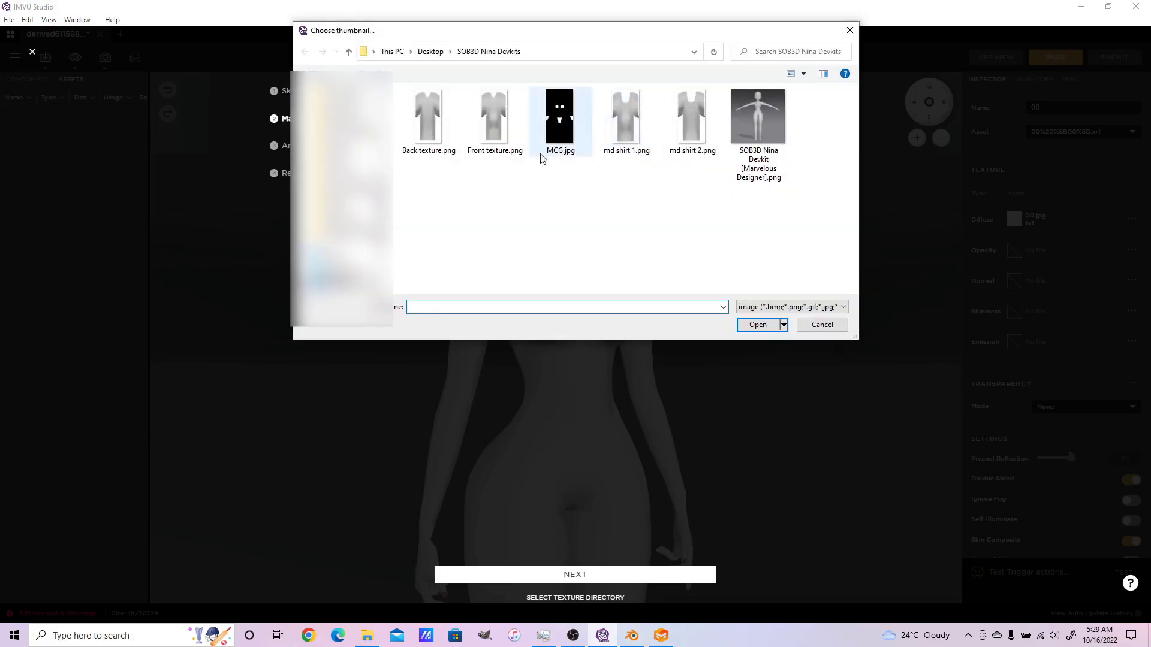
{"action": "double_click", "coordinate": [624, 144]}
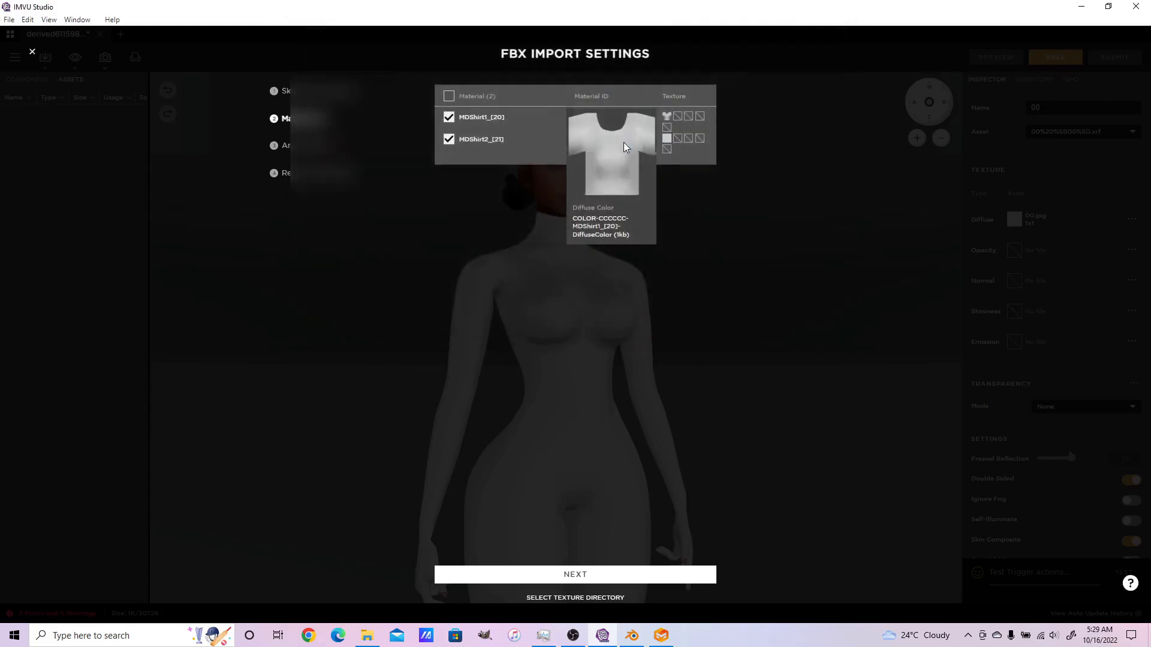
{"action": "left_click", "coordinate": [661, 144]}
{"action": "double_click", "coordinate": [689, 123]}
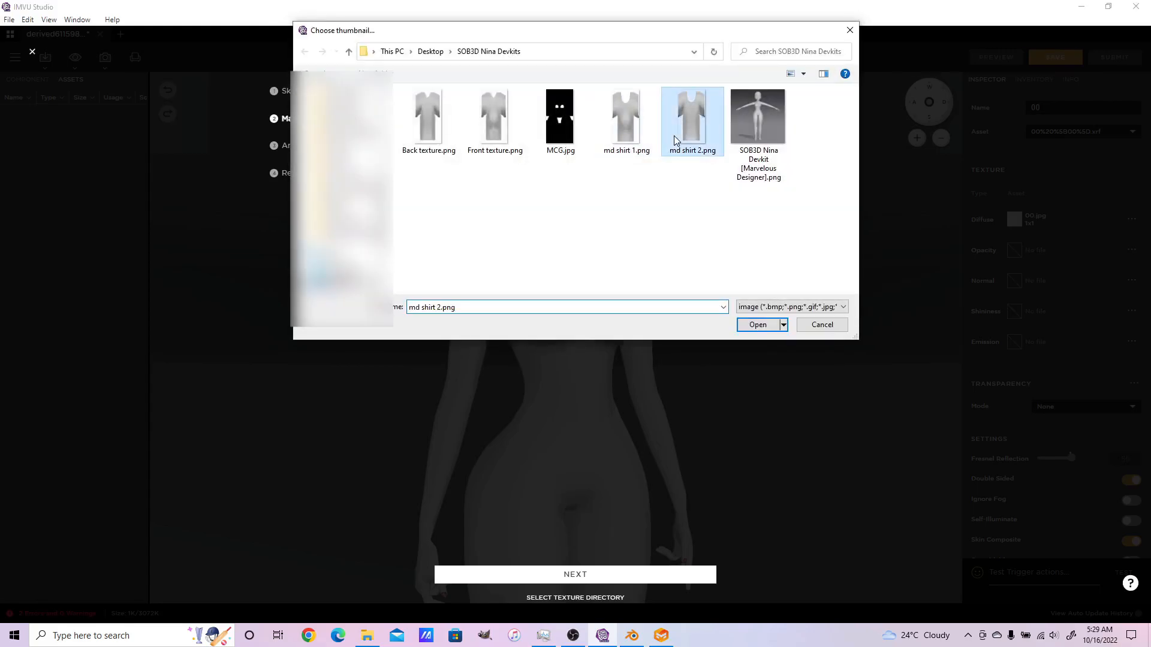
Review and import the shirt mesh with both materials and textures, leaving out the armature animation
{"action": "left_click", "coordinate": [339, 148]}
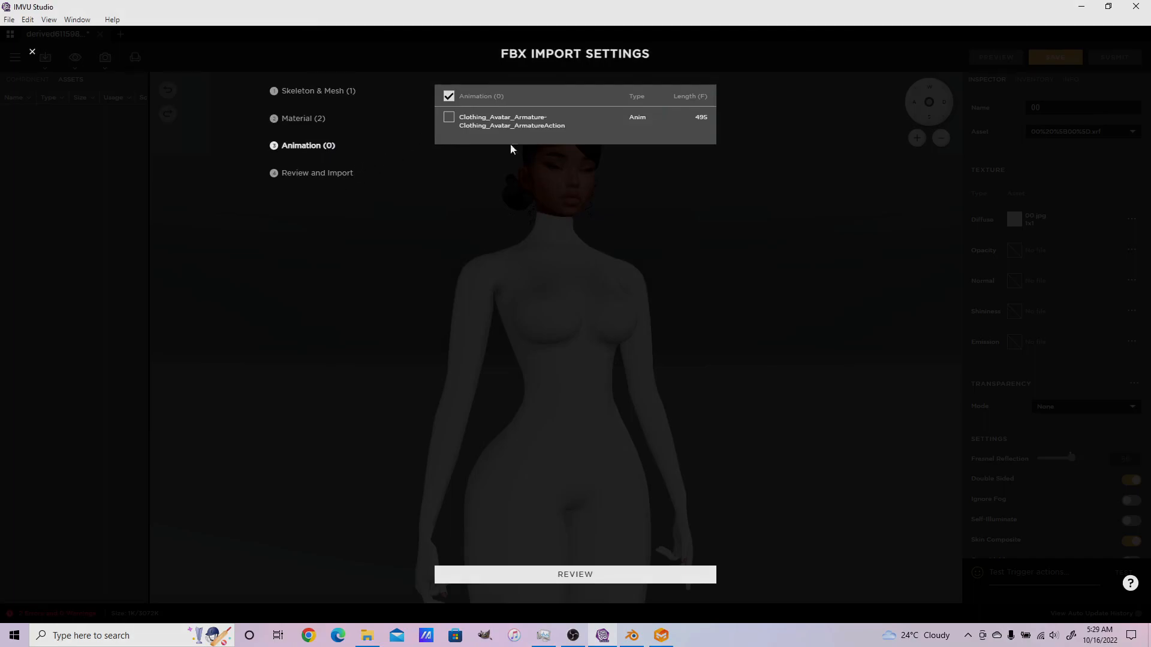
{"action": "left_click", "coordinate": [314, 175]}
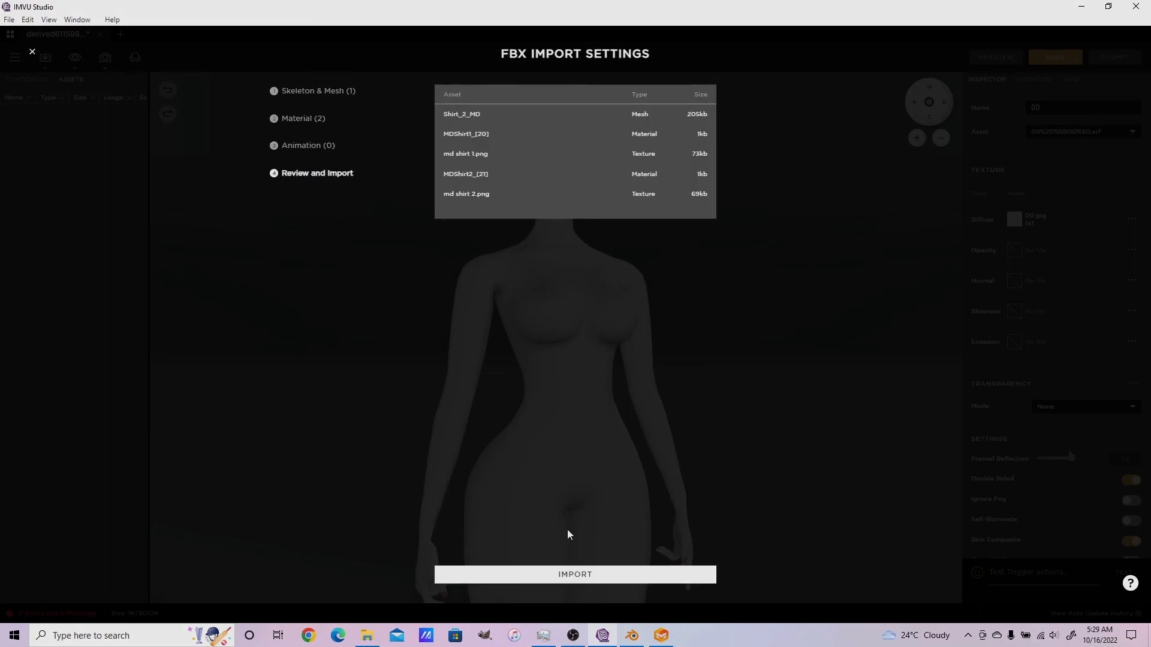
{"action": "left_click", "coordinate": [573, 573]}
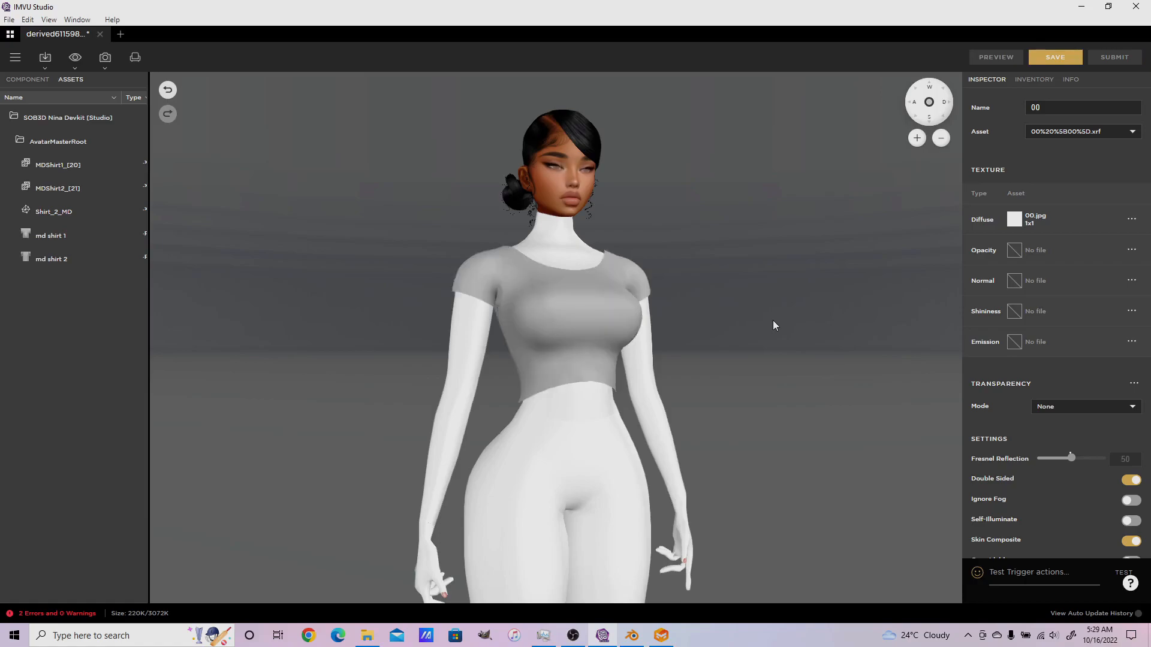
Add MCG.jpg as the opacity texture of material 00 and preview the change on the avatar
{"action": "left_click_drag", "start_coordinate": [772, 320], "coordinate": [714, 341]}
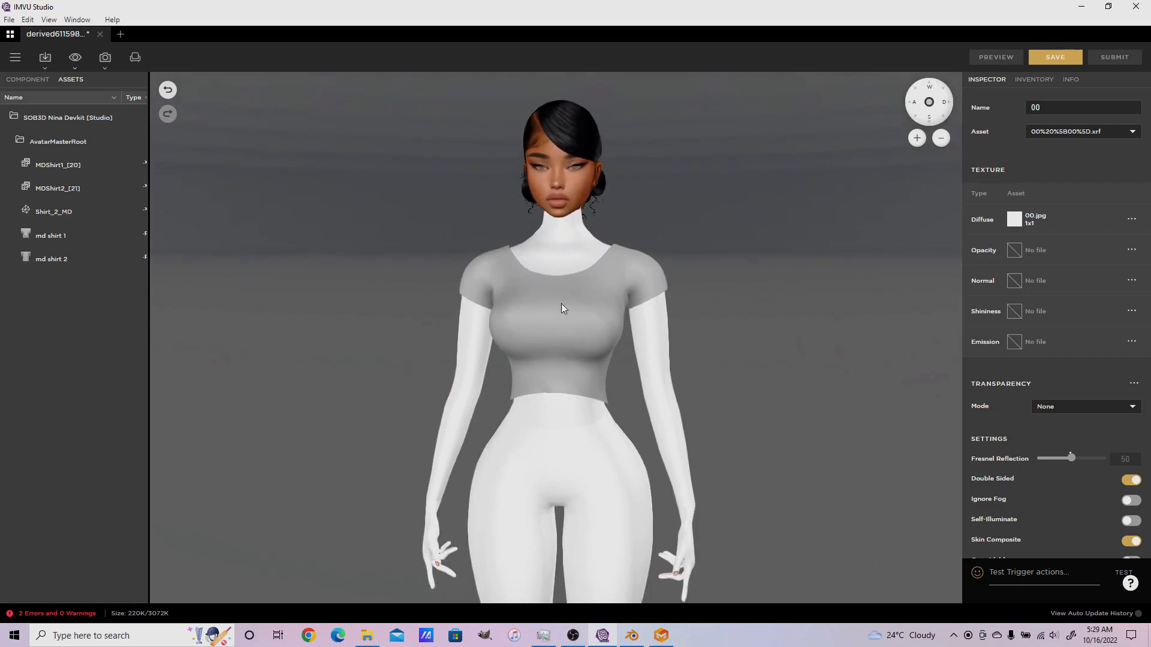
{"action": "left_click_drag", "start_coordinate": [337, 300], "coordinate": [745, 338]}
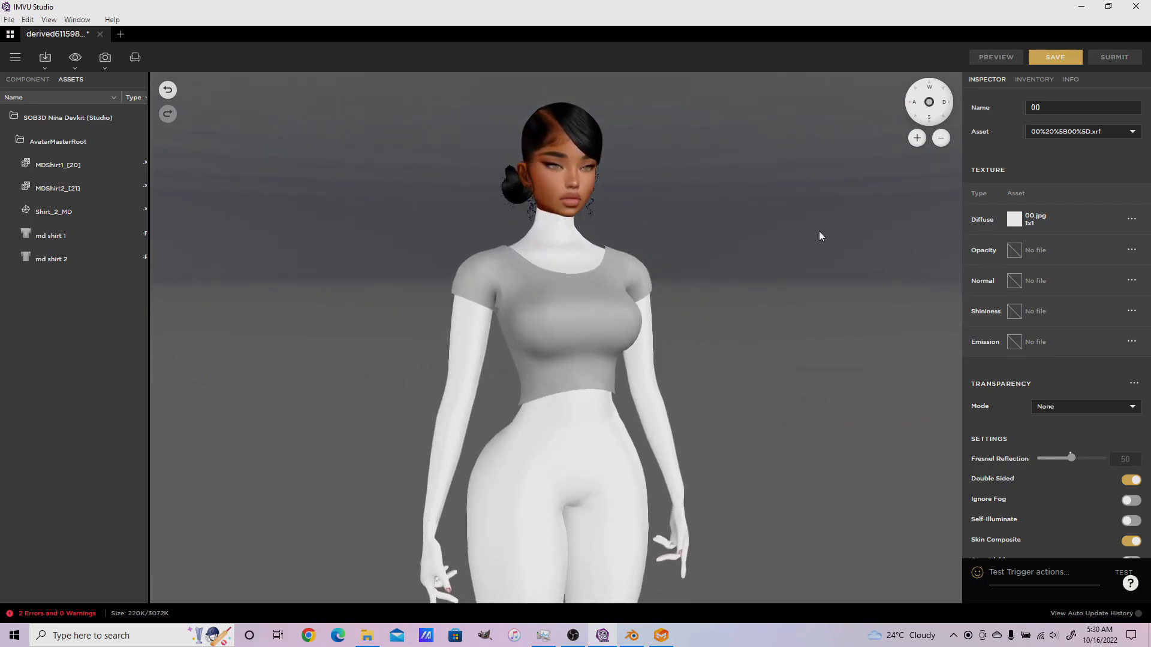
{"action": "left_click", "coordinate": [1015, 251]}
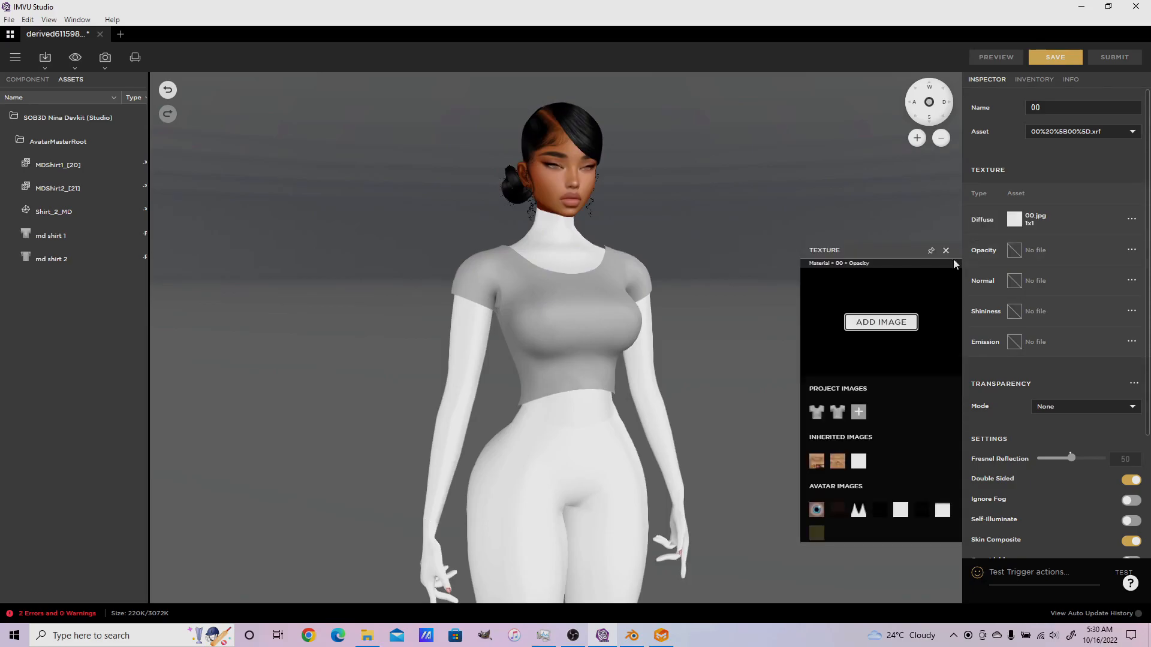
{"action": "left_click", "coordinate": [880, 322]}
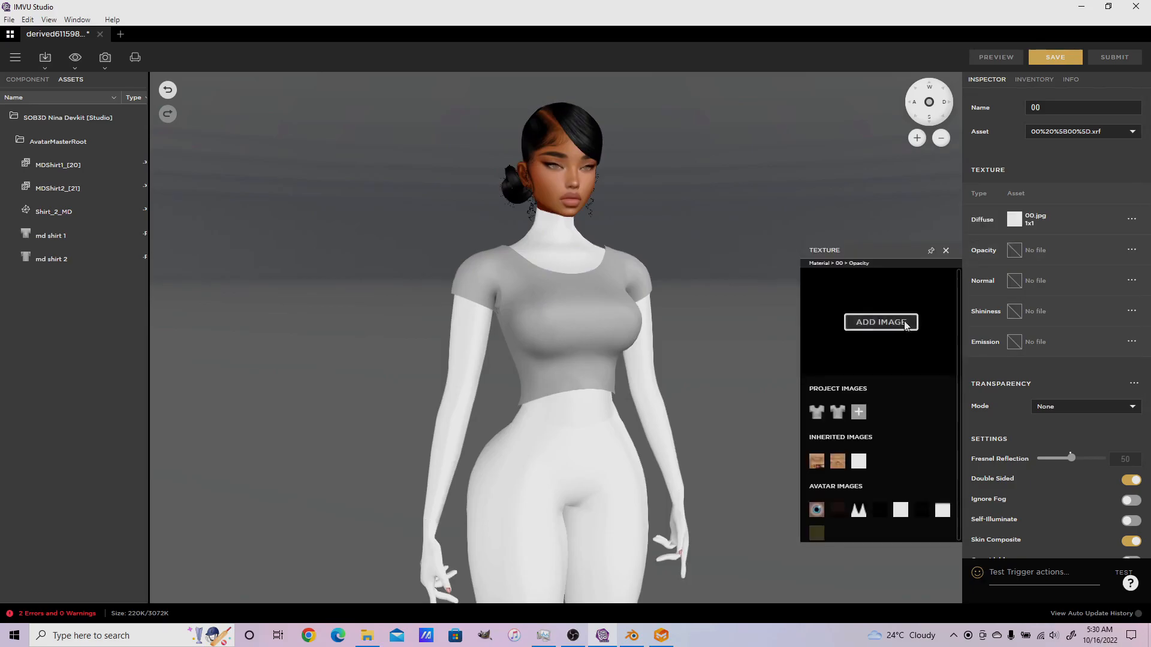
{"action": "double_click", "coordinate": [570, 155]}
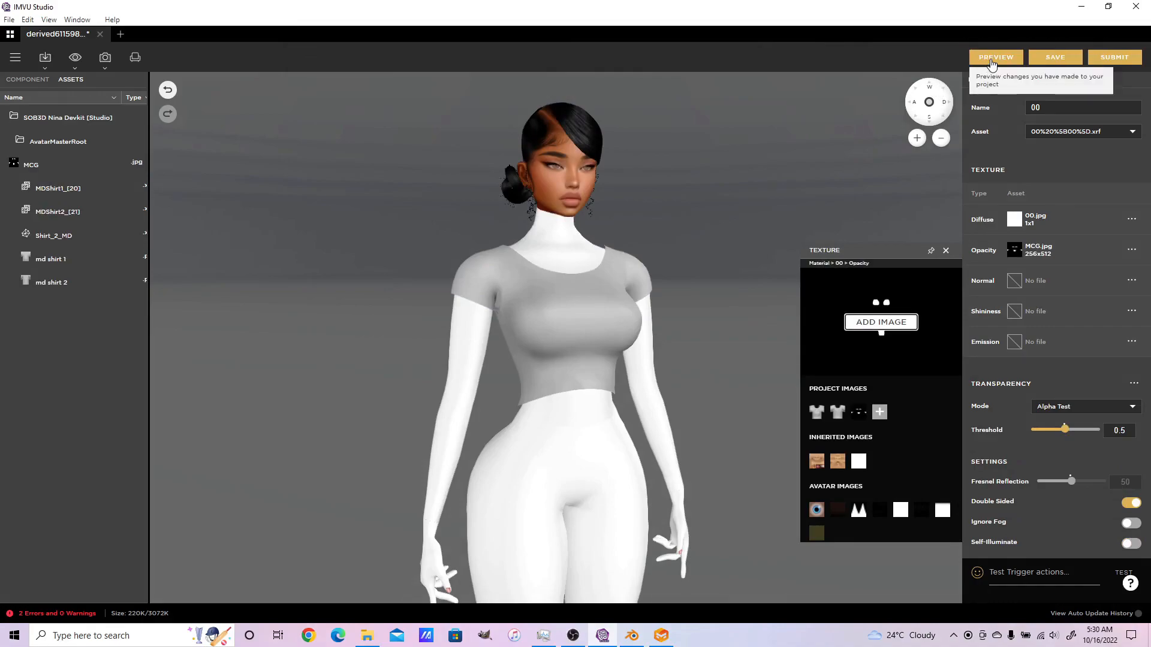
{"action": "left_click", "coordinate": [992, 59]}
{"action": "left_click", "coordinate": [947, 251]}
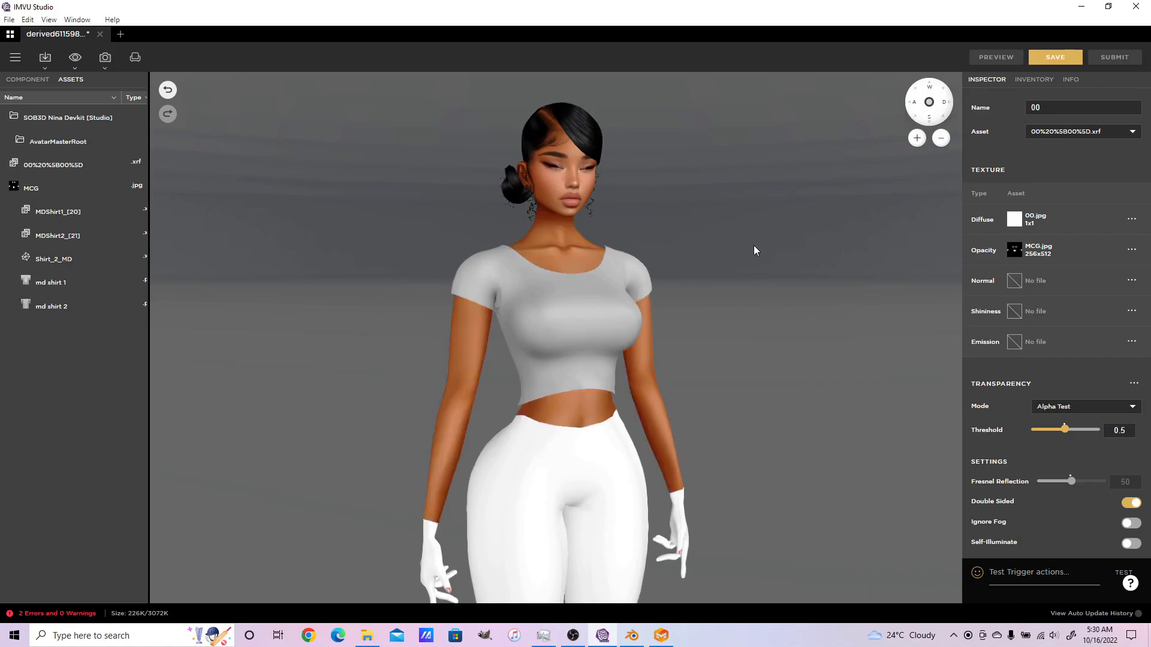
Make the shirt materials MDShirt2_[21] and MDShirt1_[20] double sided and preview the changes
{"action": "left_click_drag", "start_coordinate": [753, 251], "coordinate": [526, 235]}
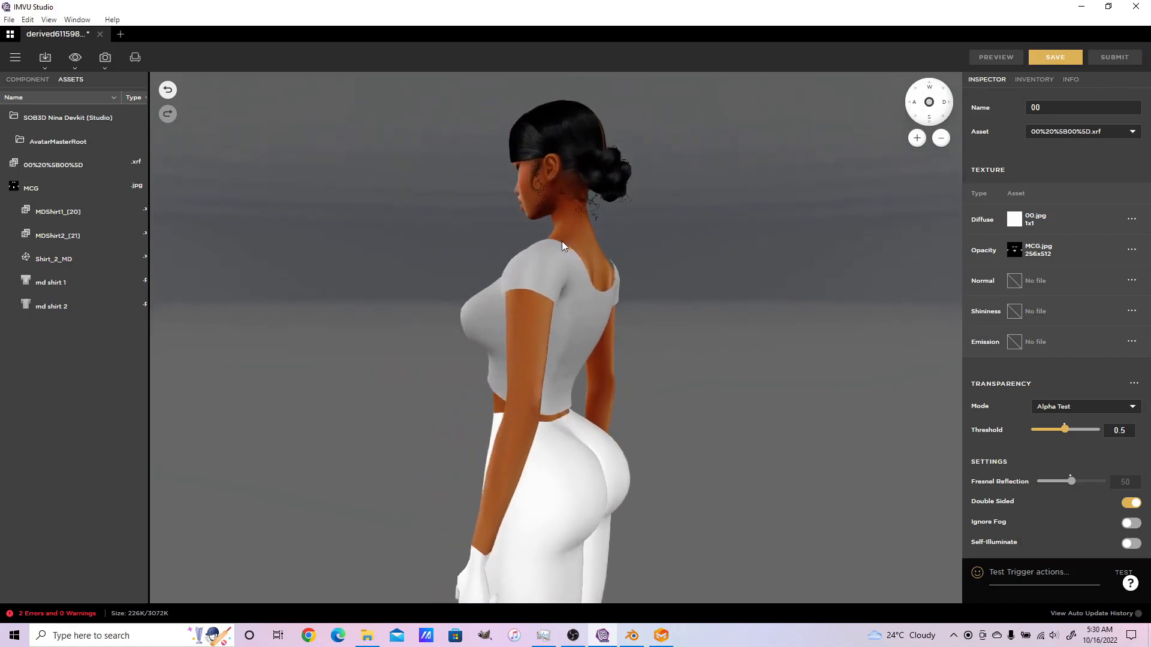
{"action": "left_click", "coordinate": [33, 81]}
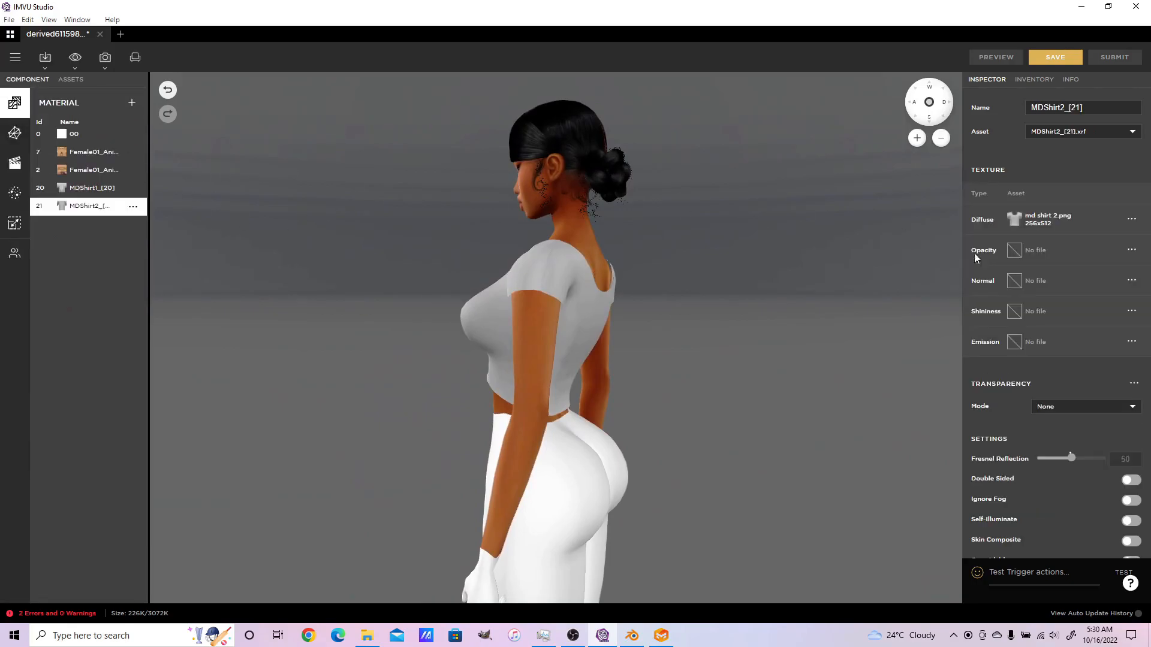
{"action": "scroll", "coordinate": [1071, 421], "scroll_direction": "down", "scroll_amount": 3}
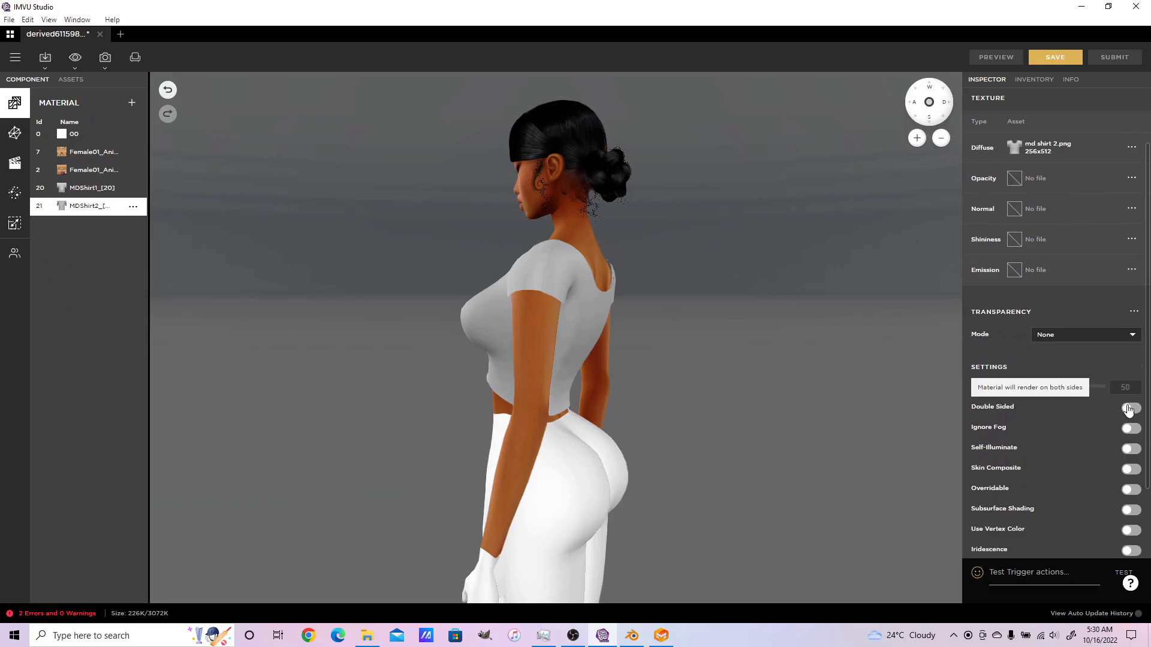
{"action": "left_click", "coordinate": [1128, 408]}
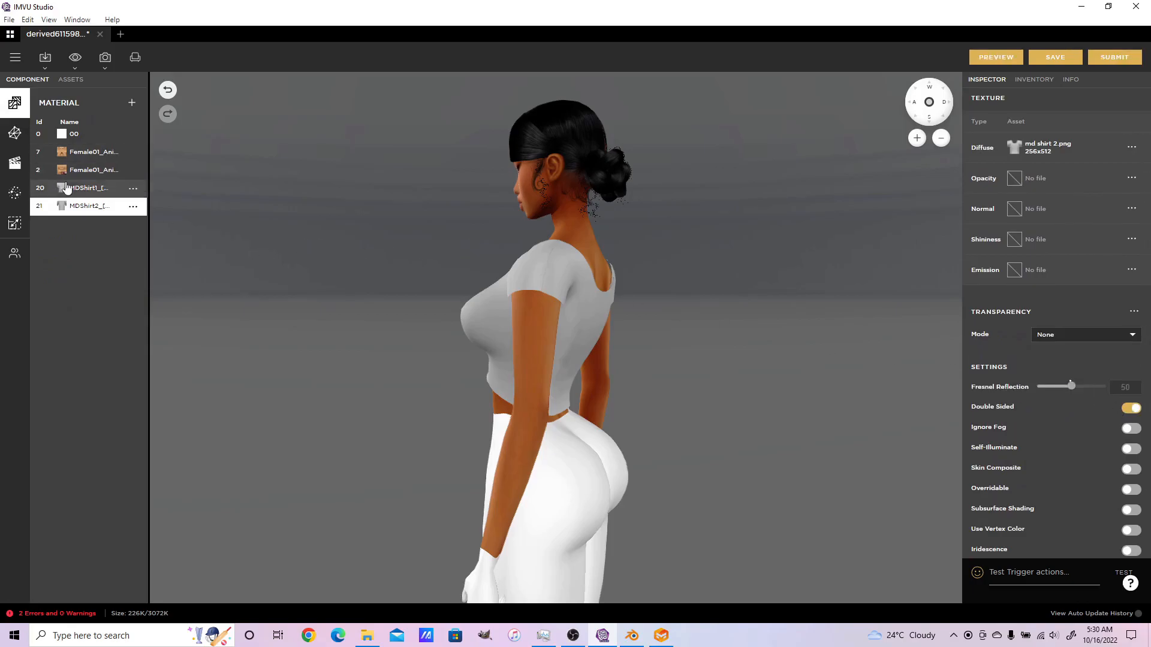
{"action": "left_click", "coordinate": [64, 187]}
{"action": "left_click", "coordinate": [1130, 479]}
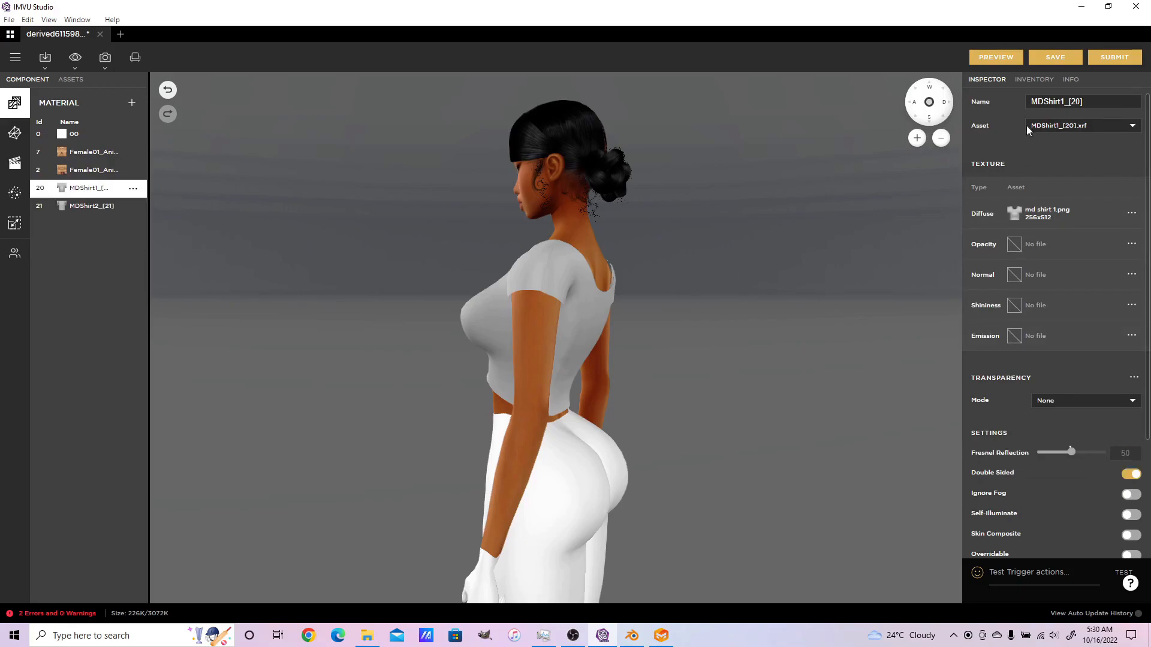
{"action": "left_click", "coordinate": [994, 59]}
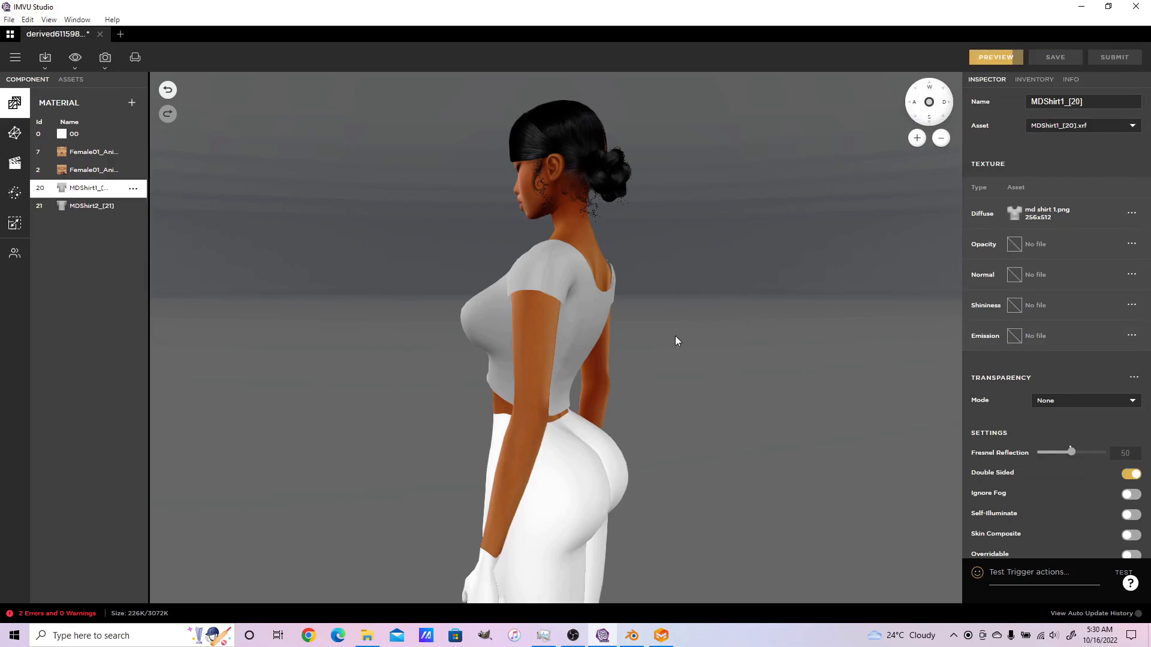